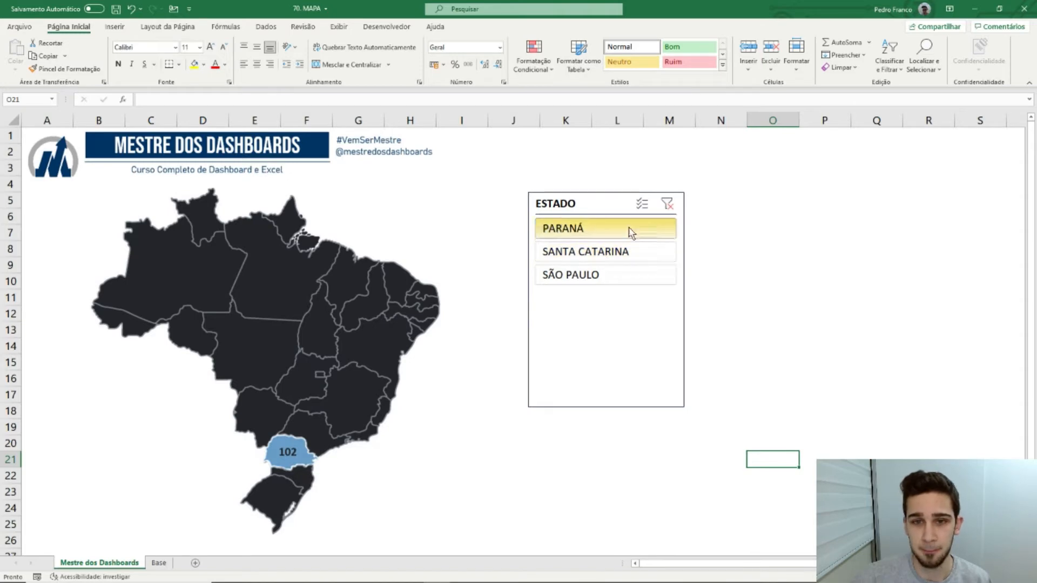
Filter the dashboard map through the ESTADO slicer by PARANÁ, SANTA CATARINA and SÃO PAULO, and clear the filter
left_click(626, 251, "ctrl")
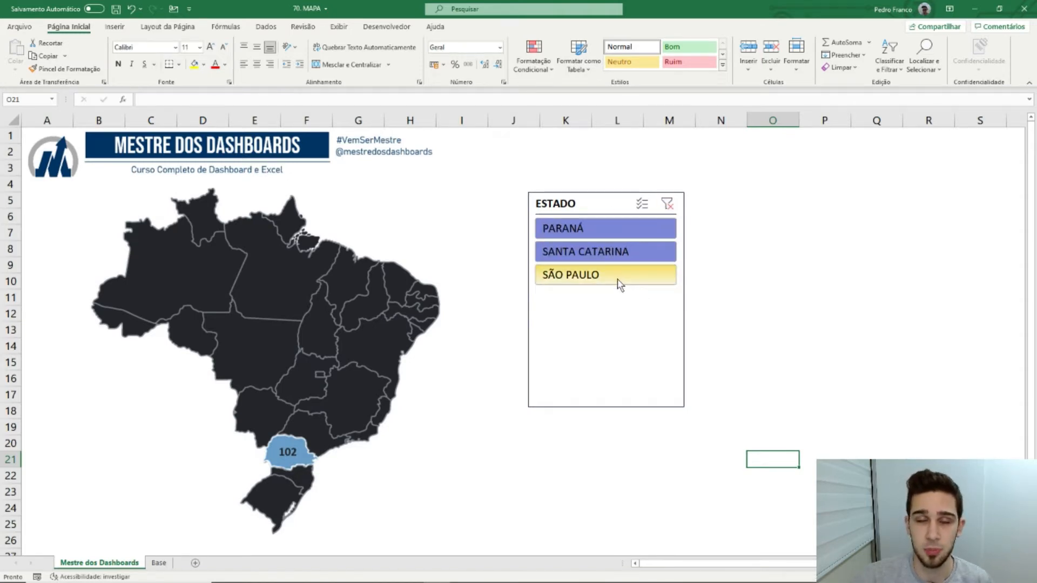
left_click(664, 208)
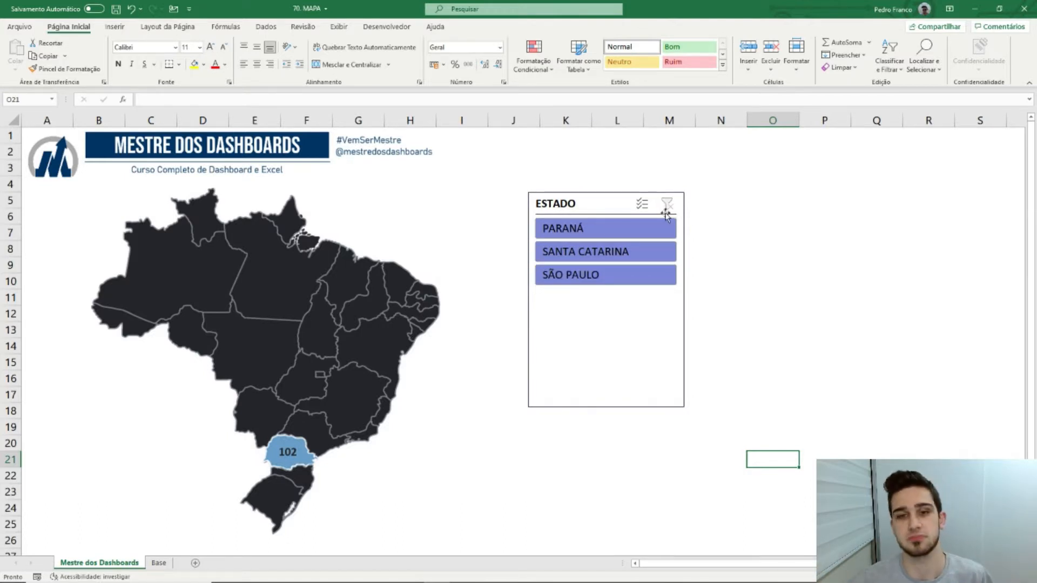
left_click(624, 250)
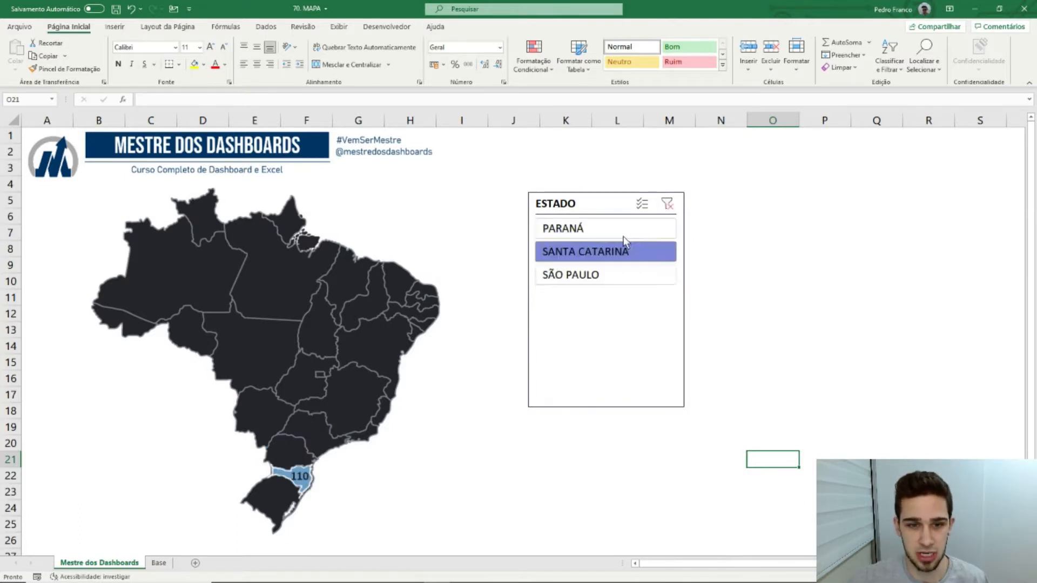
left_click(622, 237)
left_click(625, 253)
left_click(625, 273)
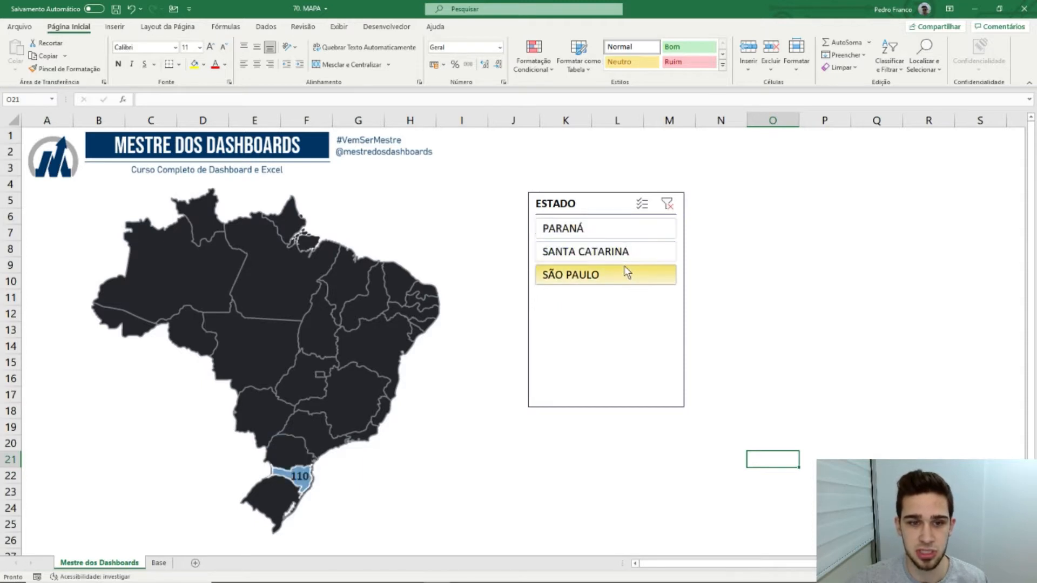
left_click(630, 231)
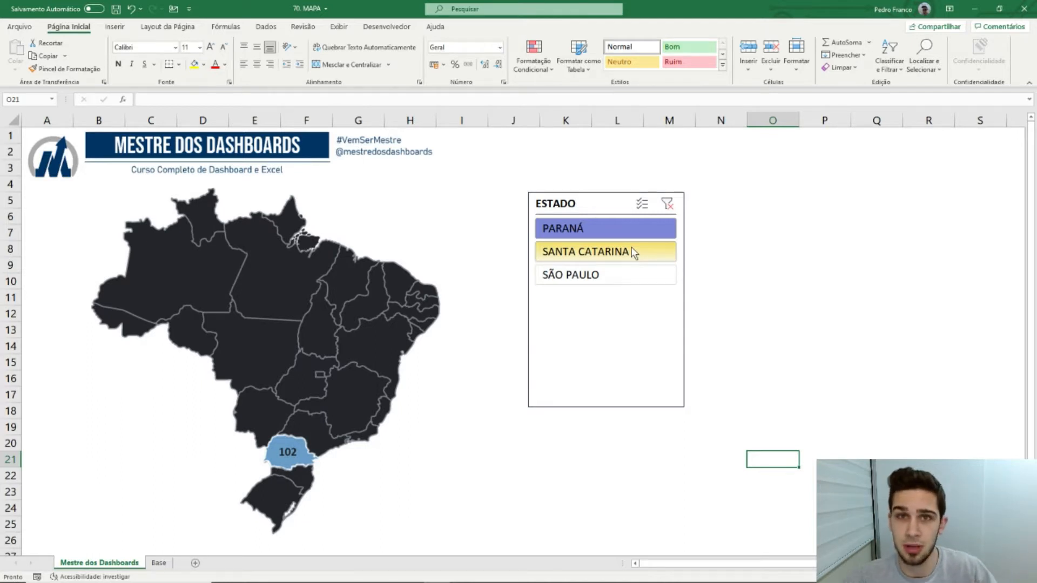
left_click(667, 204)
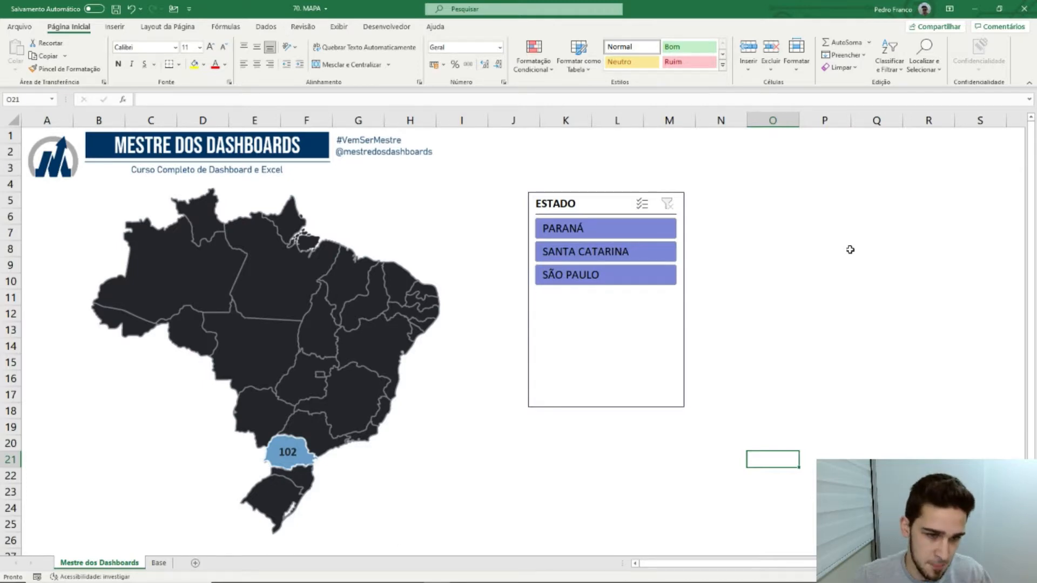
Review the ANO, ESTADO and QUANTIDADE columns of the data table on the Base sheet
left_click(159, 563)
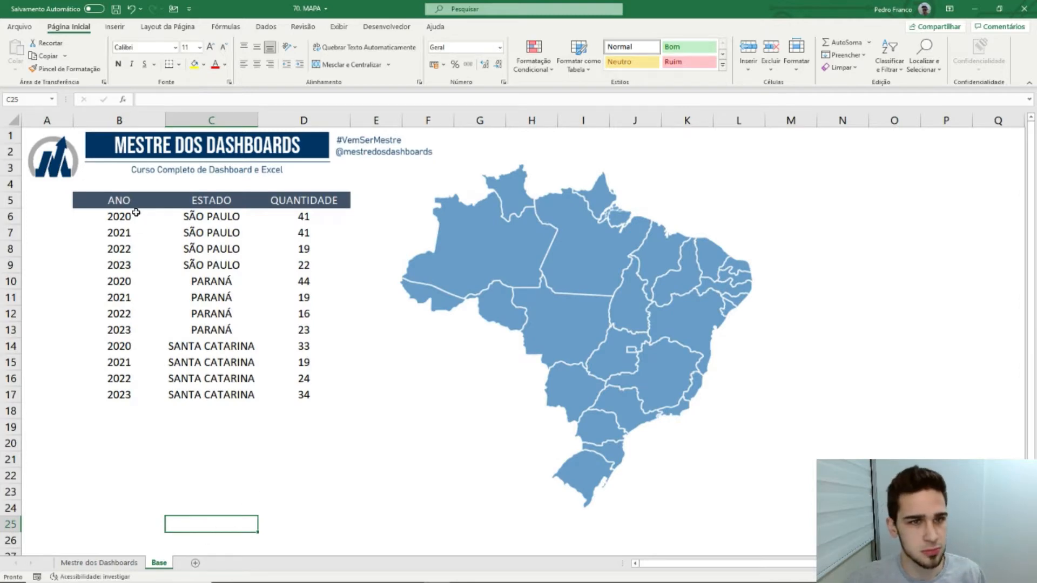
left_click_drag(138, 214, 163, 378)
left_click_drag(227, 201, 256, 416)
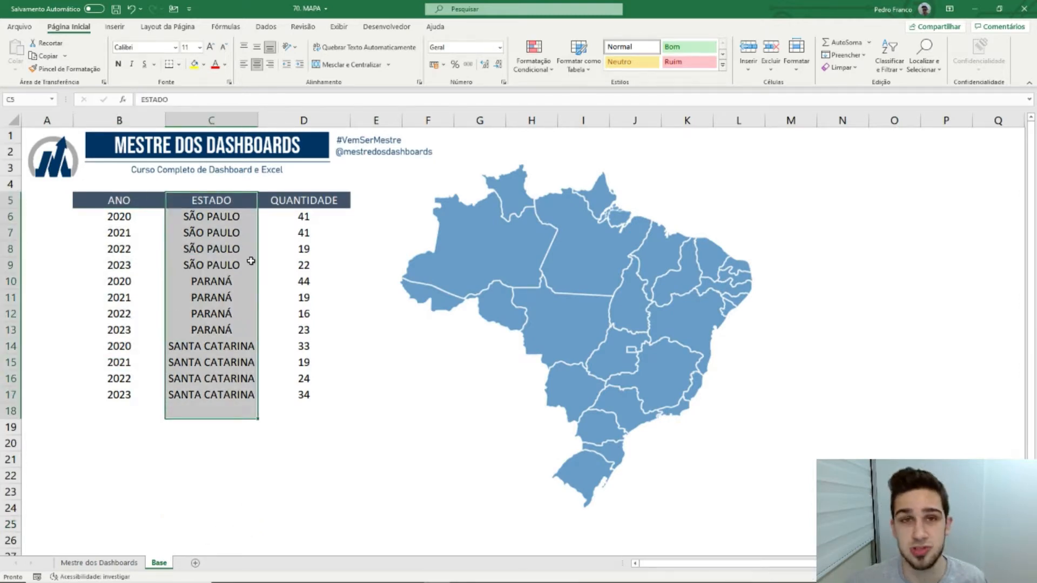
left_click_drag(143, 216, 140, 263)
left_click_drag(306, 219, 311, 356)
left_click(316, 331)
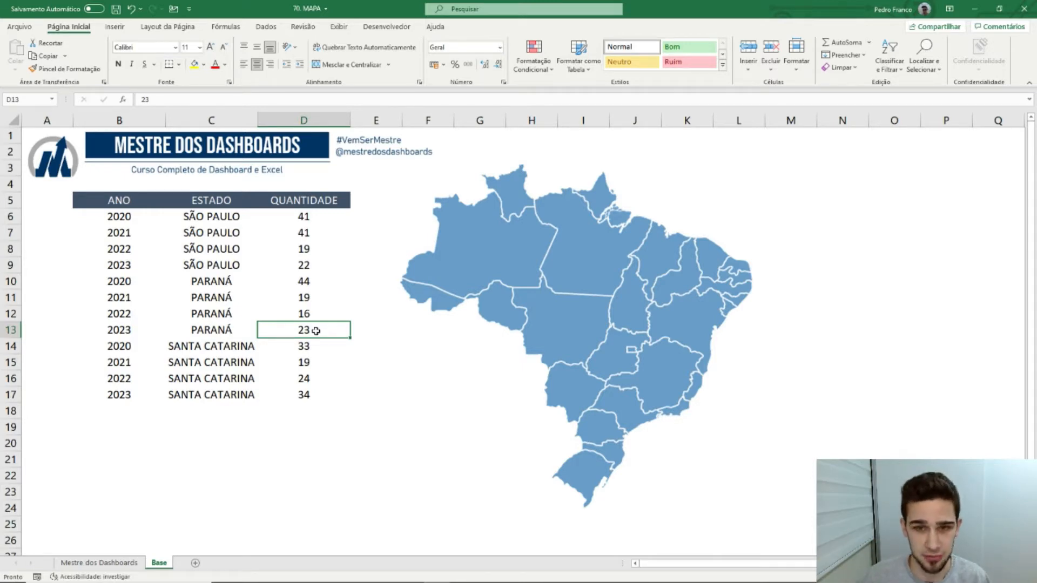
Try a dark yellow fill on the cells behind the Brazil map to check its transparent background, and undo the fill
left_click_drag(578, 351, 560, 371)
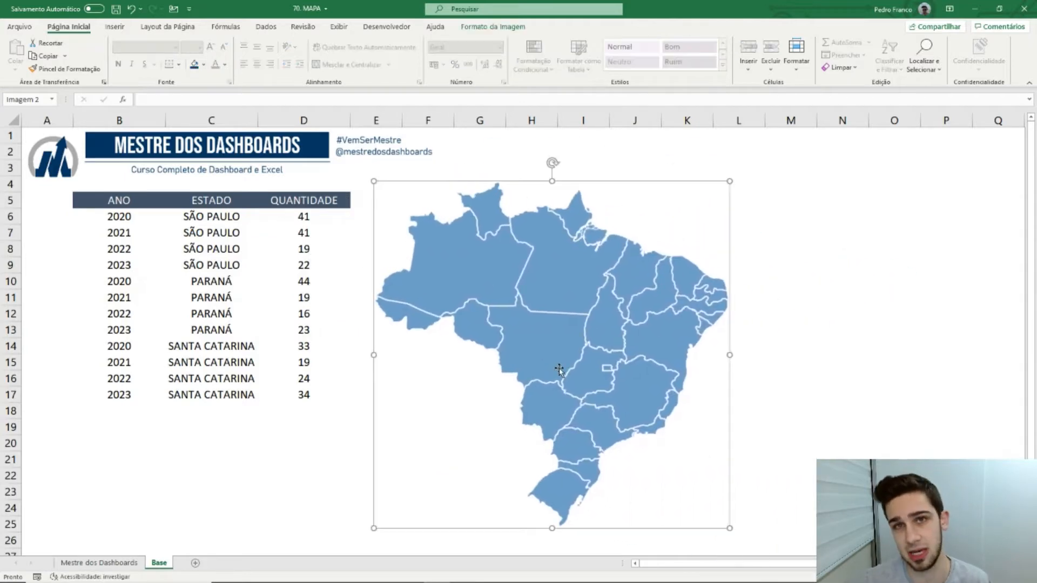
left_click_drag(584, 363, 593, 361)
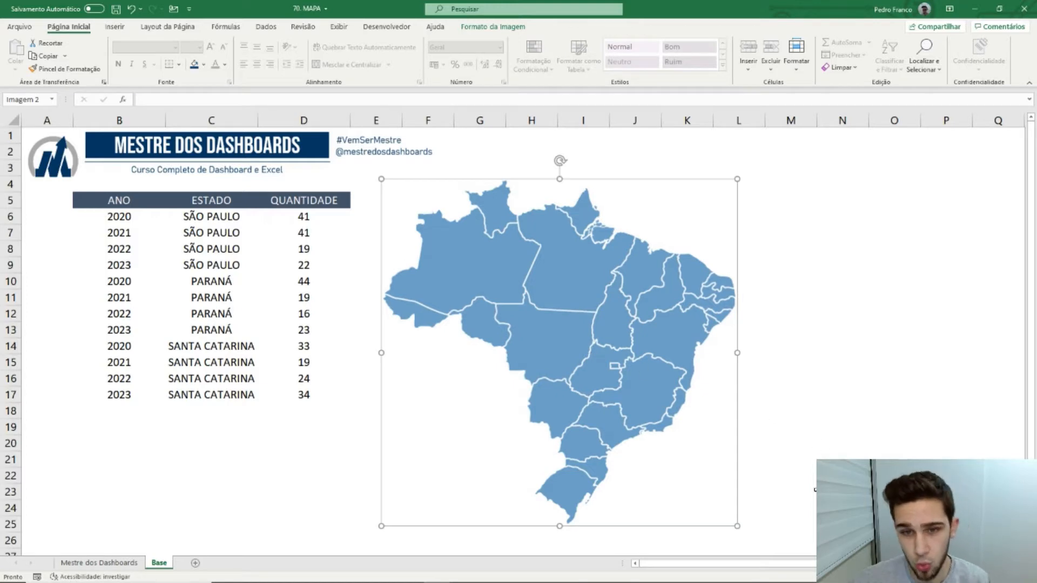
left_click_drag(812, 516, 361, 162)
left_click_drag(589, 279, 668, 285)
left_click_drag(892, 506, 410, 181)
left_click(194, 64)
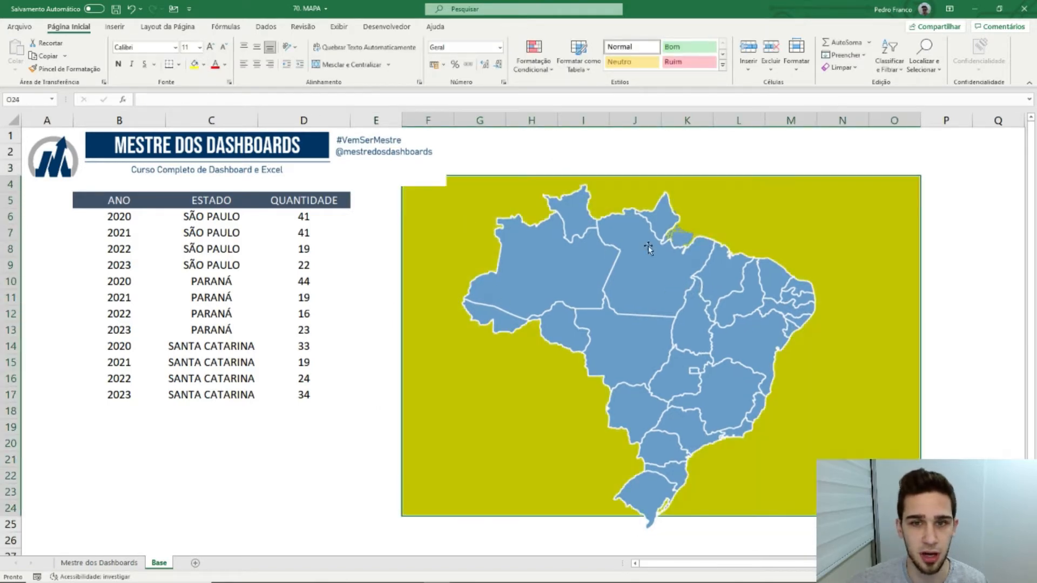
left_click(942, 283)
key("ctrl+z")
left_click(971, 281)
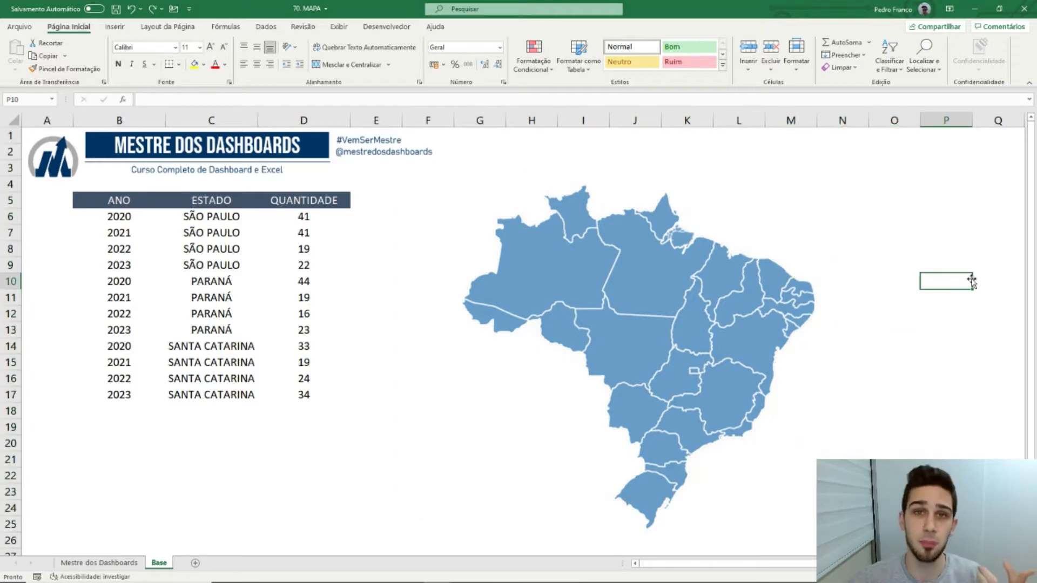
Check the finished map on the Mestre dos Dashboards sheet by filtering to SANTA CATARINA, and clear the filter
left_click_drag(689, 333, 589, 323)
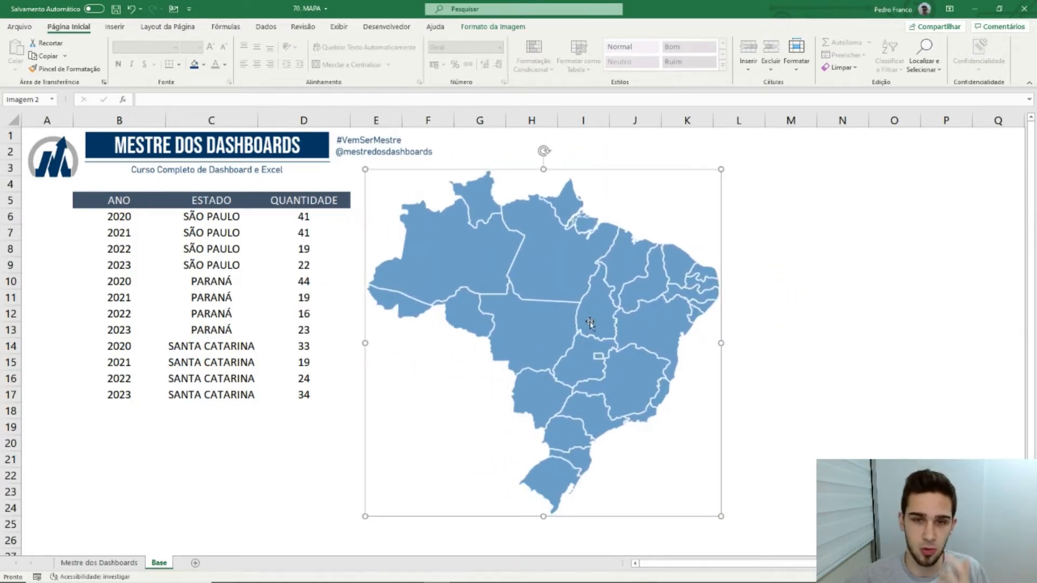
left_click_drag(590, 324, 681, 318)
left_click(124, 563)
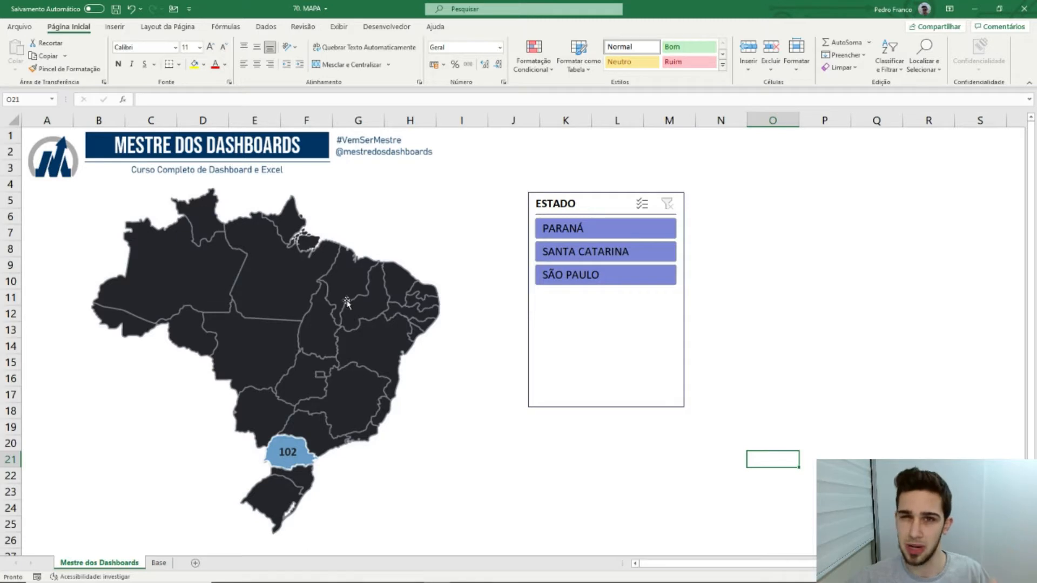
left_click(601, 254)
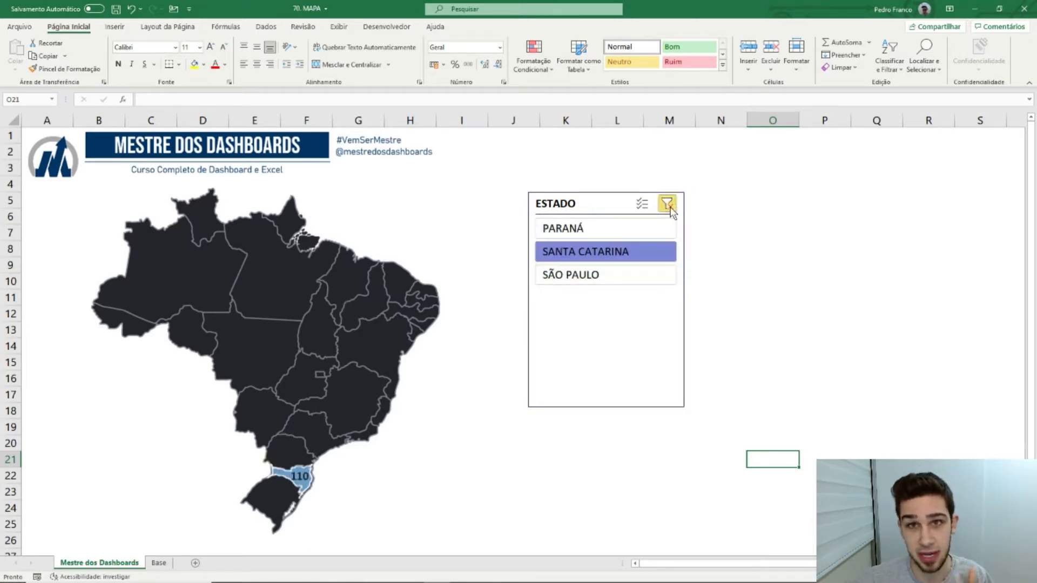
left_click(667, 204)
Duplicate the blue Brazil map on the Base sheet and place the copy beside the original
left_click(160, 563)
left_click_drag(686, 296, 882, 278)
key("ctrl+c")
key("ctrl+v")
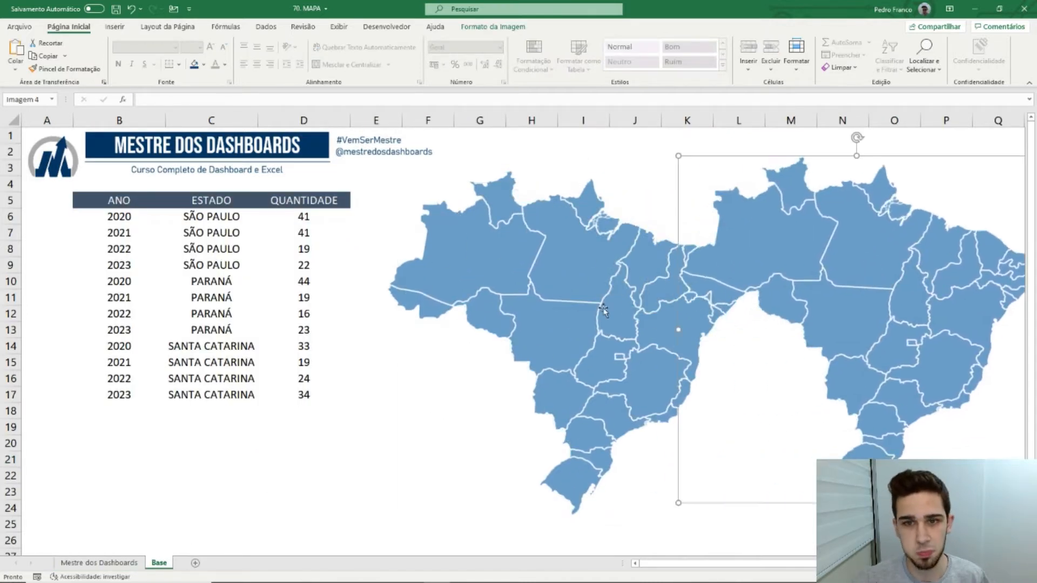
left_click_drag(603, 310, 577, 311)
left_click_drag(884, 269, 897, 277)
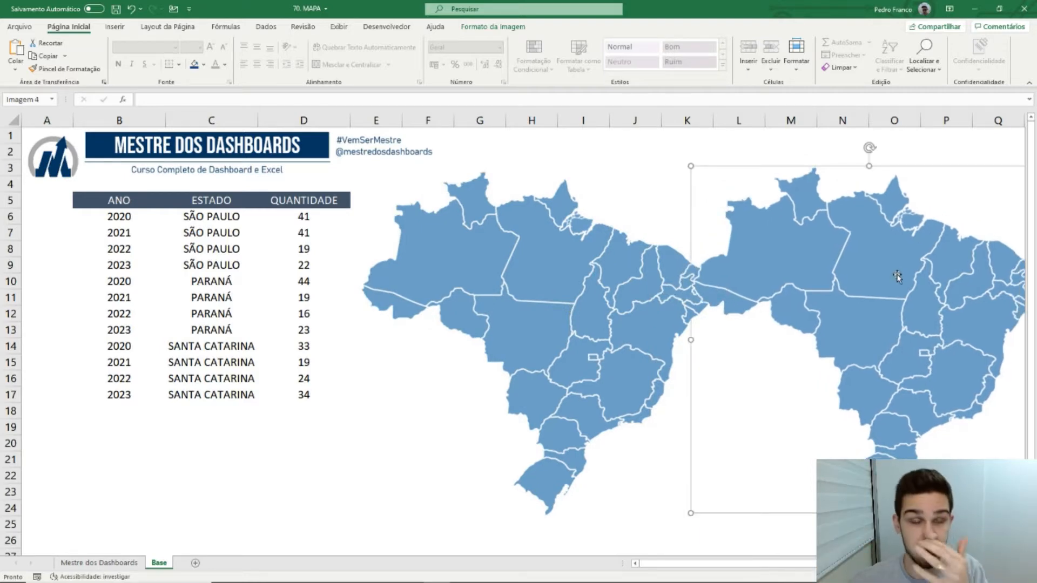
left_click_drag(891, 279, 854, 284)
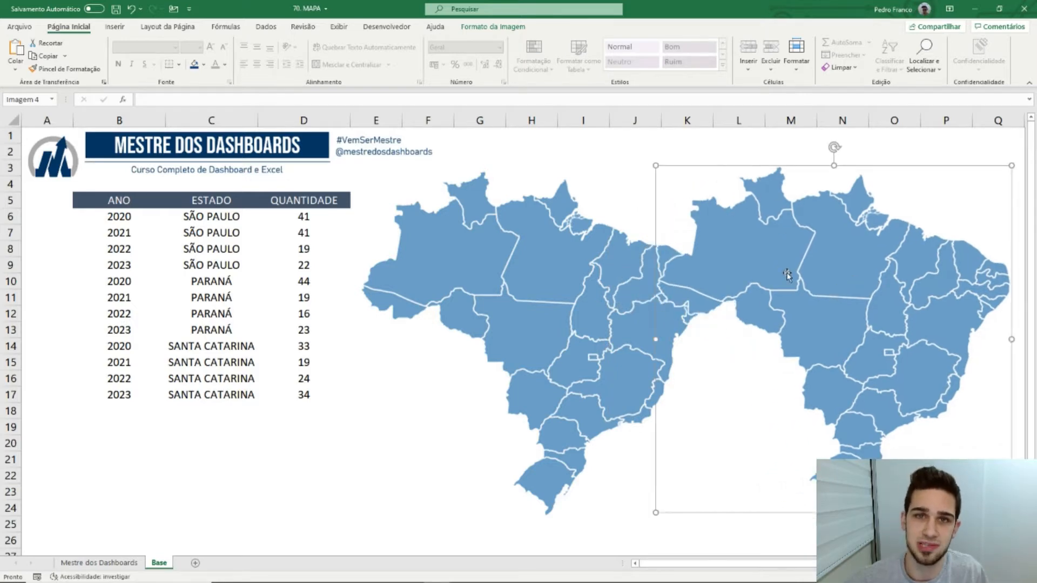
Recolour the copied map dark grey and apply the correction preset with the lowest brightness and highest contrast
left_click(504, 29)
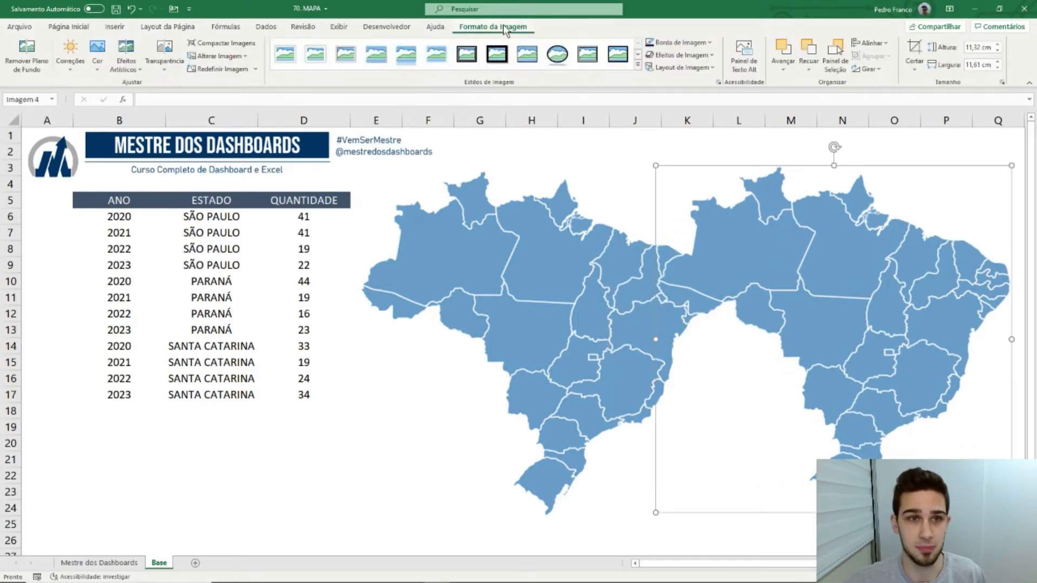
left_click(98, 54)
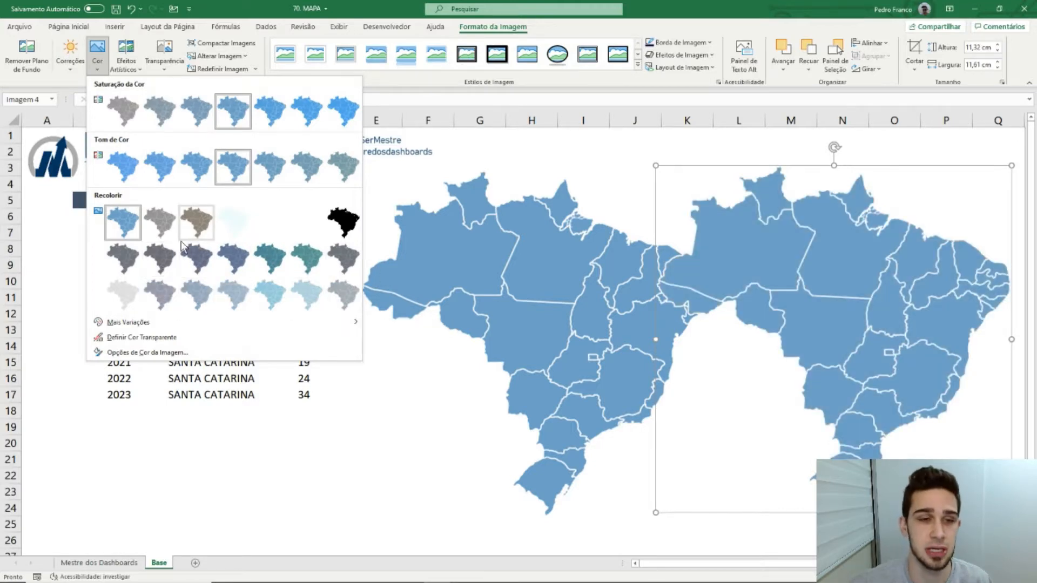
left_click(124, 262)
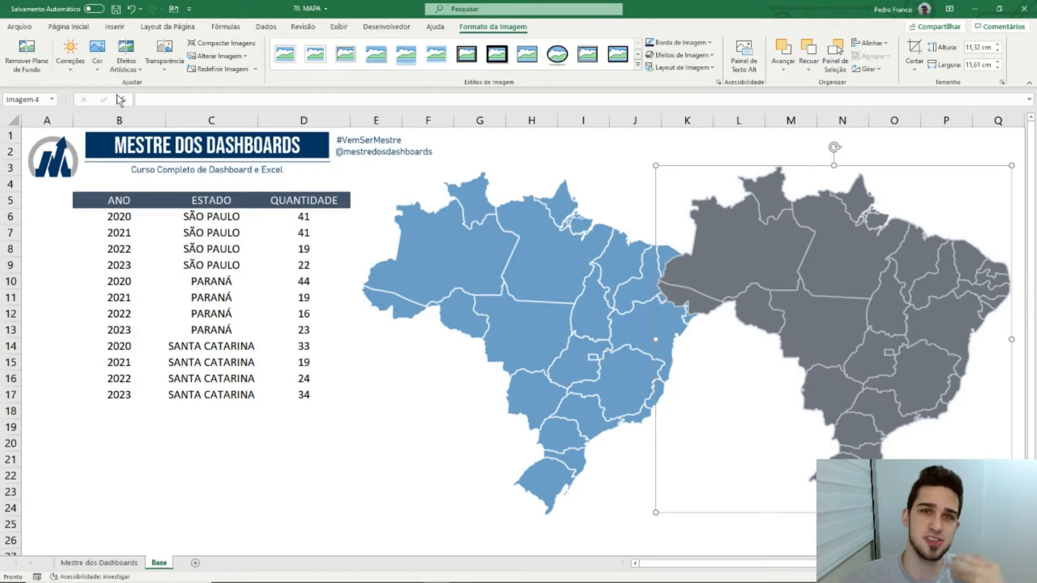
left_click(70, 54)
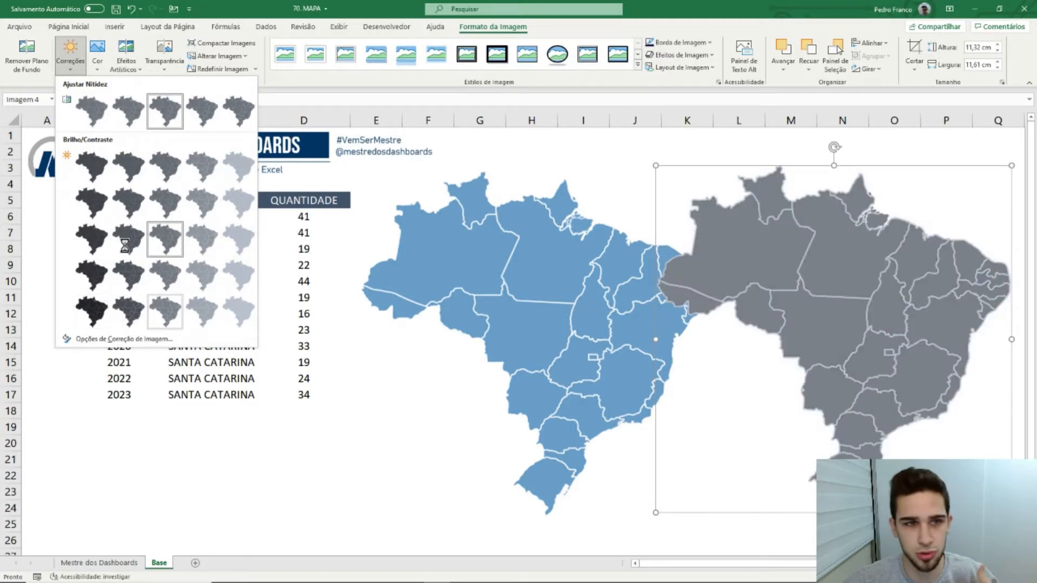
left_click(91, 309)
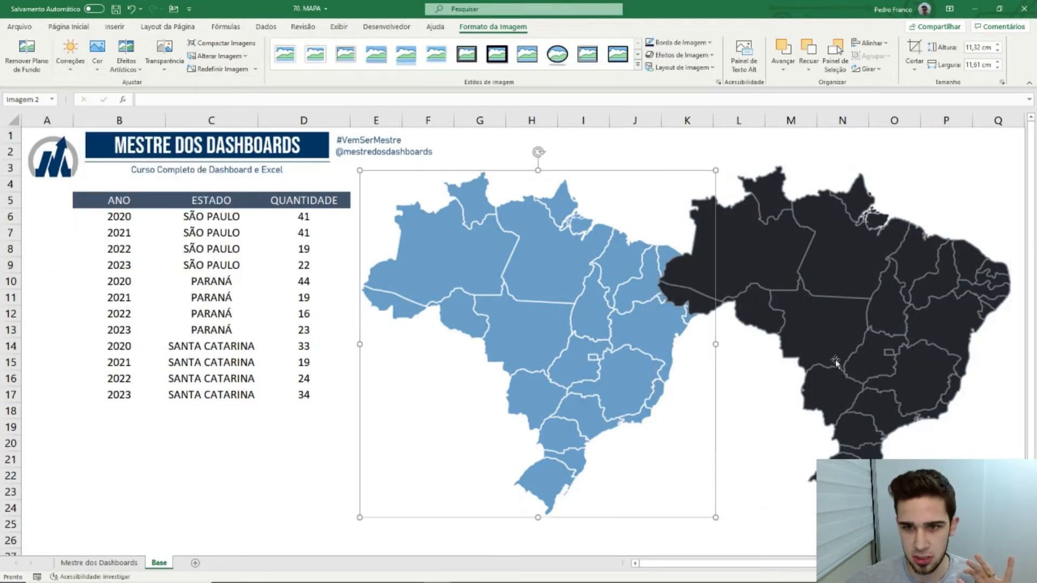
Move the blue and dark maps away from the data table, with the dark one partly overlapping the blue one
mouse_move(878, 331)
left_mouse_down()
mouse_move(831, 334)
mouse_move(870, 325)
left_mouse_up()
left_click_drag(546, 300, 527, 300)
mouse_move(864, 287)
left_mouse_down()
mouse_move(637, 307)
mouse_move(927, 302)
mouse_move(880, 296)
left_mouse_up()
mouse_move(509, 307)
left_mouse_down()
mouse_move(496, 317)
mouse_move(522, 270)
mouse_move(526, 316)
left_mouse_up()
left_click_drag(854, 328, 819, 308)
left_click_drag(544, 315, 669, 280)
left_click_drag(832, 265, 868, 265)
left_click_drag(586, 254, 668, 259)
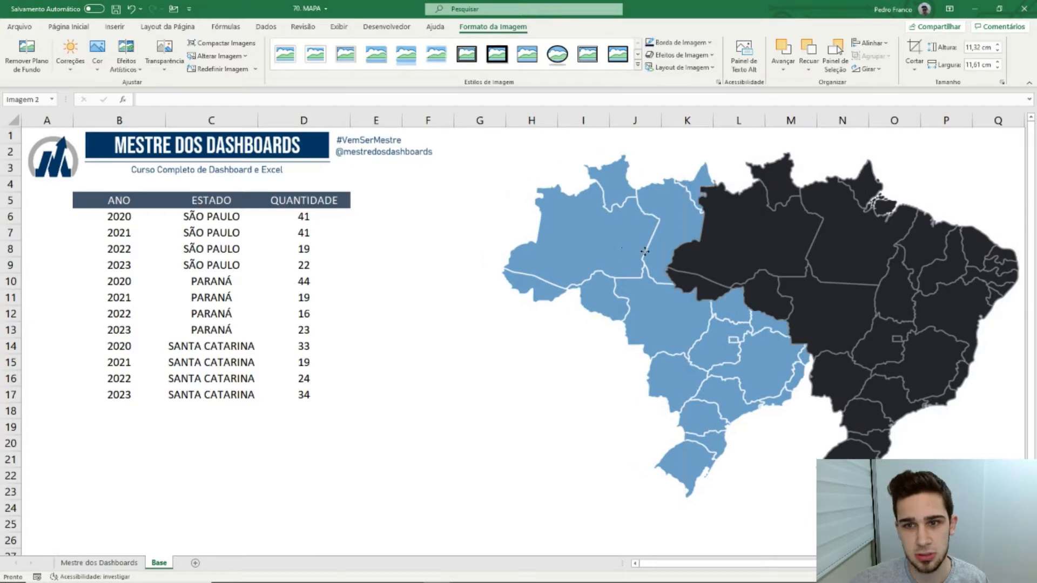
left_click(491, 329)
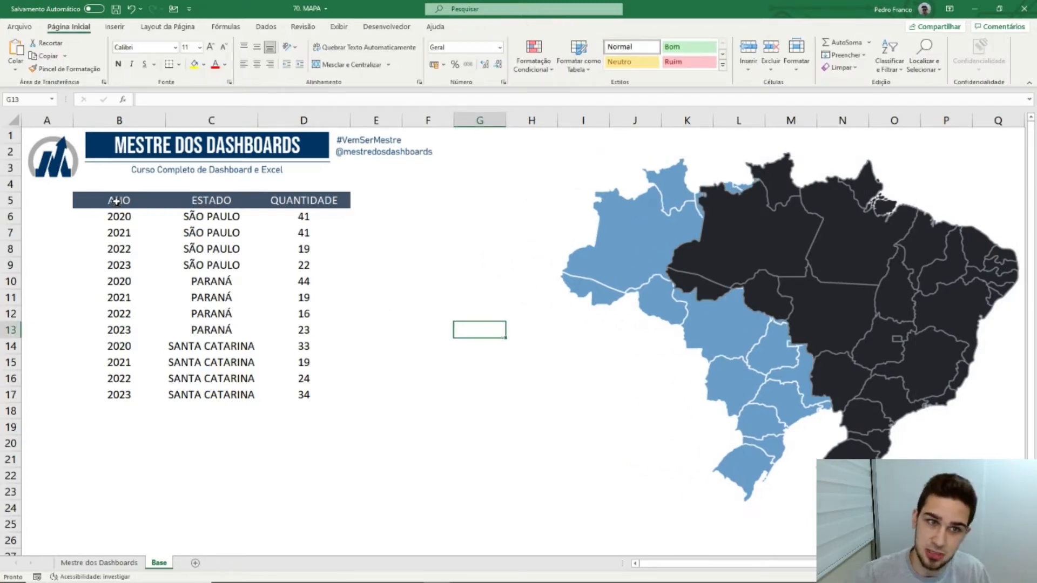
Create a pivot table from the data range B5:D17 on a new worksheet
left_click_drag(116, 201, 307, 393)
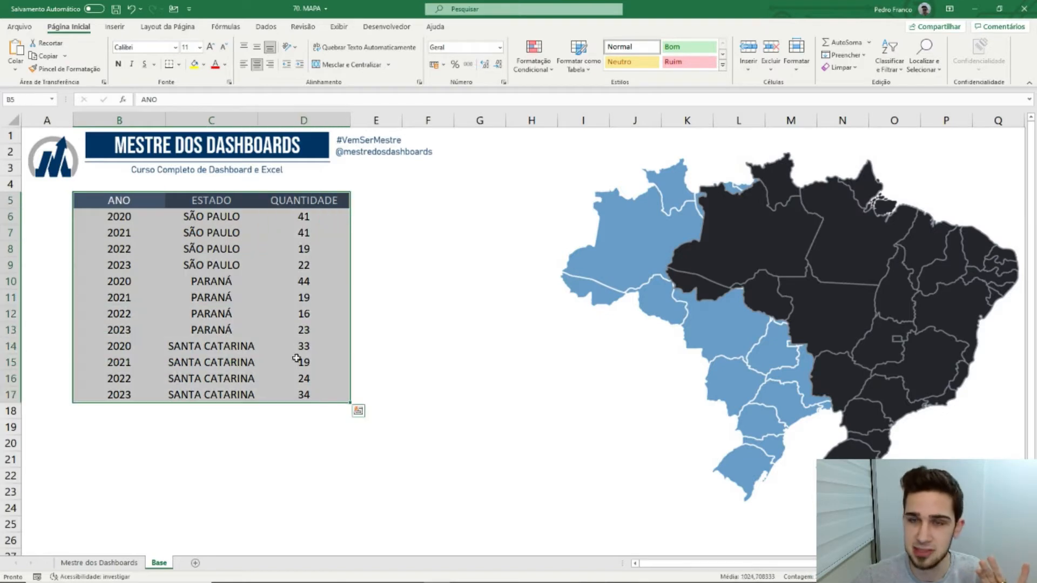
left_click(114, 27)
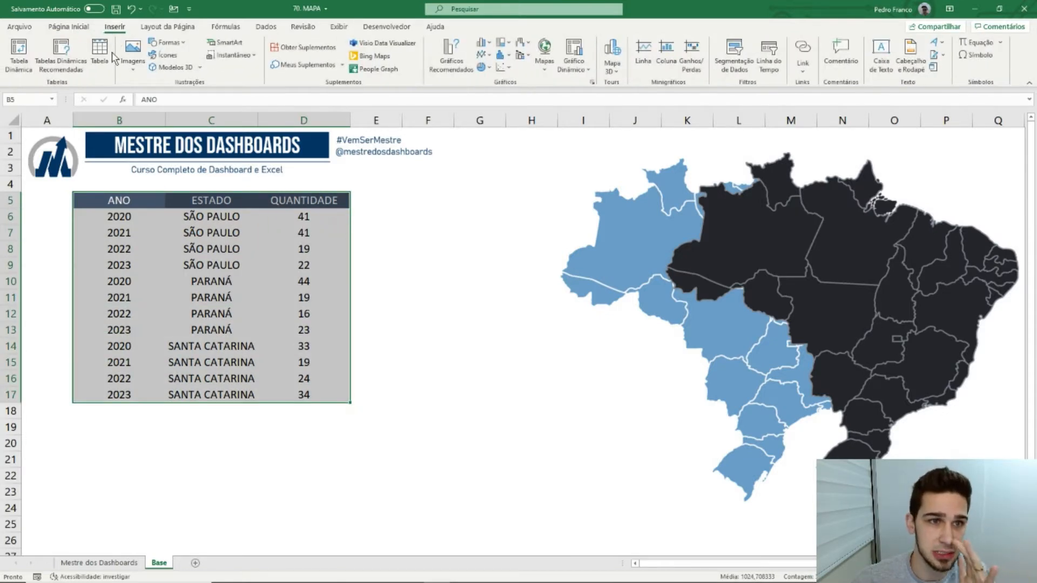
left_click(20, 52)
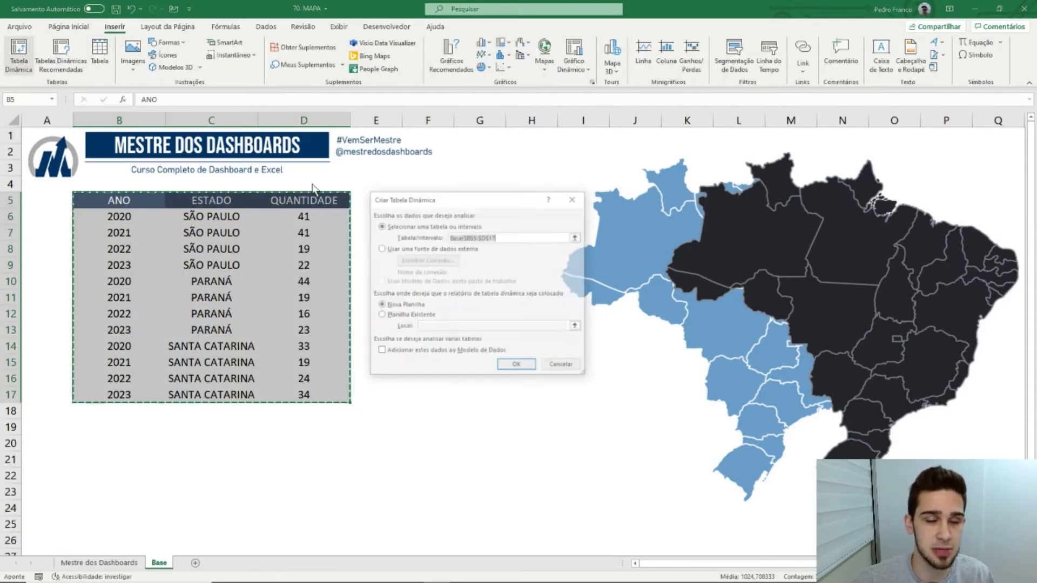
left_click(517, 367)
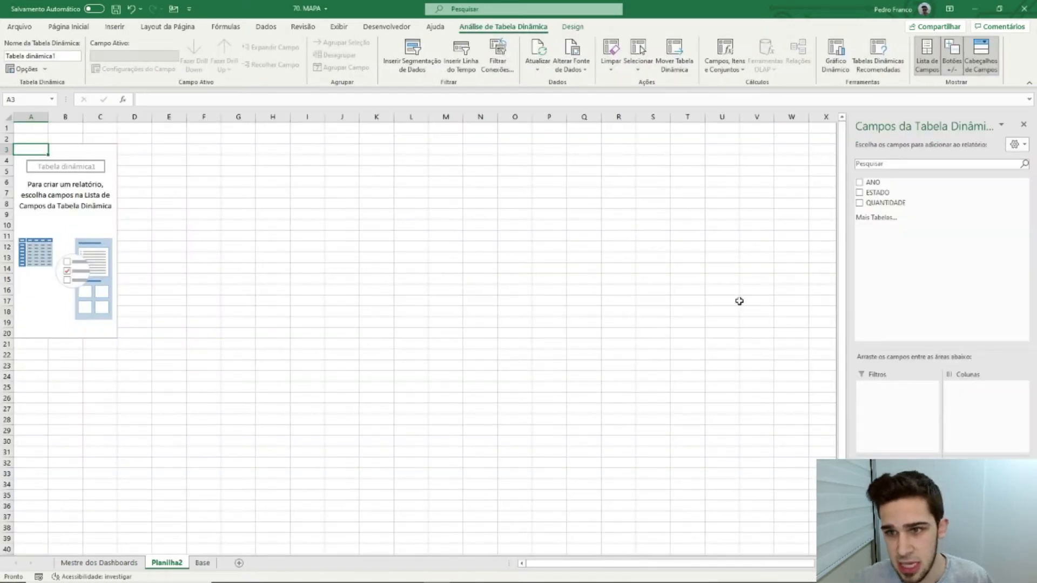
Set up the pivot table with ESTADO as rows and the sum of QUANTIDADE as values
left_click(871, 193)
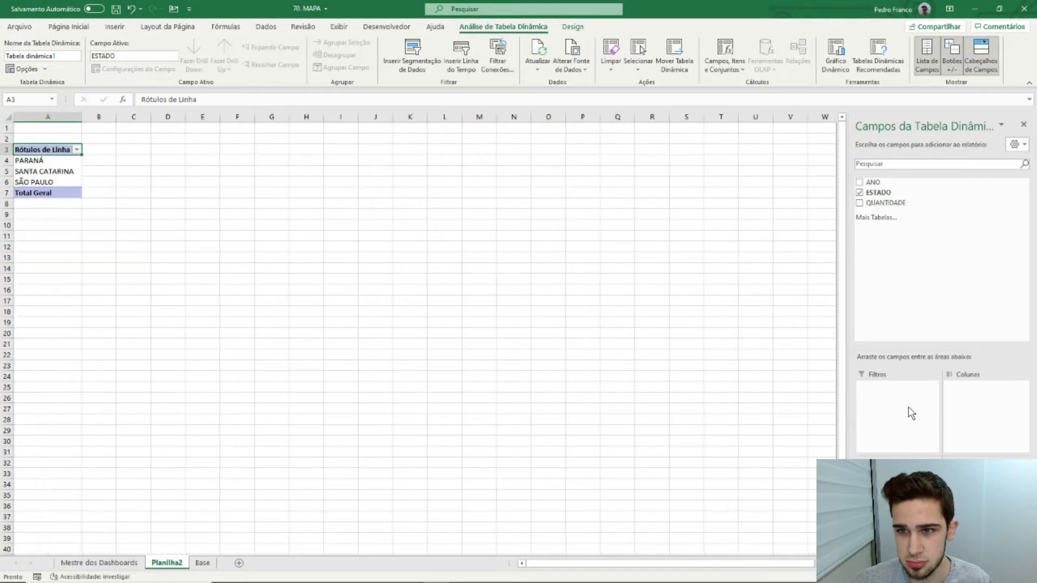
left_click_drag(887, 203, 980, 502)
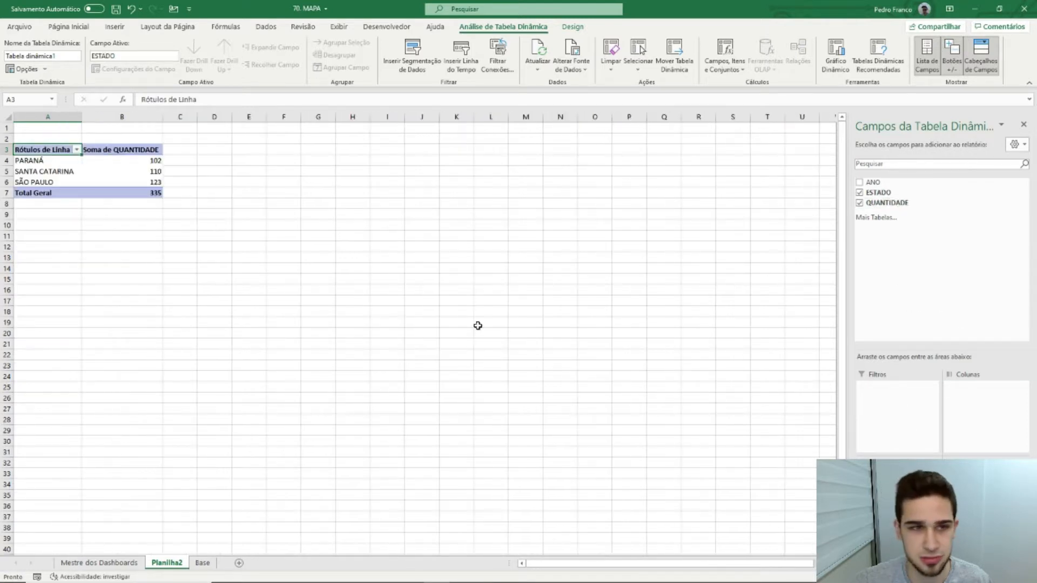
left_click(477, 327)
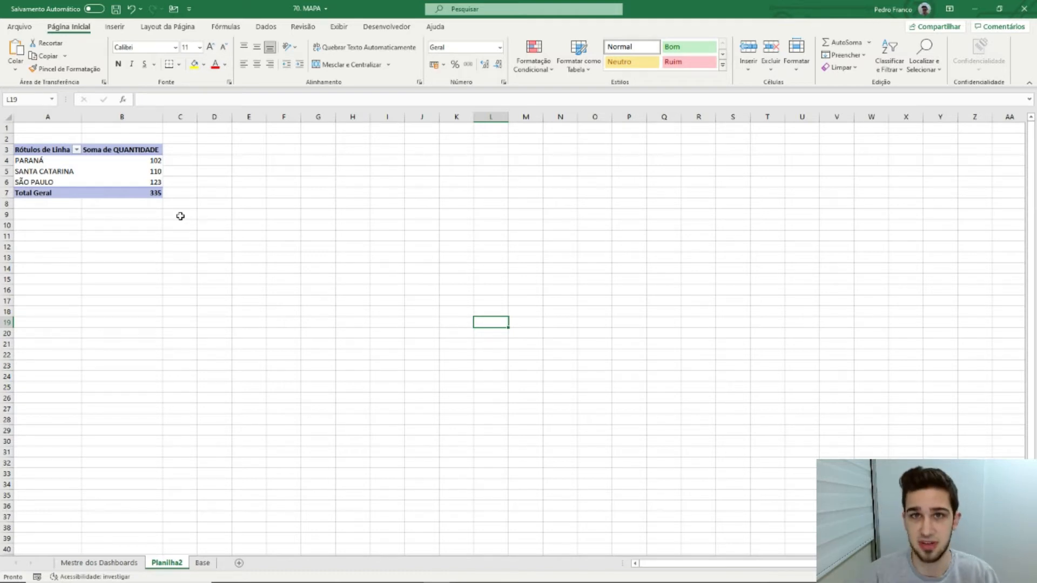
Copy the three state names from A4:A6 to E4:E6 and fit column E's width to its contents
left_click_drag(54, 161, 54, 185)
key("ctrl+c")
left_click(248, 161)
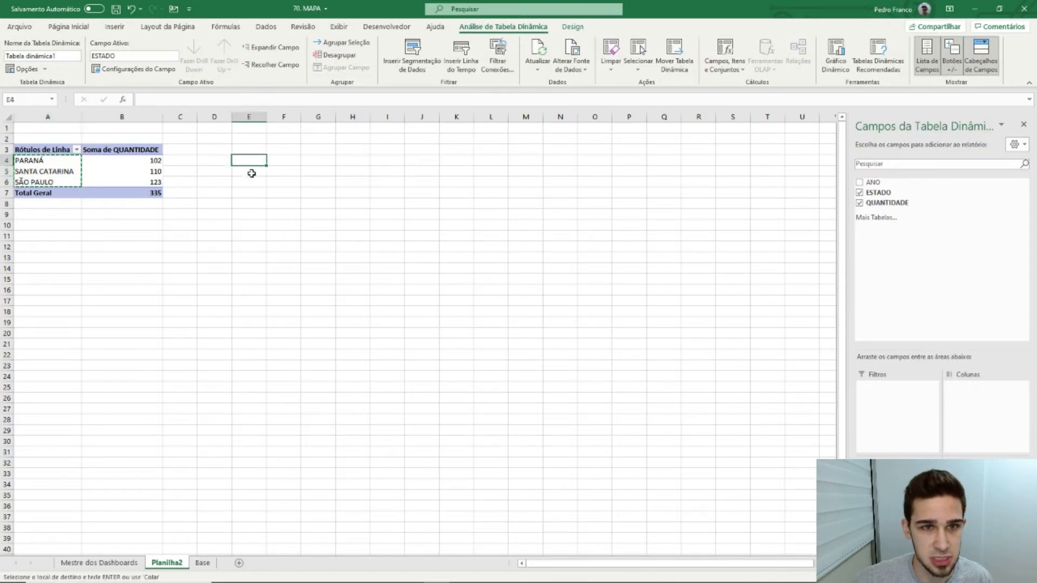
key("ctrl+v")
double_click(266, 117)
left_click(415, 257)
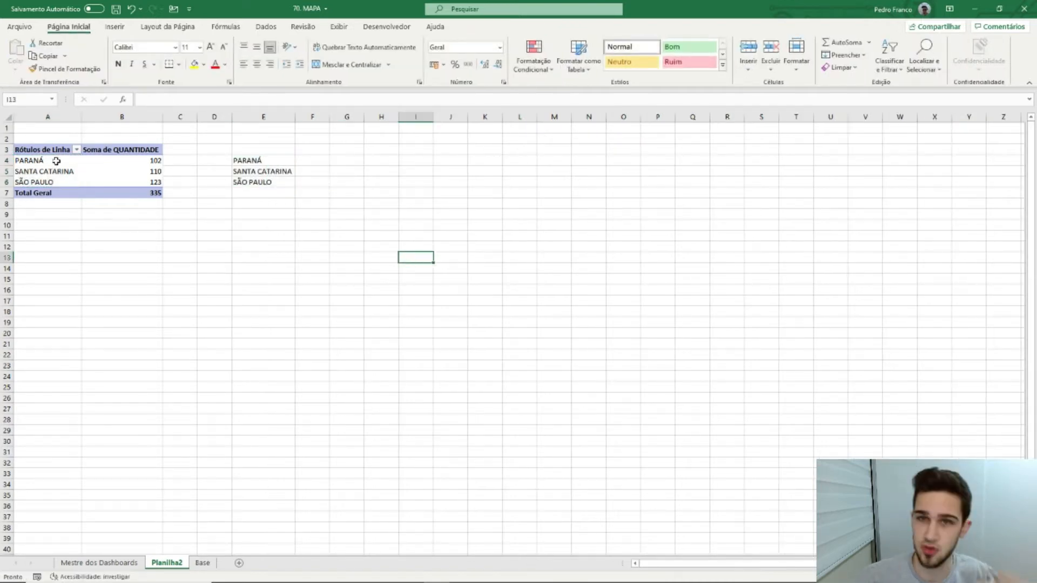
Widen column F and enter =SE(E4=$A$4;1;0) in F4 beside the PARANÁ label
left_click_drag(249, 161, 251, 479)
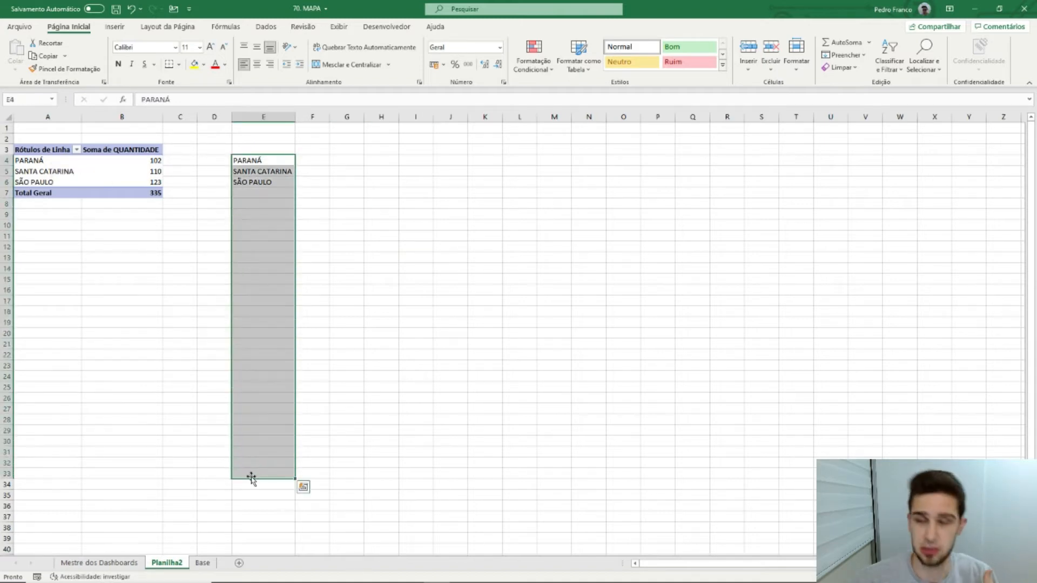
left_click(299, 164)
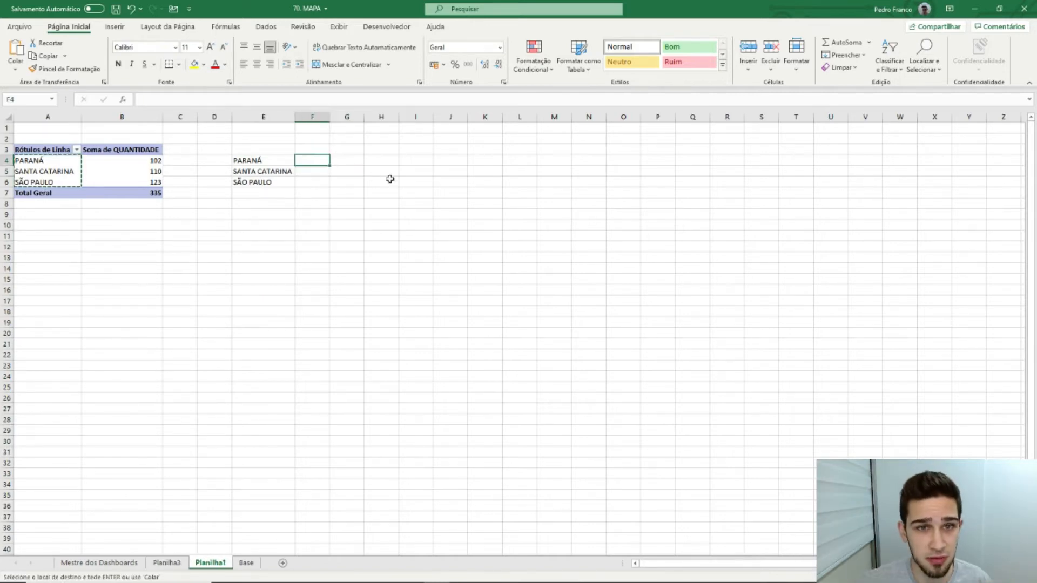
left_click_drag(330, 120, 432, 119)
type("=SE(")
key("Left")
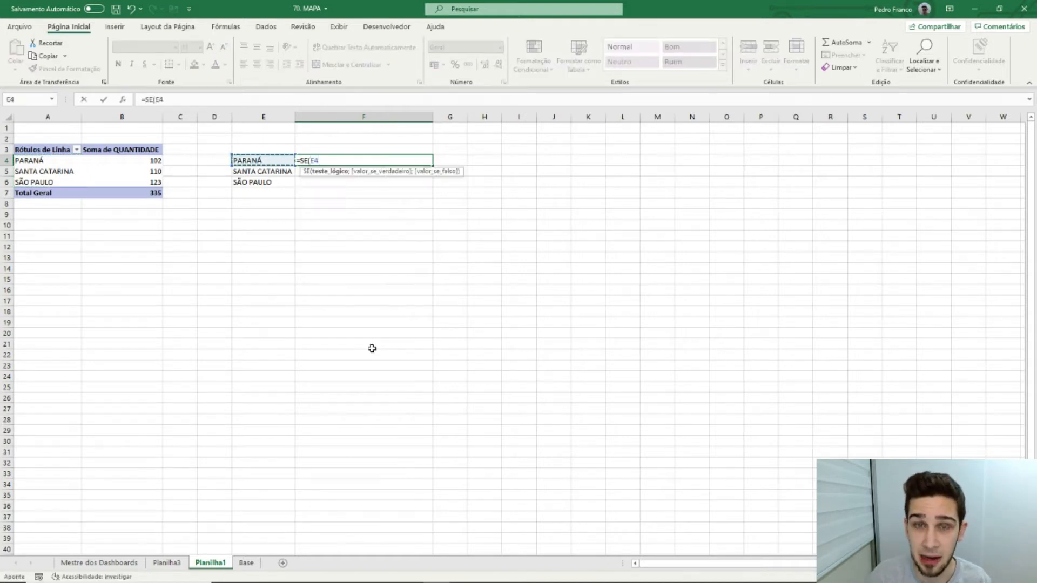
type("=")
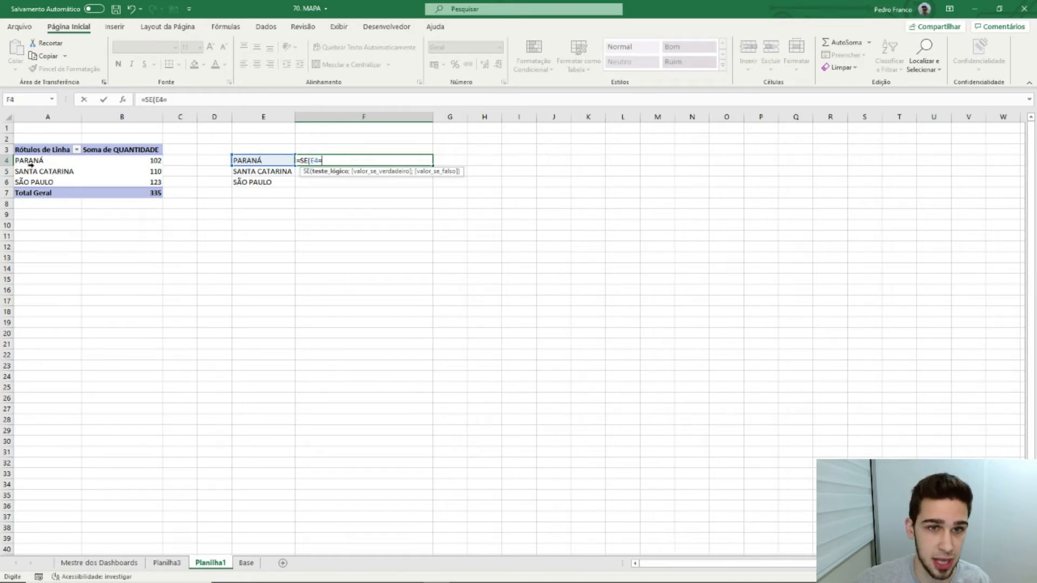
type("a4")
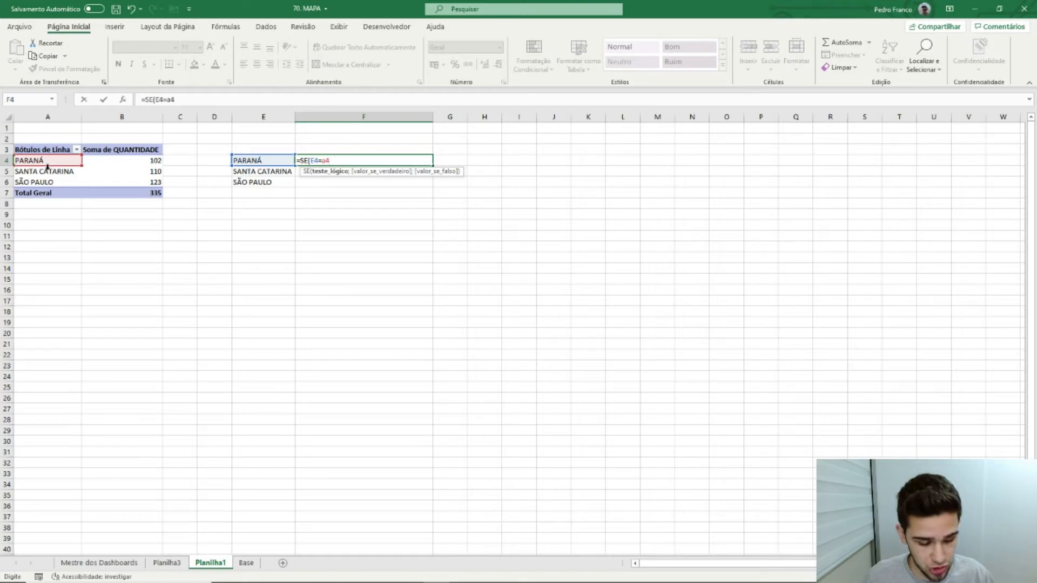
key("F4")
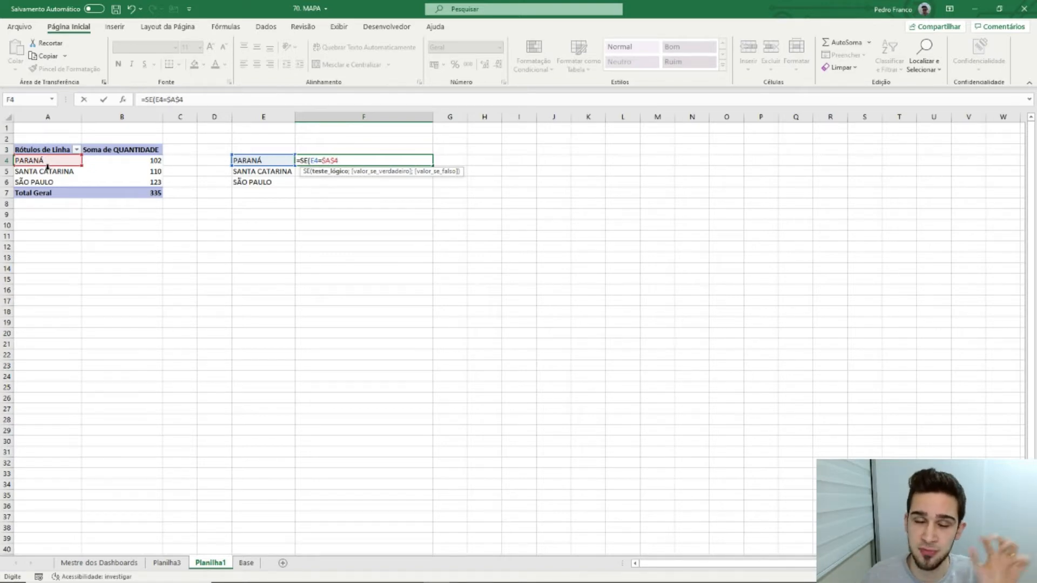
type(";1")
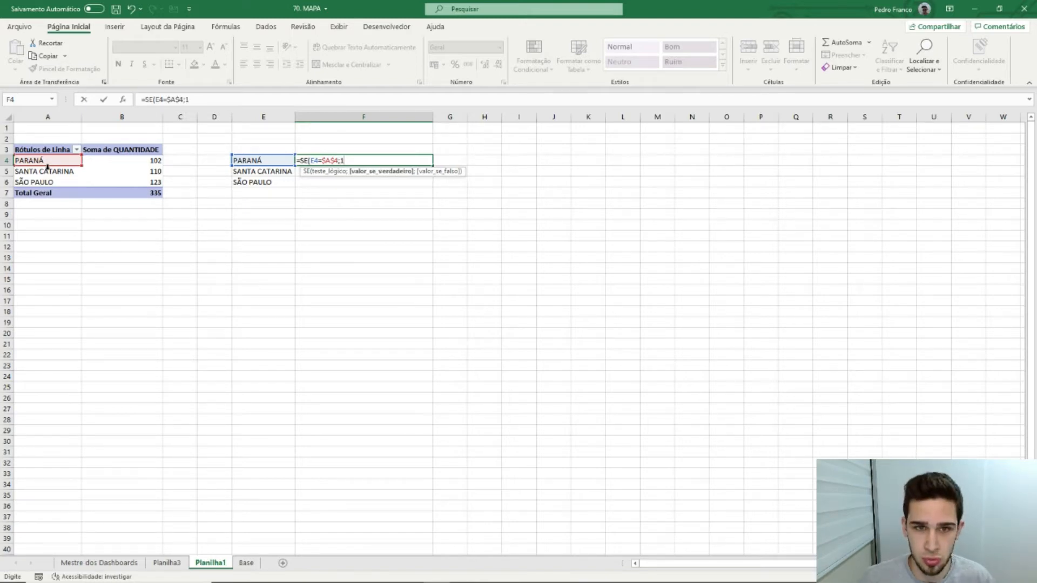
type(";0)")
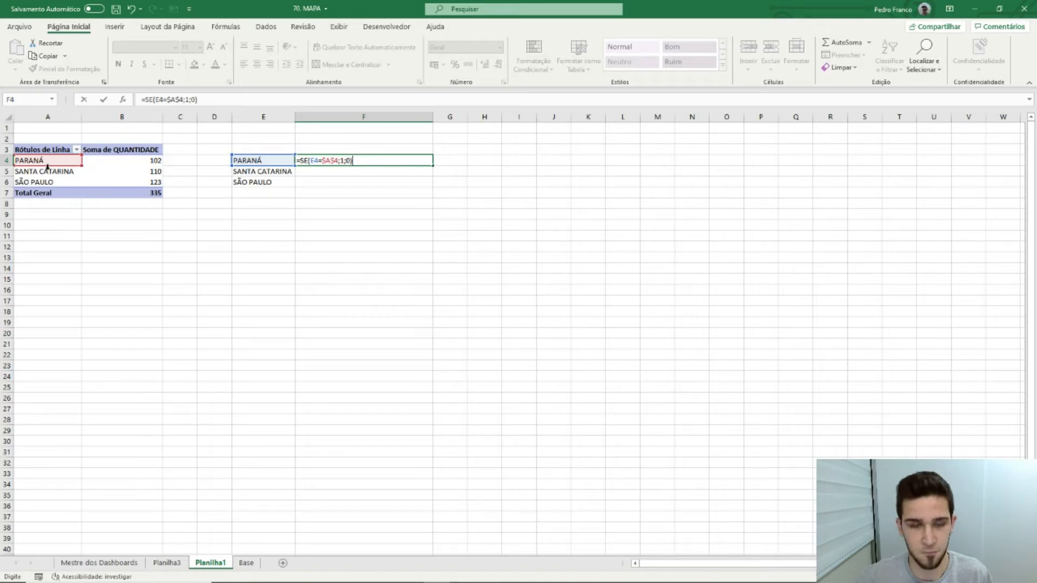
key("Return")
Centre the contents of F4 and fill its formula down to F6
left_click(365, 158)
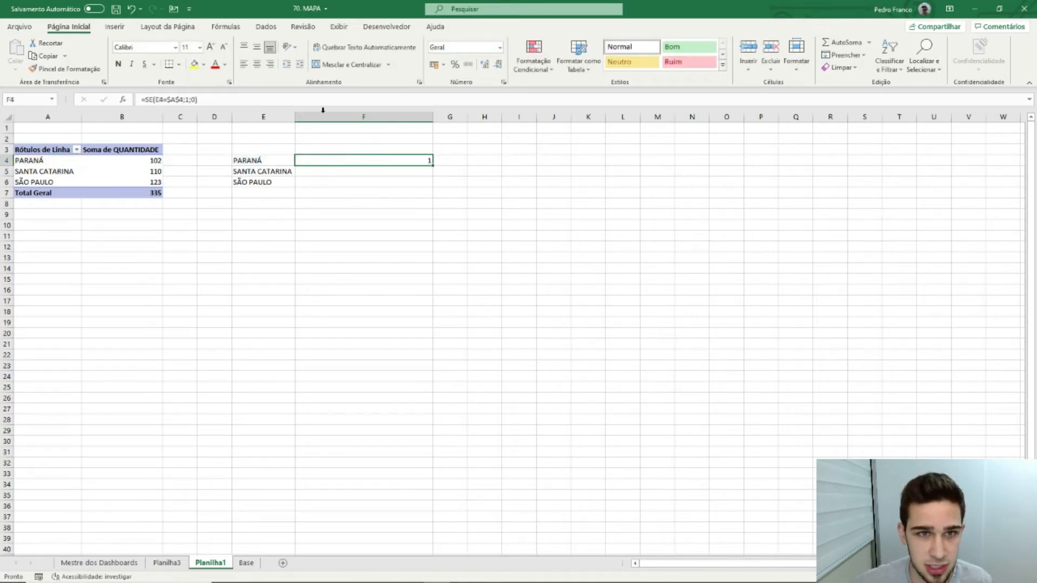
left_click(257, 64)
left_click(513, 248)
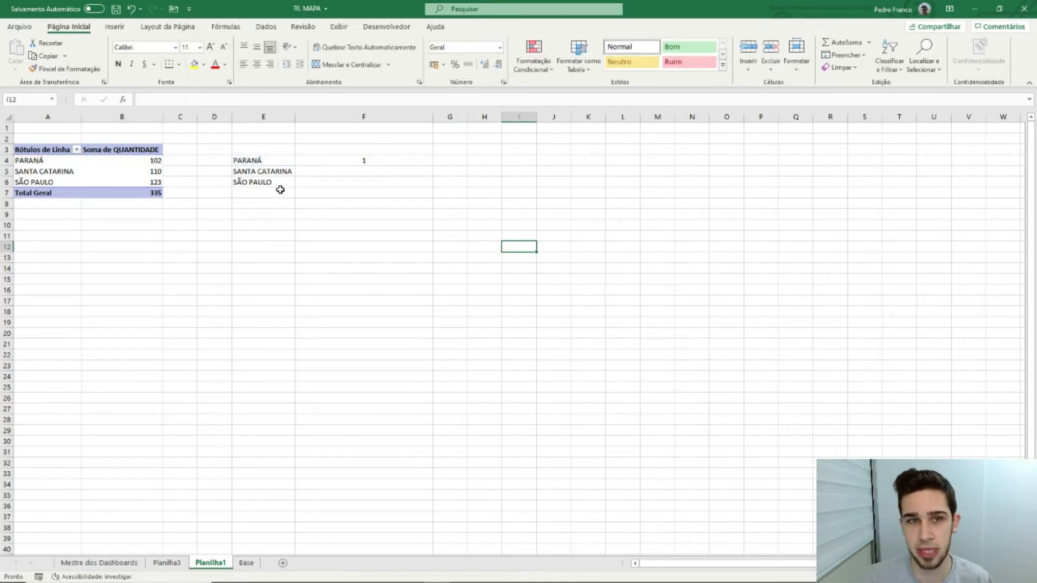
left_click(271, 160)
left_click(50, 162, "ctrl")
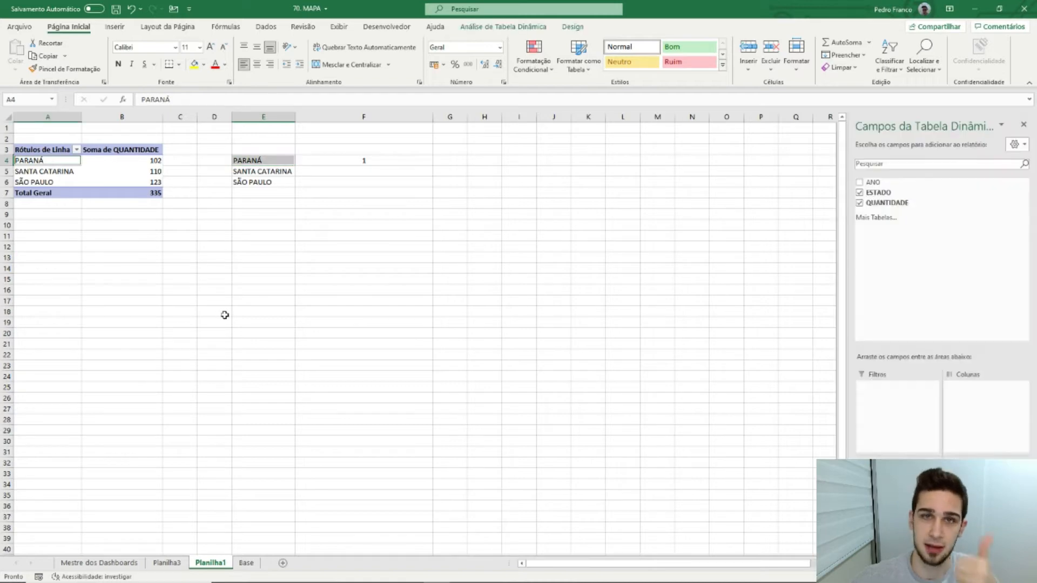
left_click(259, 354)
left_click(395, 162)
left_click_drag(432, 166, 433, 183)
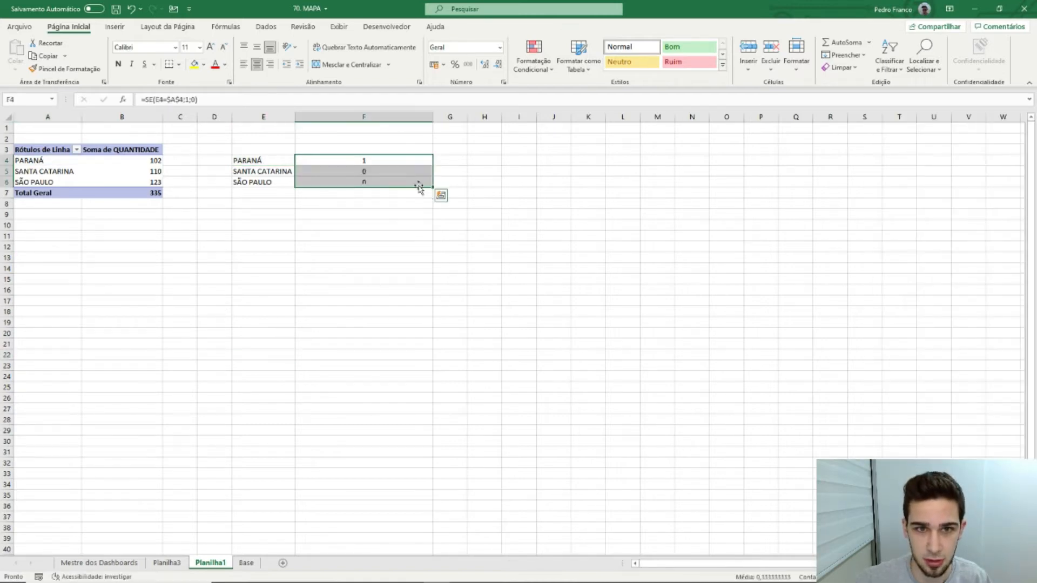
Inspect the cell references in the copied formulas in F5 and F6
left_click(273, 170)
double_click(358, 171)
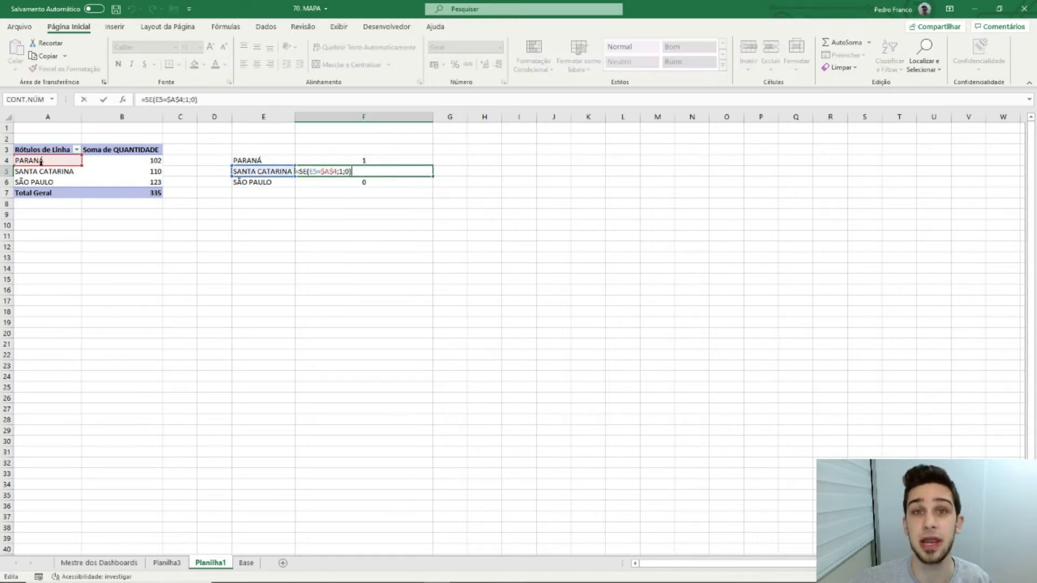
key("Return")
double_click(372, 182)
key("Escape")
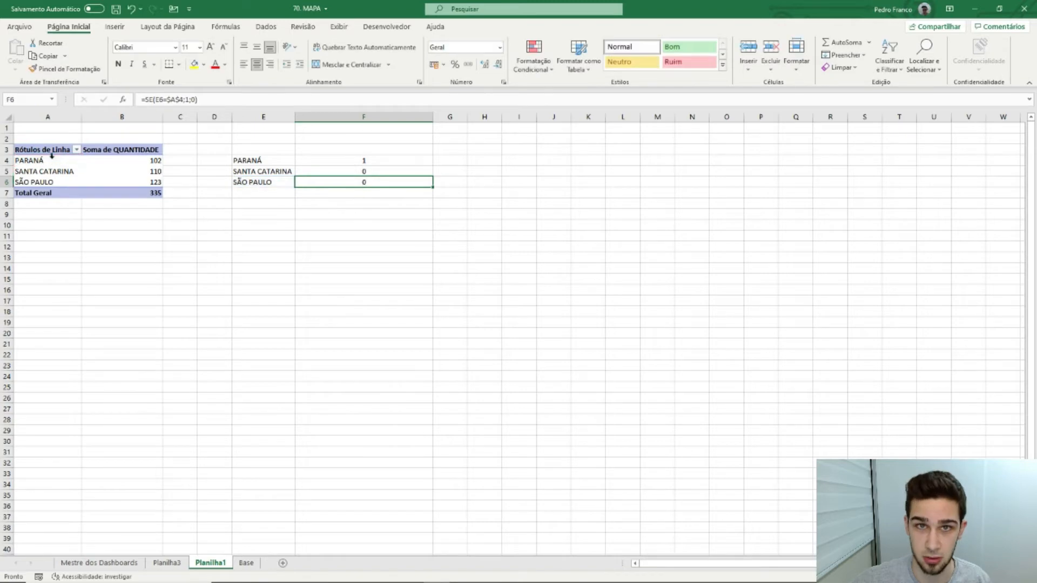
Insert a slicer for the ESTADO field and place it just below the pivot table
left_click(101, 182)
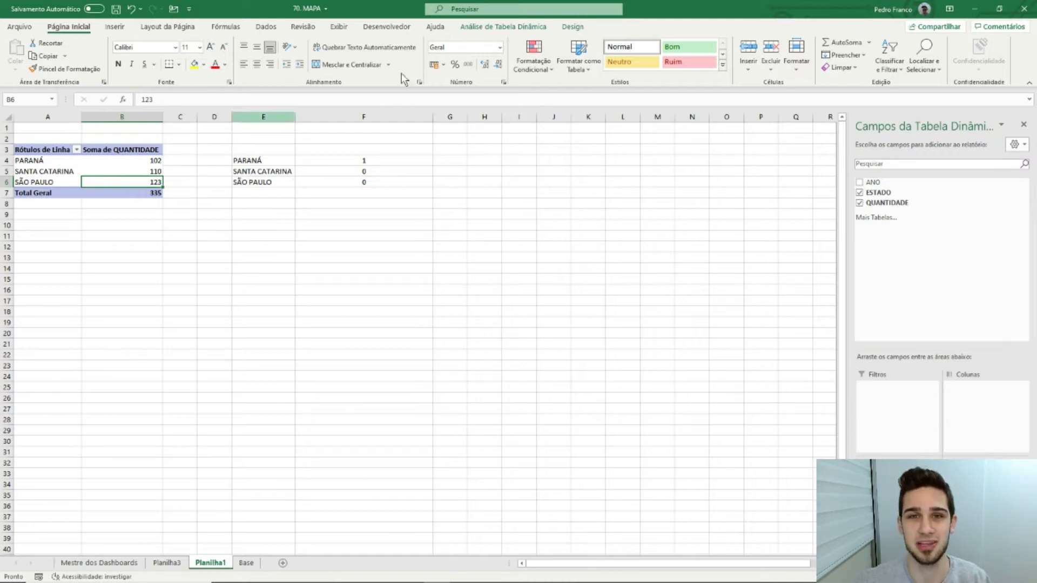
left_click(513, 27)
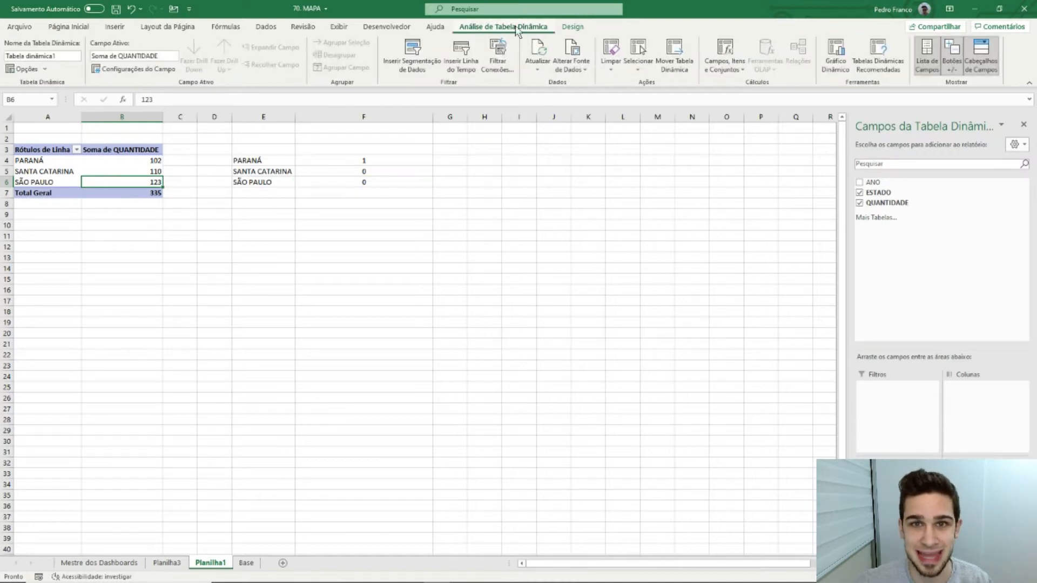
left_click(412, 54)
left_click(418, 224)
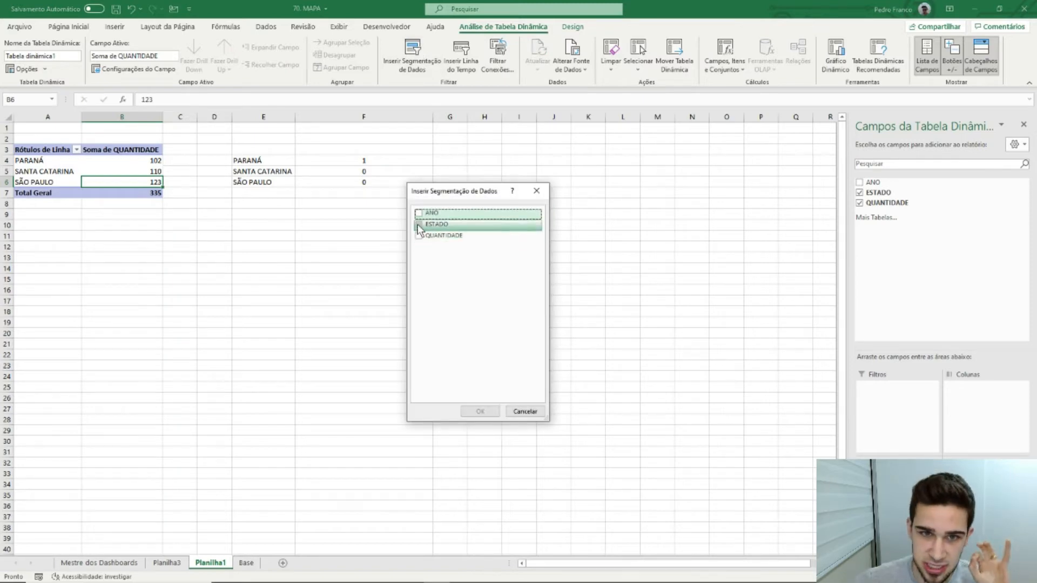
left_click(482, 412)
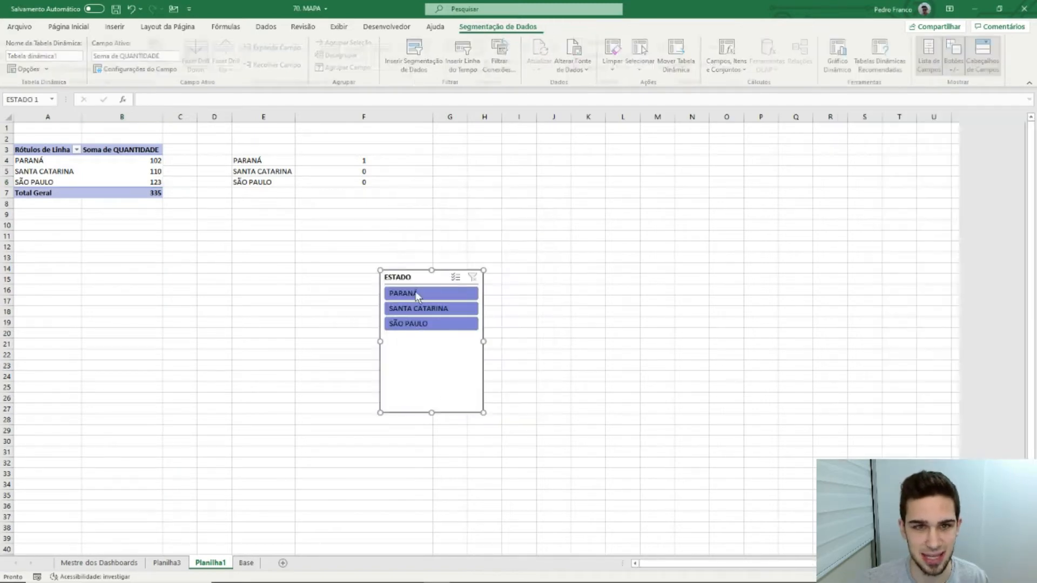
left_click_drag(417, 275, 87, 226)
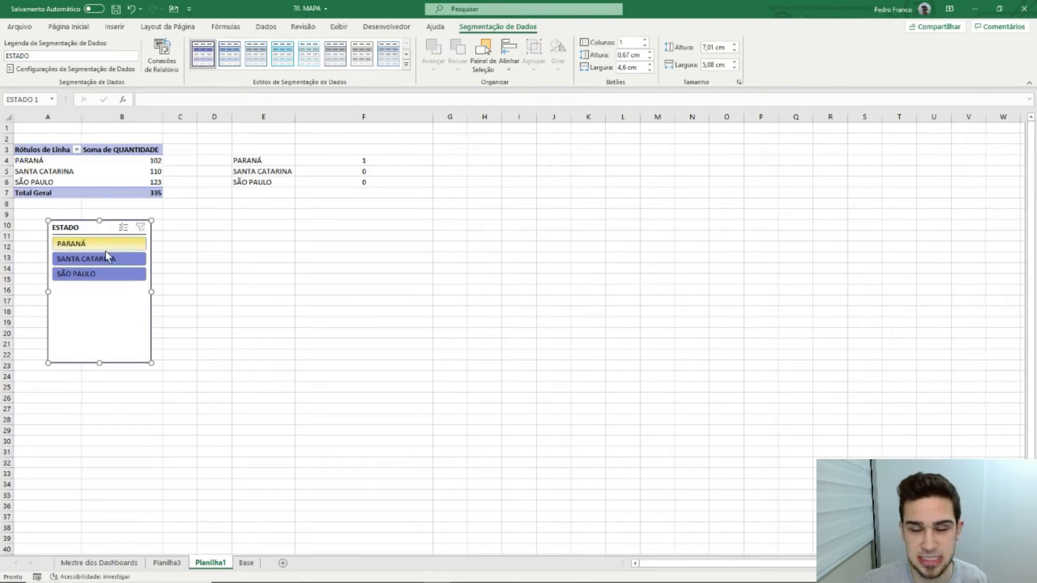
left_click(319, 300)
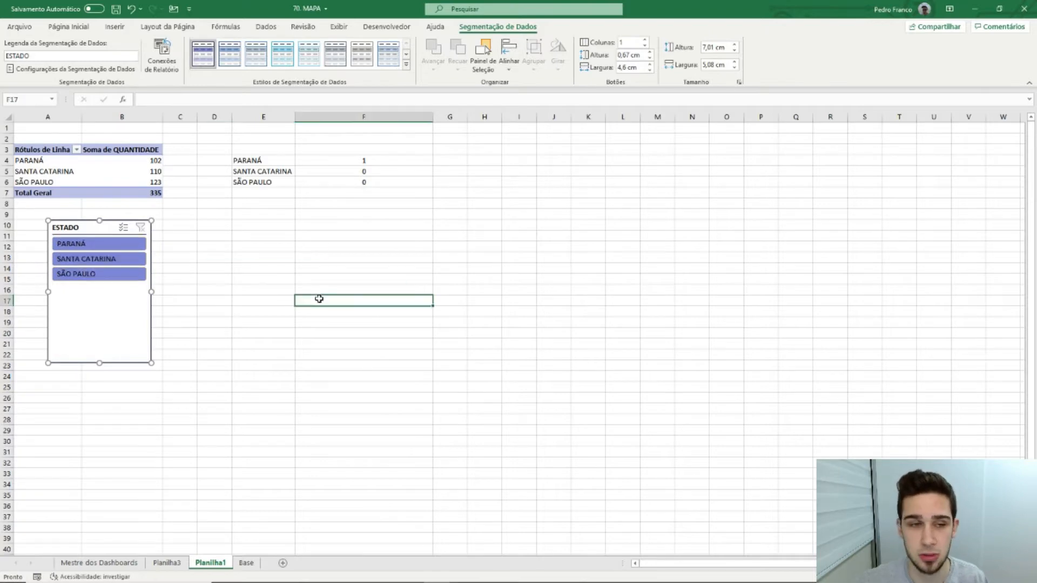
Test the slicer with SANTA CATARINA and SÃO PAULO, checking the flags in F5 and F6, and clear the filter
left_click(111, 260)
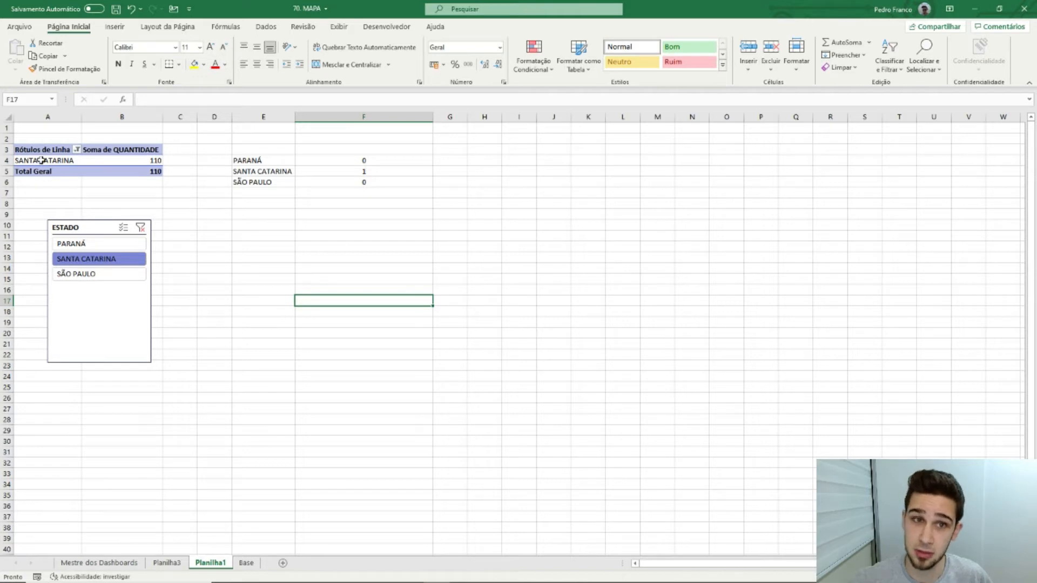
left_click(378, 170)
double_click(379, 171)
key("Escape")
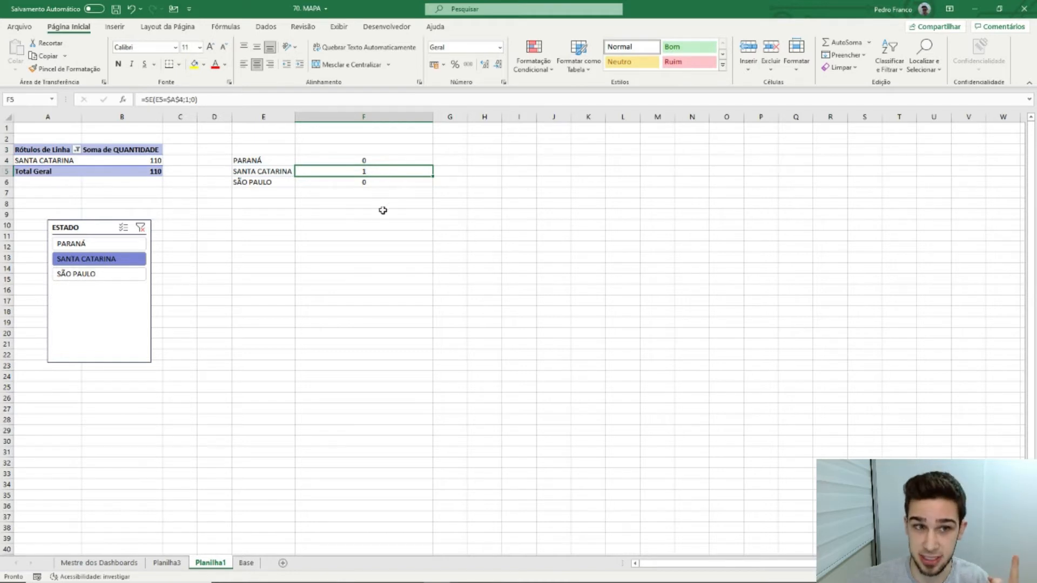
left_click(113, 274)
left_click(382, 182)
left_click(364, 296)
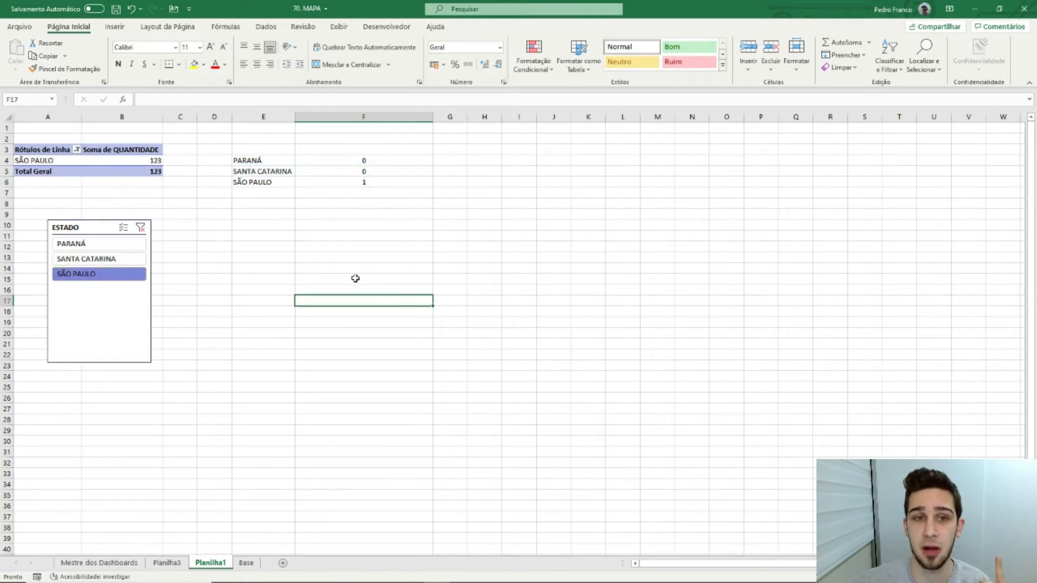
left_click(141, 228)
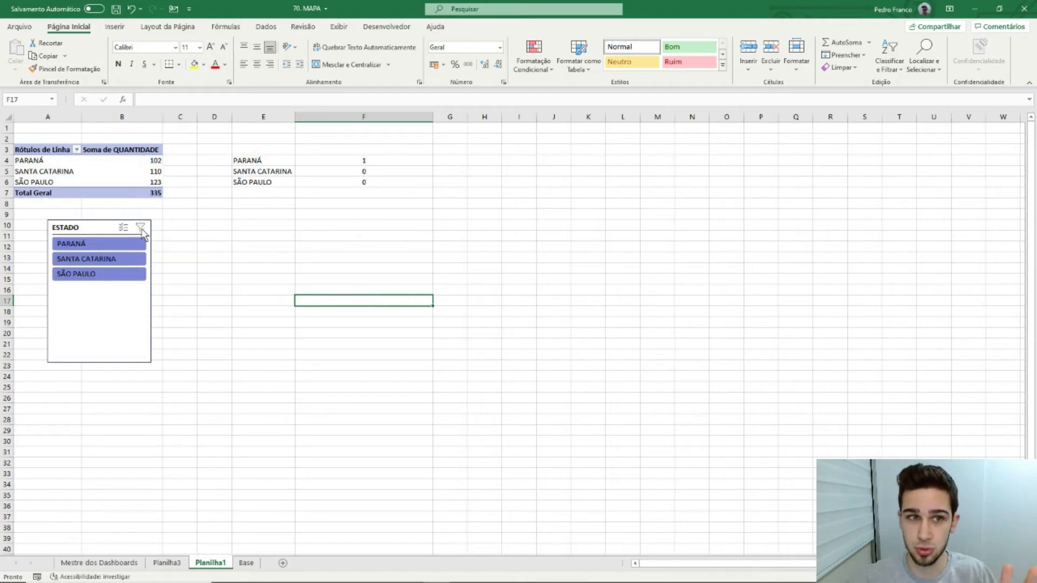
Compare pivot cell A4 with the formulas in F6 and F4 while no state is filtered
left_click(40, 160)
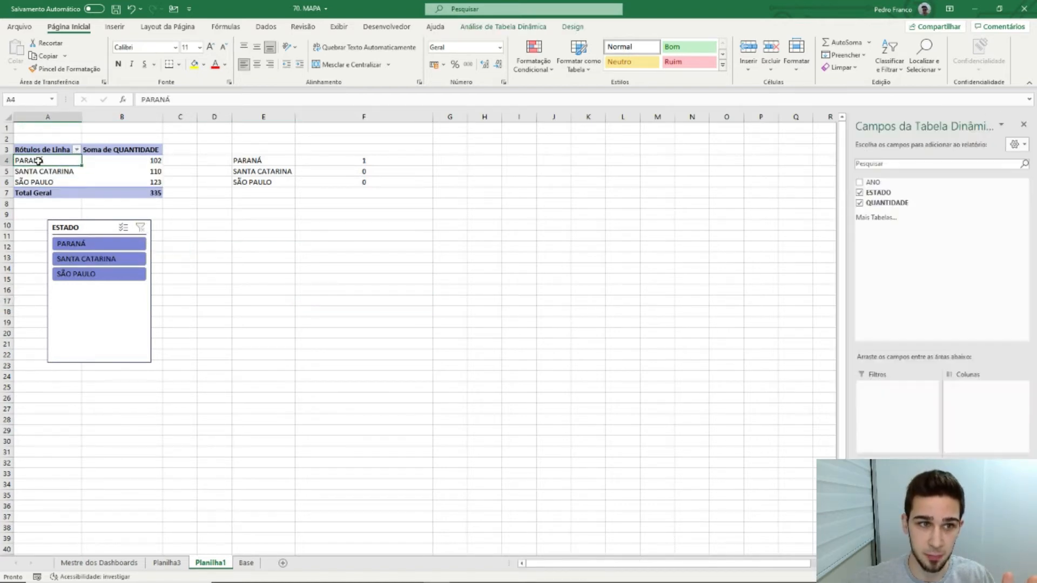
left_click(363, 181)
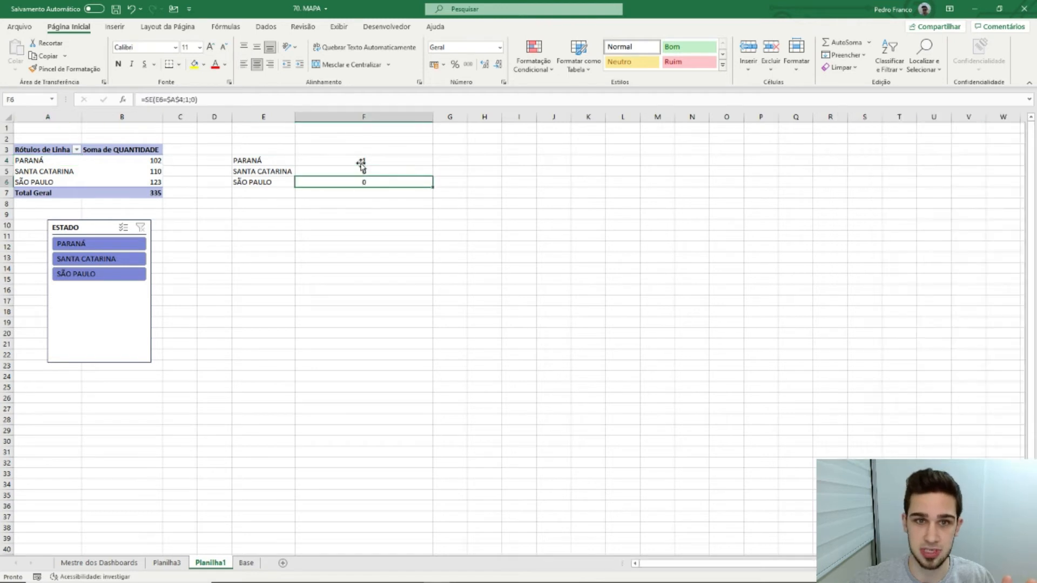
double_click(362, 161)
key("Escape")
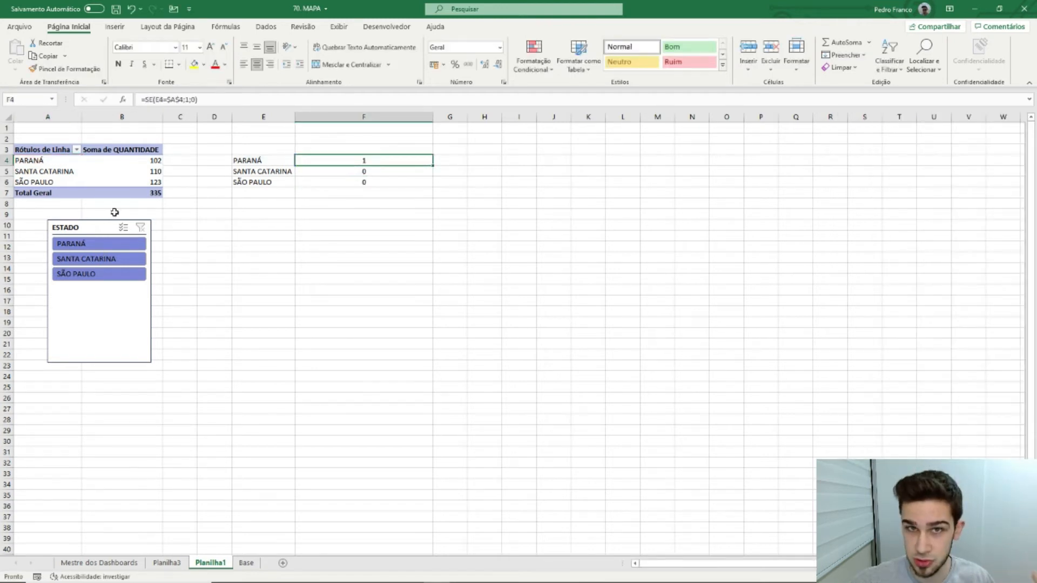
Filter by PARANÁ, SANTA CATARINA and SÃO PAULO in turn, check the formula results in F4:F6, and clear the slicer filter
left_click(123, 244)
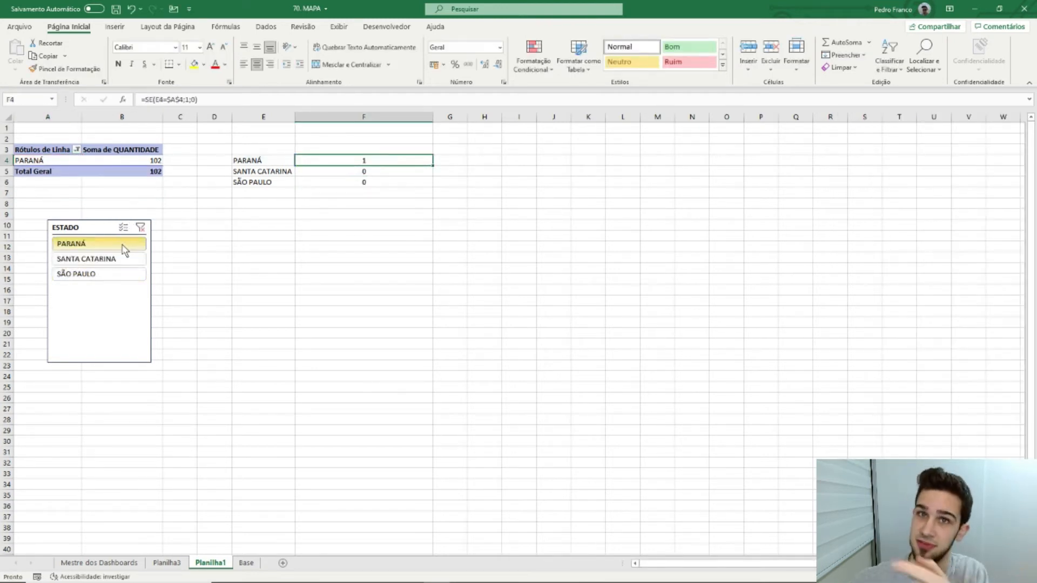
left_click(111, 260)
left_click(111, 275)
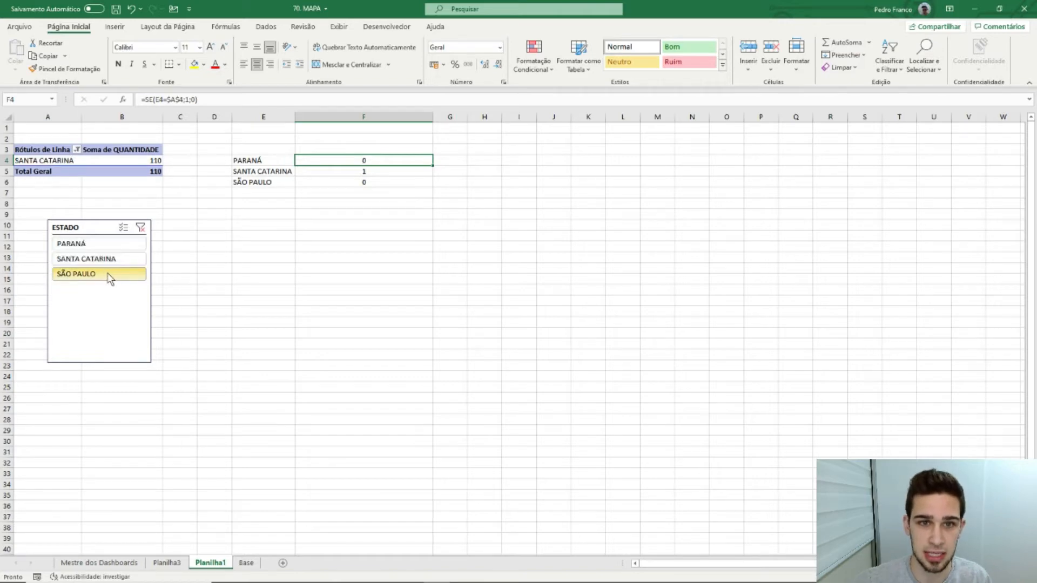
left_click_drag(358, 161, 359, 181)
left_click(312, 258)
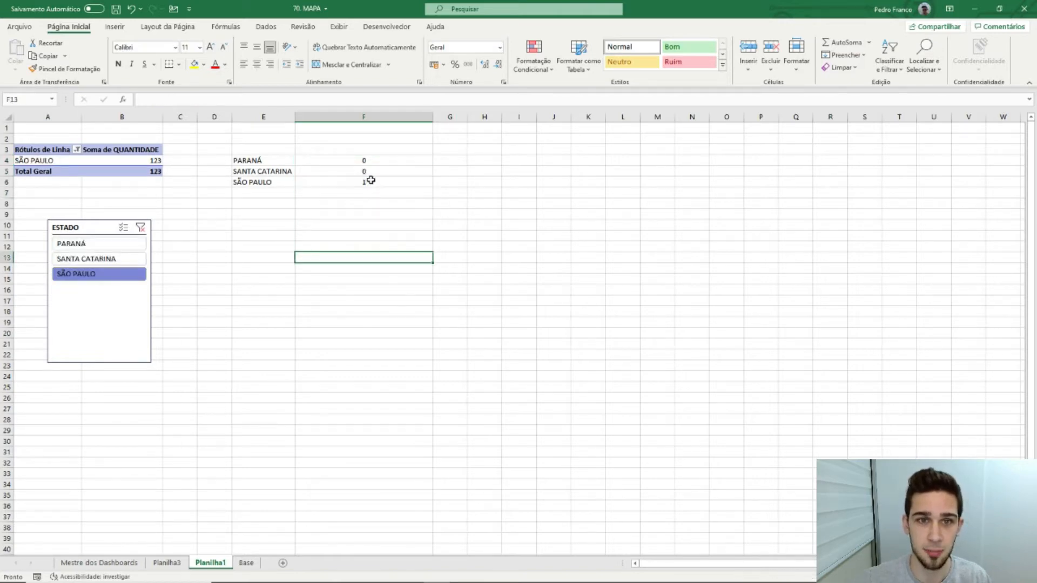
double_click(368, 180)
left_click(308, 183)
key("Escape")
left_click(141, 227)
left_click(424, 289)
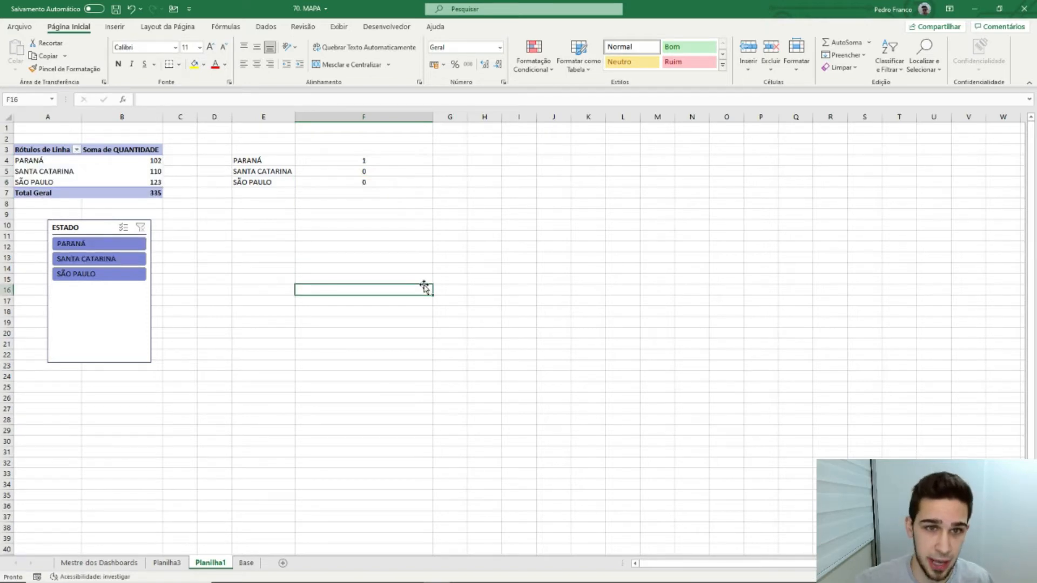
Shift the ESTADO slicer slightly to the left beneath the pivot table
left_click_drag(374, 161, 274, 169)
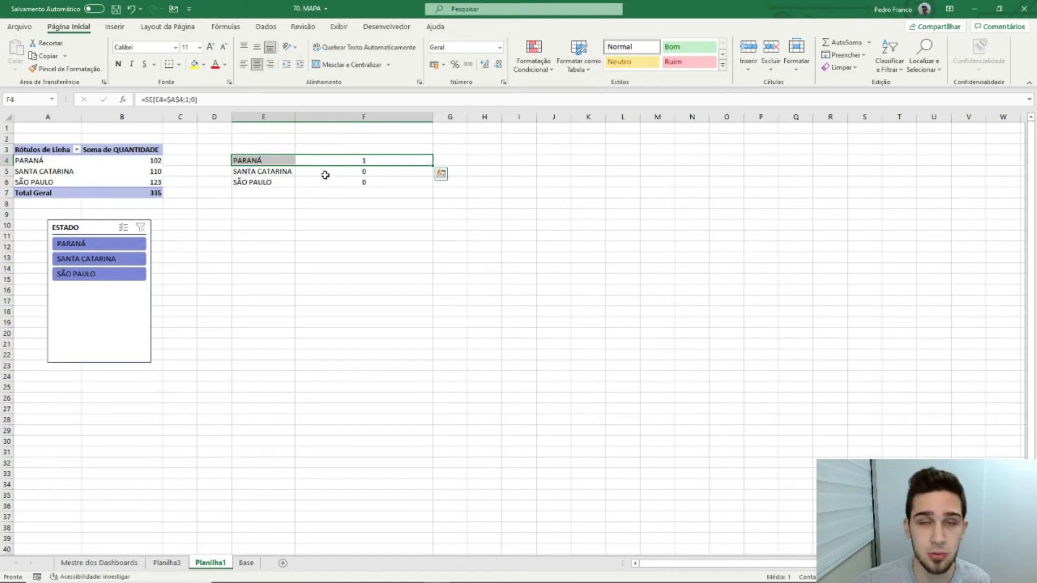
left_click_drag(81, 227, 77, 226)
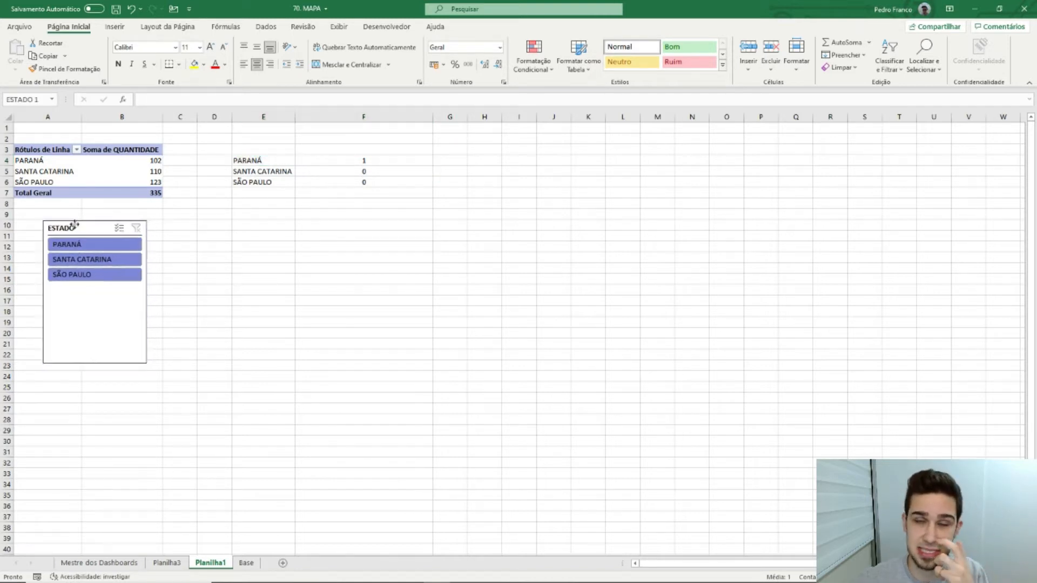
left_click(360, 299)
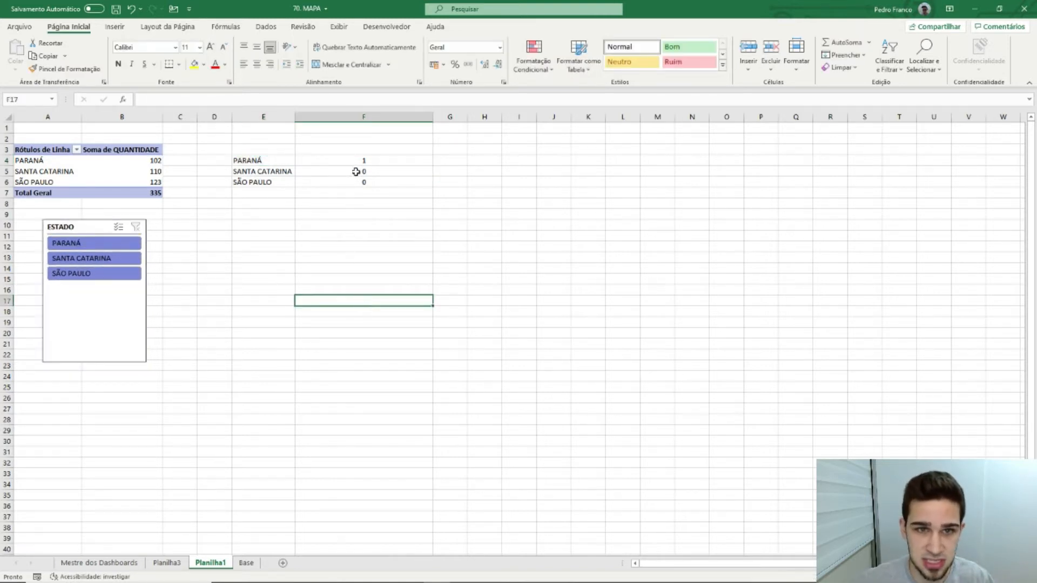
Insert a 2D clustered column chart from E4:F4 for PARANÁ, place it beside the ESTADO slicer and narrow it
left_click_drag(363, 161, 265, 161)
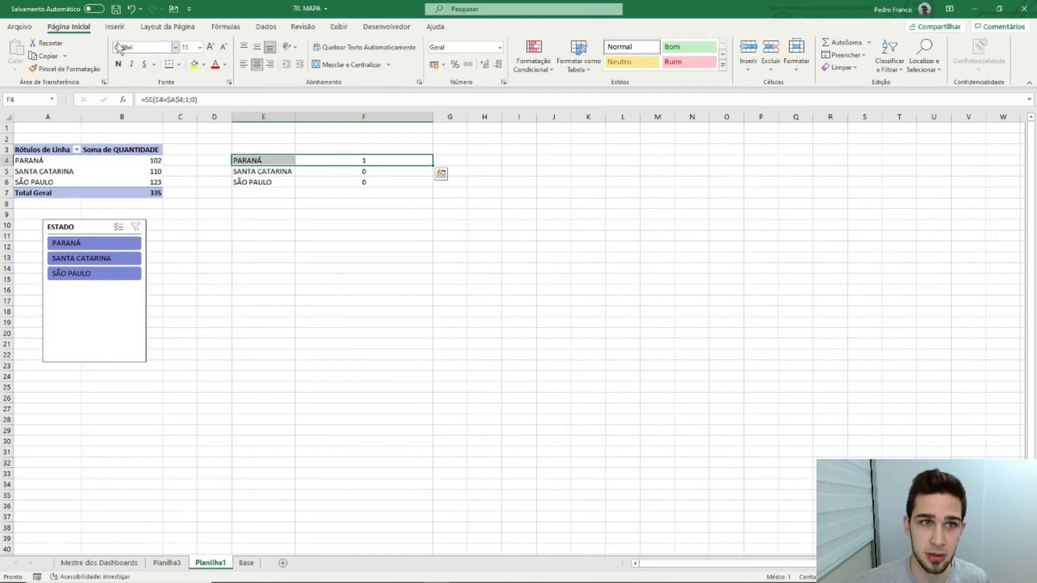
left_click(122, 30)
left_click(481, 42)
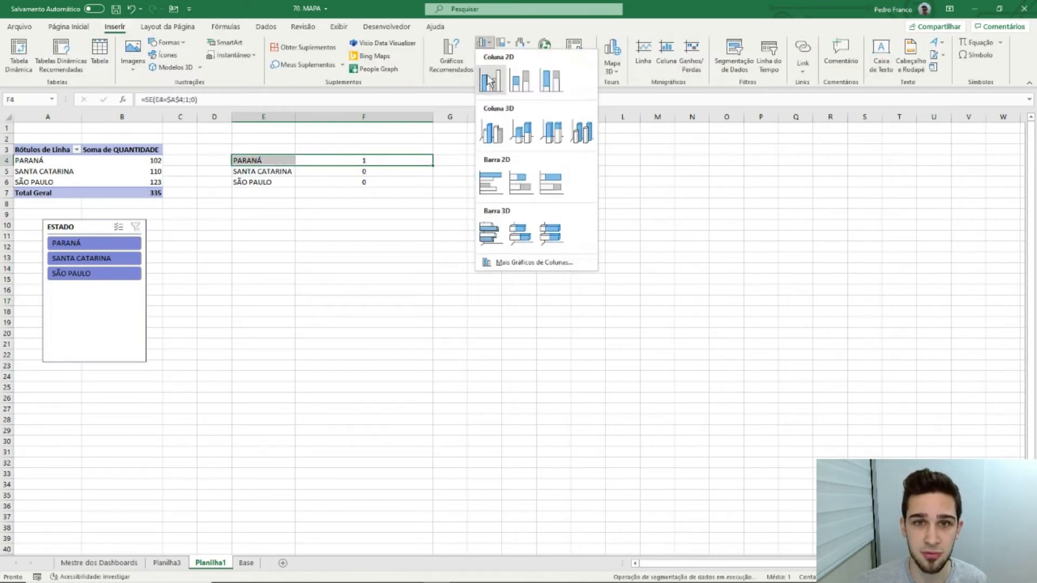
left_click(489, 82)
left_click_drag(599, 266, 378, 219)
left_click_drag(426, 290, 374, 290)
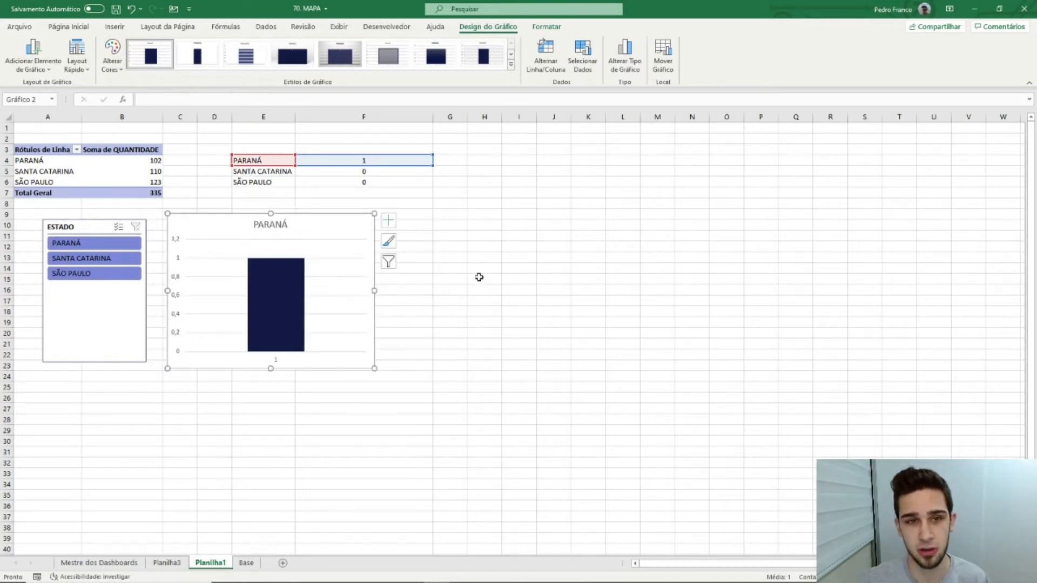
left_click(494, 277)
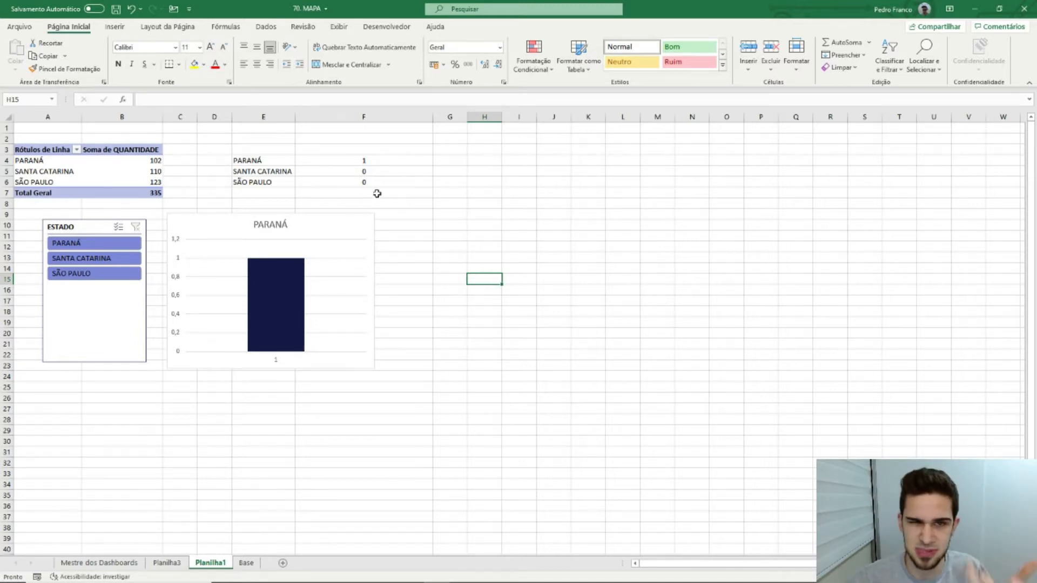
Insert a 2D clustered column chart from E5:F5 for SANTA CATARINA, narrow it and place it beside the PARANÁ chart
left_click_drag(366, 170, 271, 170)
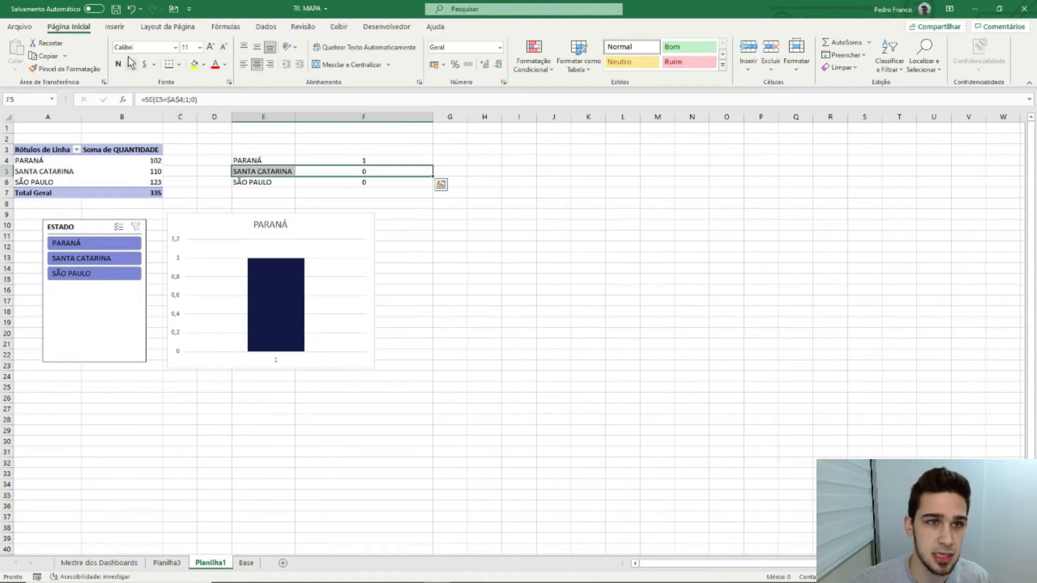
left_click(114, 27)
left_click(481, 42)
left_click(489, 122)
left_click_drag(545, 274, 540, 218)
left_click_drag(643, 283, 556, 283)
left_click(760, 300)
Insert a 2D clustered column chart from E6:F6 for SÃO PAULO, place it beside the SANTA CATARINA chart and narrow it
left_click_drag(267, 184, 363, 183)
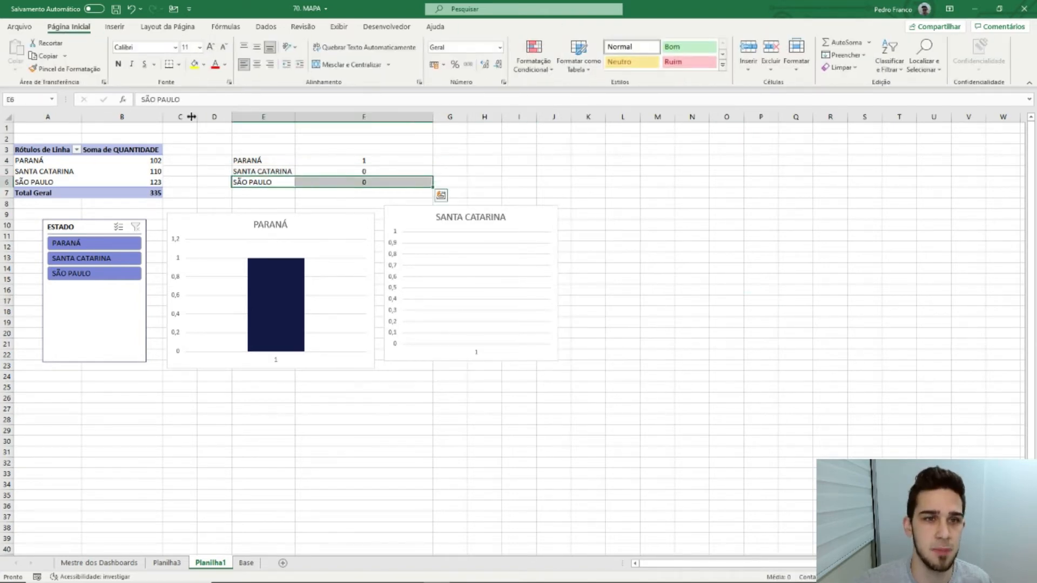
left_click(114, 26)
left_click(481, 43)
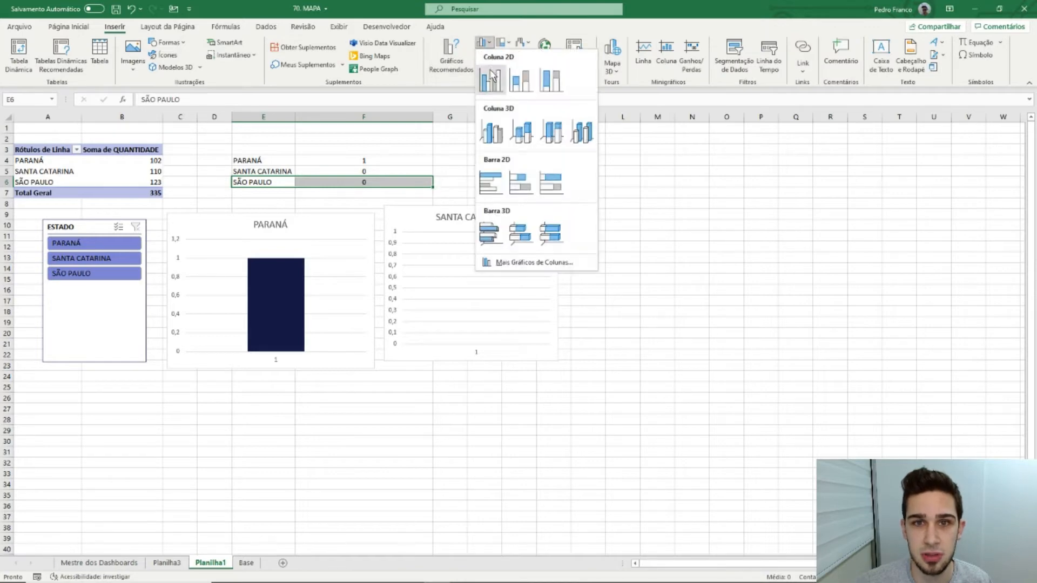
left_click(491, 77)
left_click_drag(437, 261, 621, 212)
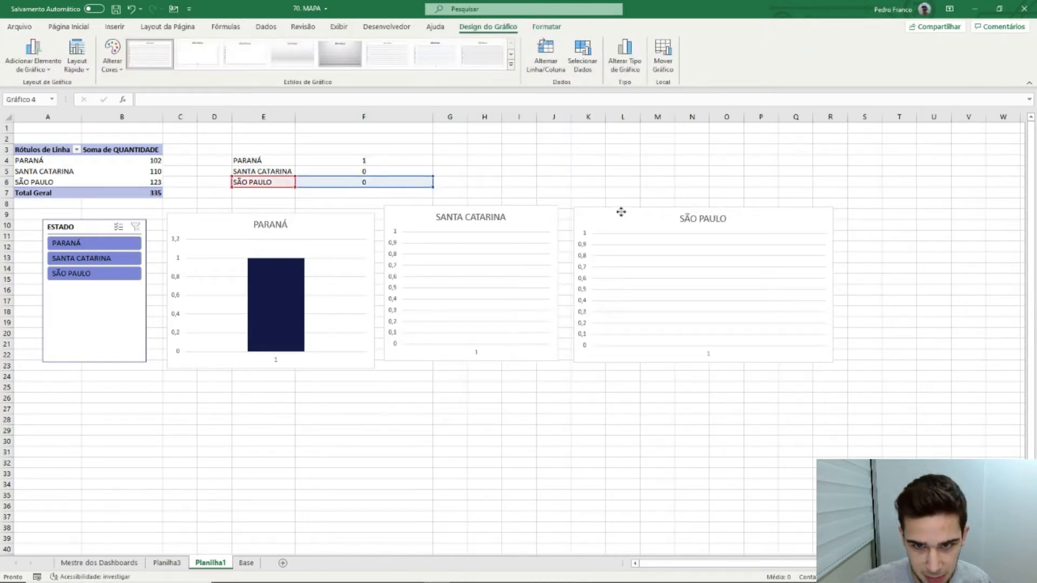
left_click_drag(832, 285, 785, 285)
left_click(888, 290)
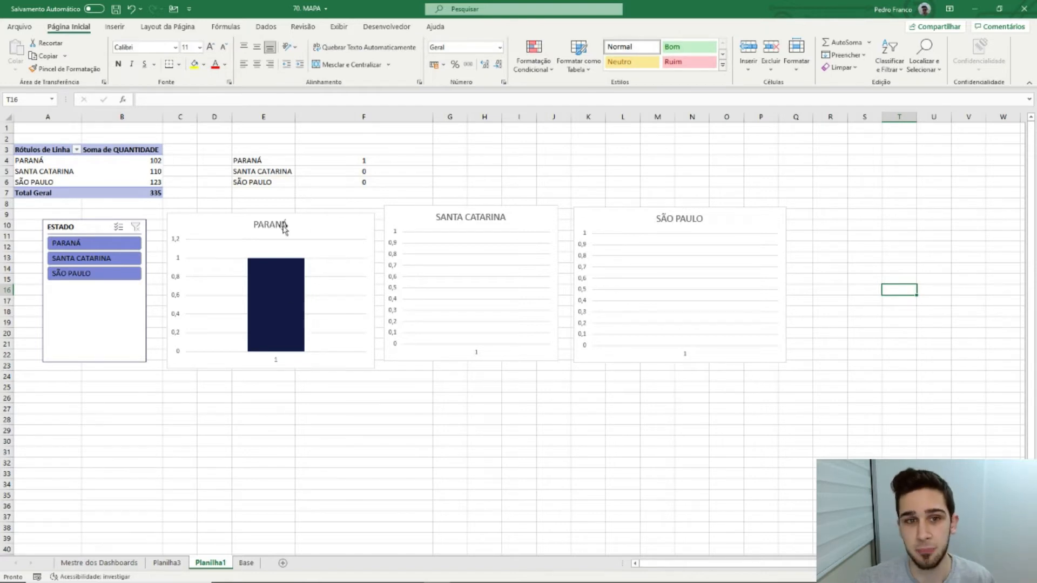
Test the three charts by filtering the slicer by SANTA CATARINA, SÃO PAULO and PARANÁ in turn, and clear the filter
left_click(369, 160)
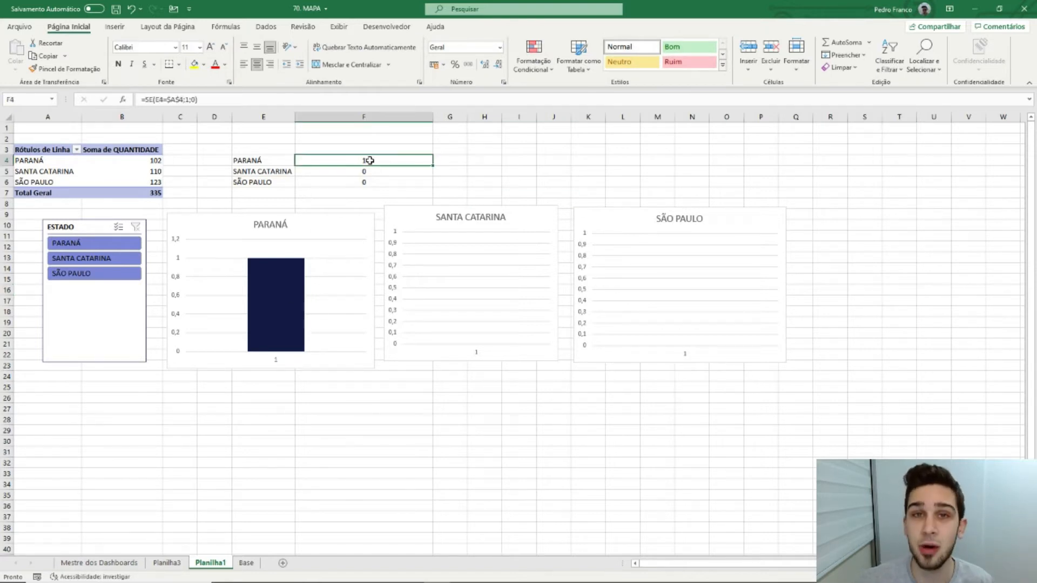
left_click(97, 258)
left_click(369, 171)
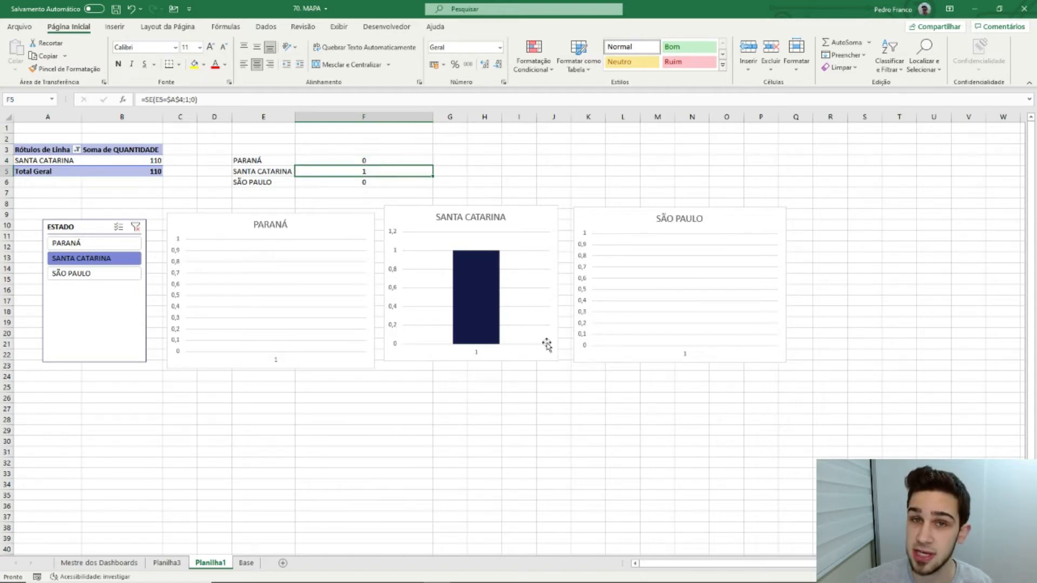
left_click(92, 274)
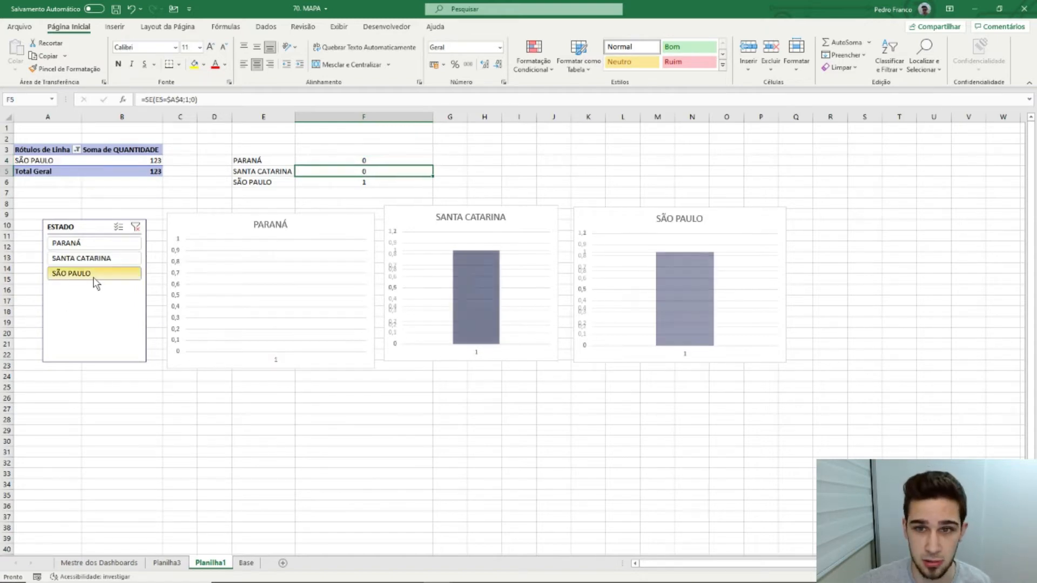
left_click(103, 259)
left_click(103, 243)
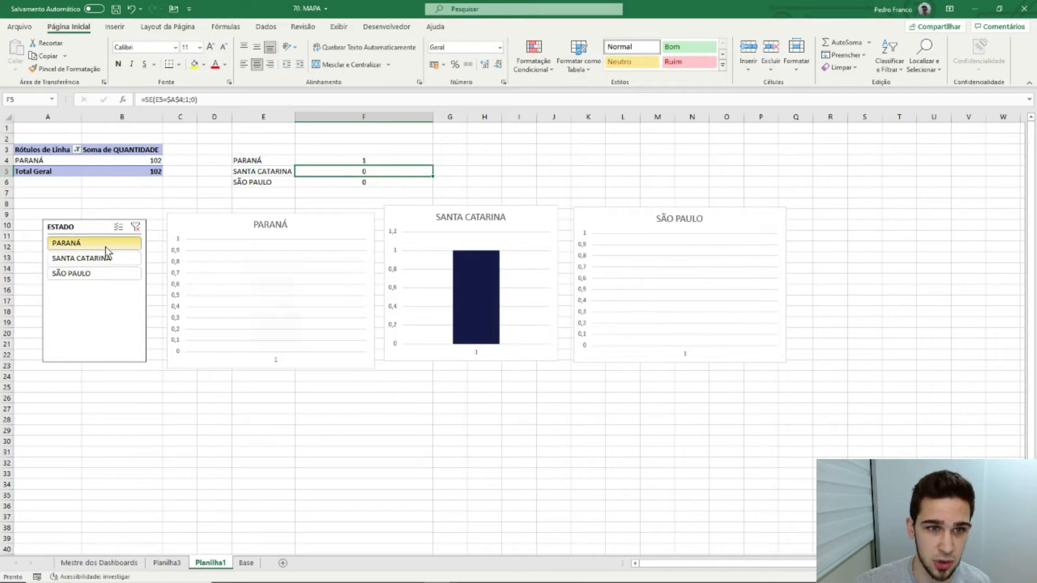
left_click(108, 259)
left_click(106, 274)
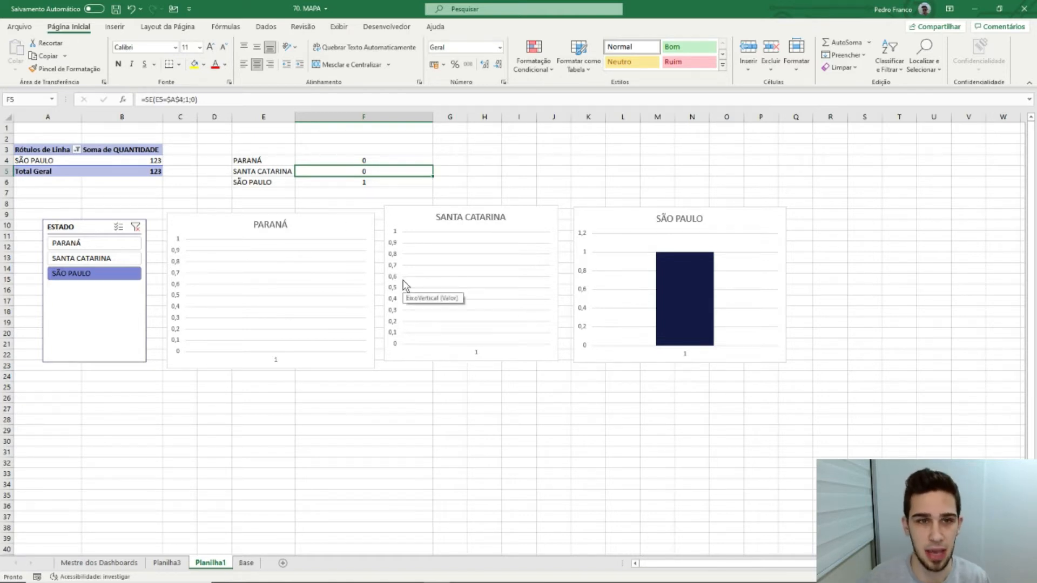
left_click(136, 227)
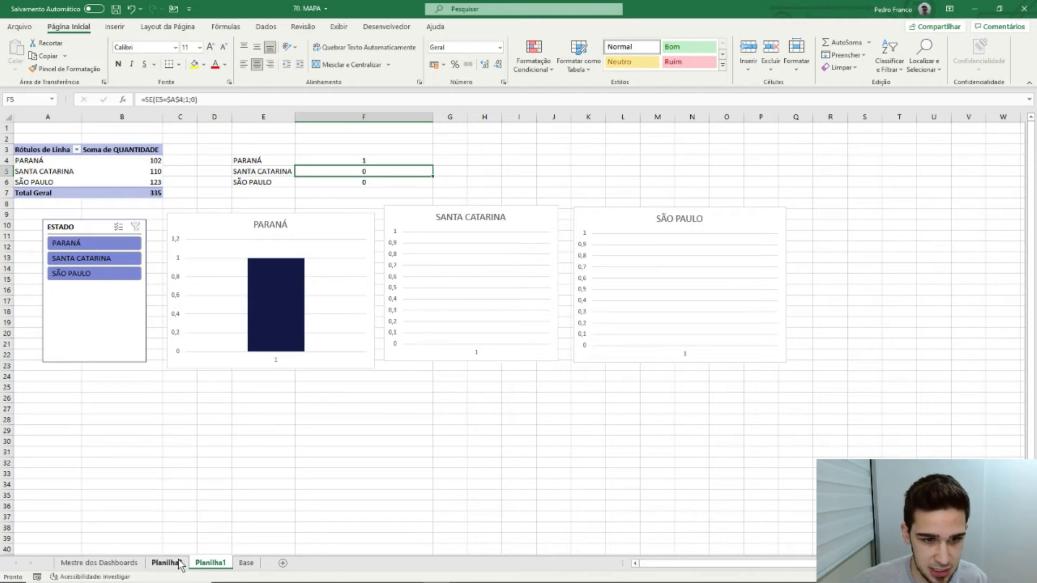
On the Base sheet, move the blue Brazil map left towards the data table and shift the black map slightly left
left_click(246, 562)
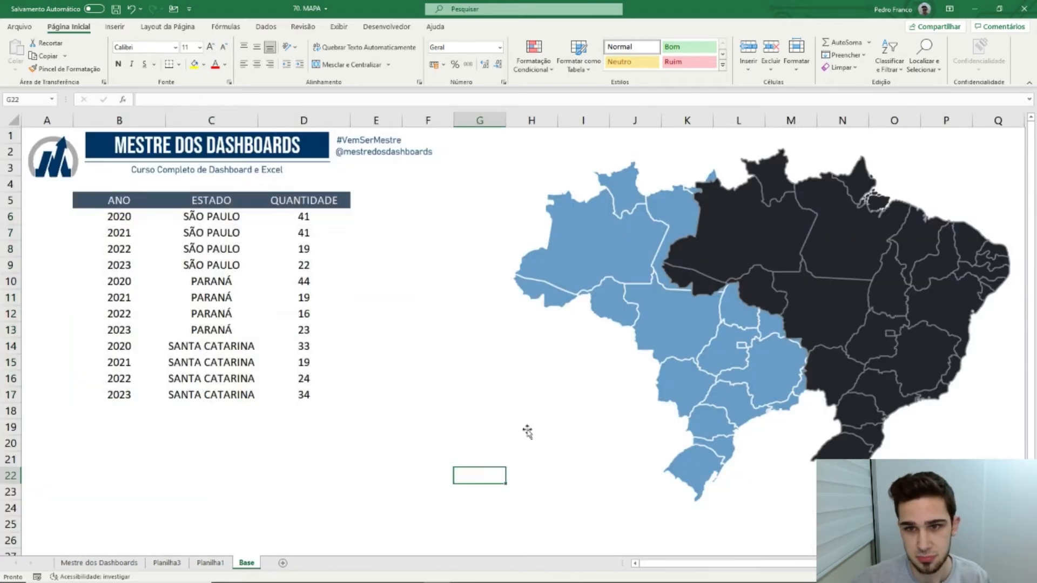
left_click_drag(613, 277, 467, 273)
left_click(853, 257)
left_click_drag(858, 273, 791, 266)
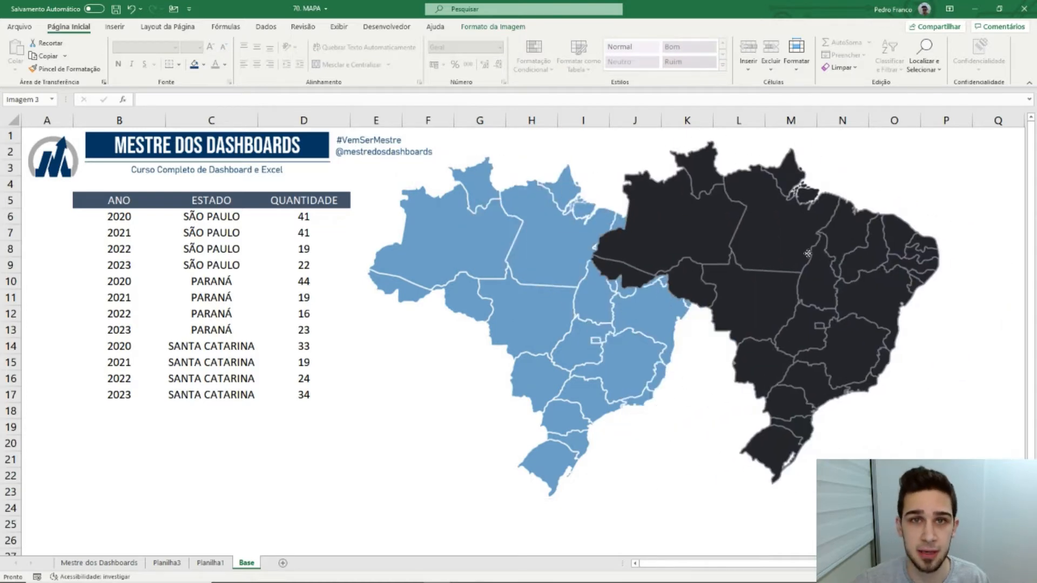
Copy the blue Brazil map from Base into Planilha1 and place it to the right of the charts
left_click(500, 270)
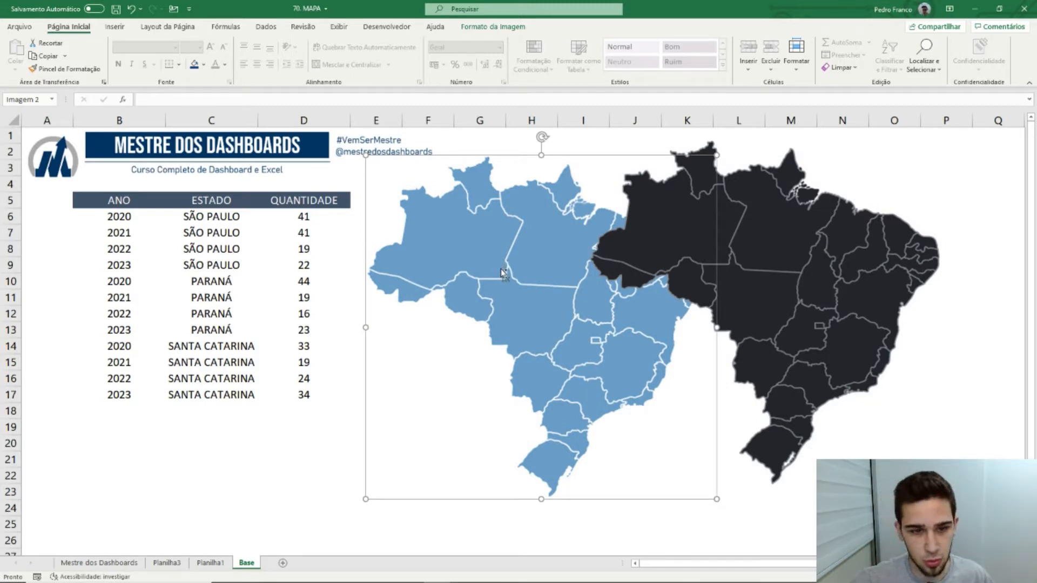
key("ctrl+c")
left_click(210, 563)
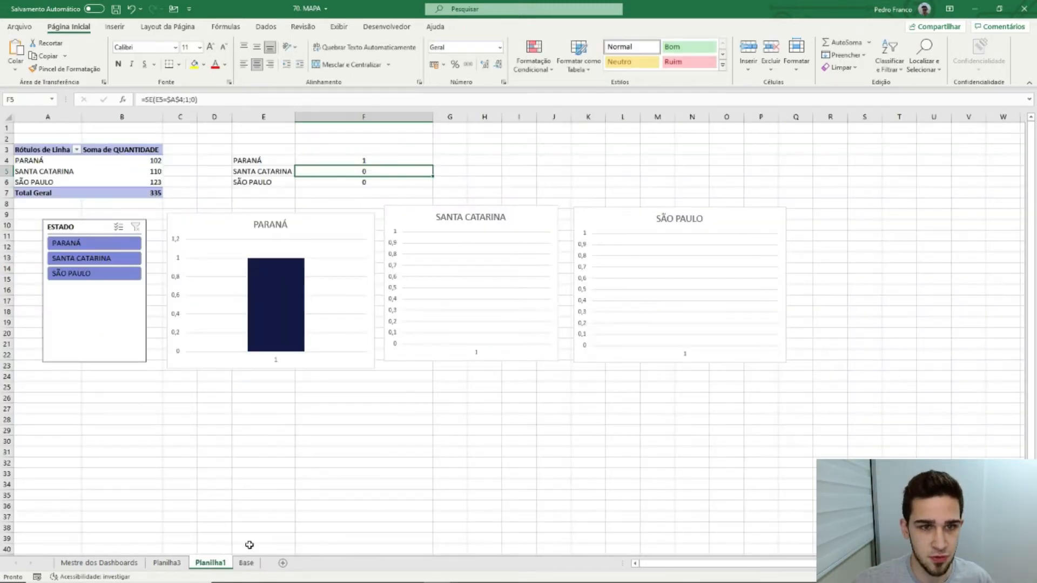
key("ctrl+v")
left_click_drag(431, 277, 890, 235)
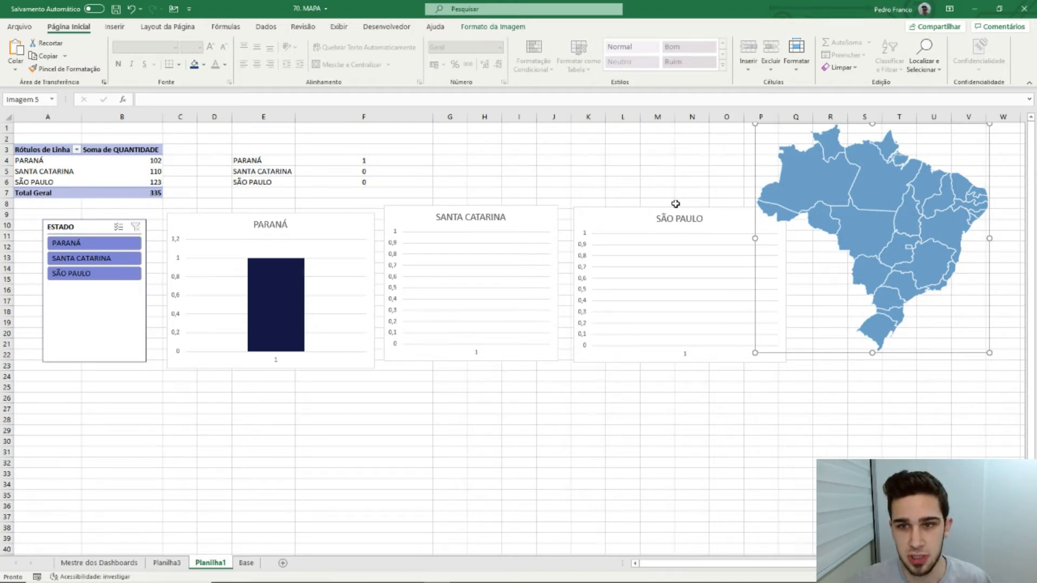
Move the pasted blue map into the blank area below the charts, around rows 23 to 44
left_click_drag(831, 225, 508, 296)
scroll(470, 280, "down", 3)
left_click_drag(495, 211, 458, 345)
scroll(461, 333, "down", 3)
left_click_drag(468, 260, 462, 291)
left_click(864, 354)
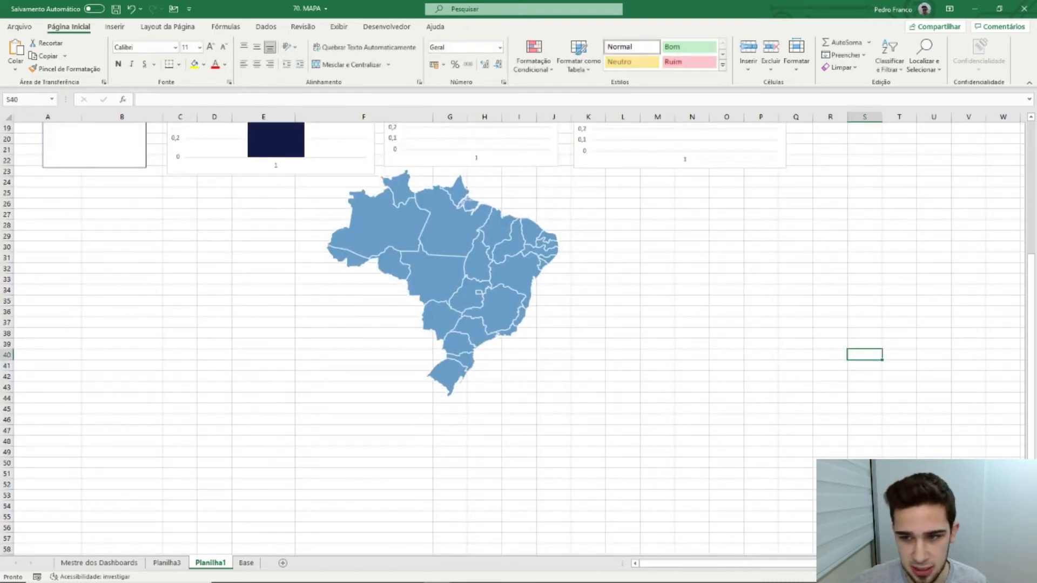
Shift the blue map slightly up and to the left beneath the charts
scroll(443, 281, "up", 5)
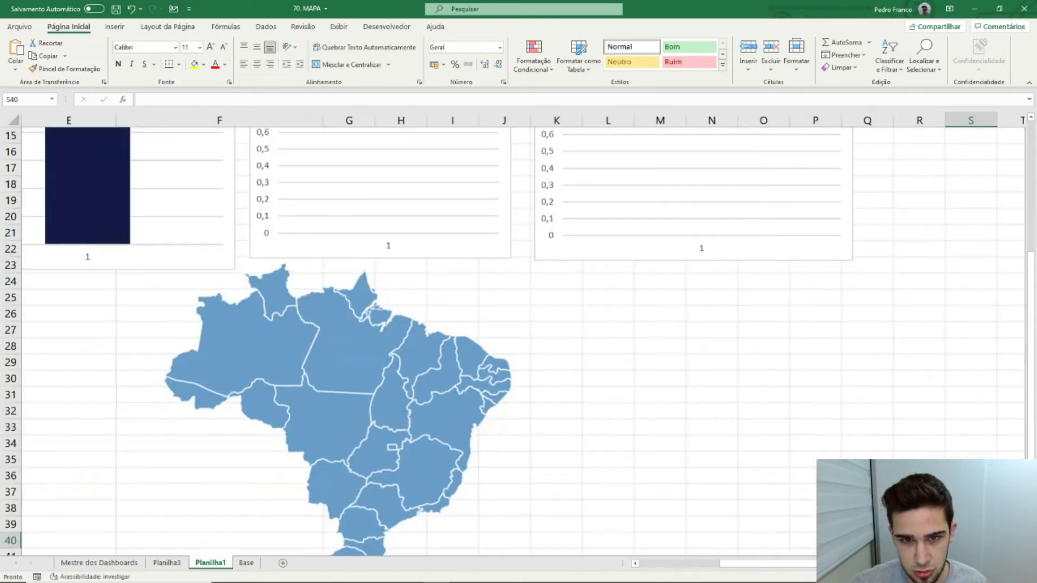
scroll(570, 377, "up", 3)
left_click_drag(740, 427, 73, 430)
scroll(676, 386, "up", 1)
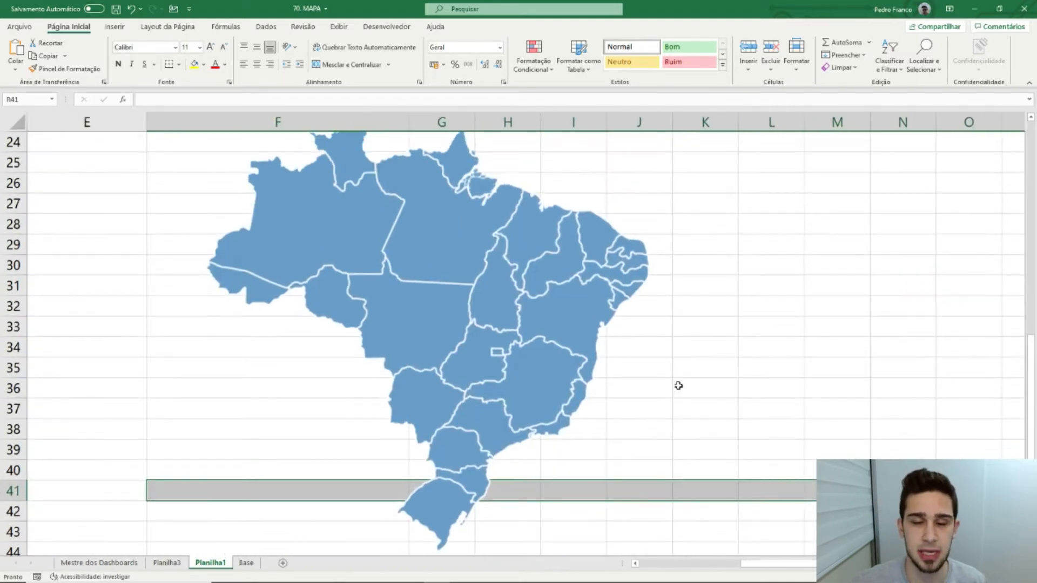
left_click_drag(497, 366, 428, 340)
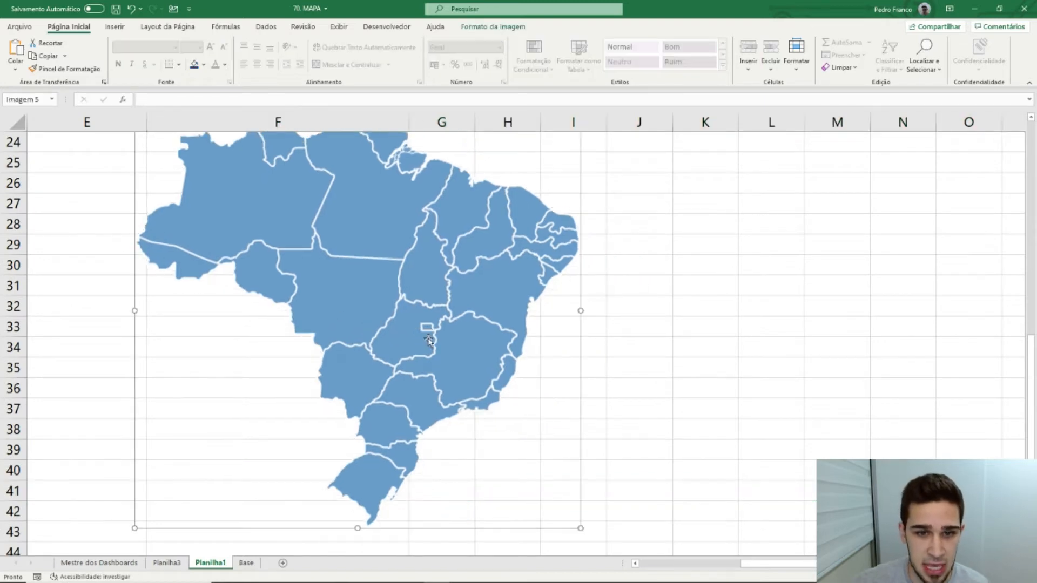
scroll(439, 328, "up", 5)
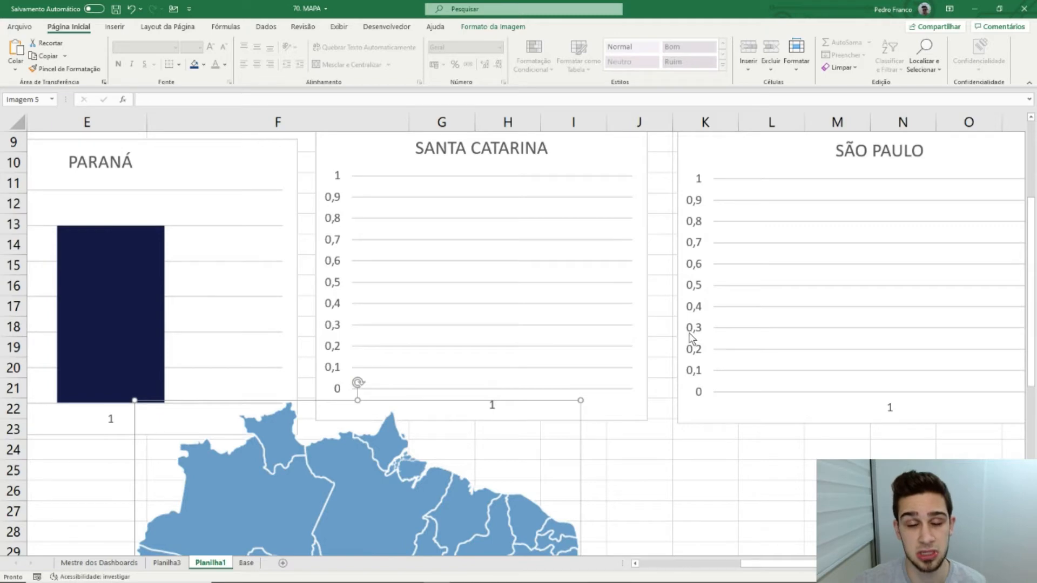
scroll(690, 331, "down", 5)
Move the blue map further left, duplicate it twice and place both copies well to its right, from about column K onwards
left_click_drag(414, 303, 202, 480)
key("ctrl+d")
key("ctrl+d")
left_click_drag(211, 379, 898, 213)
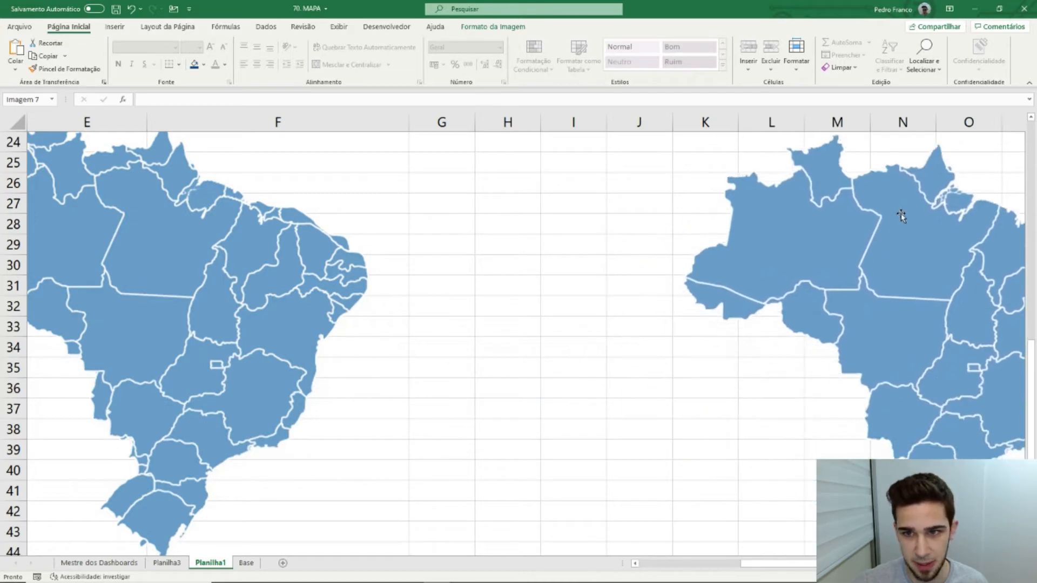
left_click_drag(167, 324, 967, 346)
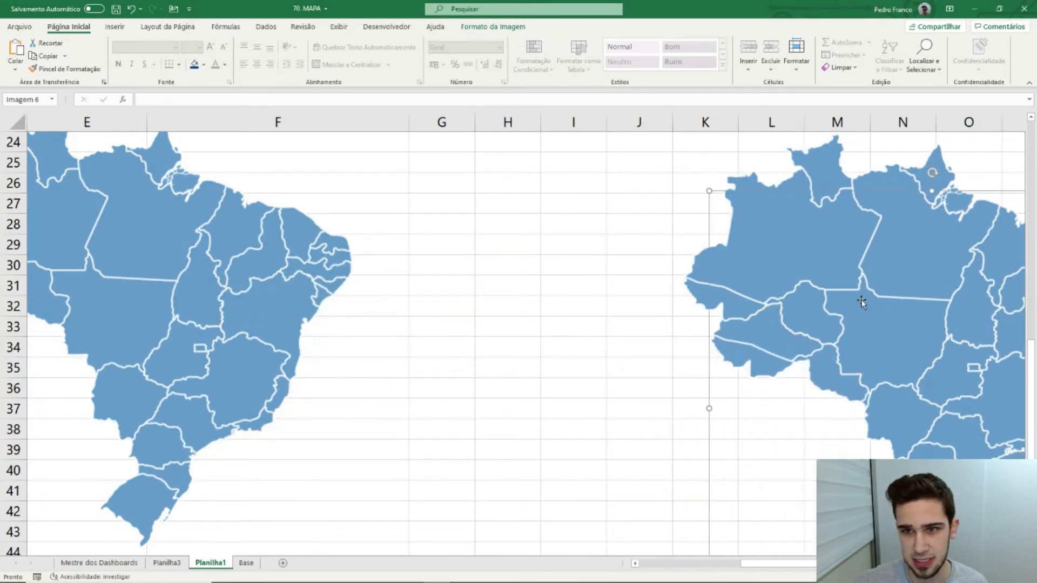
left_click_drag(794, 208, 980, 189)
left_click_drag(812, 298, 925, 299)
Return to the original blue map over columns C to F and select it
left_click(593, 331)
left_click_drag(491, 382, 15, 426)
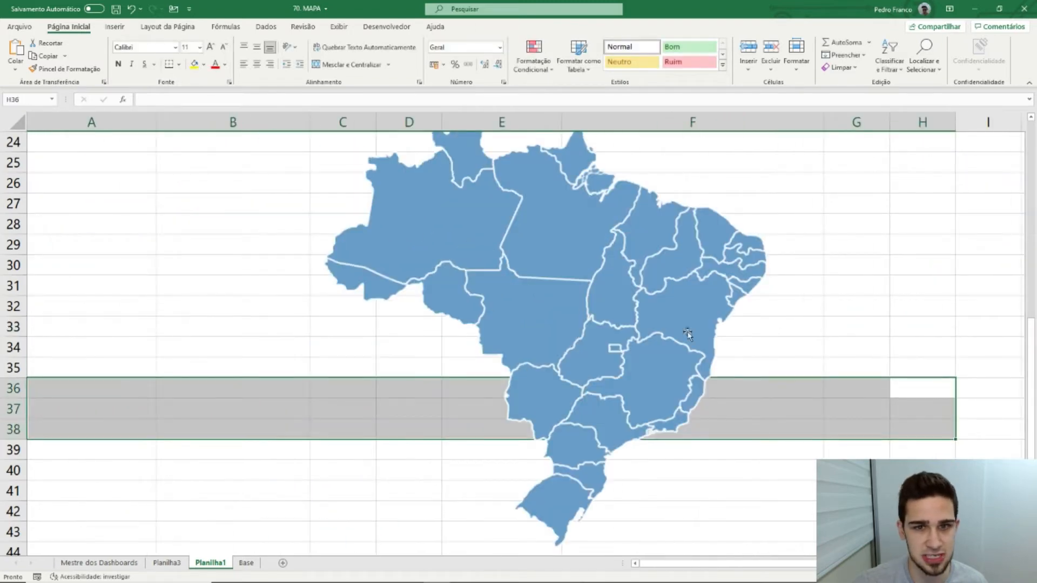
left_click(923, 299)
scroll(913, 296, "up", 2)
left_click(770, 369)
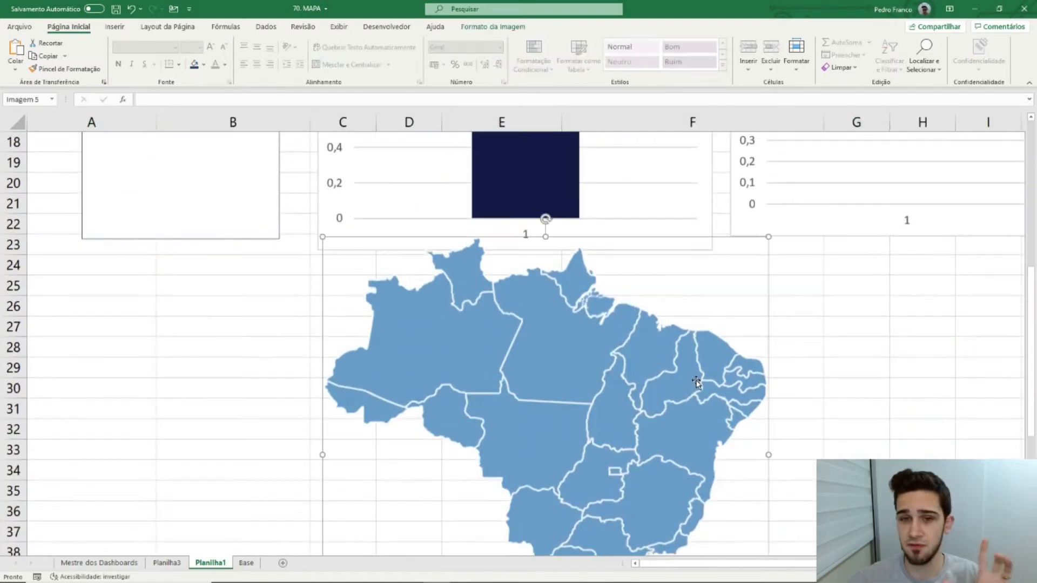
scroll(772, 370, "down", 2)
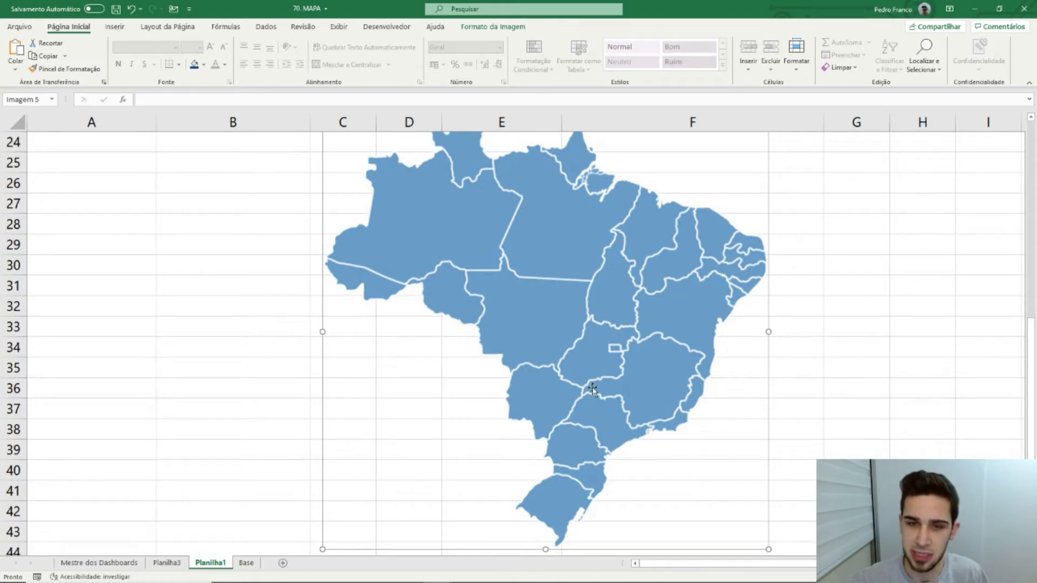
Try Remove Background on the original blue map and discard the attempt
left_click(493, 28)
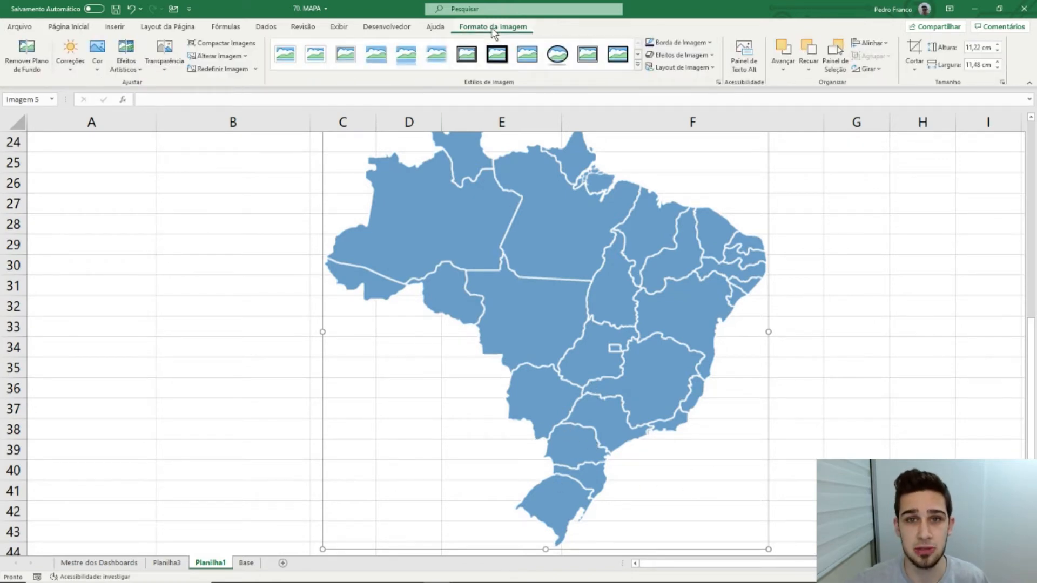
left_click(27, 57)
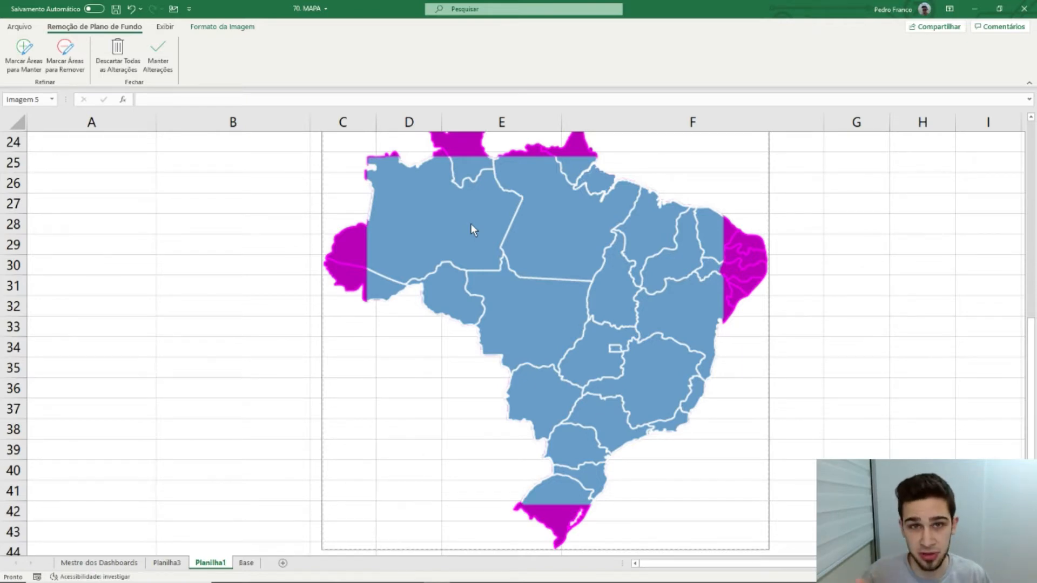
key("Escape")
key("ctrl+z")
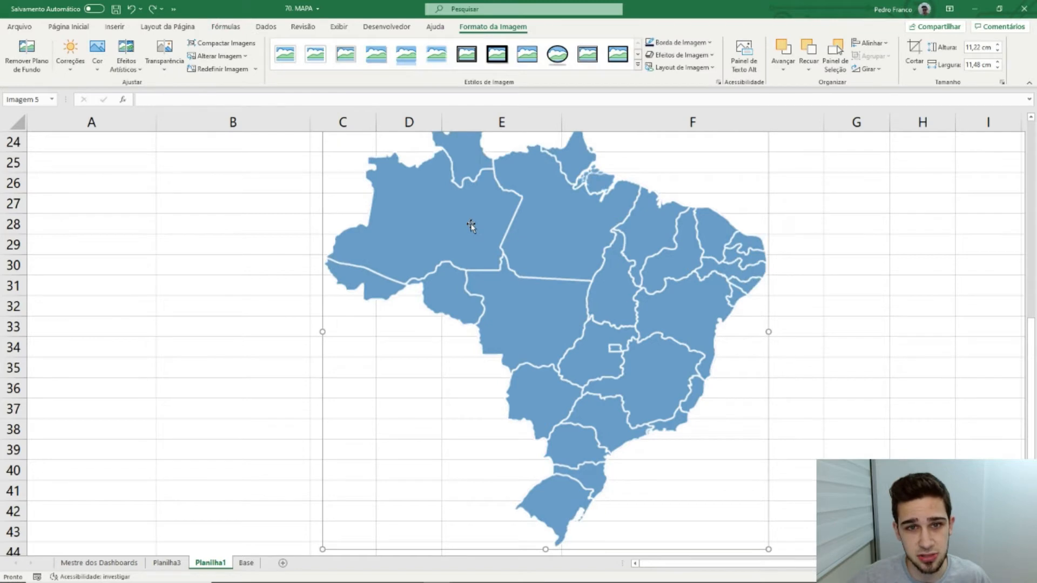
Crop the top and bottom of the blue map over columns C to F to a band about 2.13 cm tall around Paraná
left_click(923, 54)
scroll(652, 205, "up", 1)
scroll(653, 205, "up", 1)
left_click_drag(545, 176, 545, 455)
scroll(652, 405, "down", 2)
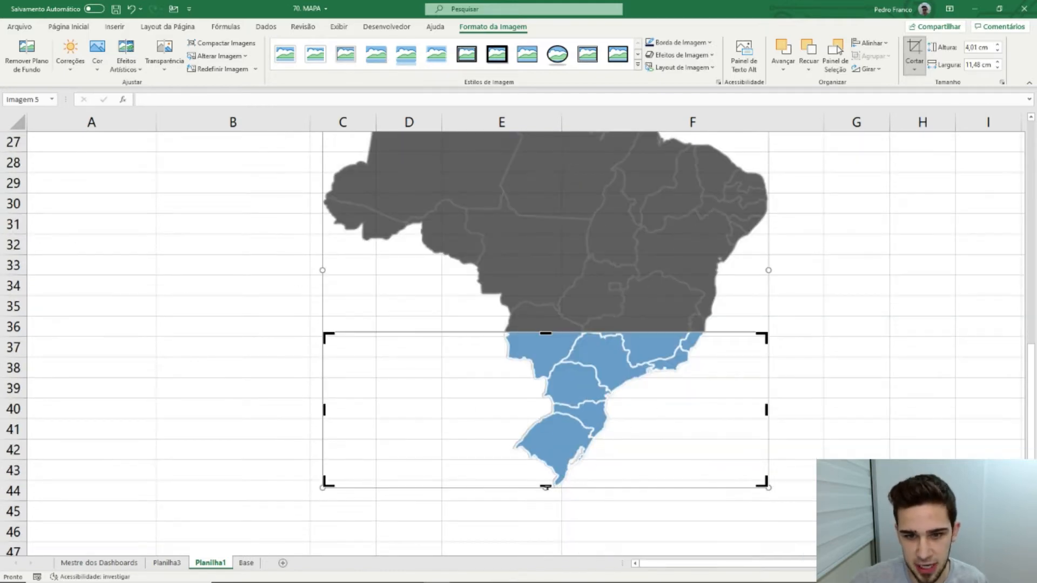
left_click_drag(545, 487, 546, 412)
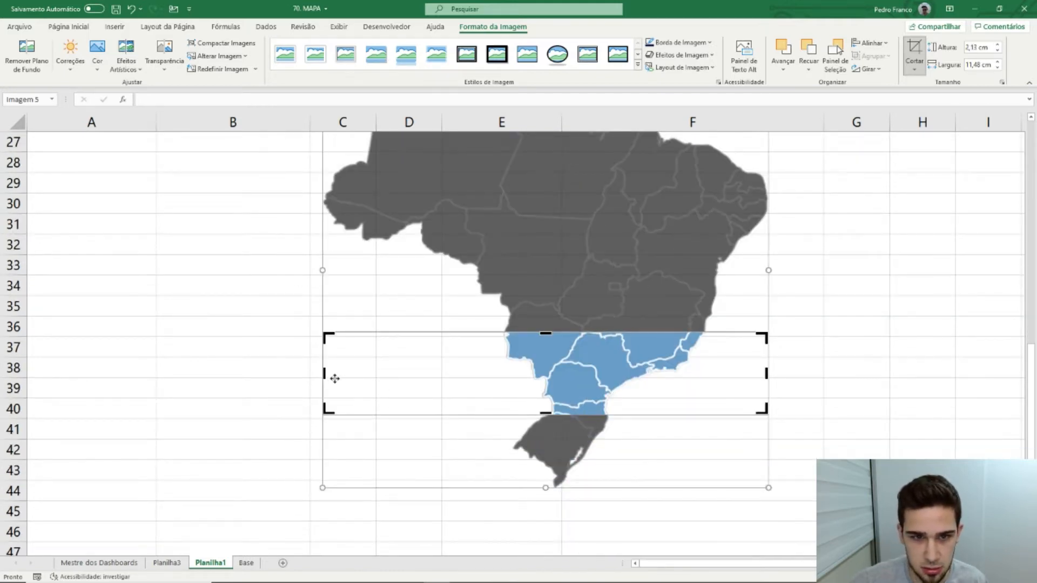
Crop the band's sides and upper edge closely around Paraná, leaving an image about 1.69 cm tall and 2.63 cm wide
left_click_drag(330, 373, 495, 394)
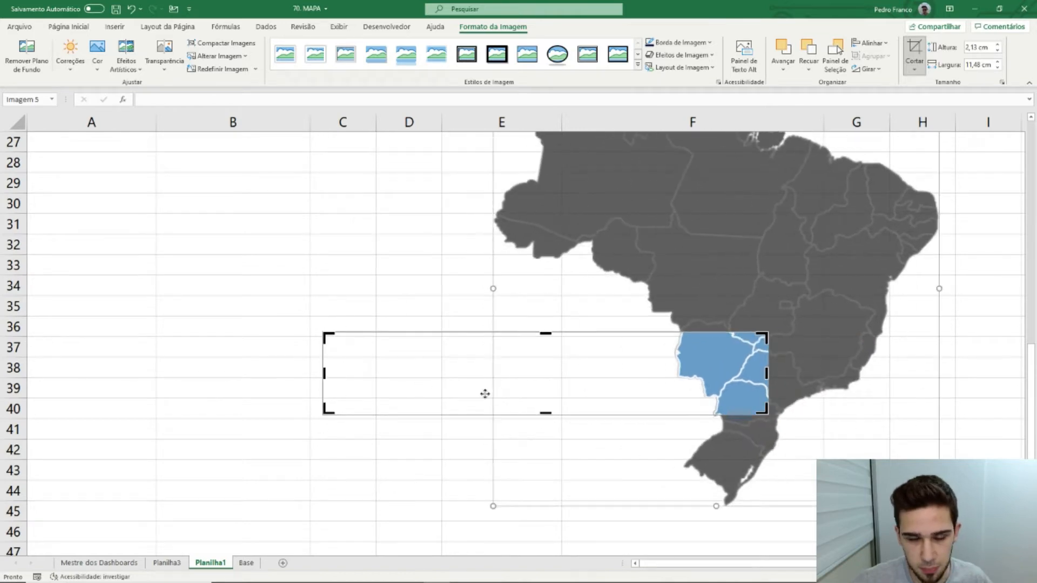
key("ctrl+z")
left_click_drag(325, 374, 525, 384)
left_click_drag(764, 378, 625, 378)
left_click_drag(573, 332, 607, 355)
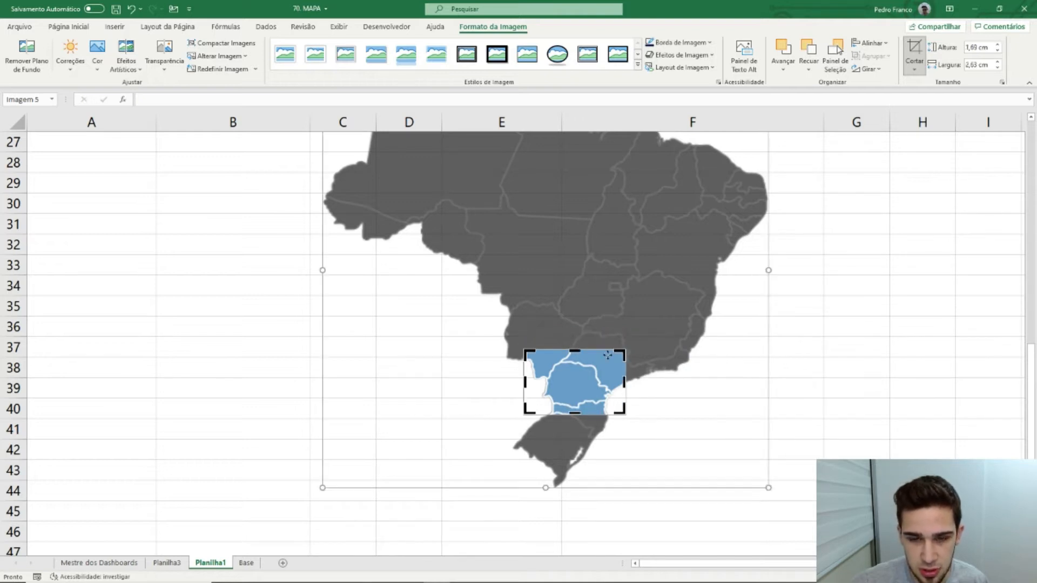
left_click(836, 372)
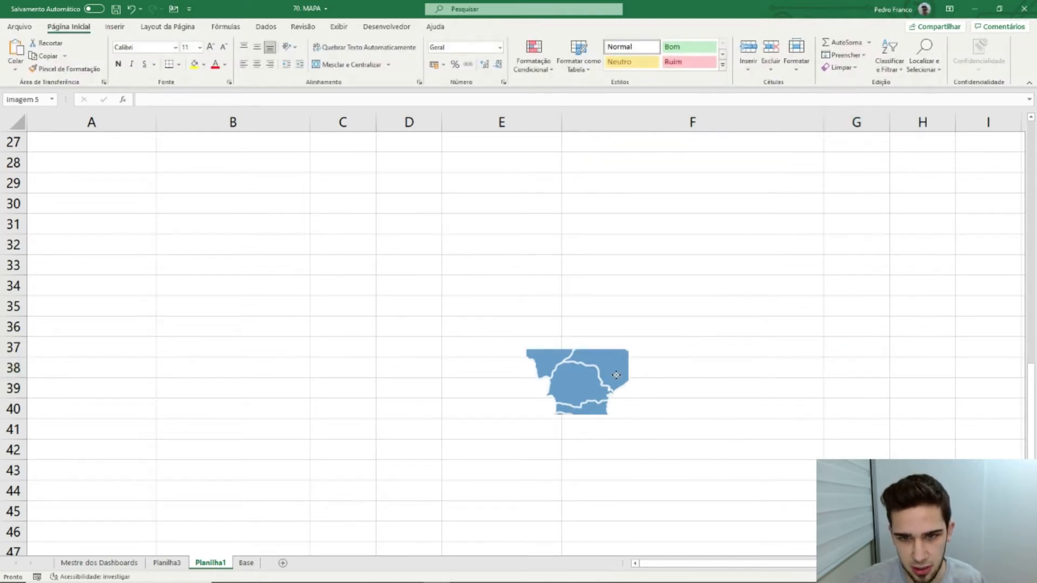
Move the cropped Paraná image up beneath the PARANÁ chart, around column E and rows 26 to 29
left_click_drag(572, 381, 486, 240)
scroll(603, 326, "up", 3)
left_click_drag(513, 430, 505, 354)
Separate the two remaining full map copies, placing one over columns J to P and the other over columns R to Y
left_click_drag(732, 563, 766, 563)
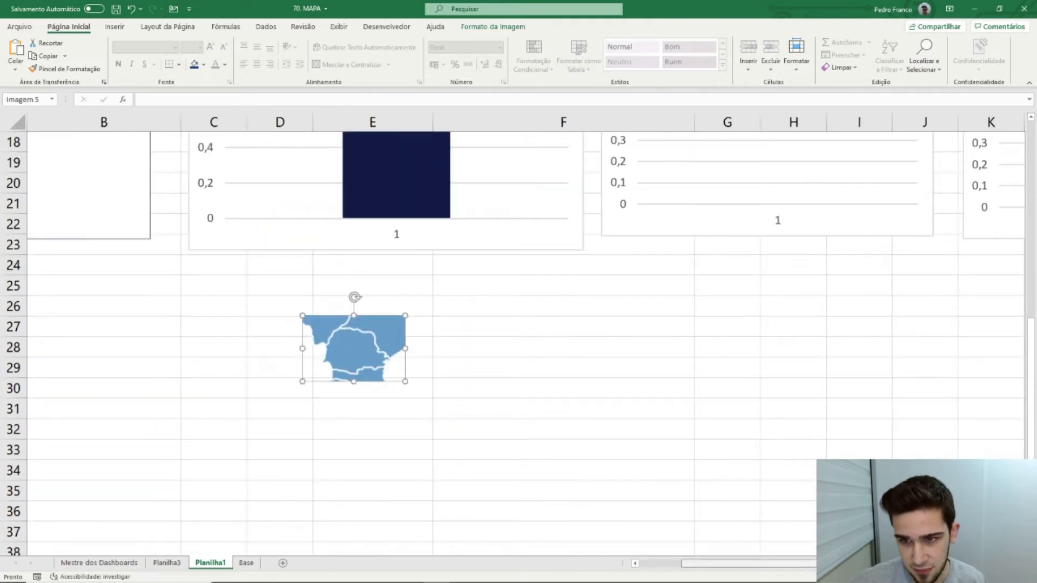
left_click_drag(990, 491, 917, 510)
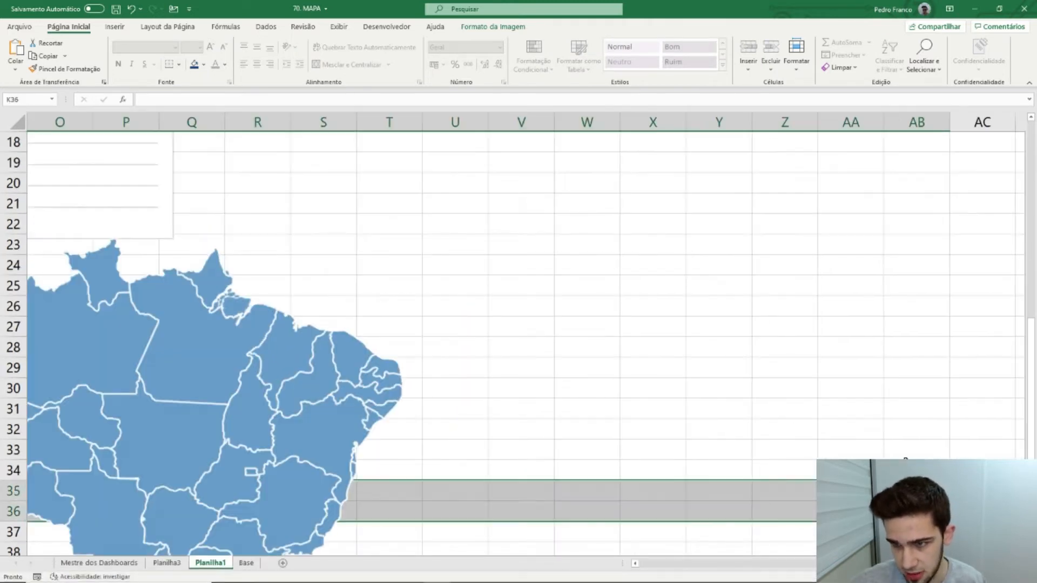
left_click_drag(723, 410, 847, 430)
left_click_drag(653, 490, 184, 488)
left_click_drag(229, 373, 550, 361)
left_click_drag(345, 399, 122, 354)
scroll(810, 464, "down", 2)
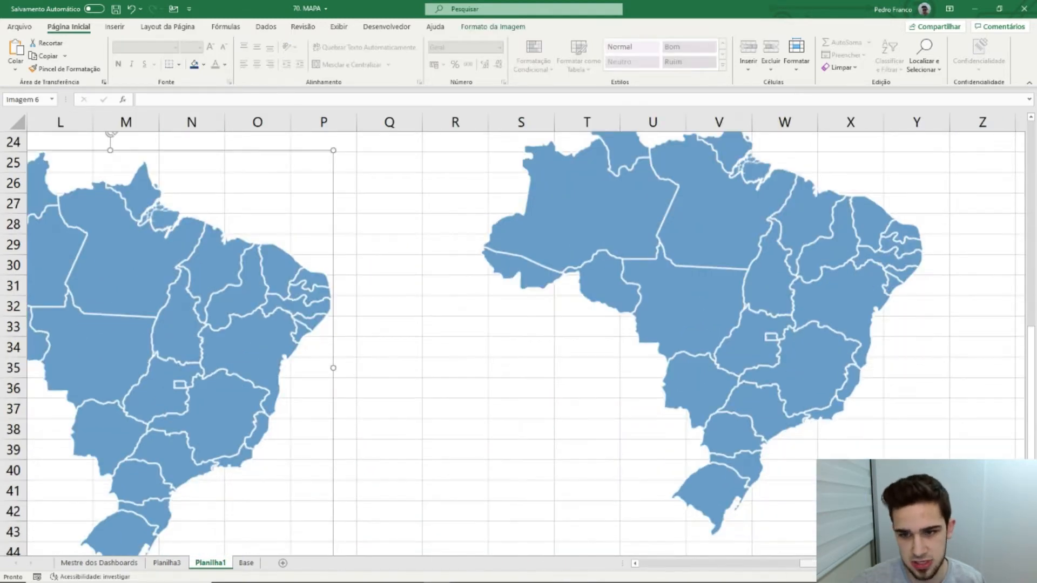
Crop the full map over columns J to P on all four sides so that Santa Catarina remains with a narrow margin
left_click_drag(834, 564, 787, 567)
left_click(501, 31)
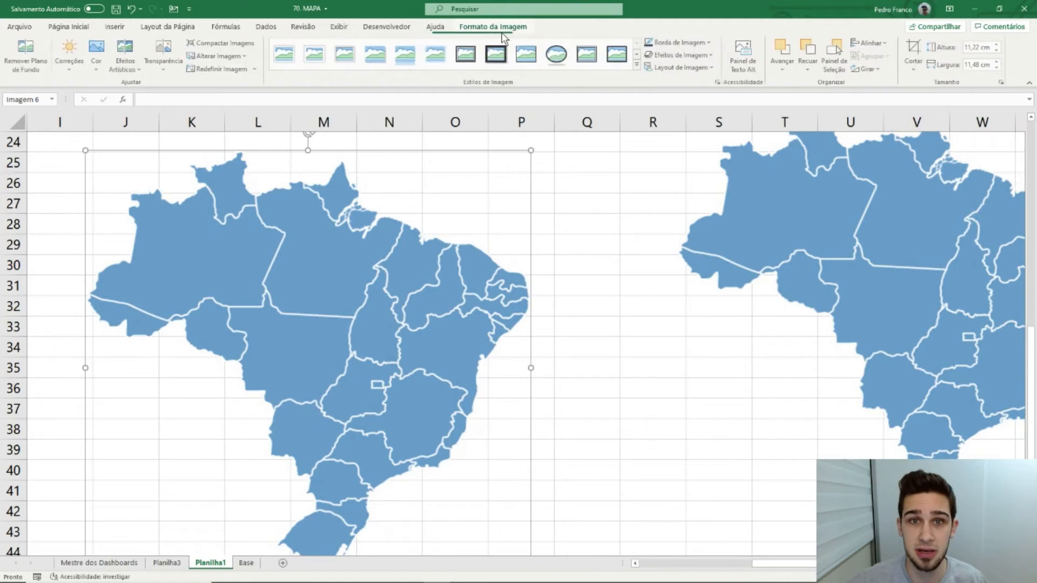
left_click(911, 52)
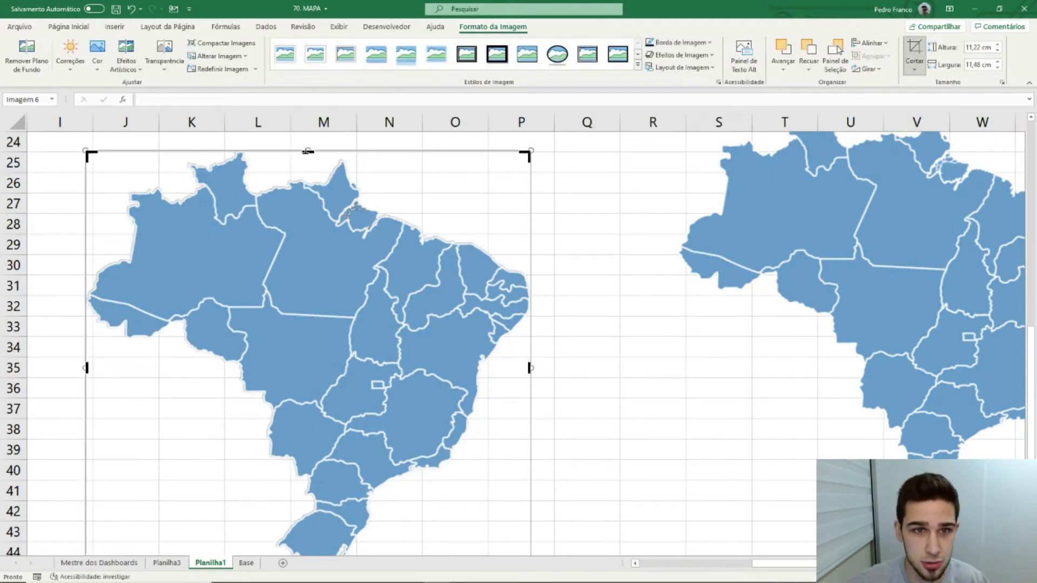
left_click_drag(308, 151, 343, 484)
scroll(326, 503, "down", 1)
left_click_drag(312, 523, 324, 478)
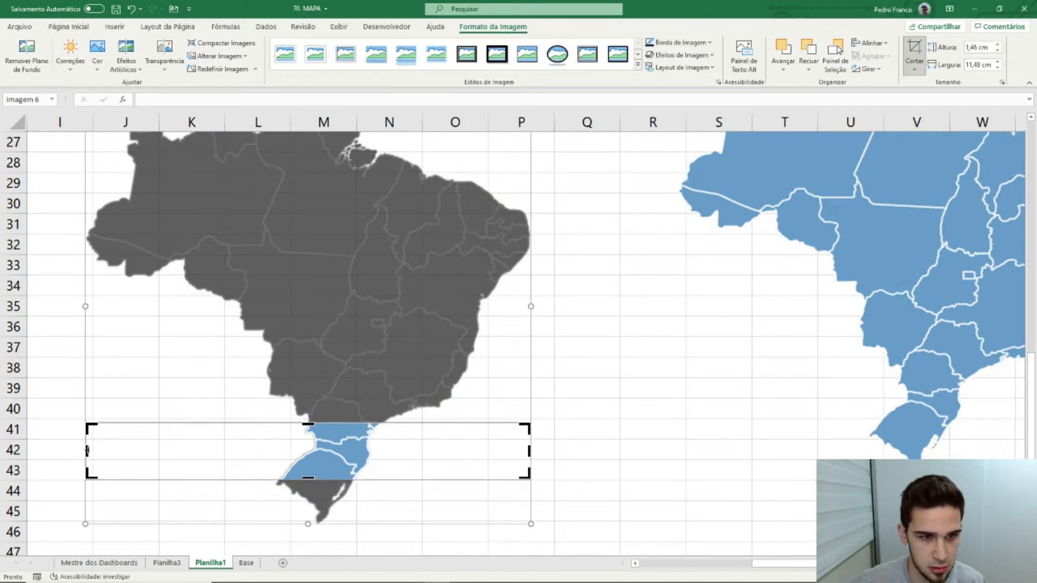
left_click_drag(88, 450, 303, 446)
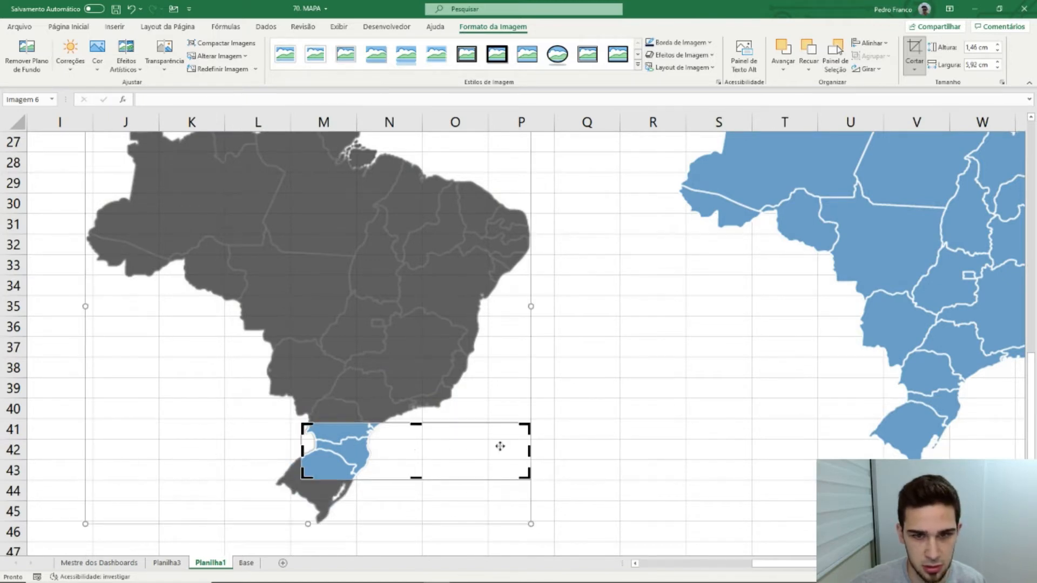
left_click_drag(528, 453, 112, 184)
left_click(606, 447)
Move the cropped Santa Catarina image beside the Paraná image, just inside column F
left_click_drag(324, 326, 5, 307)
scroll(410, 321, "up", 3)
left_click_drag(517, 396, 154, 386)
left_click_drag(453, 470, 4, 449)
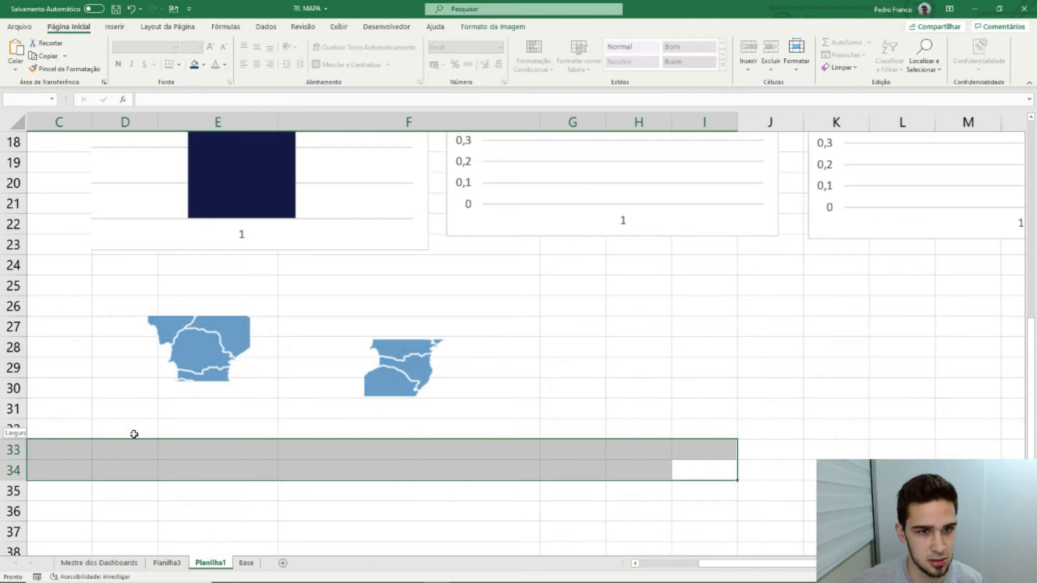
left_click_drag(395, 378, 331, 363)
Move the last full map left to about column R and crop its bottom and right side close to São Paulo
left_click_drag(640, 408, 1032, 410)
left_click_drag(715, 378, 250, 290)
scroll(250, 290, "down", 2)
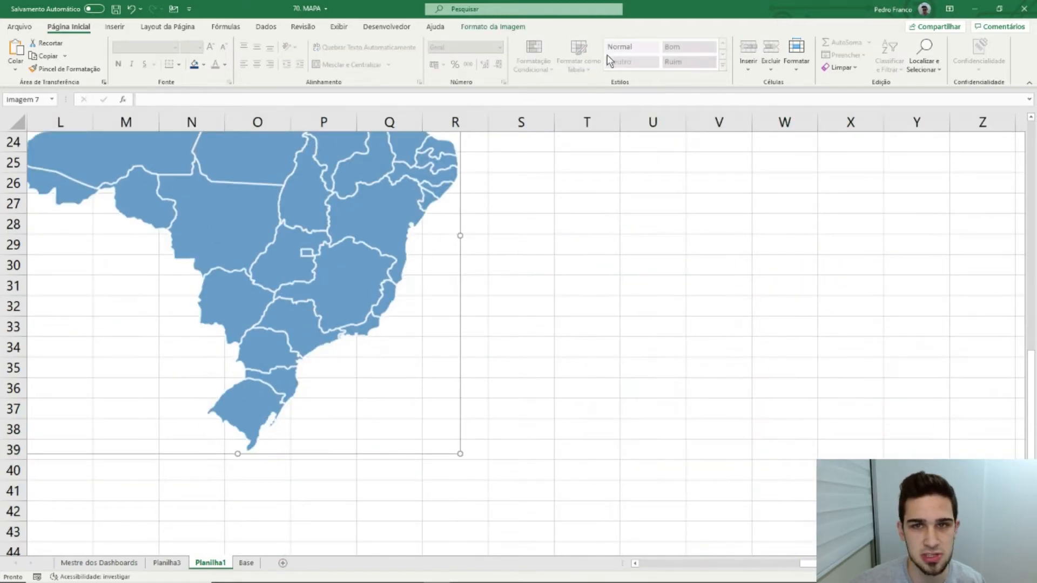
left_click(524, 27)
left_click(914, 54)
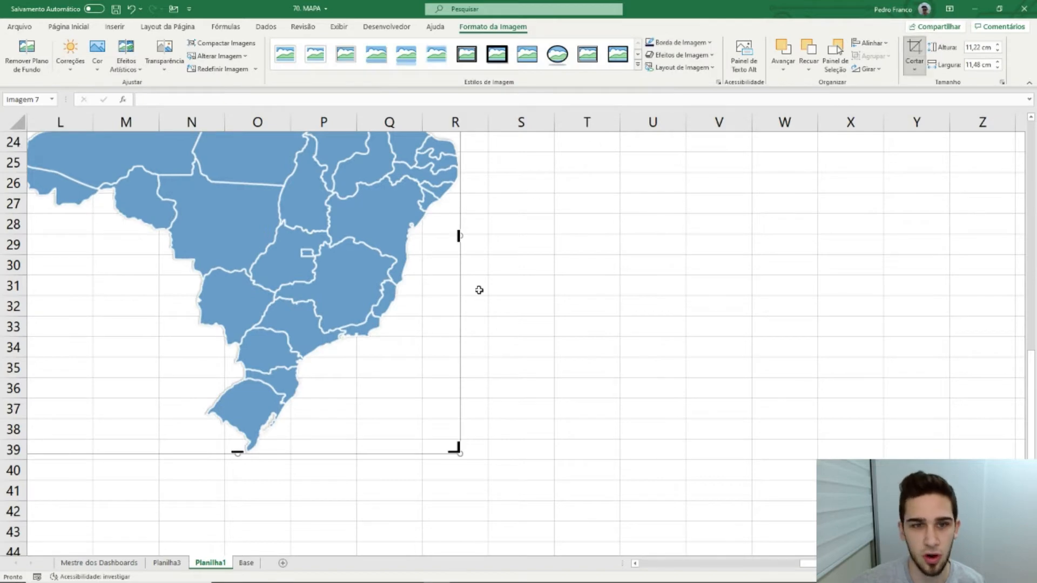
left_click_drag(237, 451, 237, 360)
left_click_drag(458, 190, 350, 190)
Crop the same map's top and left side around São Paulo, leaving an image about 2.88 cm wide
scroll(253, 225, "up", 3)
left_click_drag(184, 204, 184, 437)
scroll(610, 430, "down", 1)
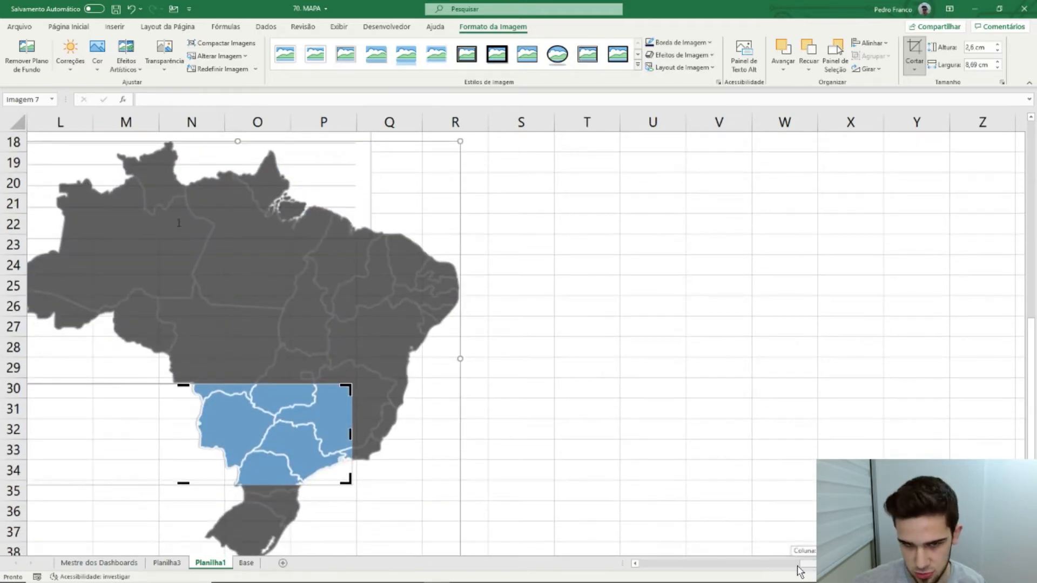
scroll(350, 474, "left", 2)
left_click_drag(279, 435, 504, 434)
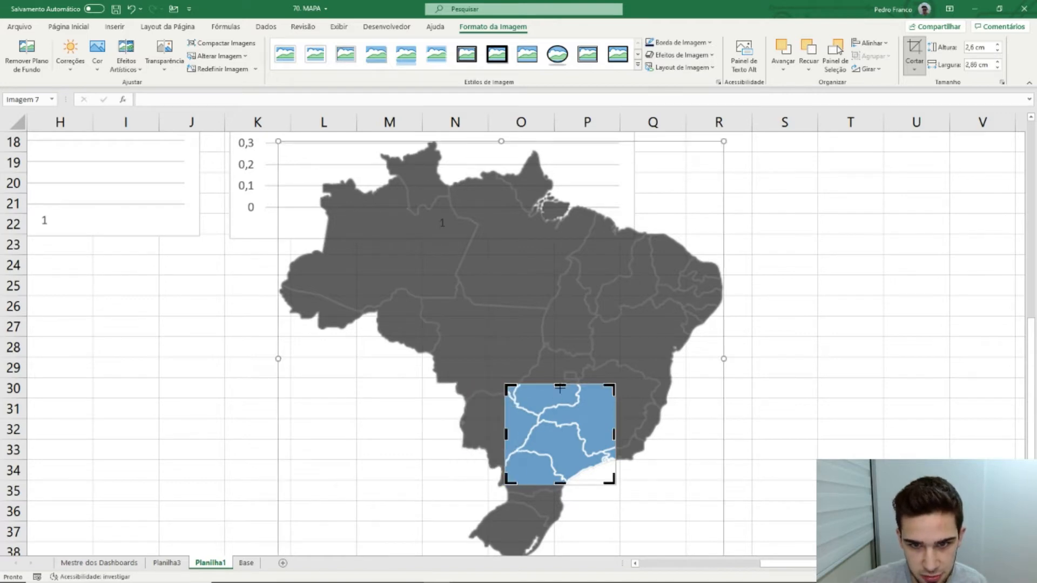
left_click(868, 402)
Move the cropped São Paulo image to the right of the Santa Catarina image, near the edge of columns F and G
left_click_drag(551, 435, 160, 321)
left_click_drag(850, 512, 7, 462)
left_click_drag(591, 343, 369, 344)
left_click_drag(368, 450, 11, 450)
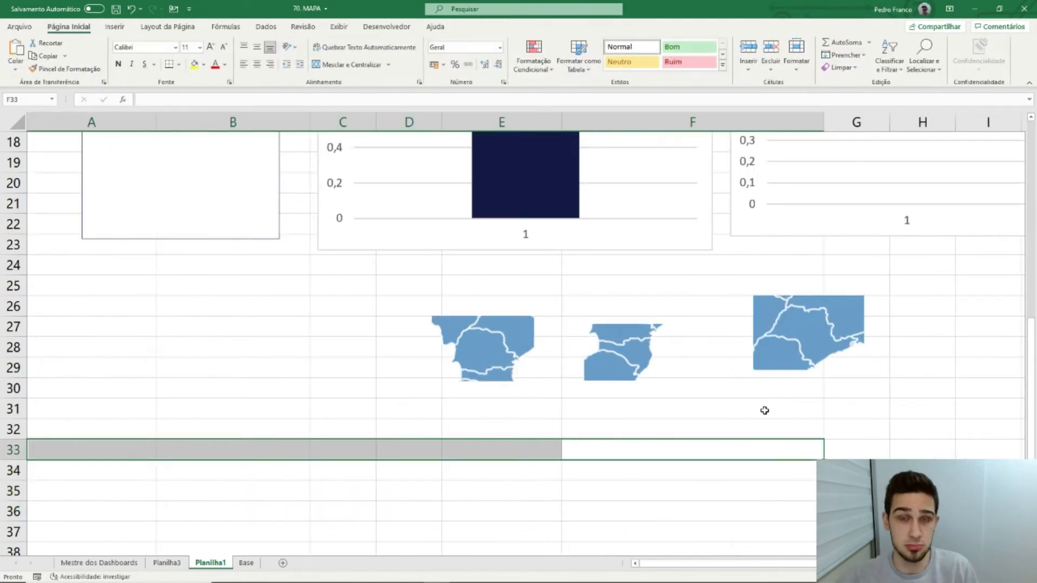
Nudge the three cropped state images slightly left and line them up in a row over rows 26 to 29
left_click_drag(478, 362, 454, 352)
left_click_drag(644, 371, 630, 357)
left_click(707, 404)
left_click_drag(791, 343, 767, 343)
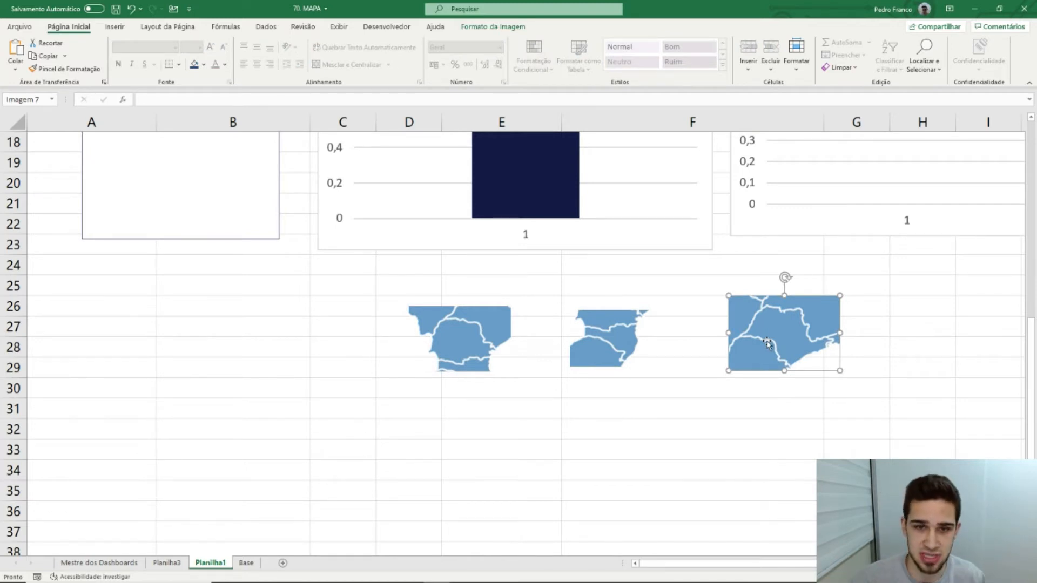
left_click(485, 336)
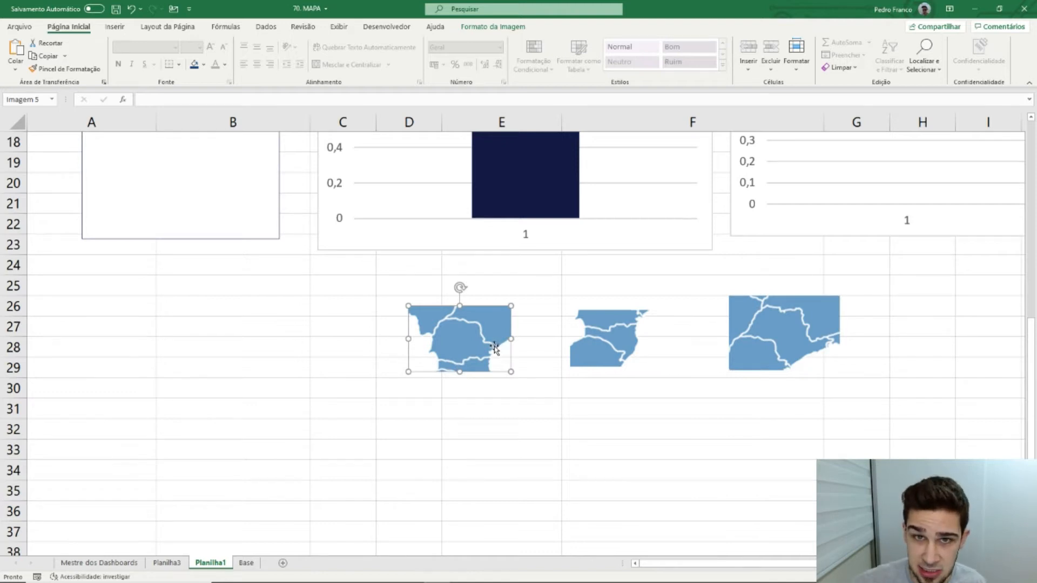
left_click(506, 29)
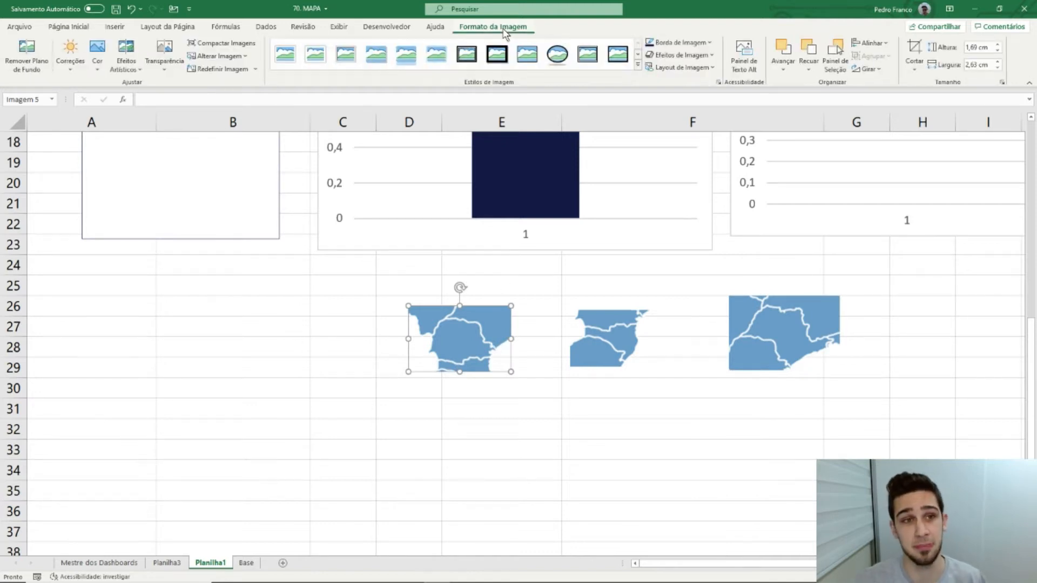
left_click(31, 56)
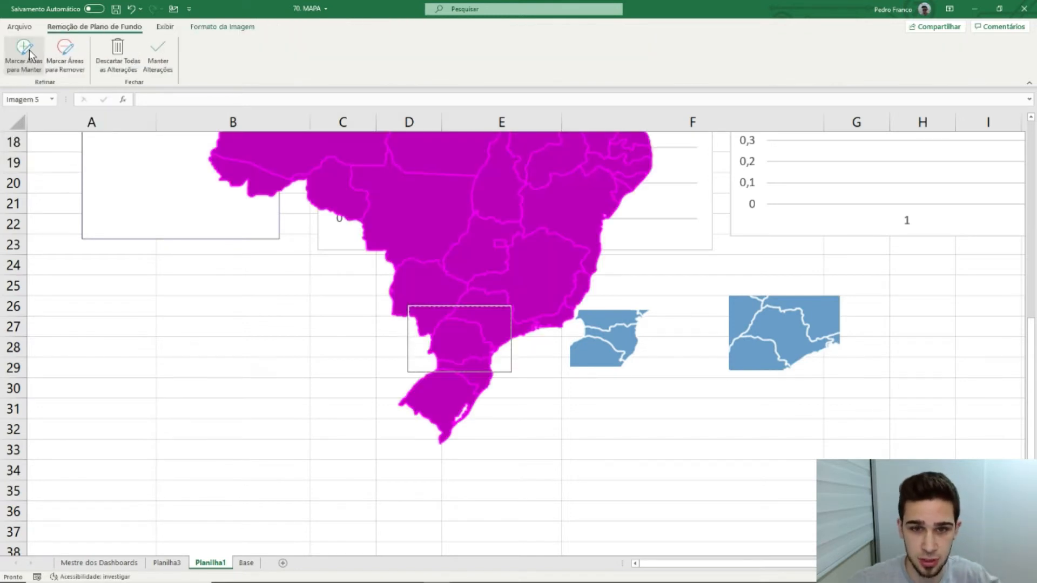
scroll(326, 446, "up", 1)
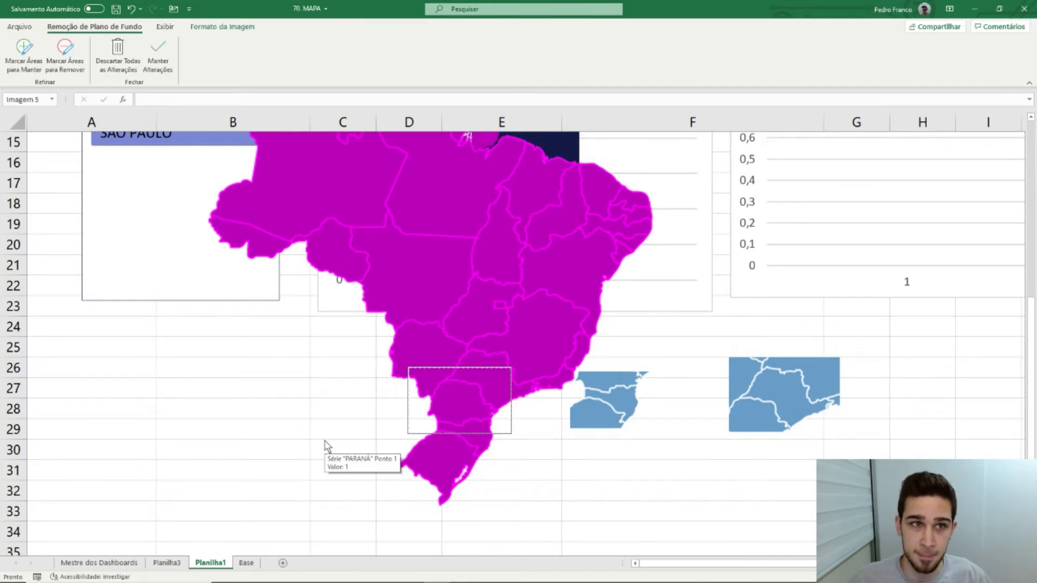
left_click(23, 49)
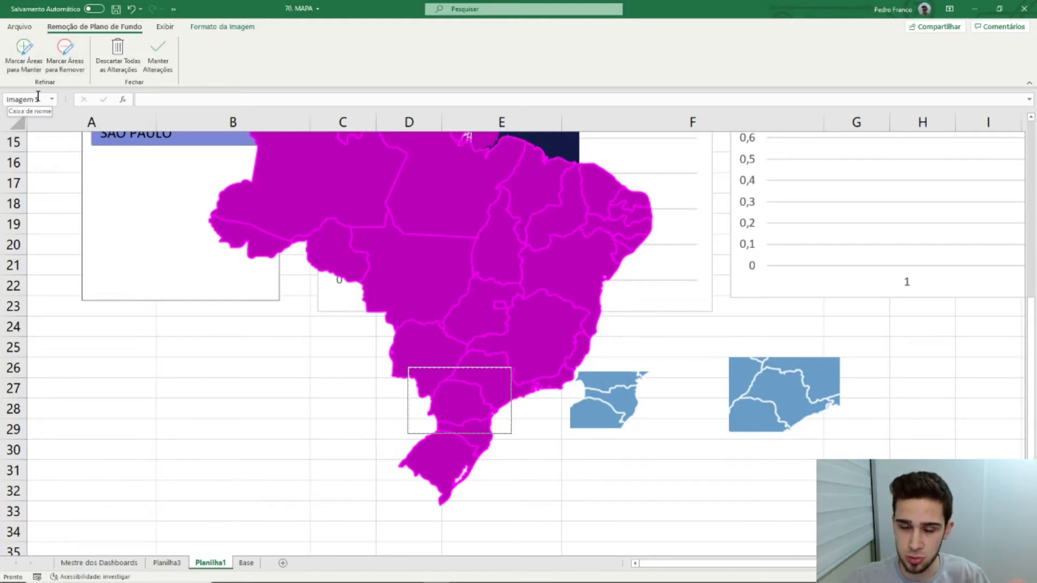
left_click(125, 402)
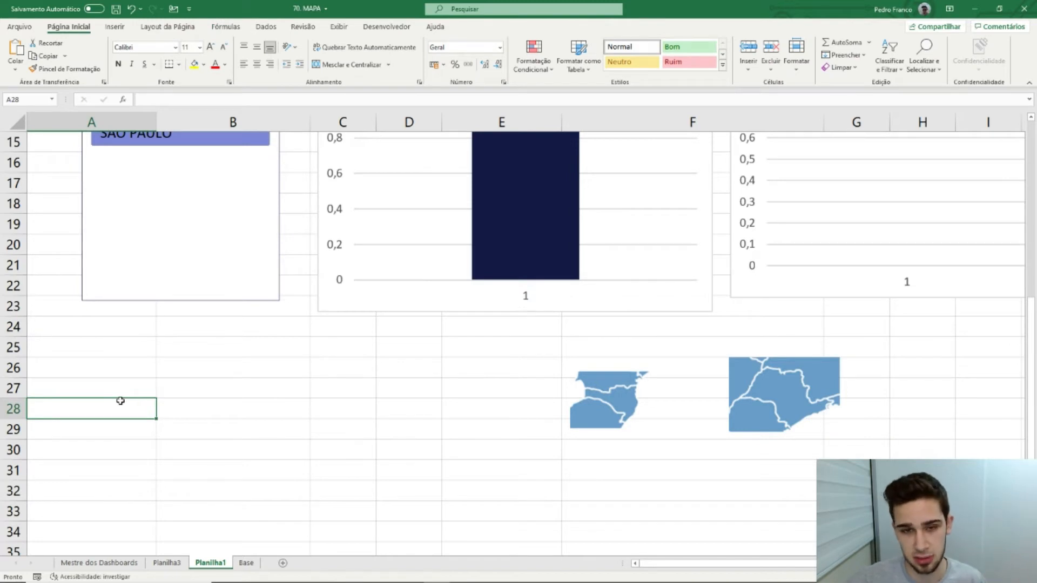
key("ctrl+z")
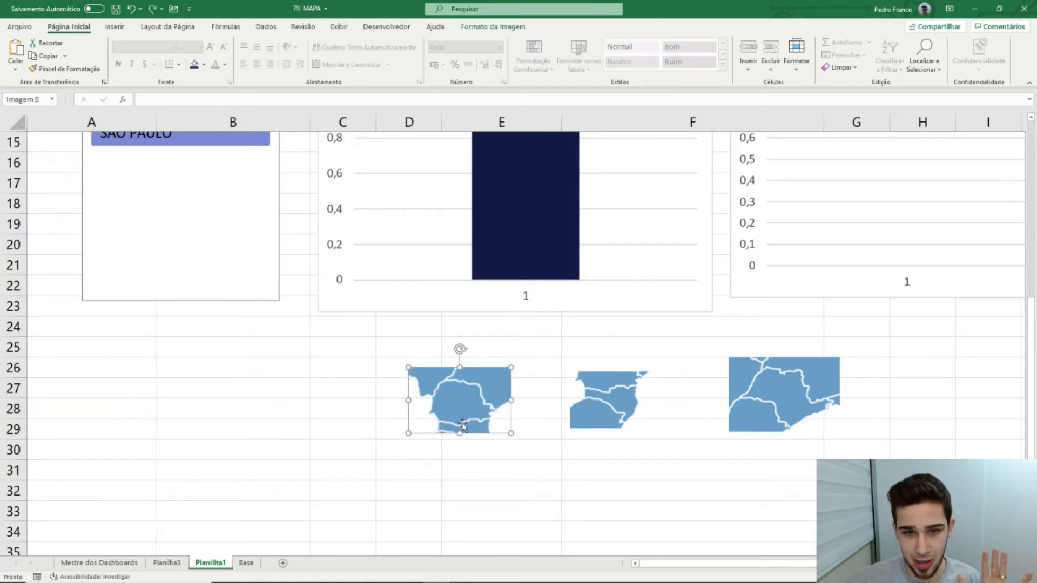
Start Remove Background on the cropped Paraná image and mark the whole interior of Paraná as an area to keep
left_click(513, 28)
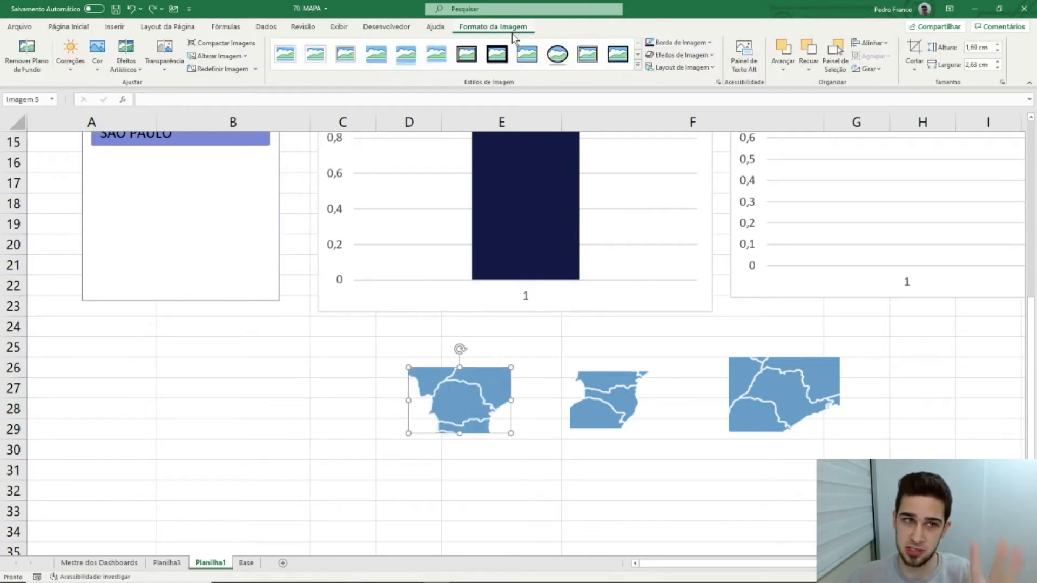
left_click(36, 52)
left_click(35, 53)
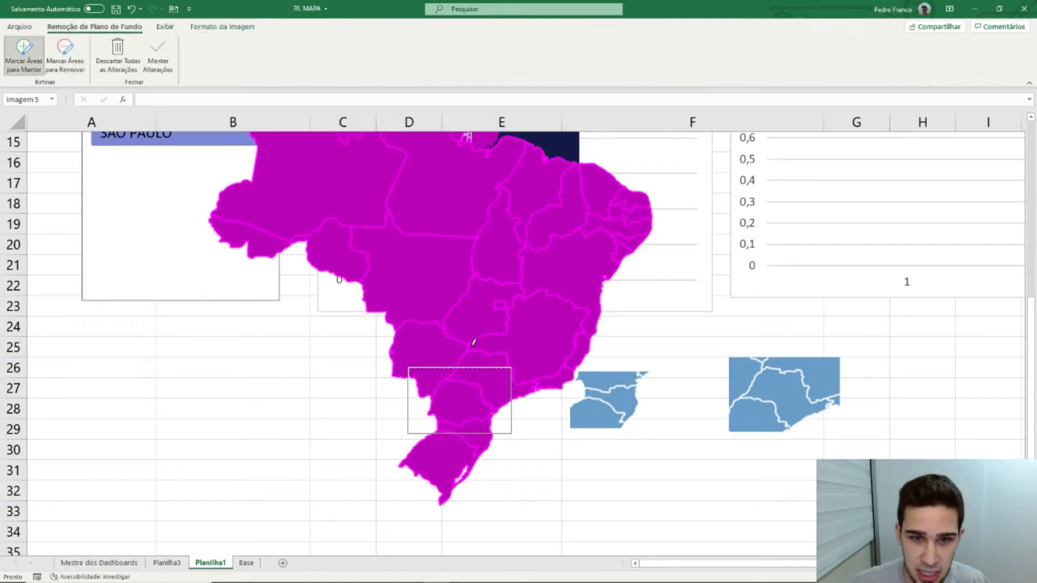
left_click(442, 392)
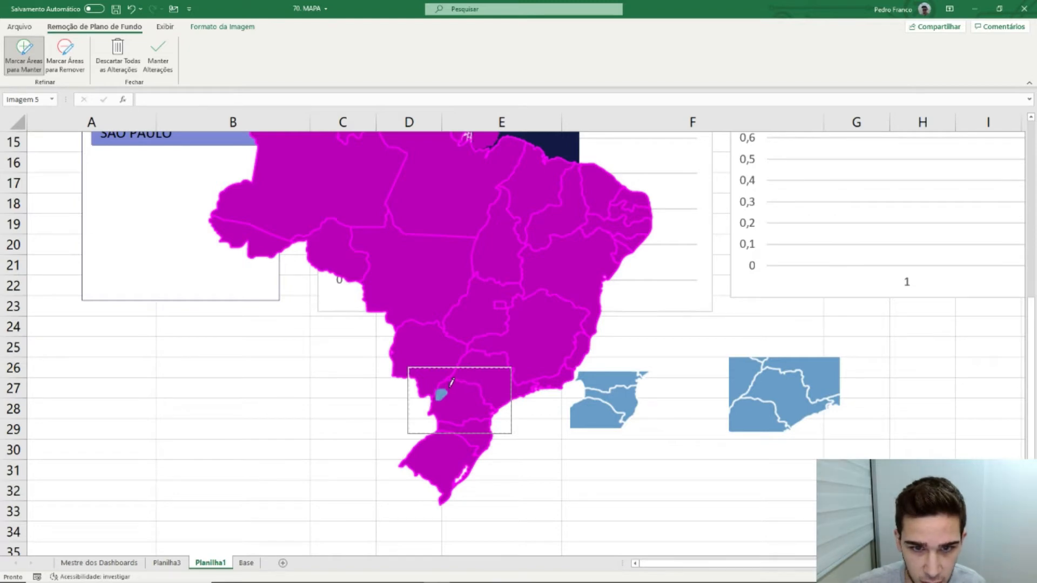
mouse_move(459, 380)
left_mouse_down()
mouse_move(480, 383)
mouse_move(488, 405)
left_mouse_up()
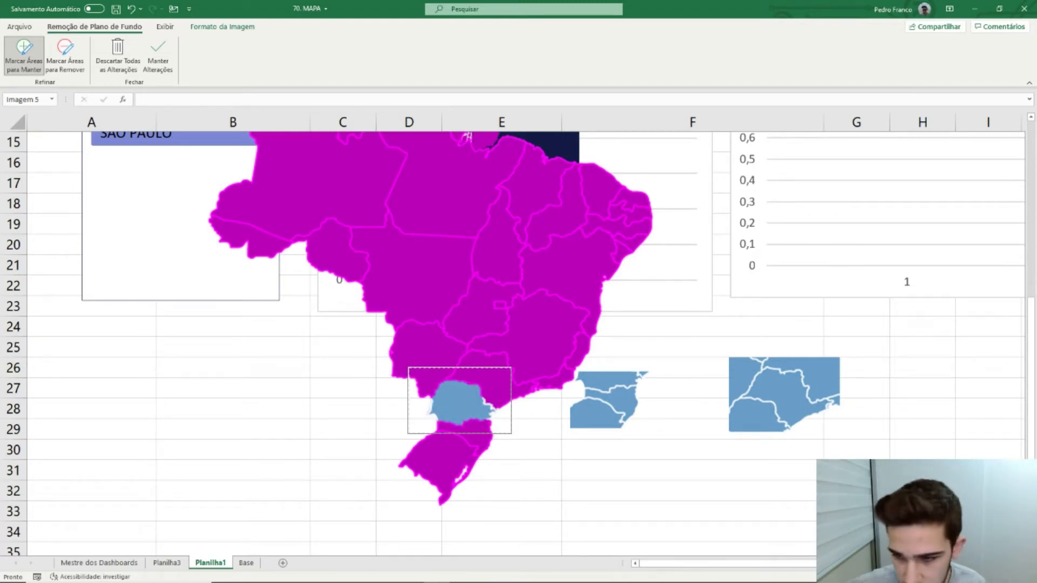
Mark Paraná's white northern, eastern and southern border lines as areas to keep in the background removal
scroll(469, 405, "up", 5)
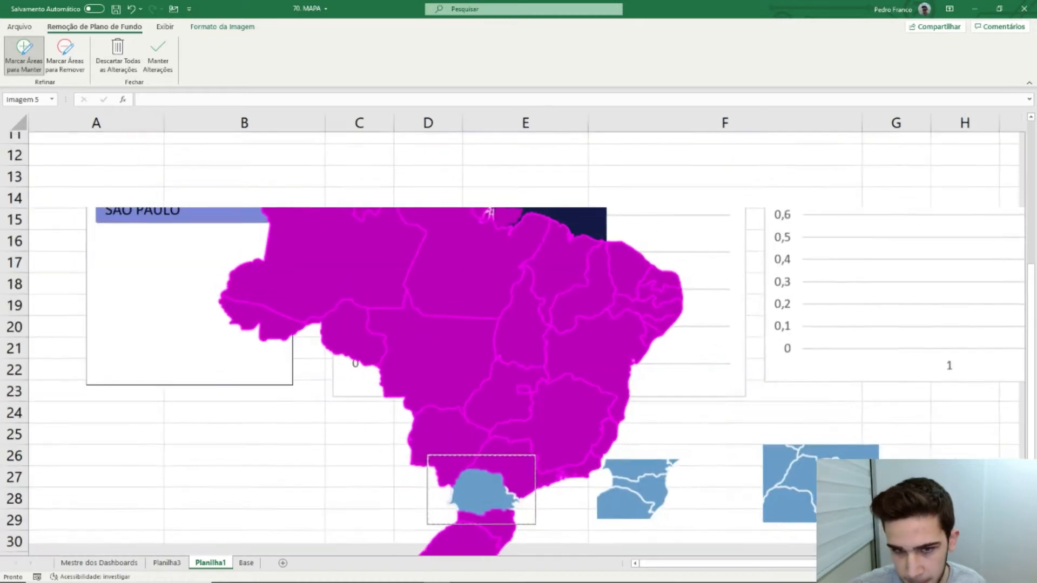
scroll(589, 382, "up", 1)
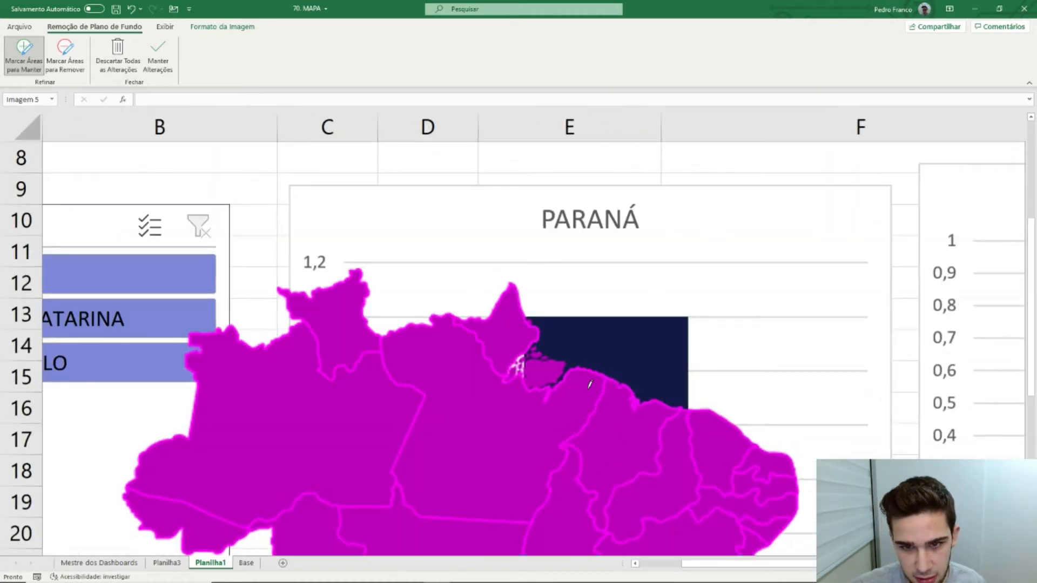
scroll(580, 376, "down", 5)
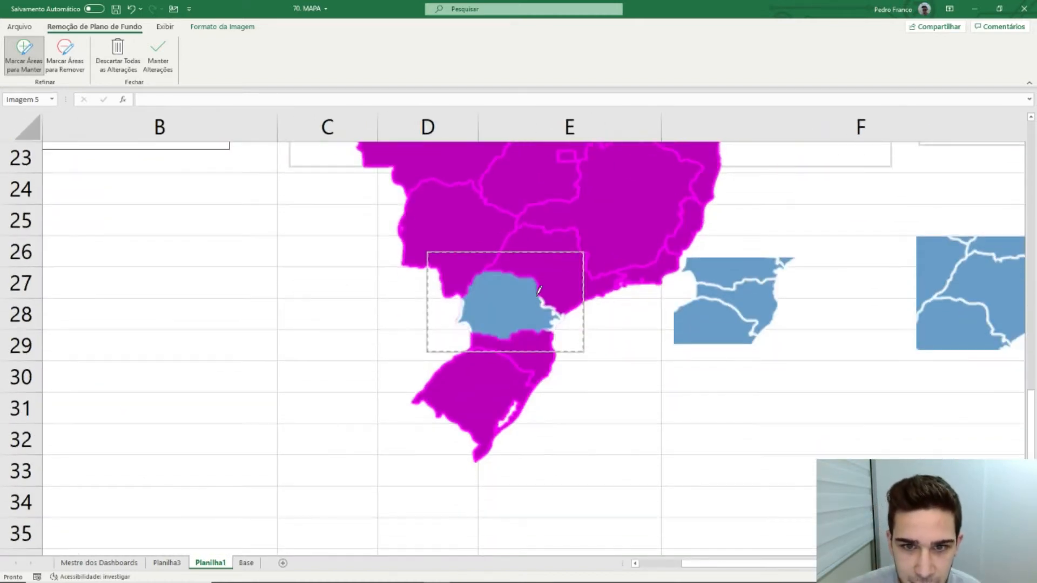
left_click_drag(538, 286, 489, 275)
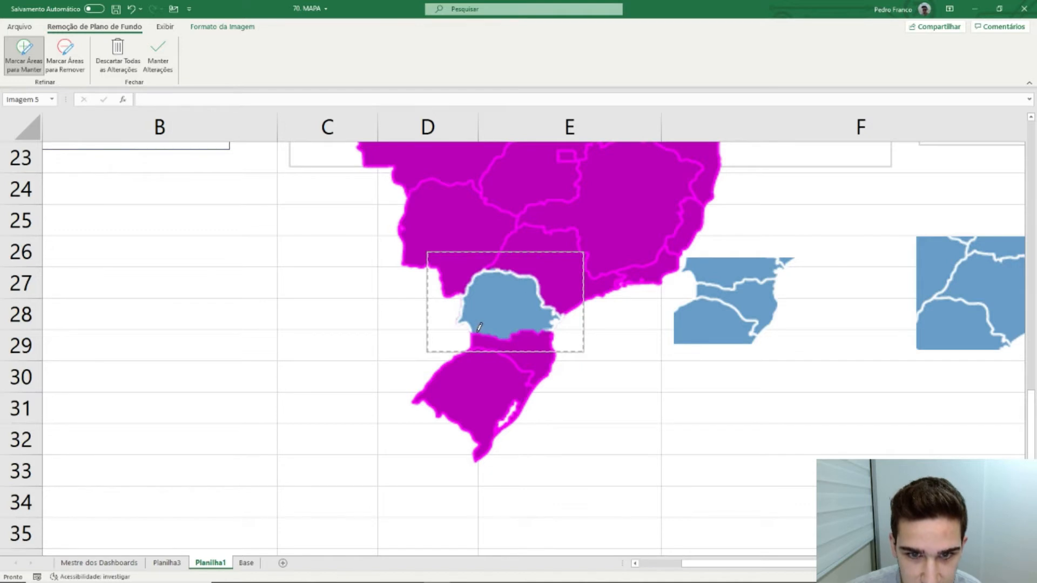
left_click_drag(499, 333, 522, 327)
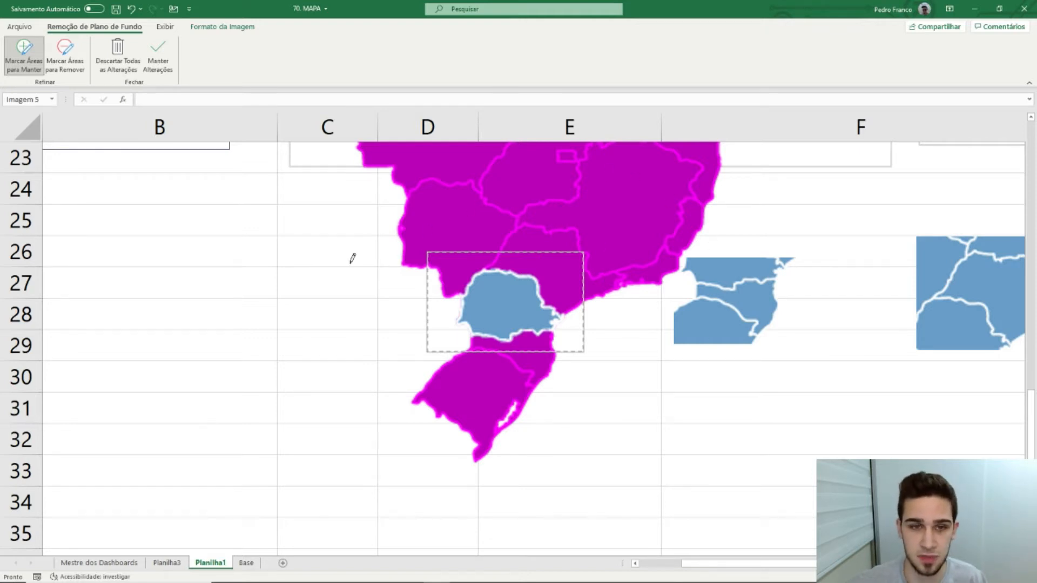
Apply Paraná's background removal and move the isolated state image to column C, around rows 25 and 26
left_click(162, 60)
left_click_drag(510, 335, 330, 288)
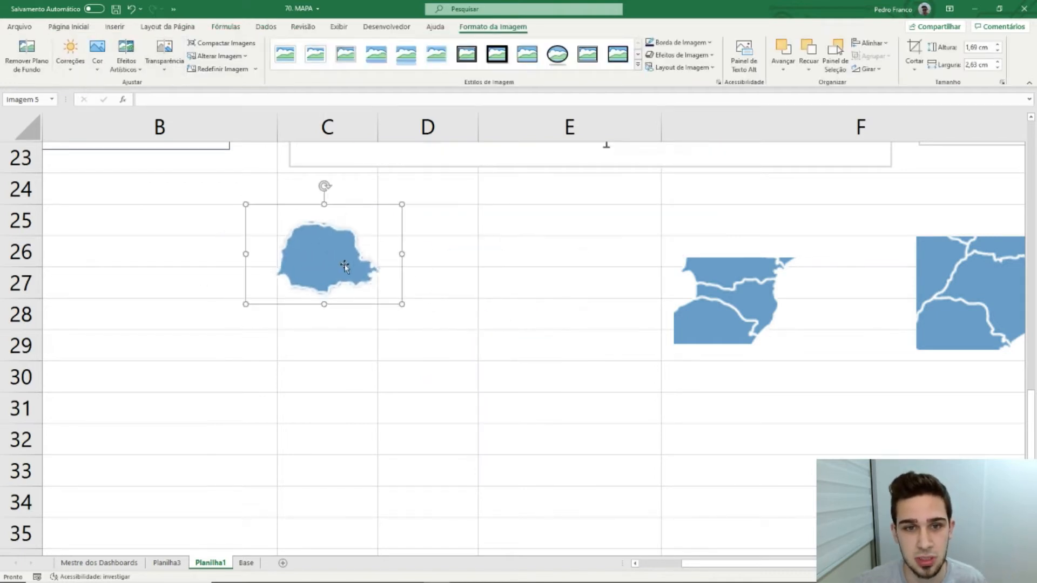
left_click_drag(310, 252, 338, 237)
Shift the cropped Santa Catarina image to column E and the cropped São Paulo image to column F
left_click_drag(753, 320, 578, 321)
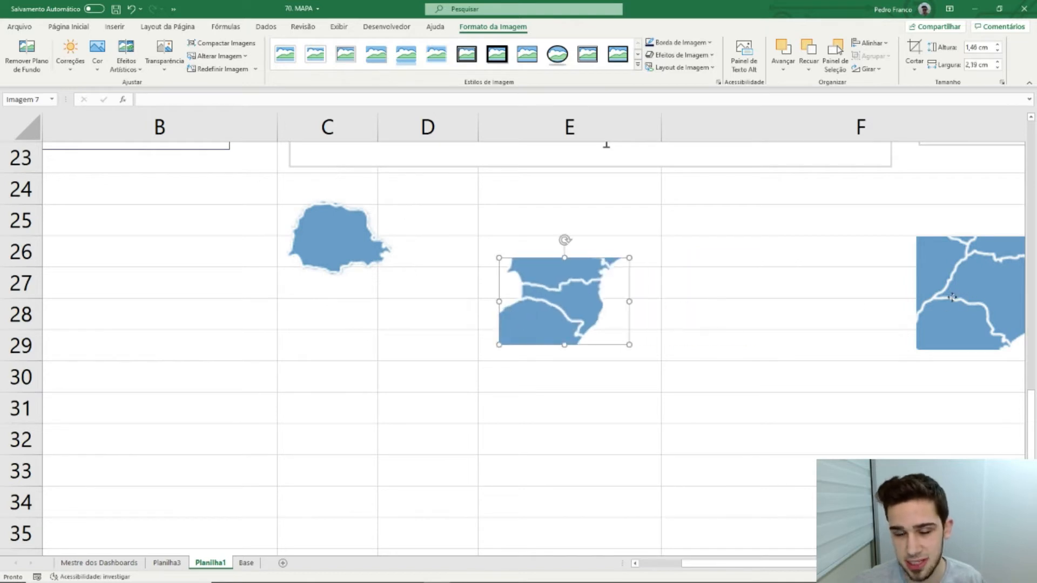
left_click_drag(952, 298, 761, 286)
left_click_drag(561, 313, 551, 306)
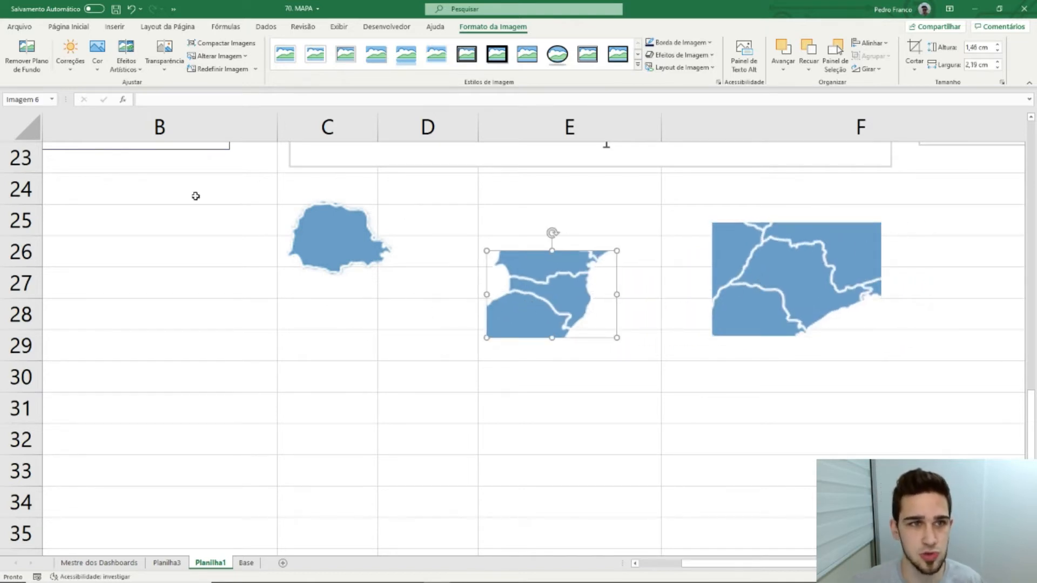
Remove the background of the Santa Catarina image, keeping the whole state and its borders, and place it beneath Paraná in column C
left_click(36, 67)
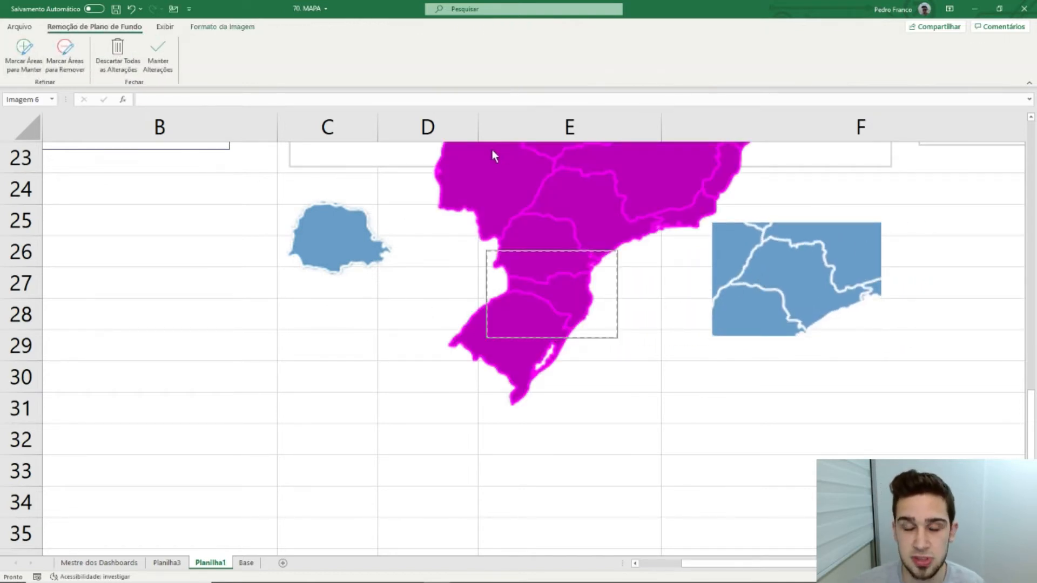
left_click(30, 53)
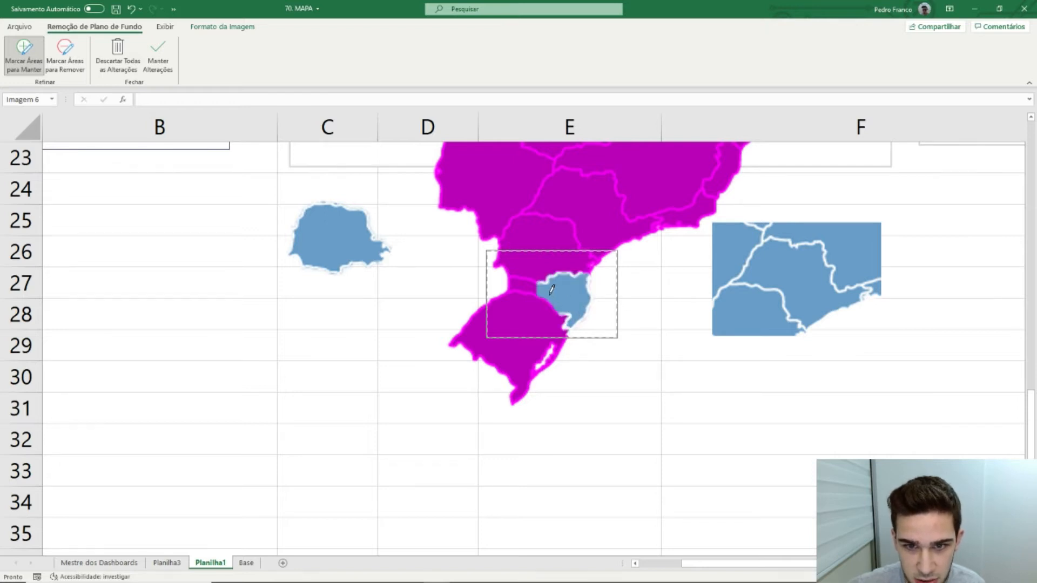
mouse_move(536, 288)
left_mouse_down()
mouse_move(510, 285)
mouse_move(516, 279)
left_mouse_up()
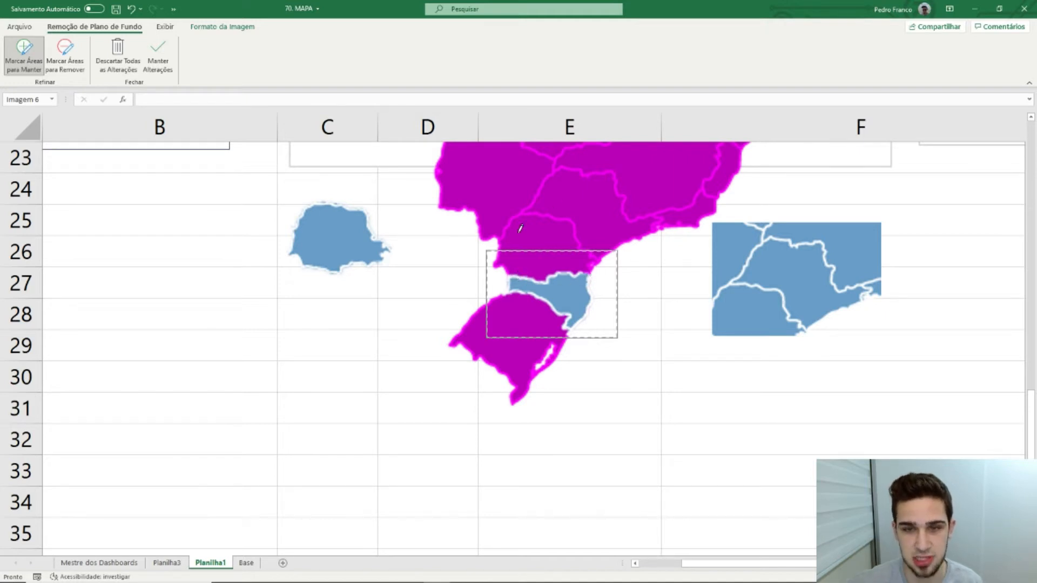
left_click(157, 60)
left_click_drag(553, 260, 348, 308)
Move the cropped São Paulo image to column E, start Remove Background on it and mark São Paulo's interior as an area to keep
left_click_drag(719, 285, 514, 286)
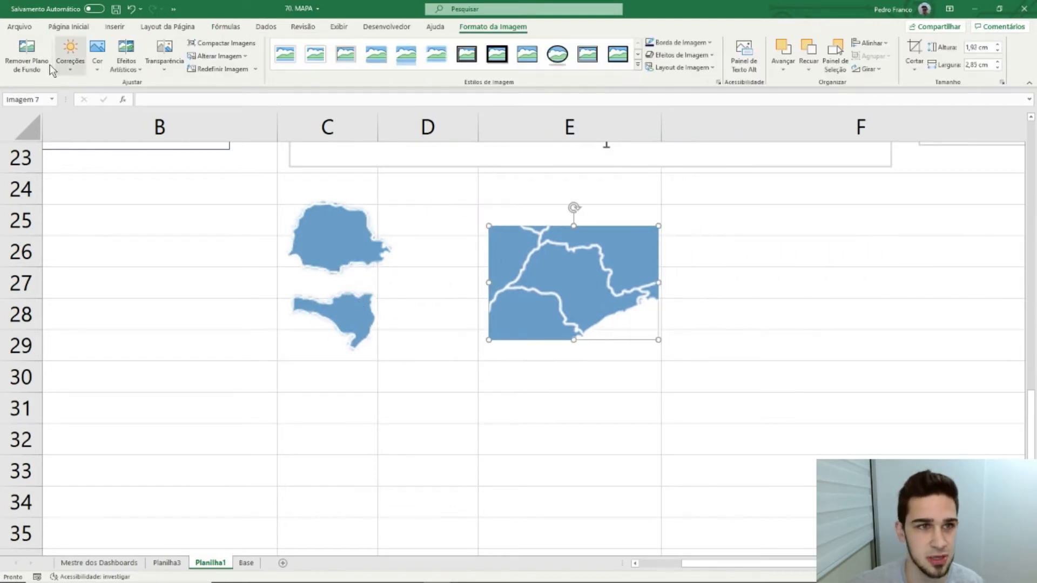
left_click(26, 57)
left_click(24, 54)
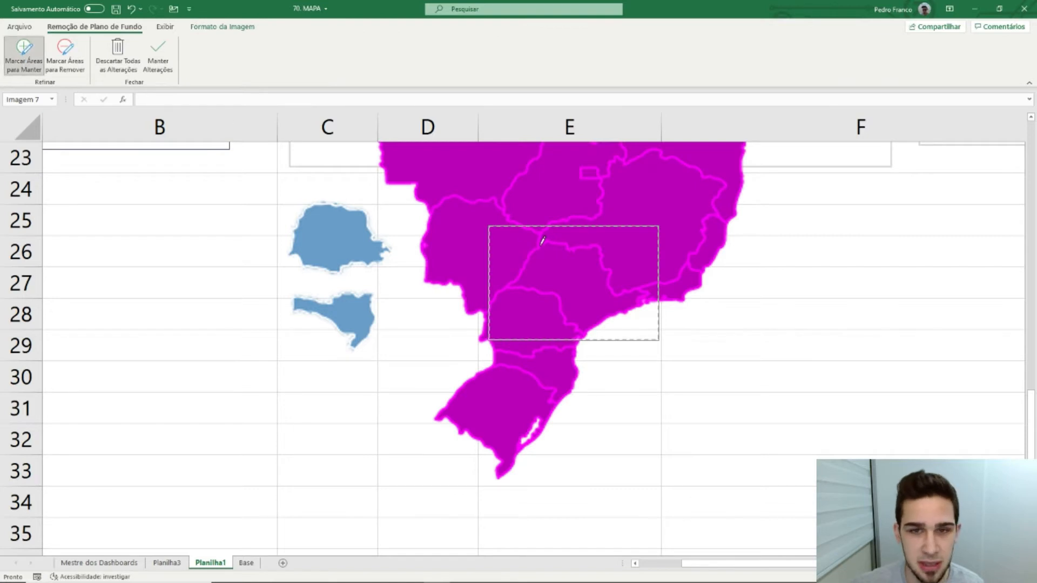
left_click_drag(554, 257, 607, 271)
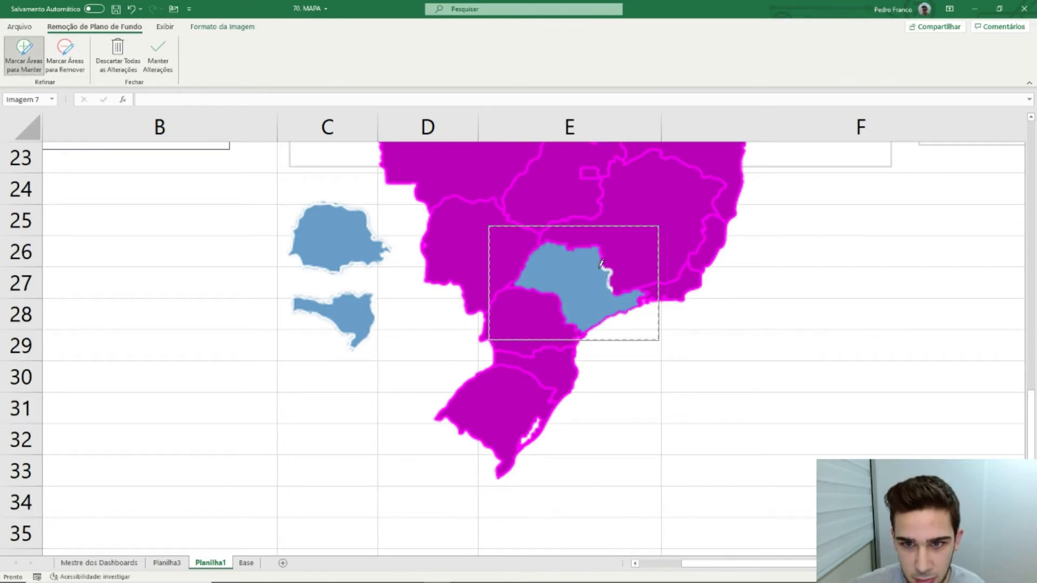
Mark São Paulo's white border lines, including its southern and eastern tips, as areas to keep in the background removal
left_click_drag(598, 259, 596, 248)
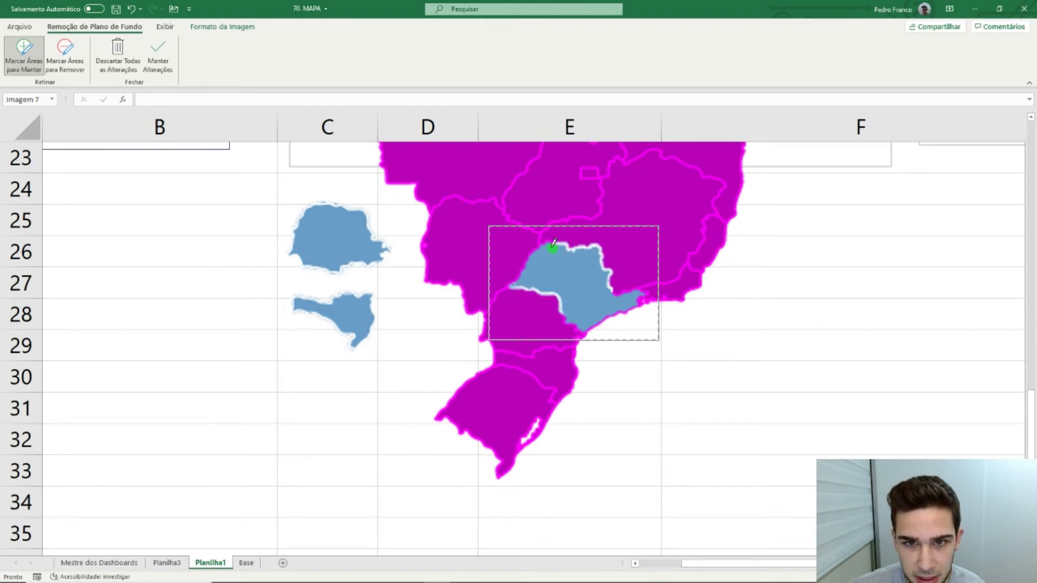
left_click_drag(542, 246, 525, 272)
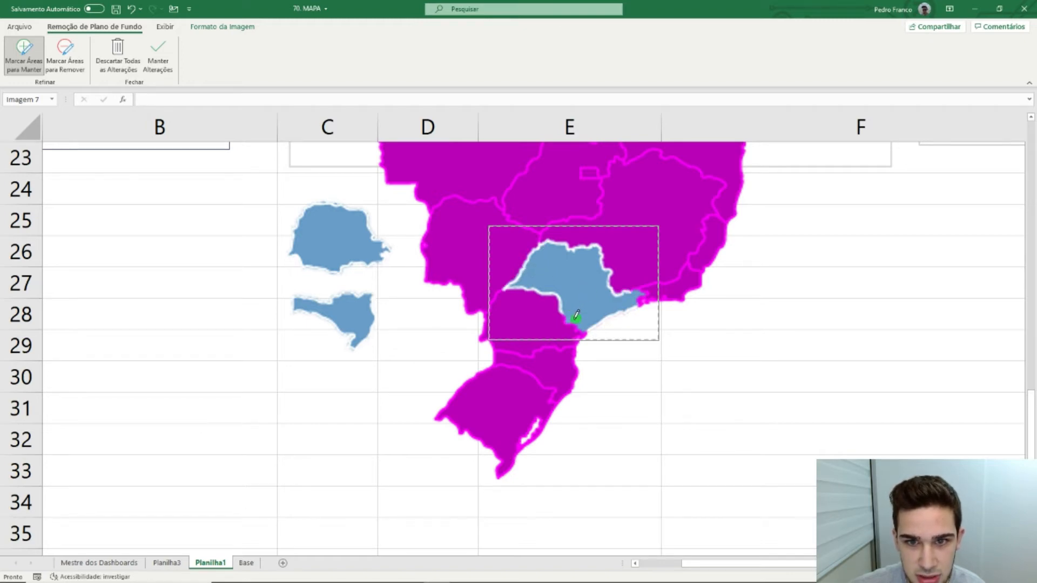
left_click_drag(570, 317, 575, 314)
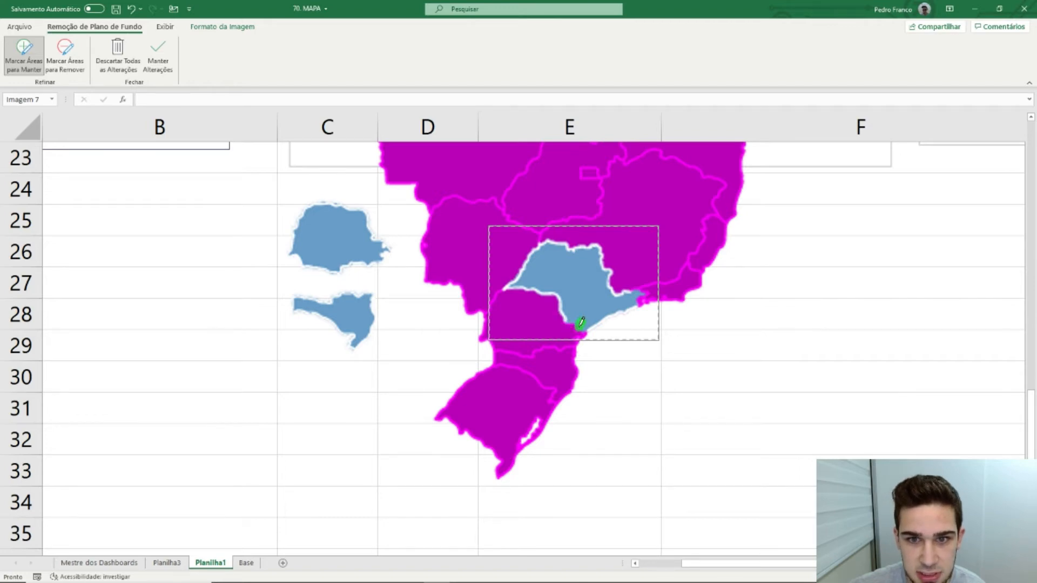
left_click_drag(581, 324, 587, 321)
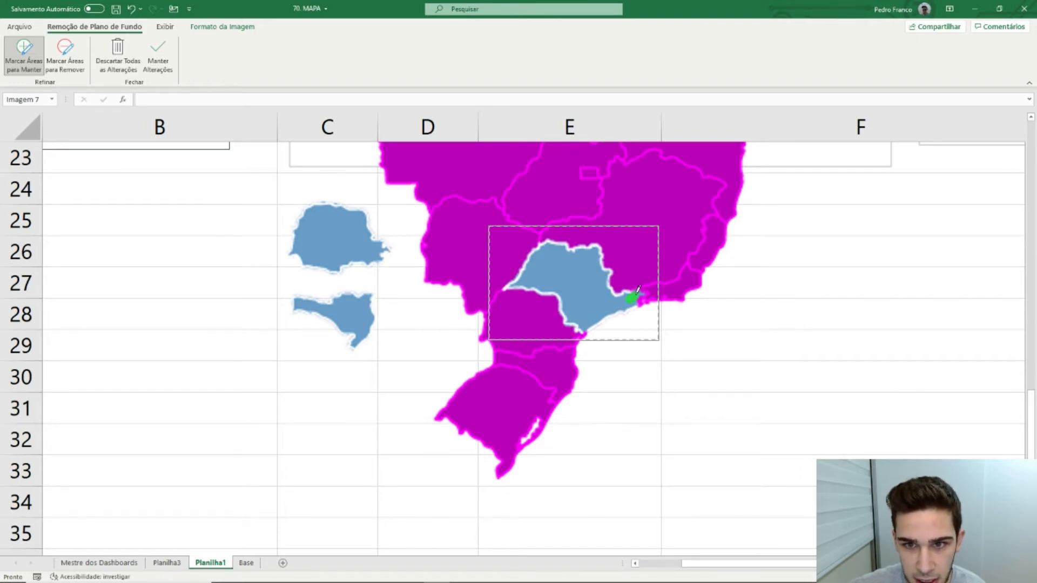
left_click_drag(638, 288, 646, 290)
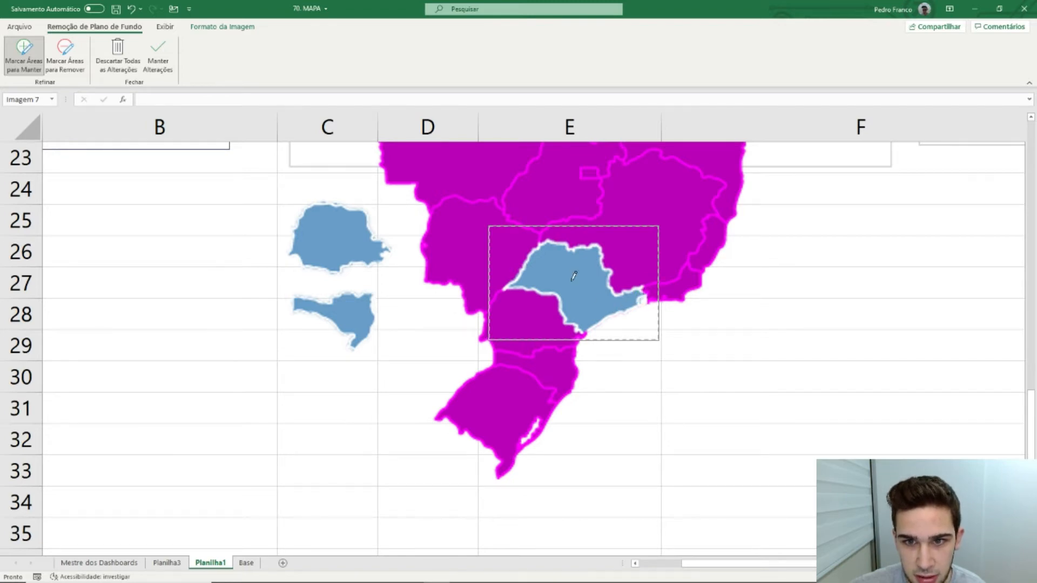
left_click(65, 57)
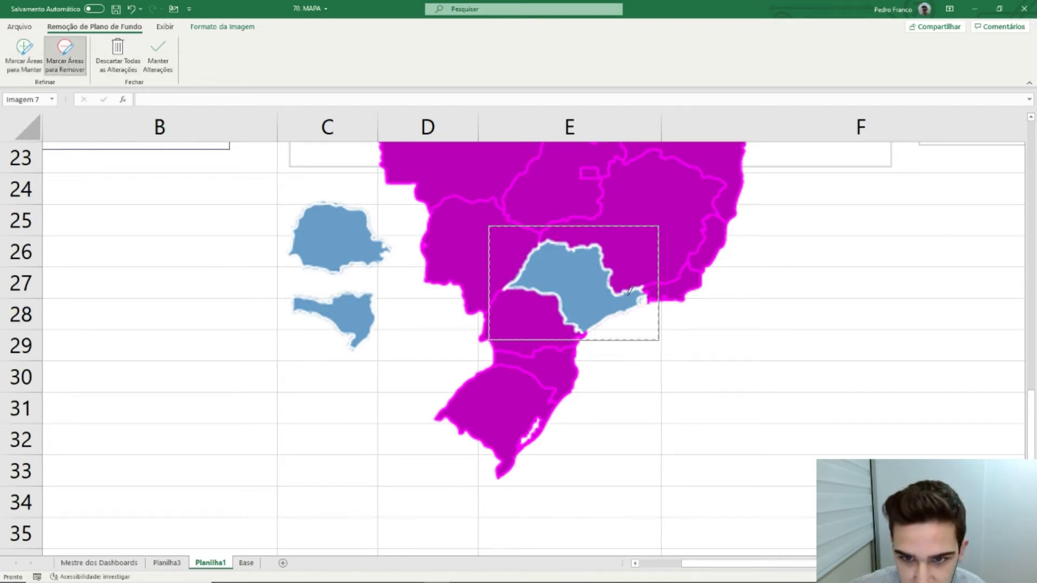
left_click(646, 294)
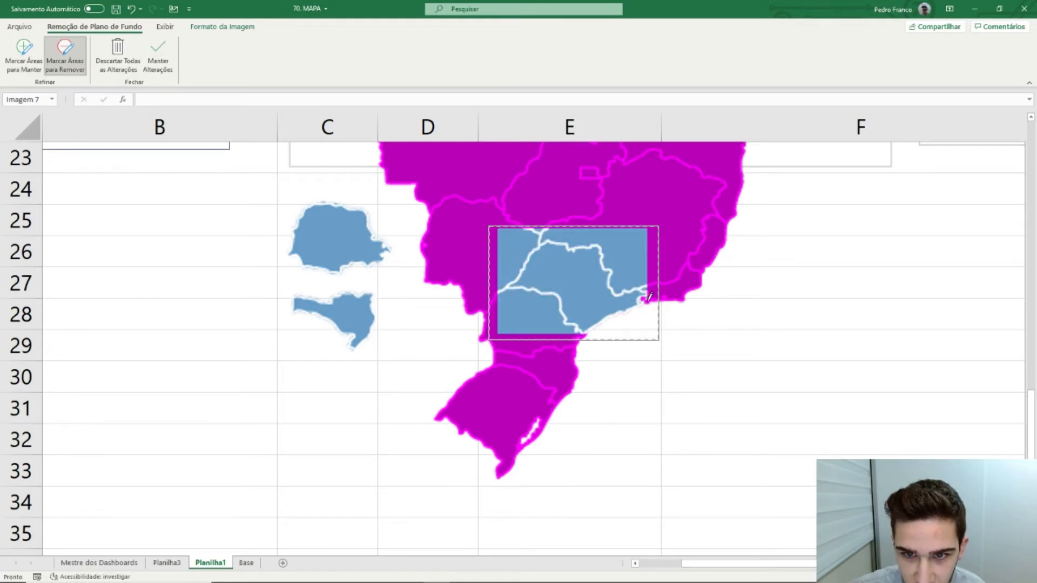
key("ctrl+z")
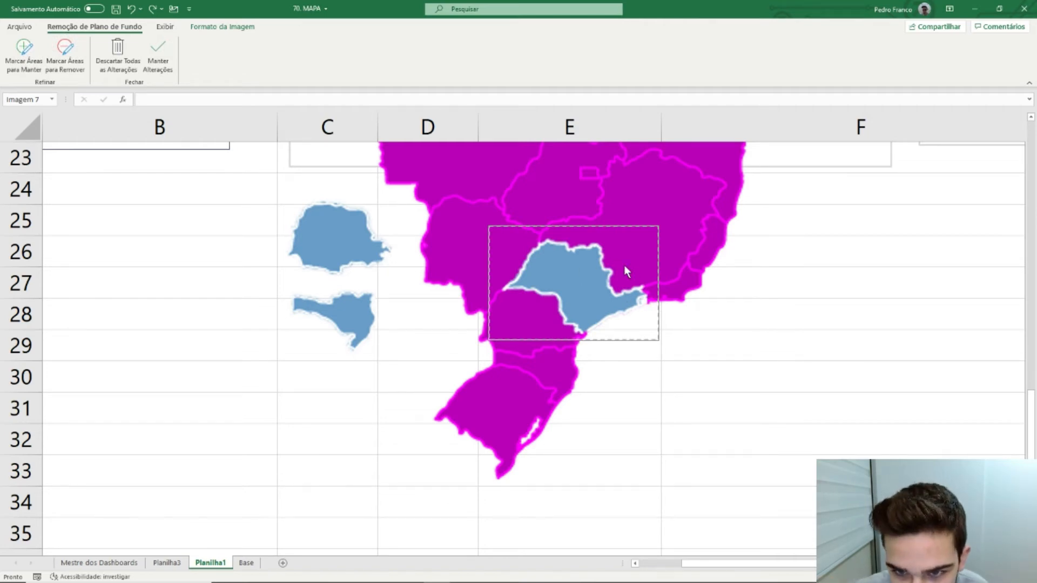
Apply São Paulo's background removal and shift the isolated state image left towards column D
left_click(158, 57)
left_click_drag(606, 304, 545, 306)
left_click_drag(601, 348, 561, 319)
left_click_drag(525, 289, 528, 303)
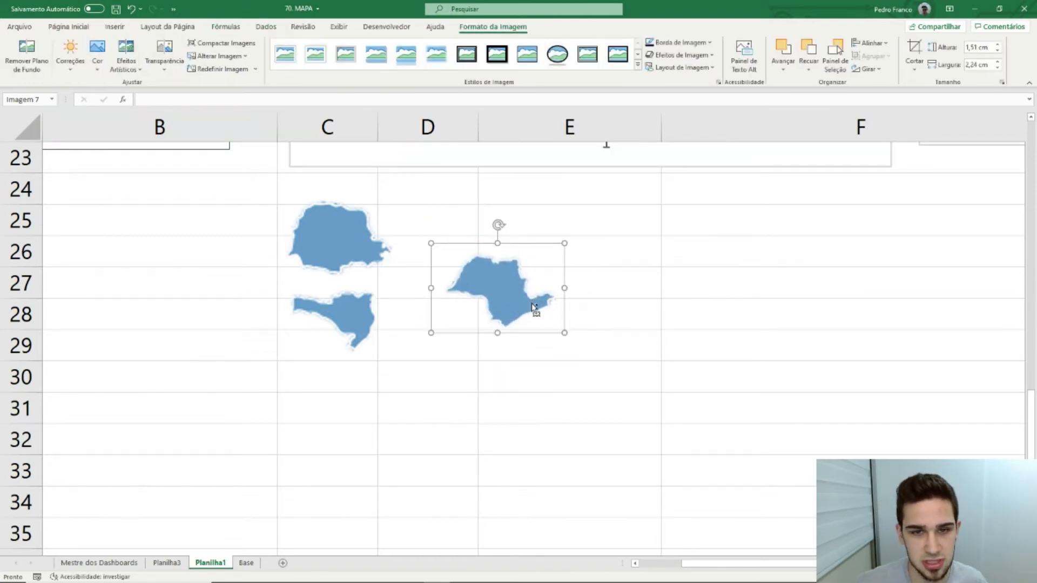
key("ctrl+z")
key("ctrl+z")
Place the Paraná, Santa Catarina and São Paulo images each beneath the chart of the same state, around rows 24 to 27
left_click_drag(484, 308, 324, 415)
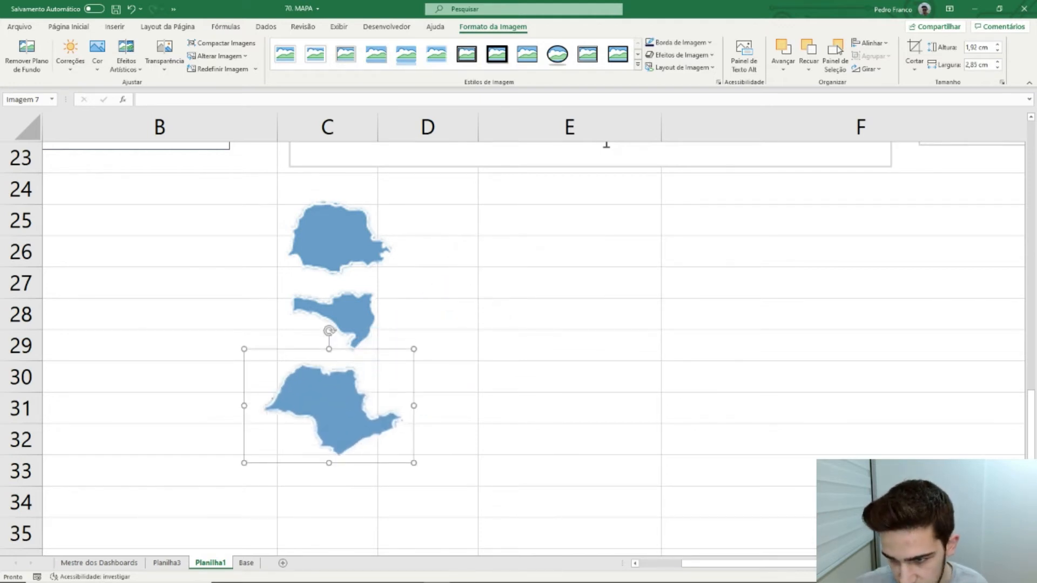
scroll(606, 144, "down", 2)
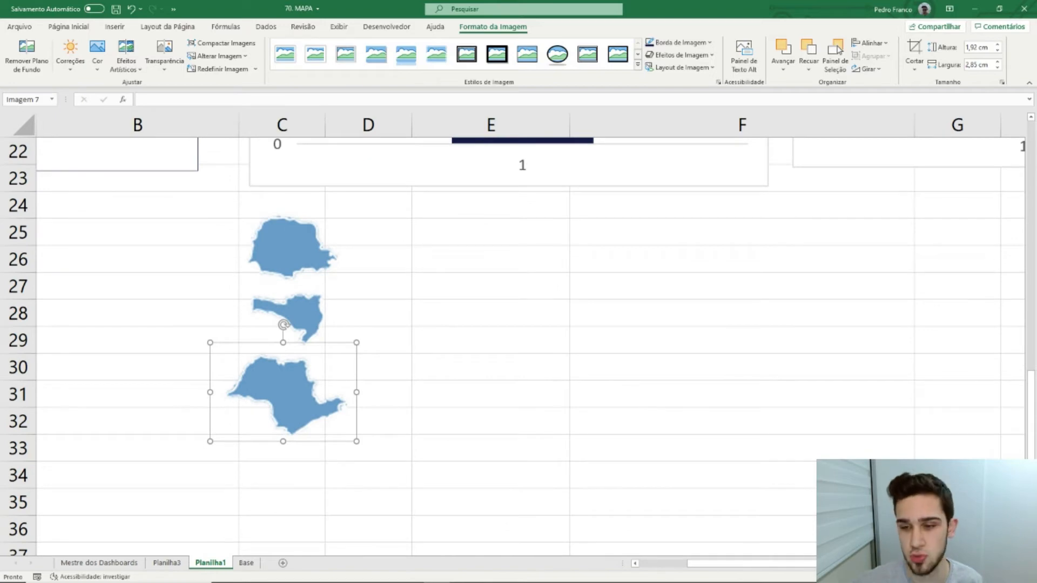
scroll(513, 335, "down", 4)
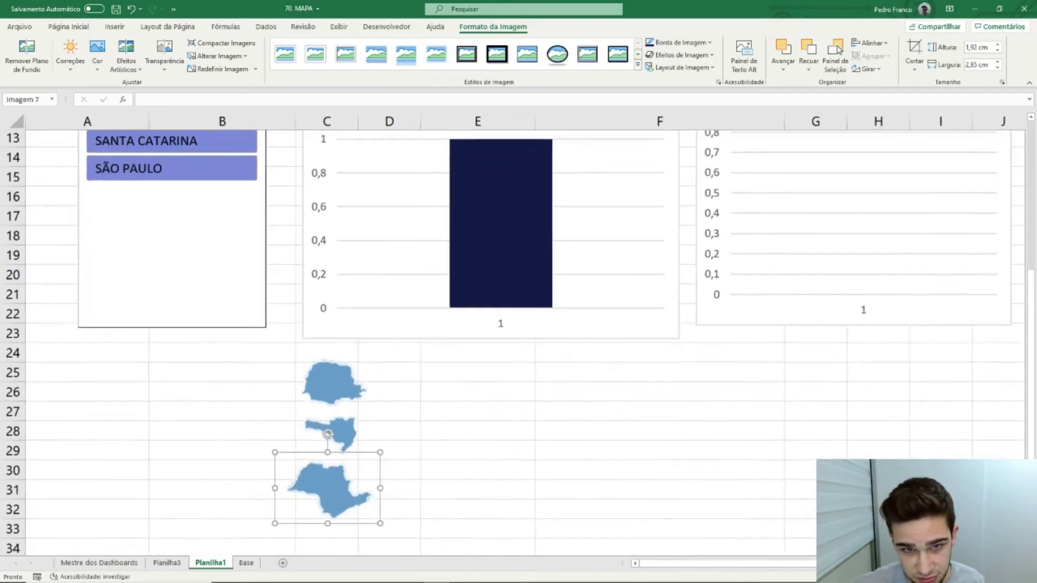
scroll(513, 335, "down", 4)
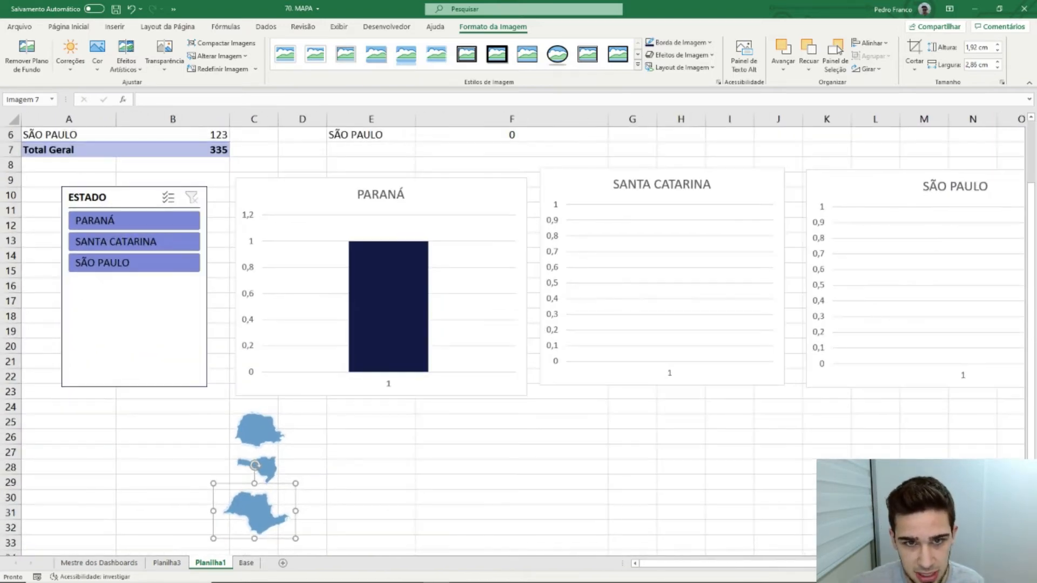
scroll(620, 441, "down", 1)
left_click(273, 394)
left_click_drag(273, 394, 334, 390)
left_click_drag(254, 427, 609, 392)
left_click_drag(237, 477, 876, 401)
left_click_drag(305, 396, 352, 398)
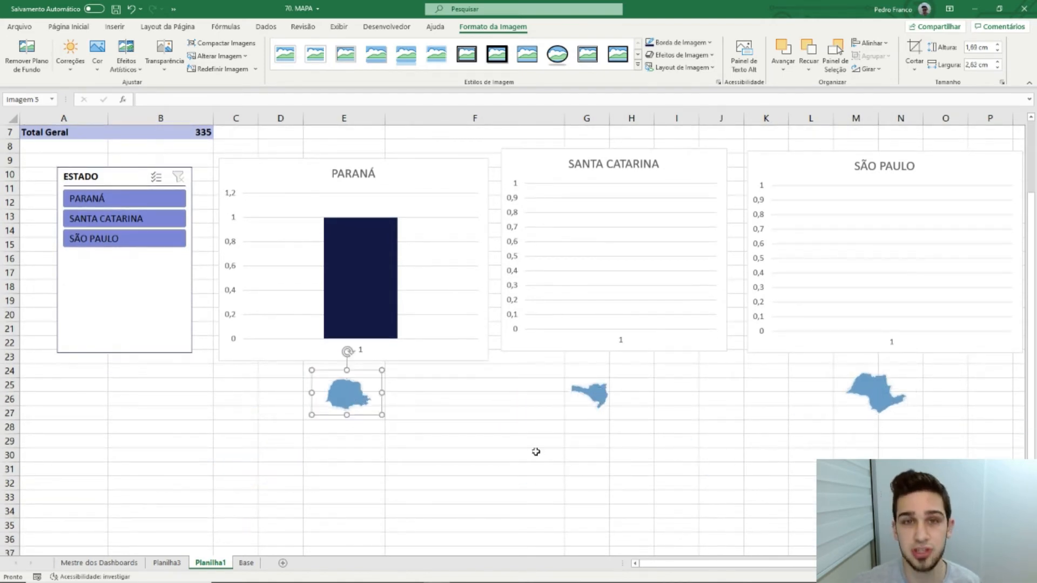
left_click(537, 452)
scroll(543, 434, "up", 1)
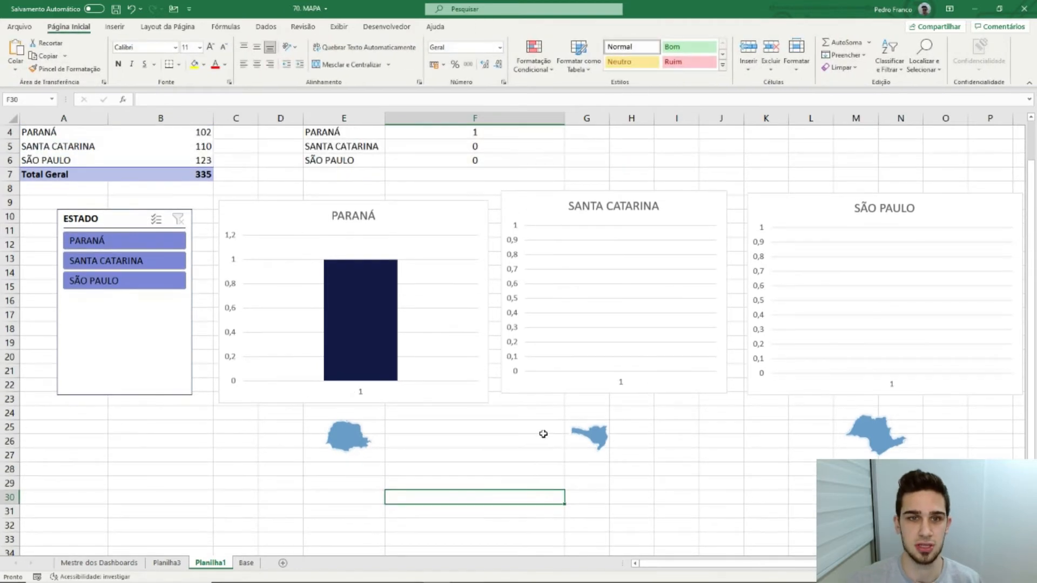
Copy the isolated Paraná image and paste it as the fill of the column in the PARANÁ chart
left_click(341, 444)
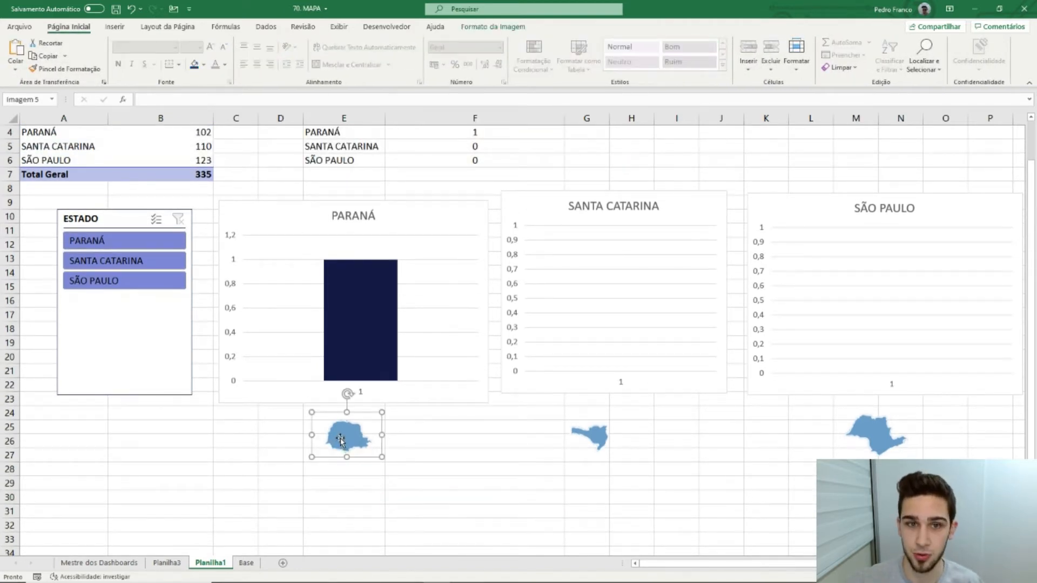
left_click(363, 321)
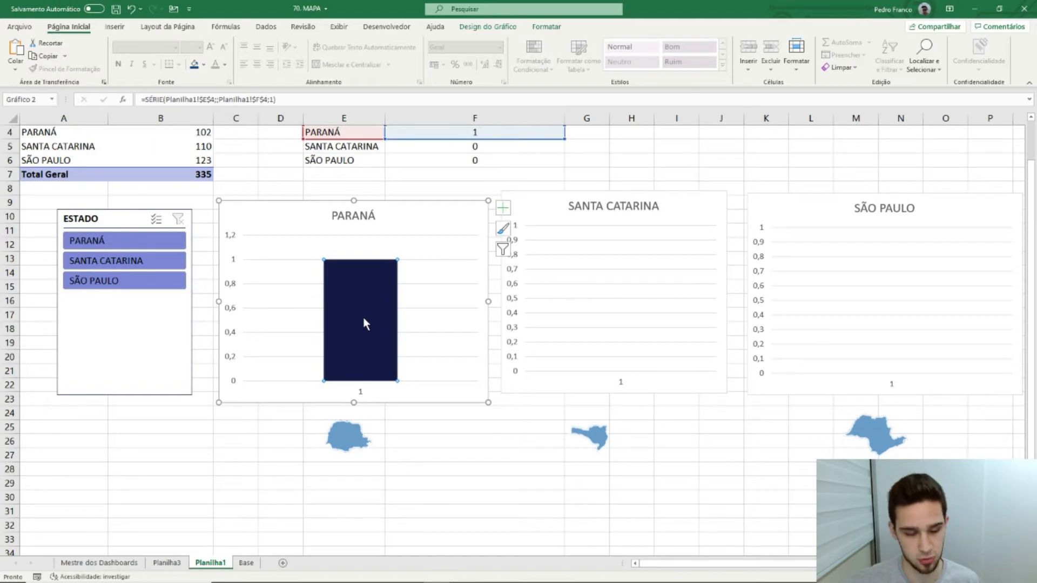
key("ctrl+v")
left_click(237, 439)
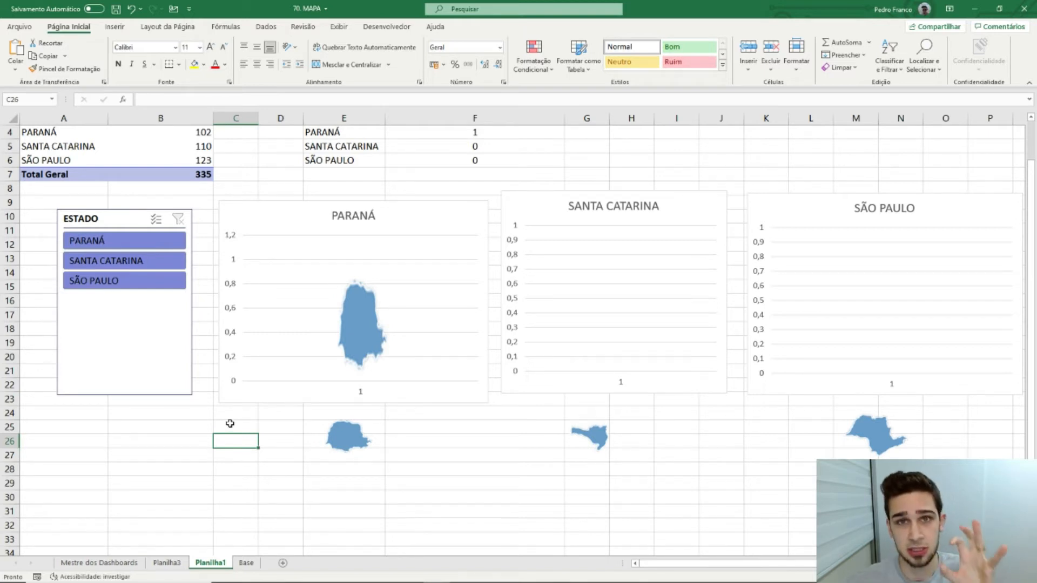
Cut the PARANÁ chart from Planilha1, paste it on the Base sheet and position it over columns D to I beside the table
left_click(298, 209)
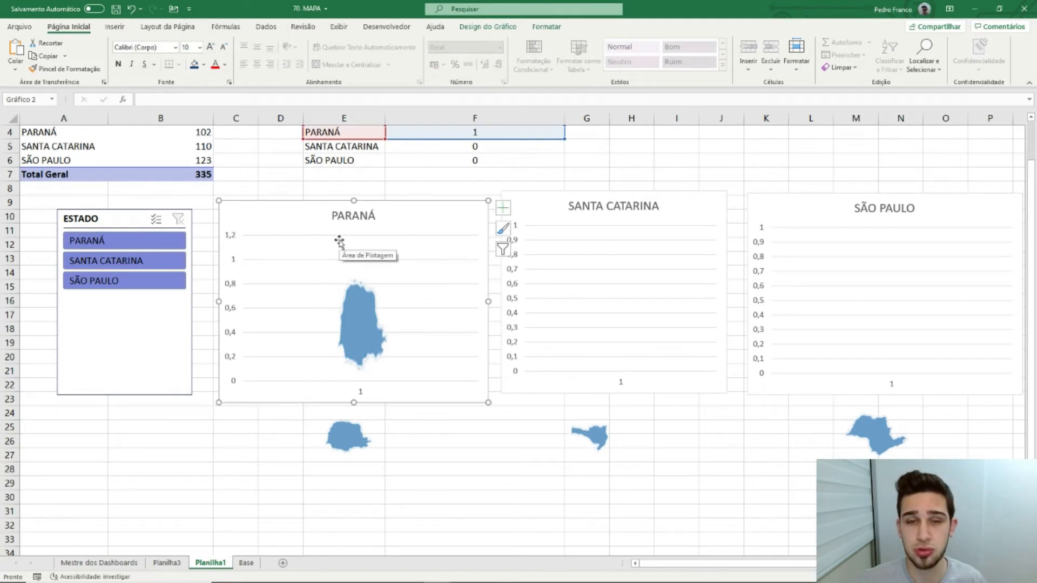
key("Delete")
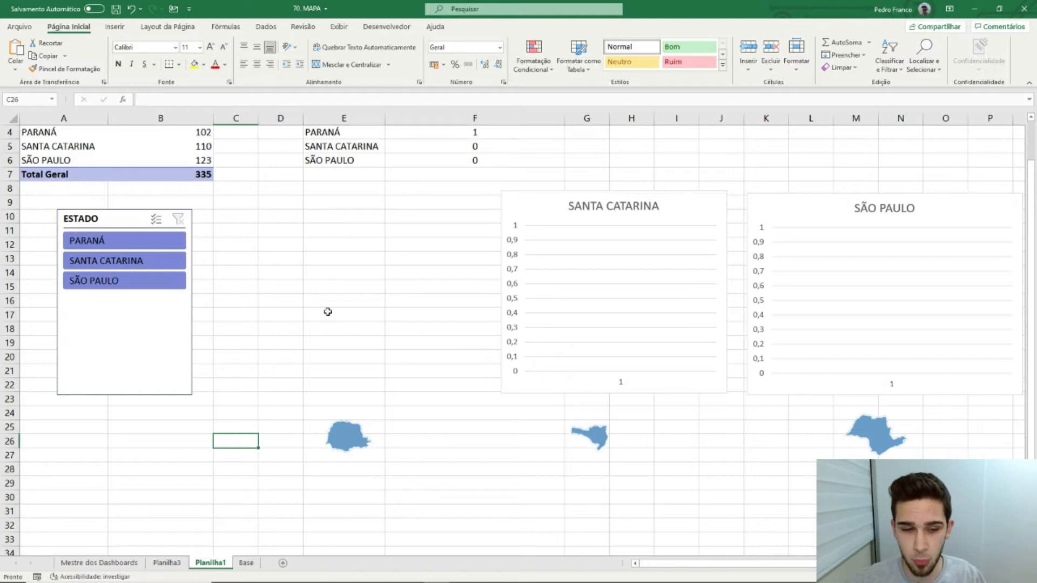
left_click(246, 562)
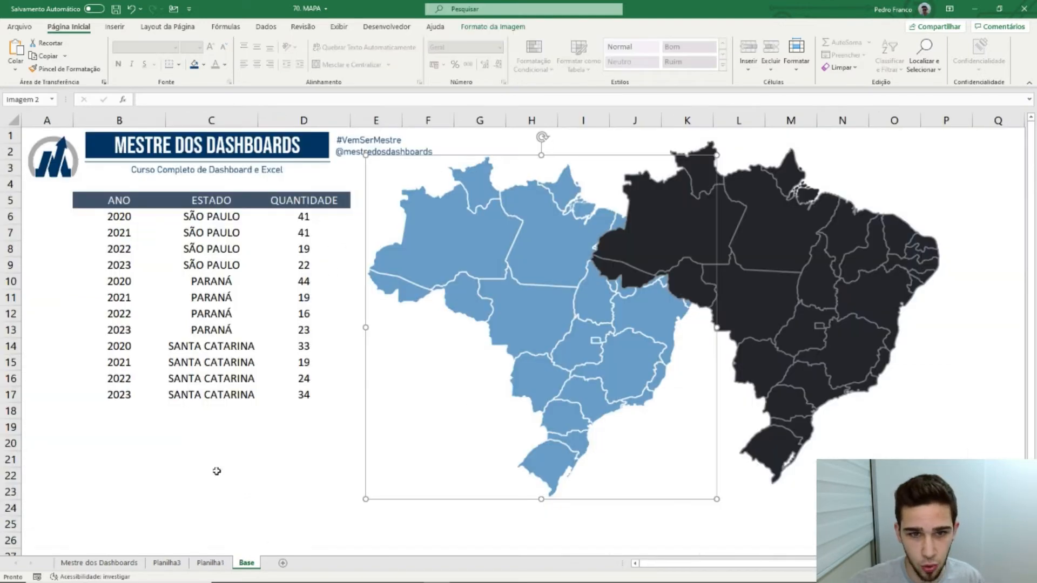
key("ctrl+v")
left_click_drag(392, 478, 564, 215)
scroll(496, 208, "down", 1)
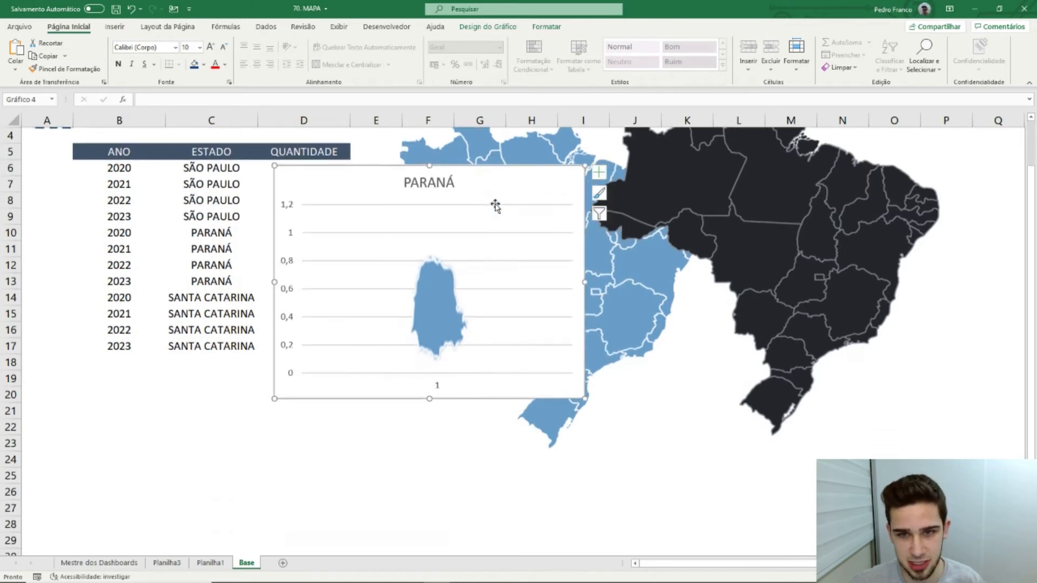
Move the blue Brazil map down below the data table and nudge the dark Brazil map slightly left and down
left_click(645, 283)
left_click_drag(508, 144, 202, 520)
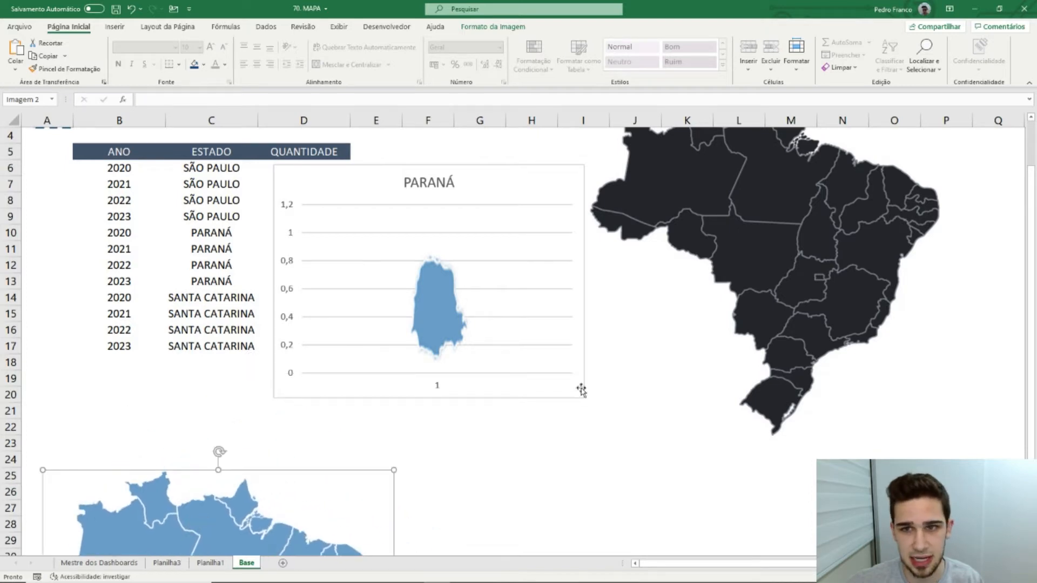
scroll(514, 389, "up", 1)
scroll(361, 400, "down", 5)
left_click_drag(231, 435, 233, 481)
scroll(302, 353, "up", 5)
left_click_drag(775, 255, 769, 282)
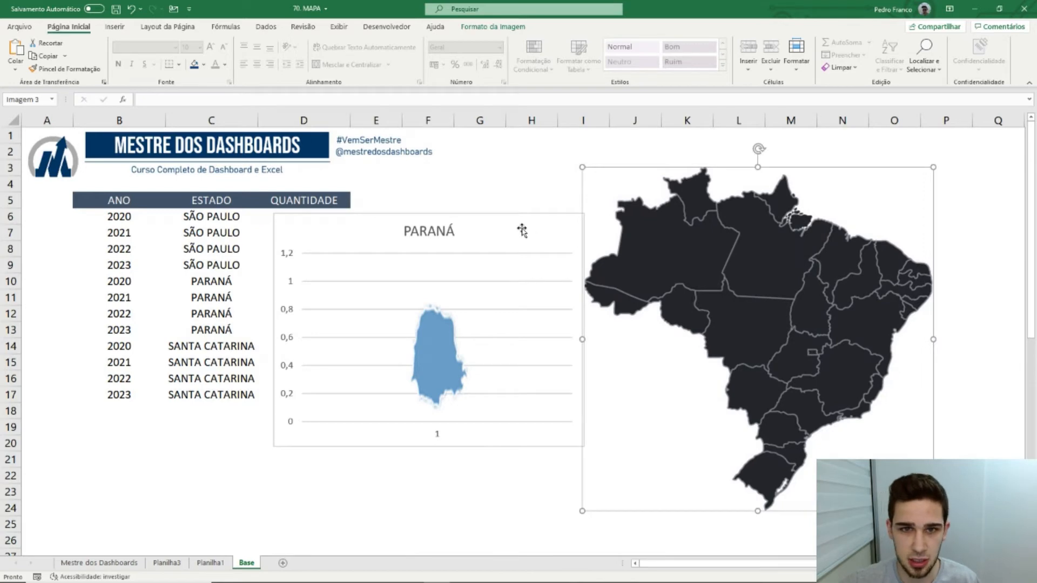
Move the PARANÁ chart towards the dark Brazil map, covering about columns F to L from row 5
left_click(495, 220)
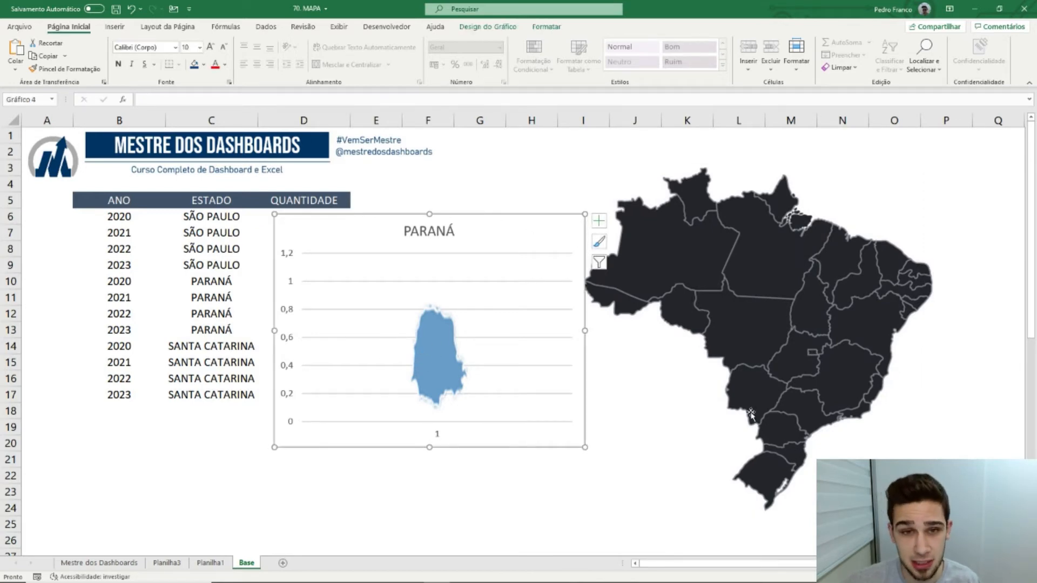
left_click_drag(502, 213, 644, 190)
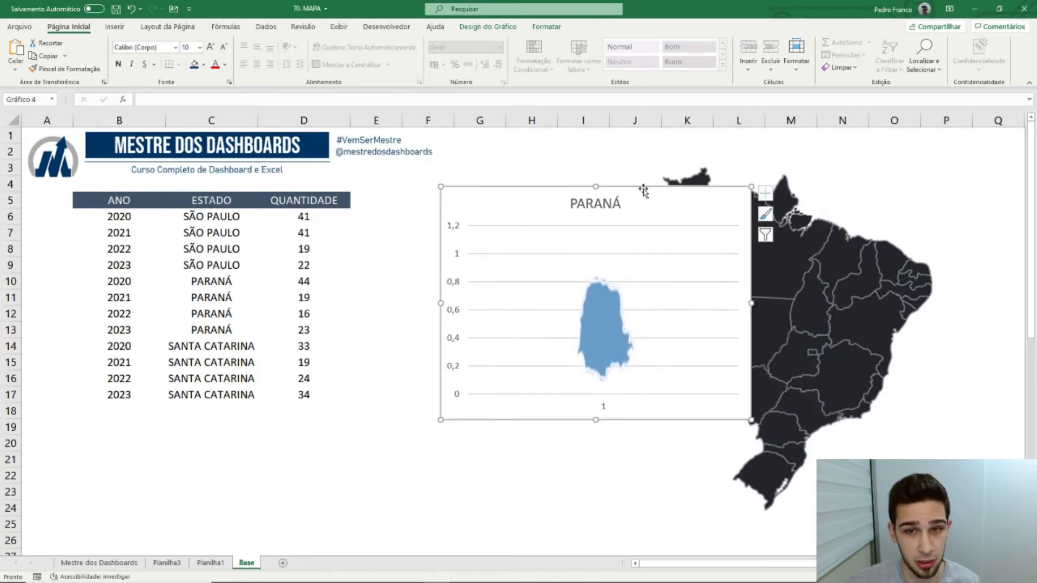
Remove the fill and the outline from the PARANÁ chart's area so the dark map shows through
left_click(554, 32)
left_click(463, 42)
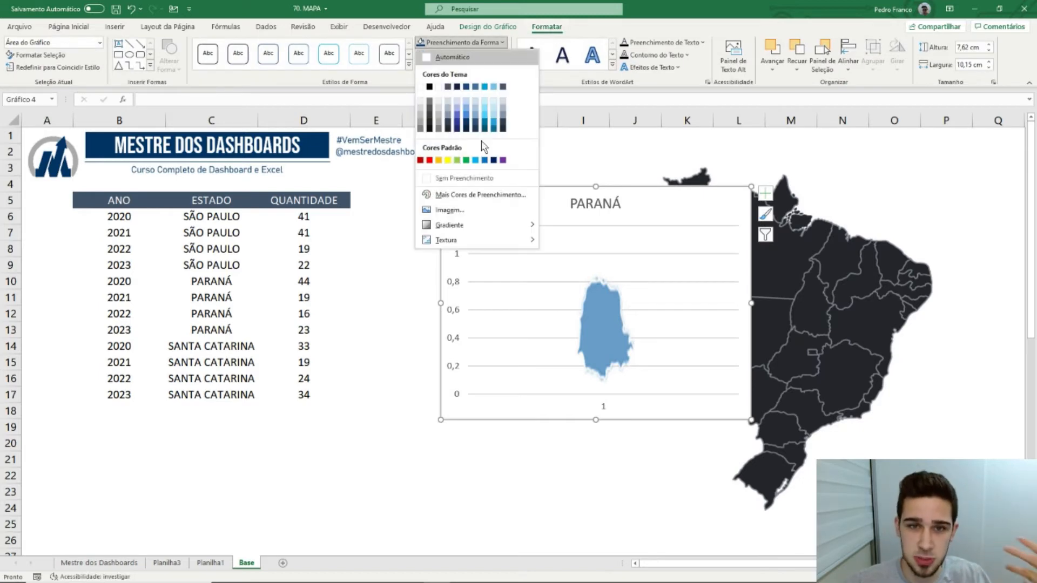
left_click(464, 178)
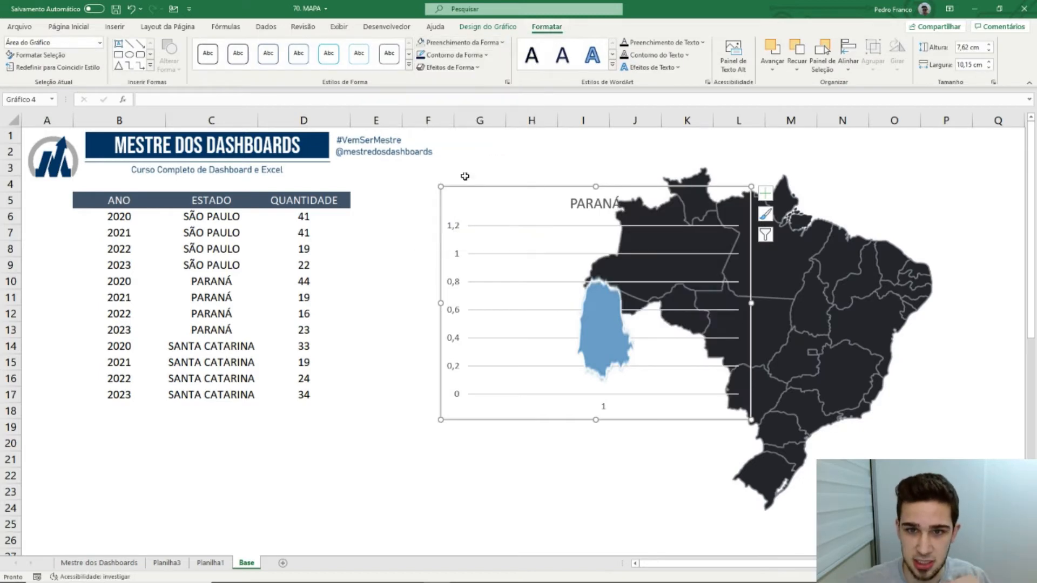
left_click(463, 55)
left_click(475, 188)
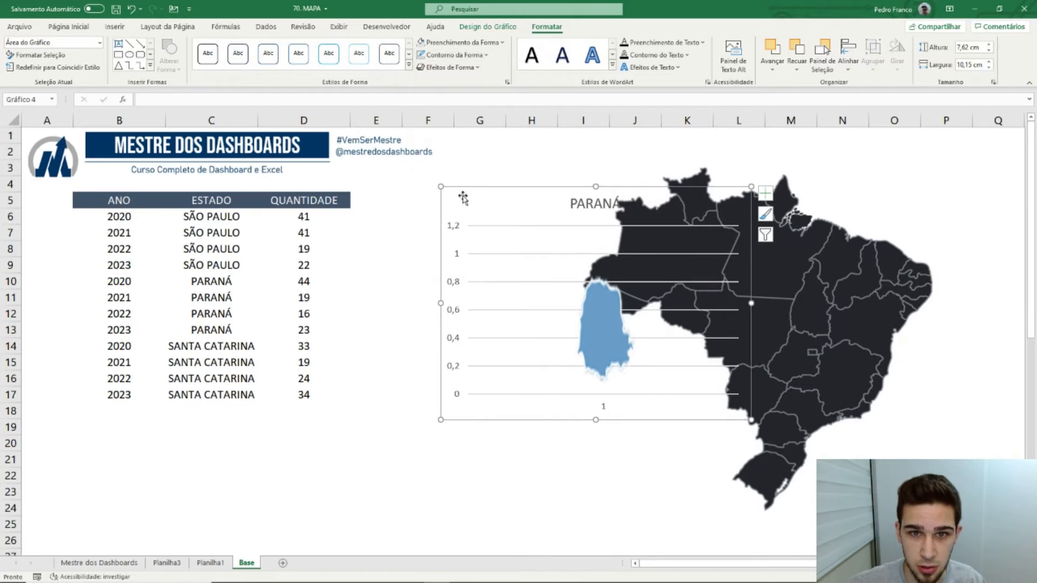
Shift the PARANÁ chart slightly away from the map and delete its title, vertical axis, horizontal axis and gridlines
left_click_drag(546, 185, 483, 191)
left_click(536, 209)
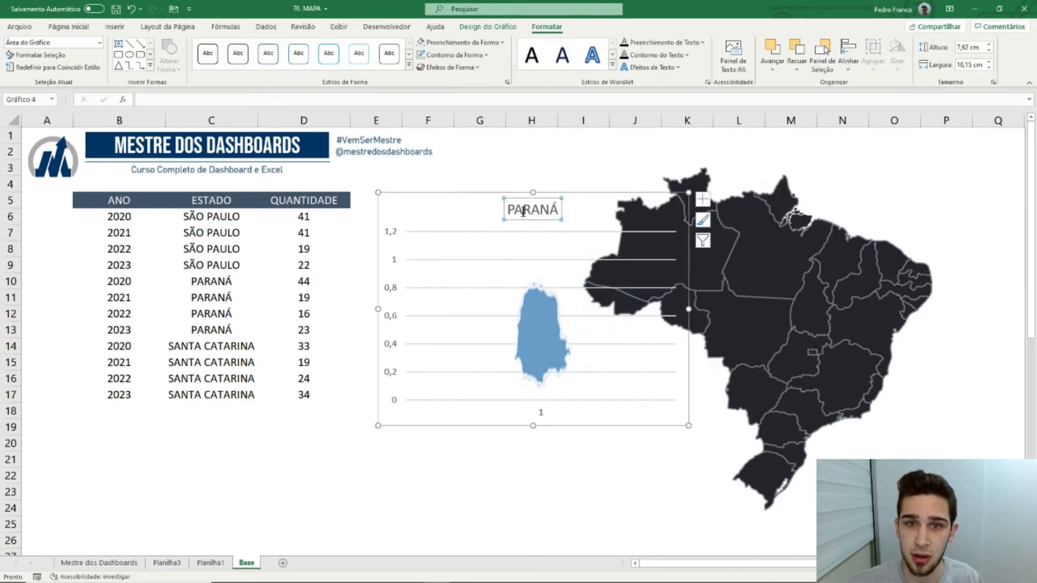
key("Delete")
left_click(390, 240)
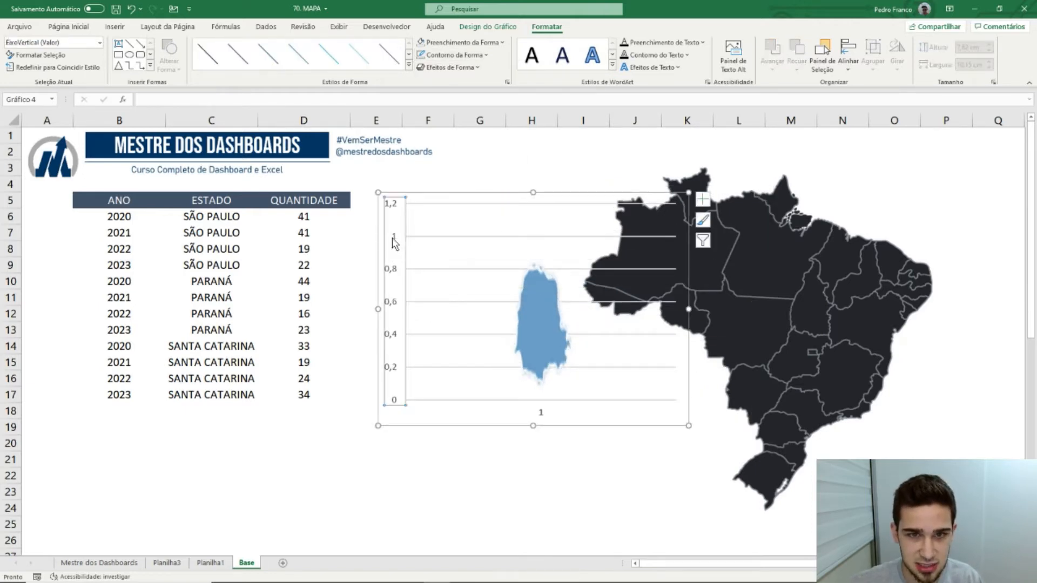
key("Delete")
left_click(537, 413)
key("Delete")
left_click(479, 273)
key("Delete")
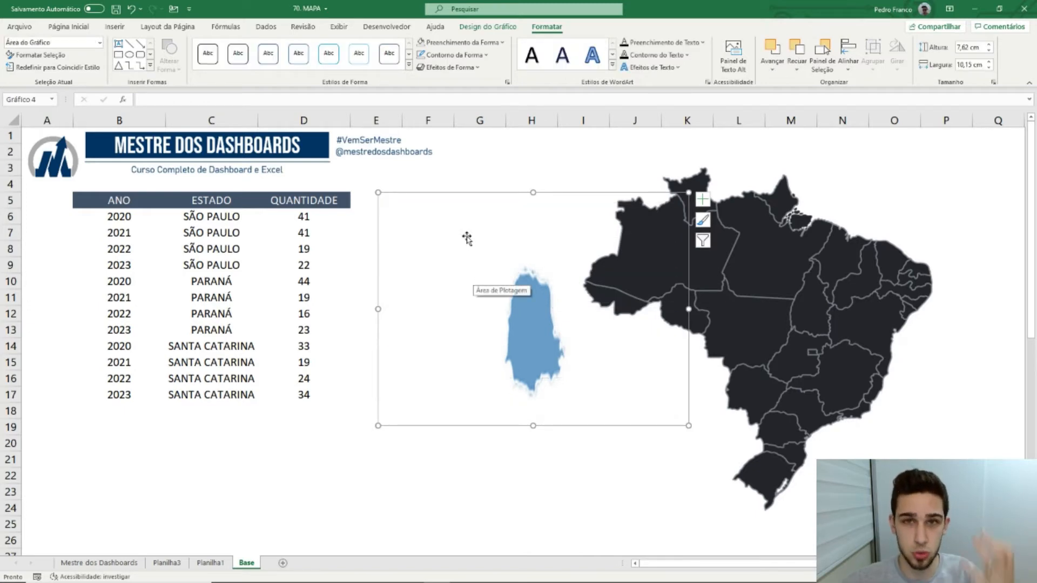
Move the PARANÁ chart over the dark map and reduce its height to about 3.33 cm
left_click_drag(528, 201, 760, 207)
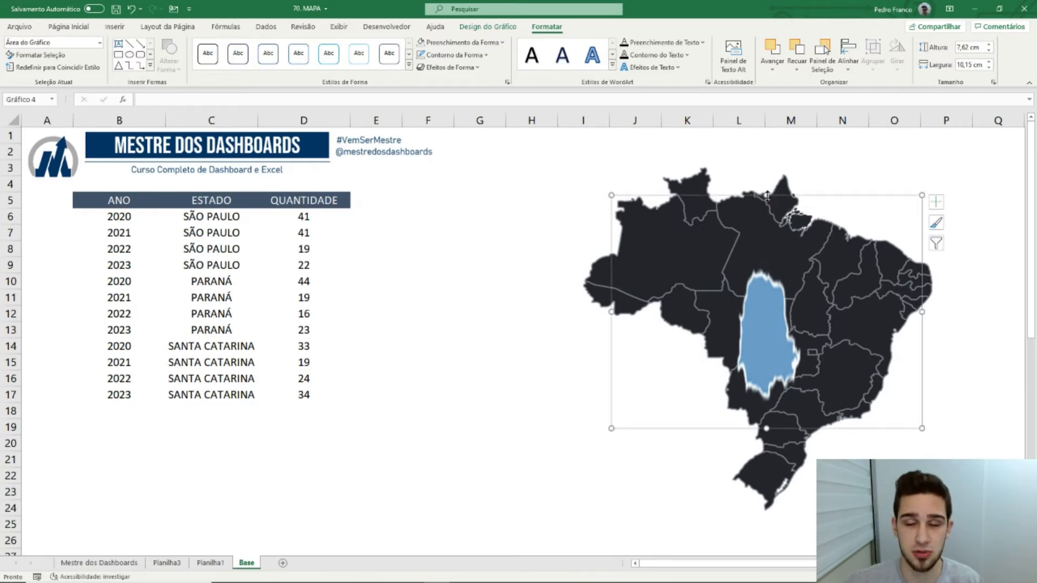
left_click_drag(767, 196, 762, 327)
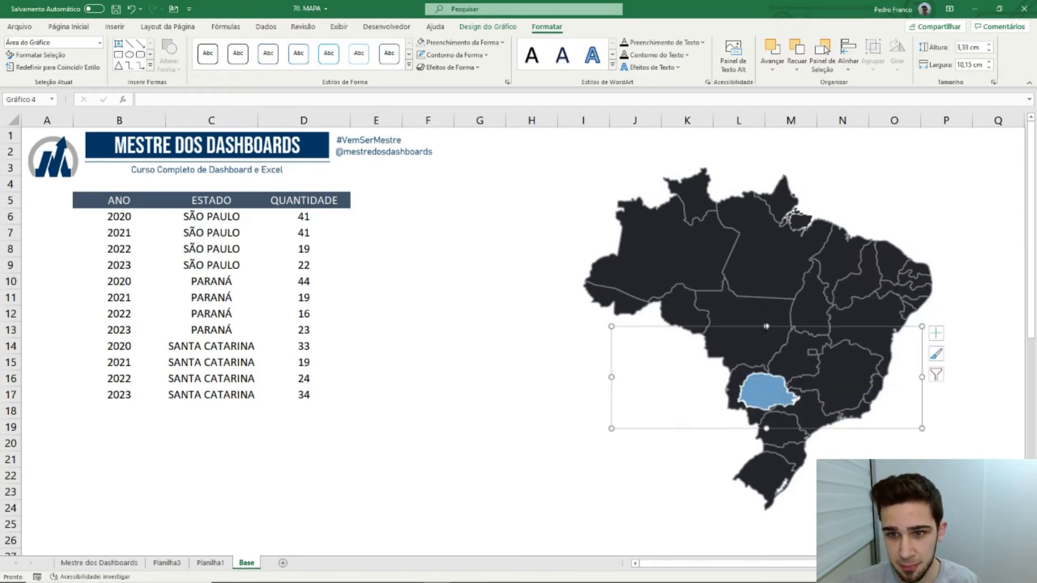
Move the dark map over columns G to M and fit the PARANÁ chart over the state at about 3.25 by 9.7 cm
left_click_drag(933, 426, 801, 405)
left_click(803, 393)
left_click_drag(832, 323, 719, 341)
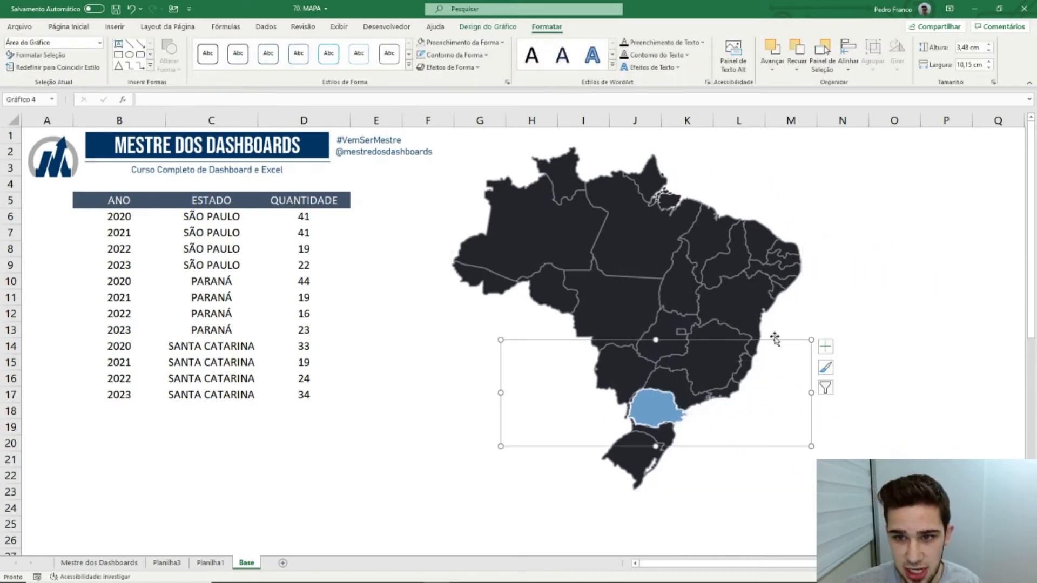
left_click_drag(655, 339, 653, 347)
left_click_drag(810, 396, 800, 397)
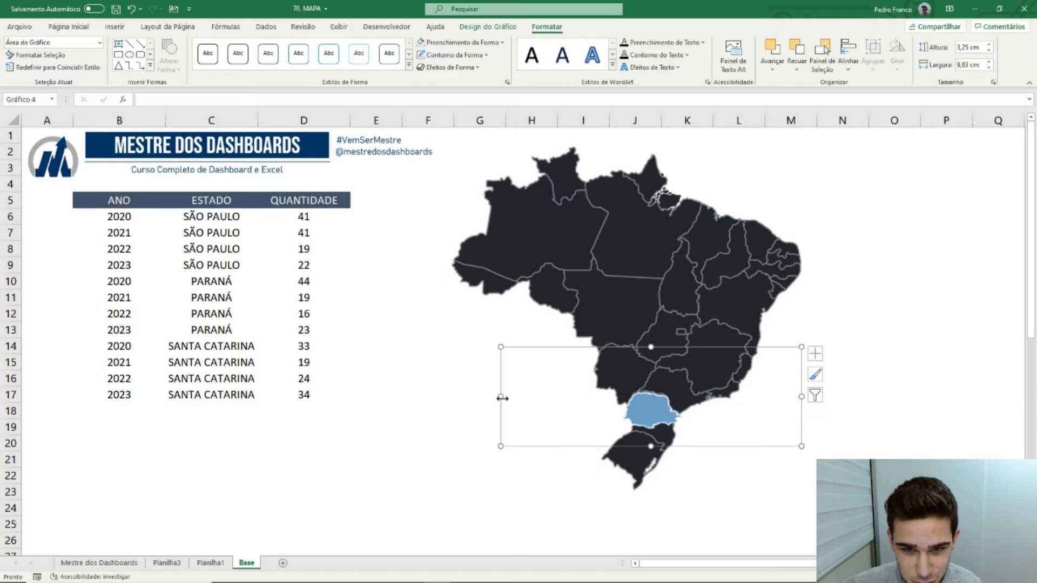
left_click_drag(502, 398, 503, 398)
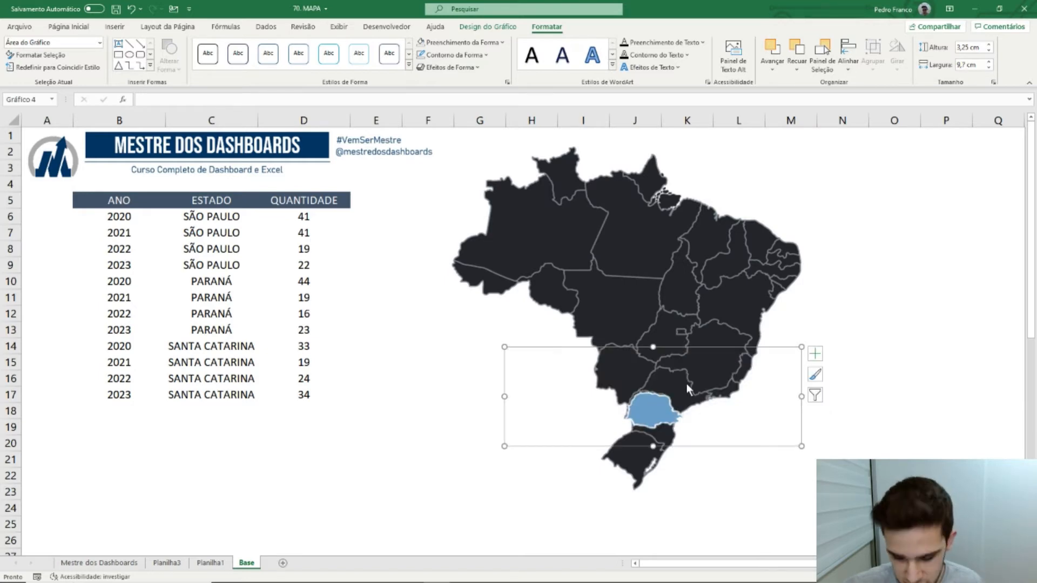
Nudge the PARANÁ chart in fine increments until its blue shape lines up with Paraná's borders on the dark map
key("ctrl+Left")
key("ctrl+Left")
key("ctrl+Up")
key("ctrl+Down")
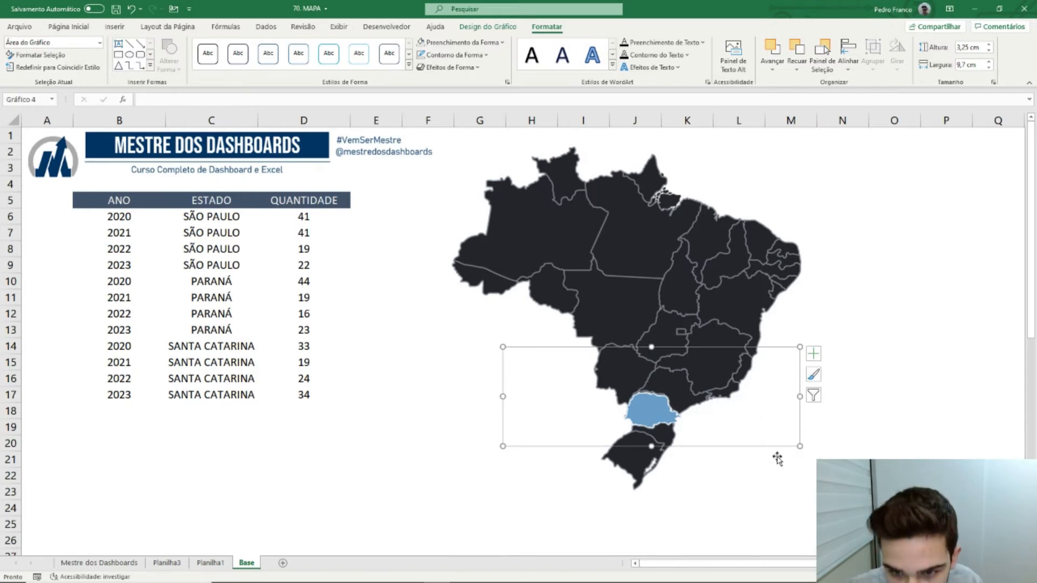
key("ctrl+Up")
key("ctrl+Up")
key("ctrl+Left")
key("ctrl+Down")
key("ctrl+Up")
left_click(875, 455)
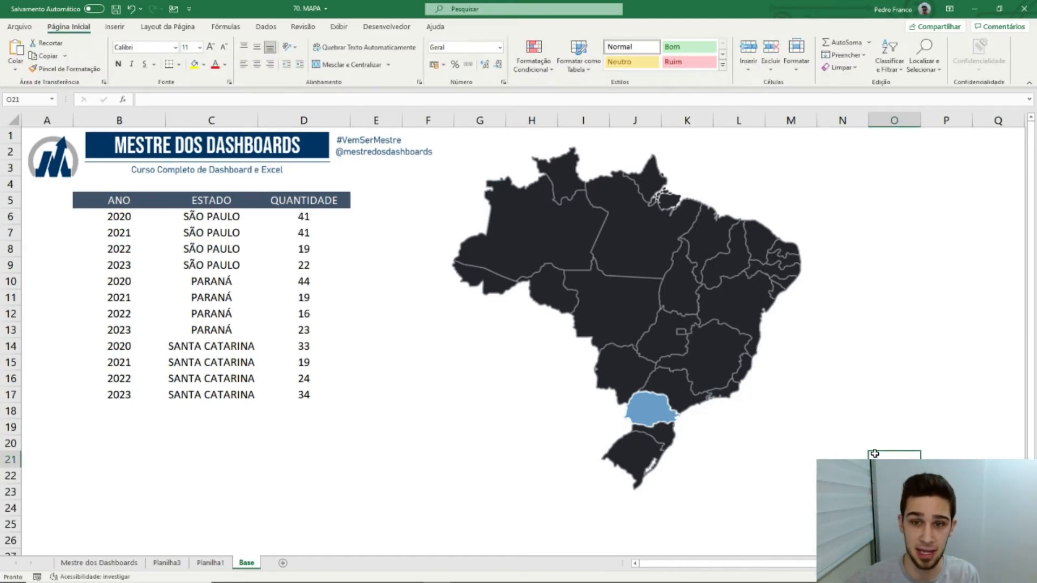
On Planilha1, filter the slicer to SANTA CATARINA and paste the copied Santa Catarina image as its chart column's fill
left_click(226, 567)
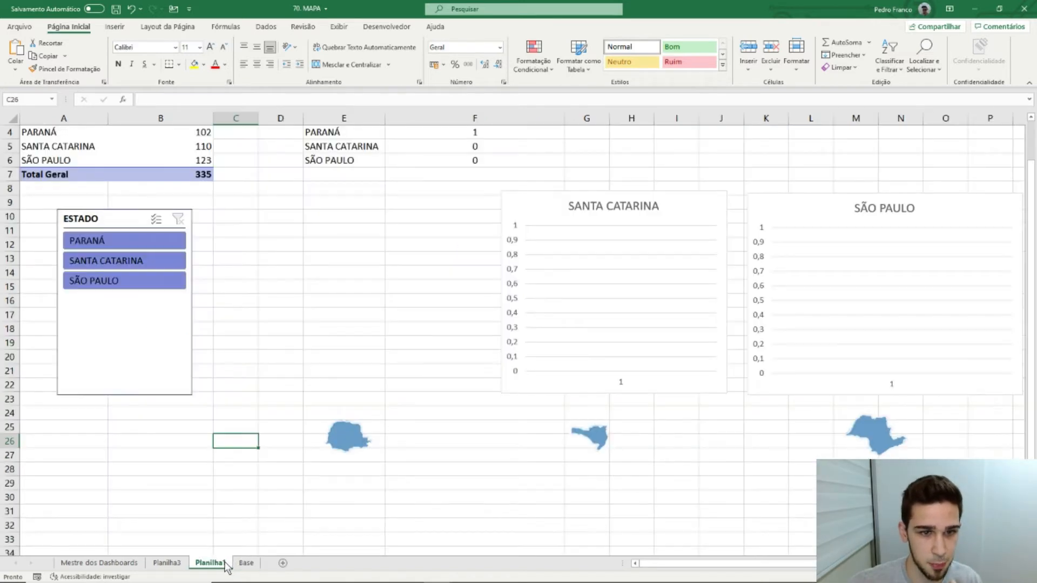
left_click(126, 263)
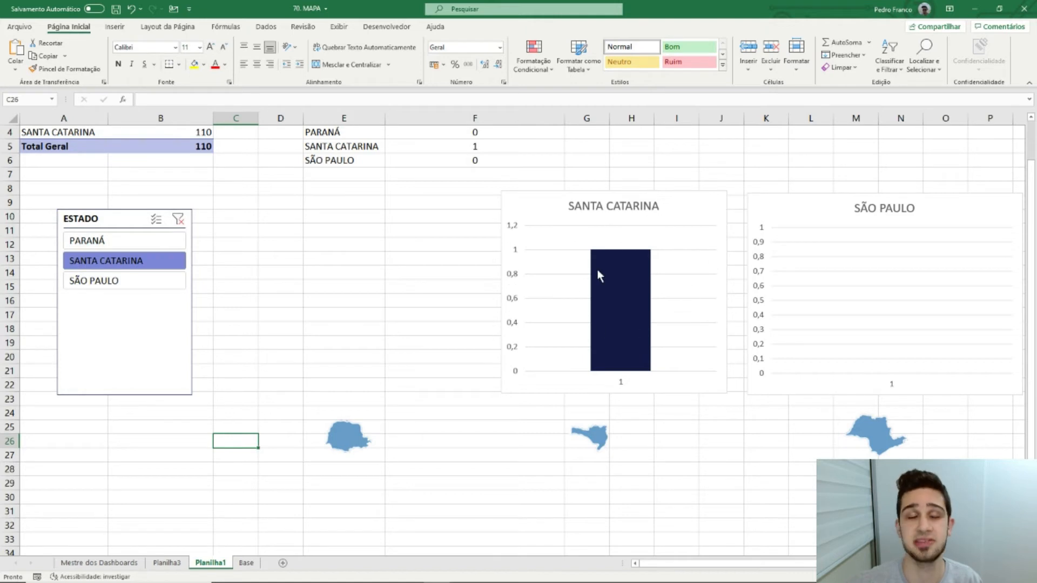
left_click(598, 439)
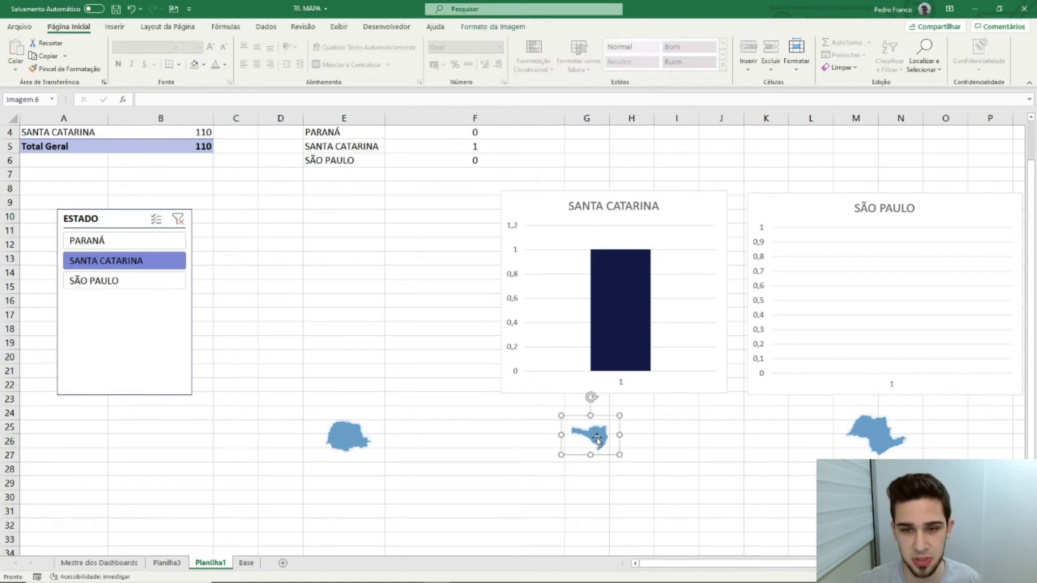
left_click(627, 322)
key("ctrl+v")
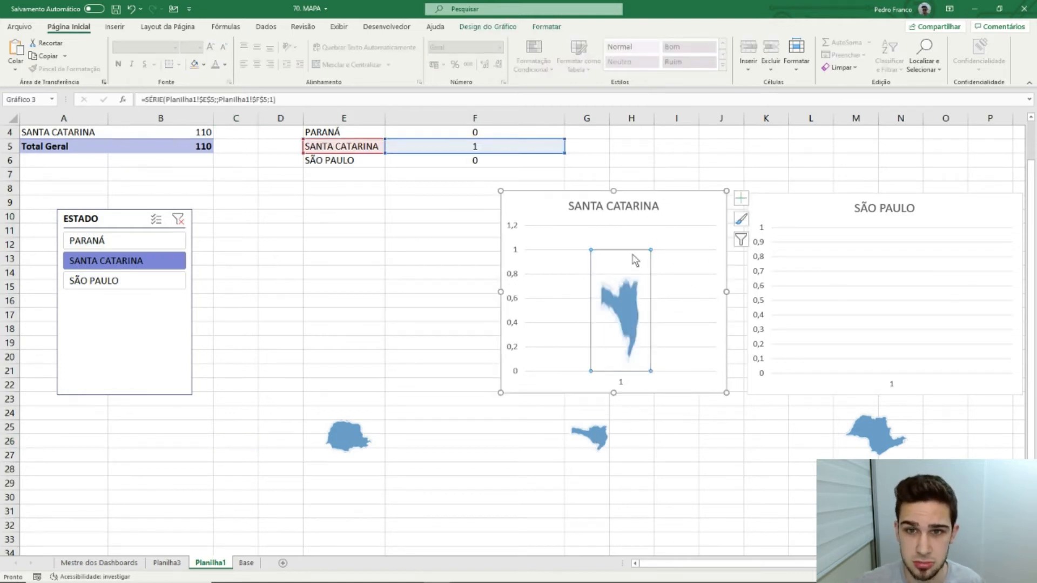
Cut the SANTA CATARINA chart from Planilha1, paste it on the Base sheet and place it over columns B to E from row 8
left_click(656, 194)
key("ctrl+x")
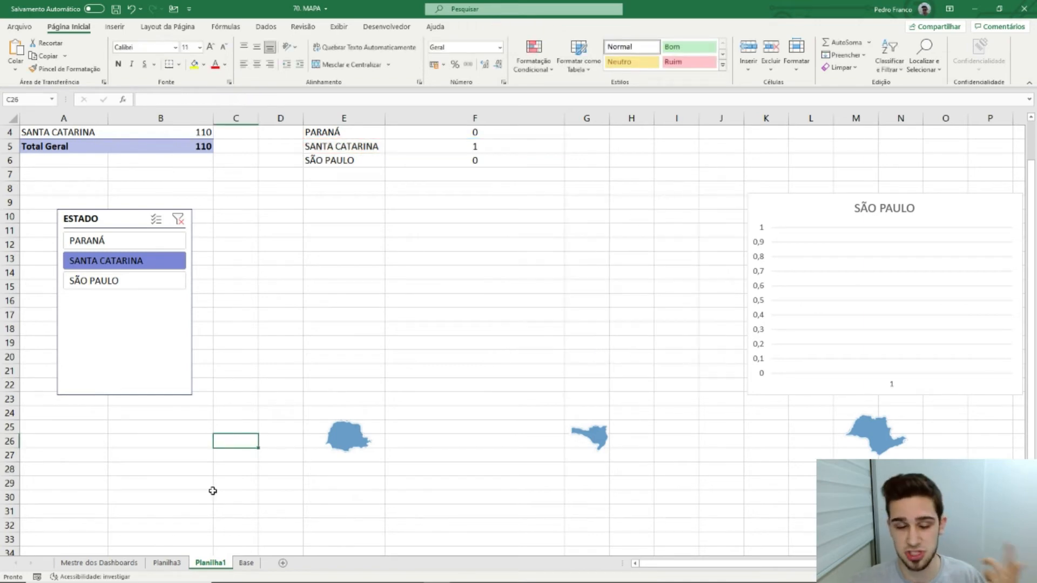
left_click(246, 562)
left_click(359, 456)
key("ctrl+v")
left_click_drag(360, 459, 219, 257)
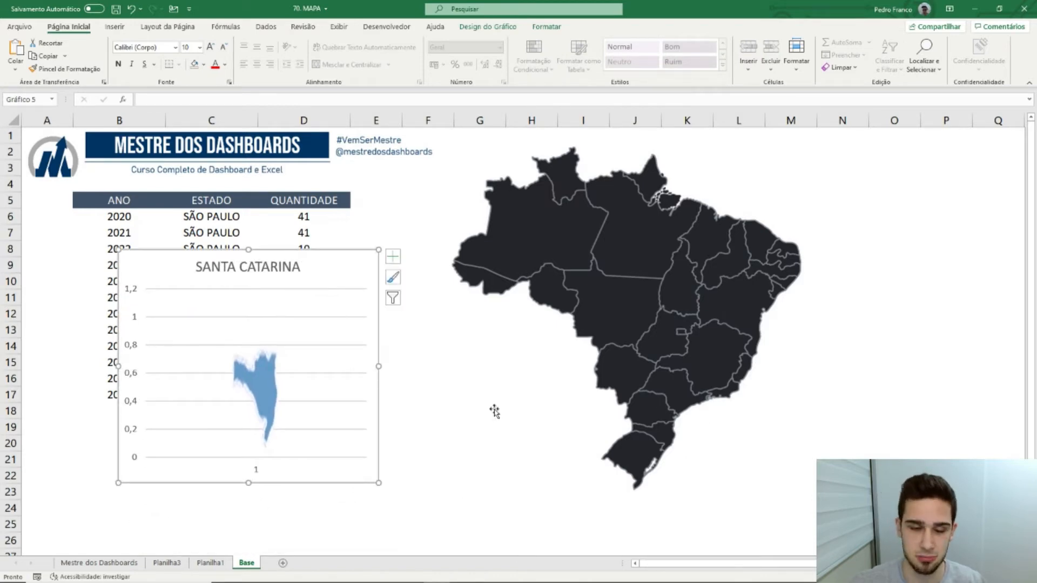
Filter the Planilha1 slicer to PARANÁ, check the map on the Base sheet and return to Planilha1
left_click(211, 563)
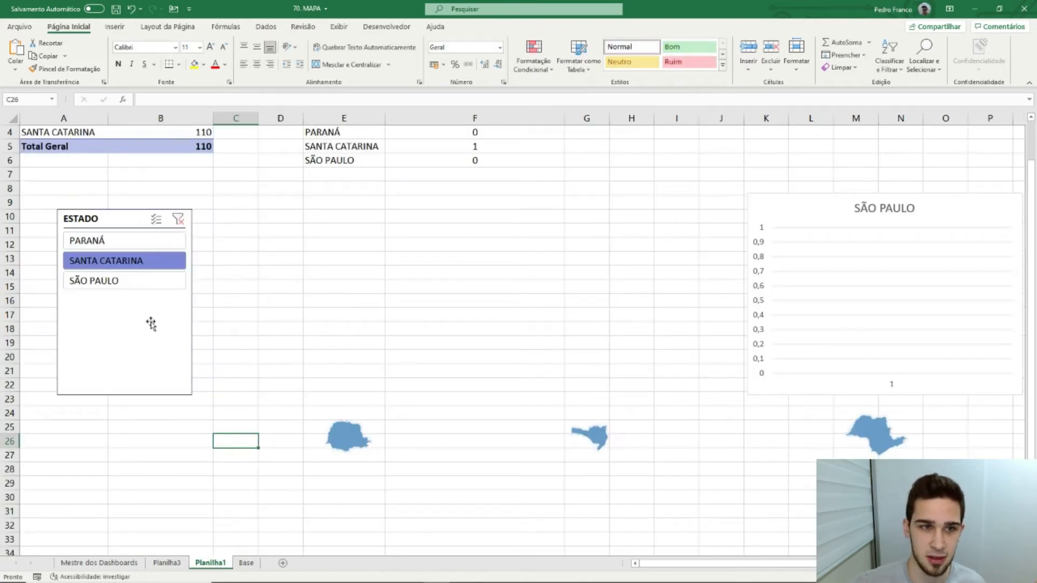
left_click(115, 242)
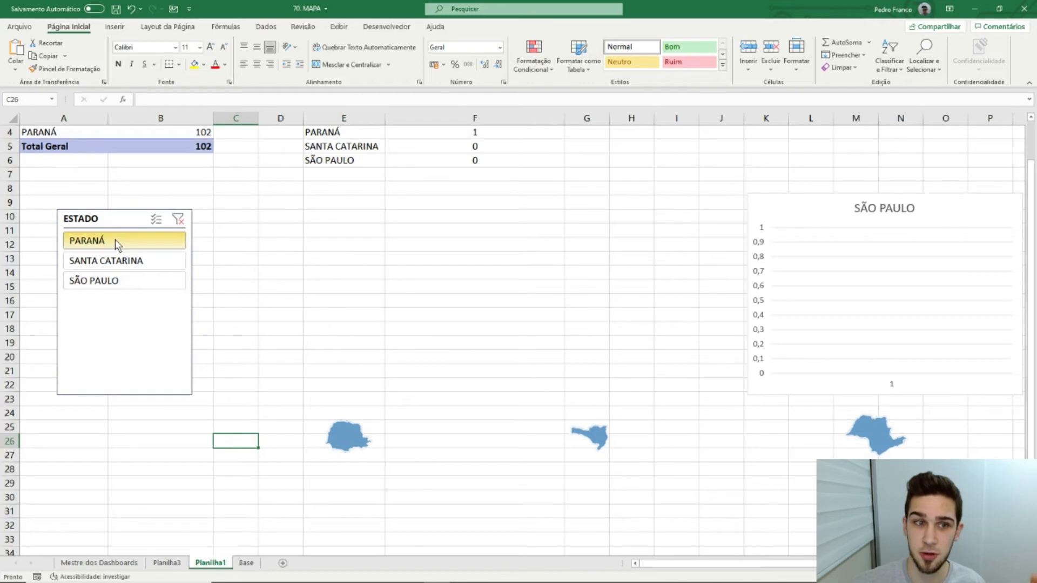
left_click(252, 566)
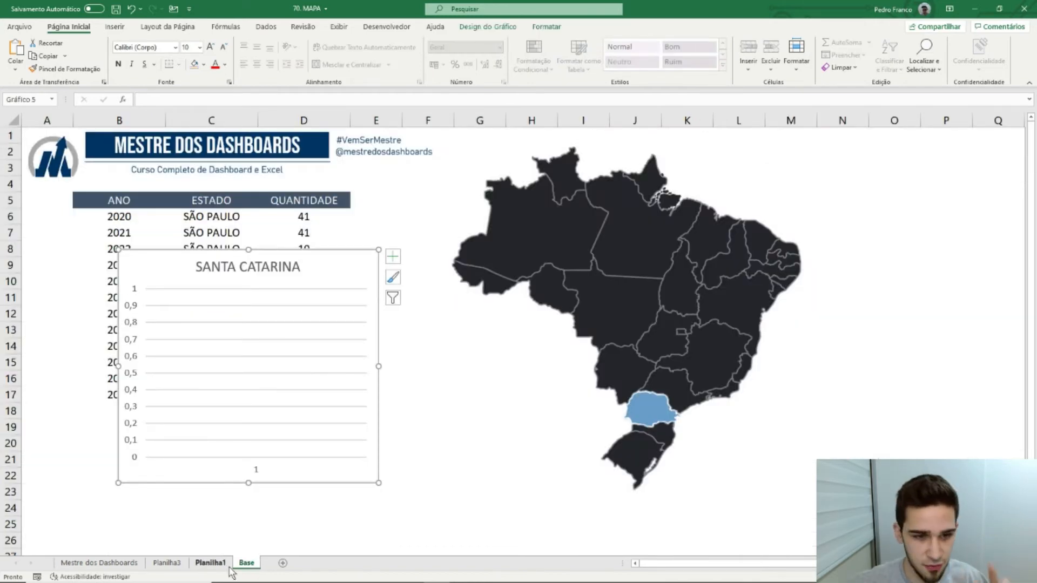
left_click(226, 564)
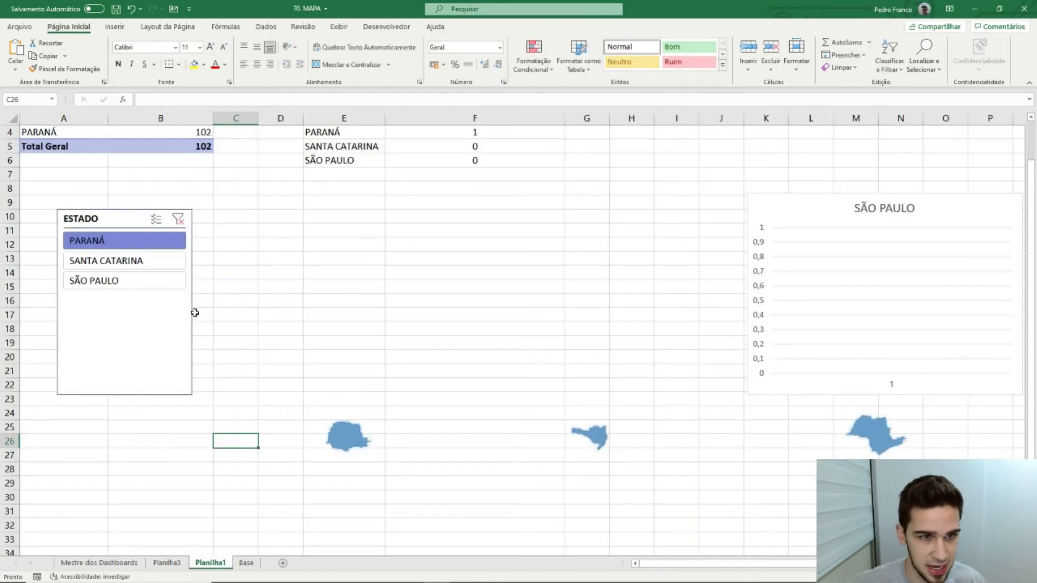
Cut the ESTADO slicer from Planilha1 and go back to the Base sheet
left_click(116, 221)
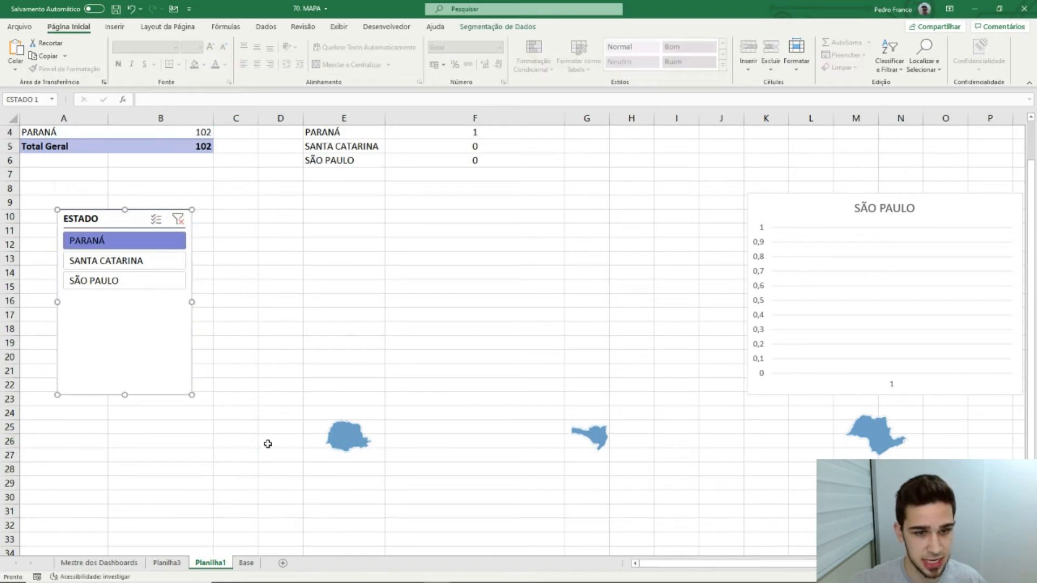
key("Delete")
left_click(246, 565)
left_click(243, 308)
key("ctrl+v")
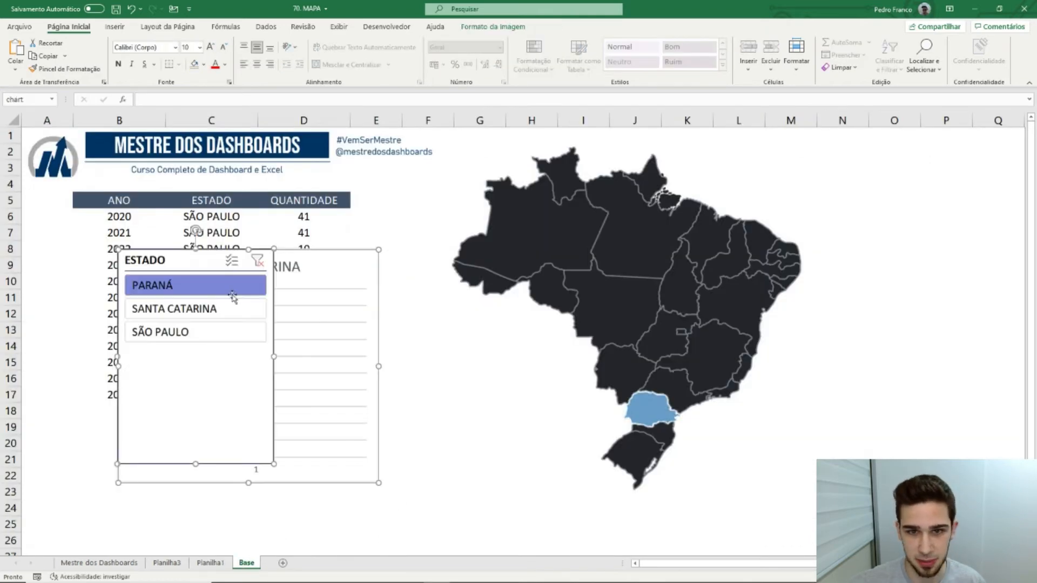
left_click_drag(190, 263, 353, 273)
key("ctrl+z")
key("ctrl+z")
Paste the ESTADO slicer on the Base sheet beside the dark map, near columns N to Q, and shorten it to fit its three states
left_click(935, 197)
key("ctrl+v")
left_click_drag(943, 185, 867, 134)
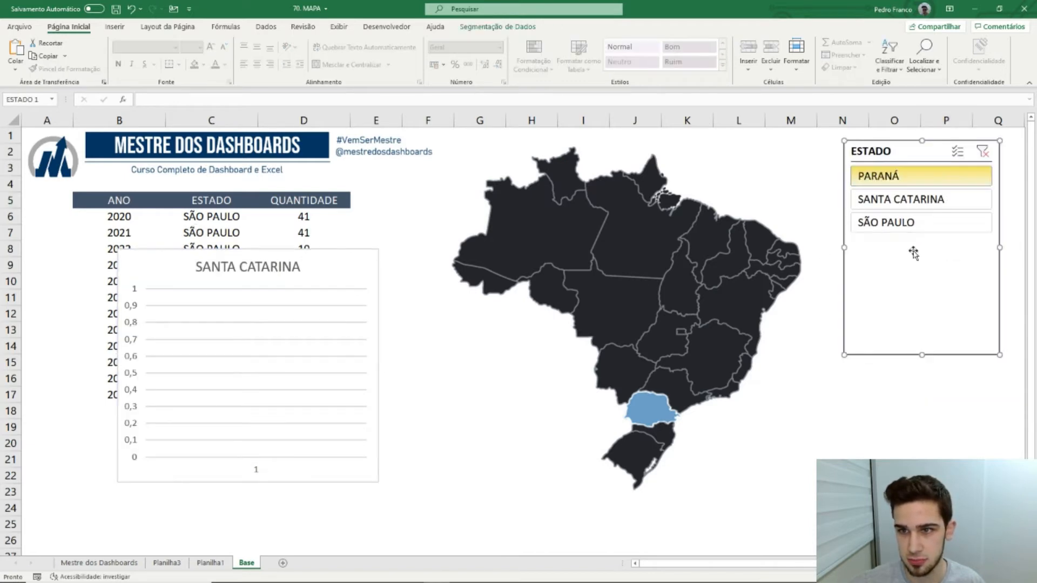
left_click_drag(921, 359, 922, 244)
left_click(923, 293)
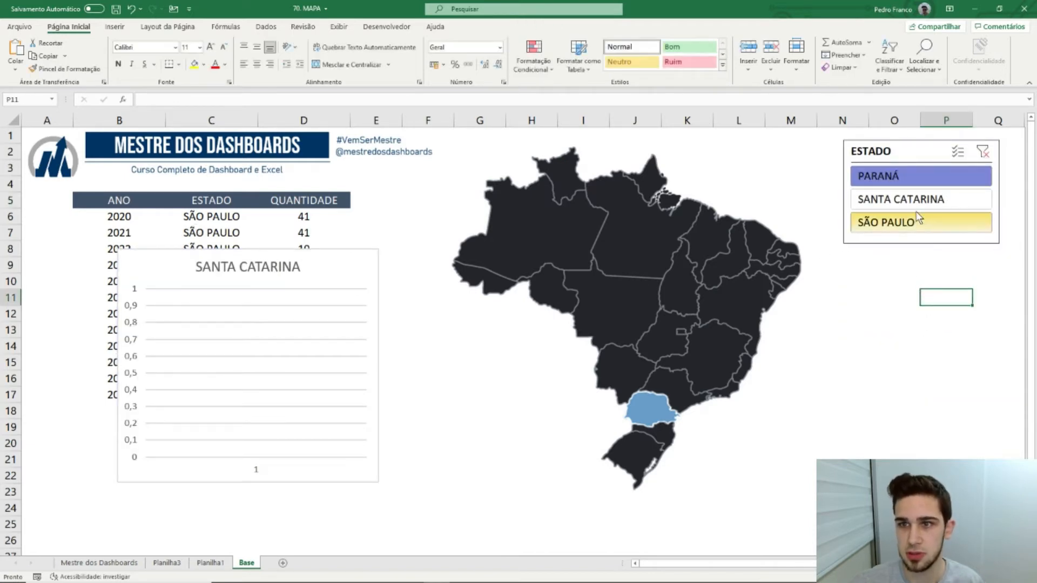
Test the slicer by switching between SANTA CATARINA, PARANÁ and SÃO PAULO, finishing on PARANÁ
left_click(900, 200)
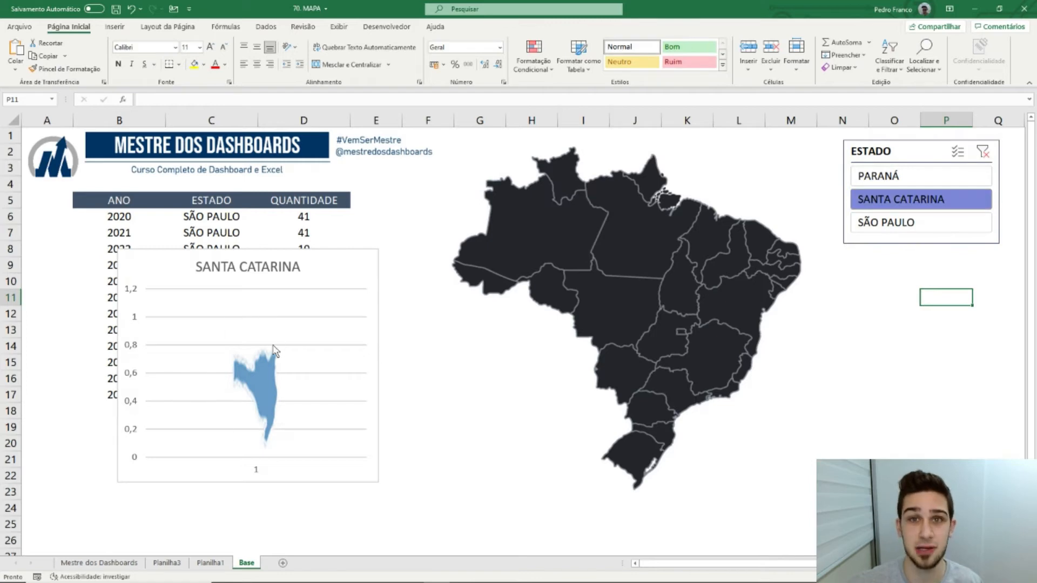
left_click(890, 176)
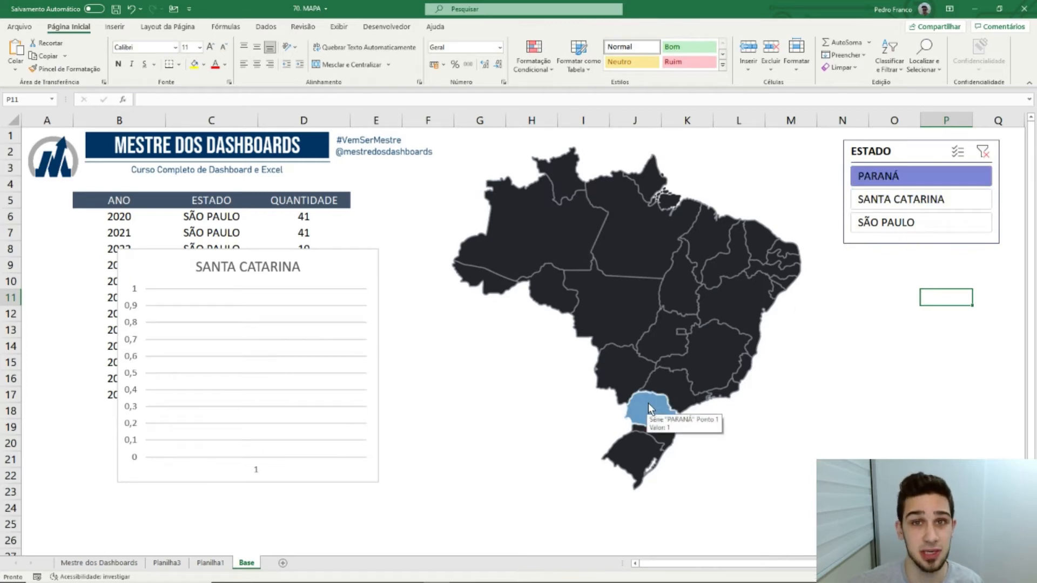
left_click(926, 226)
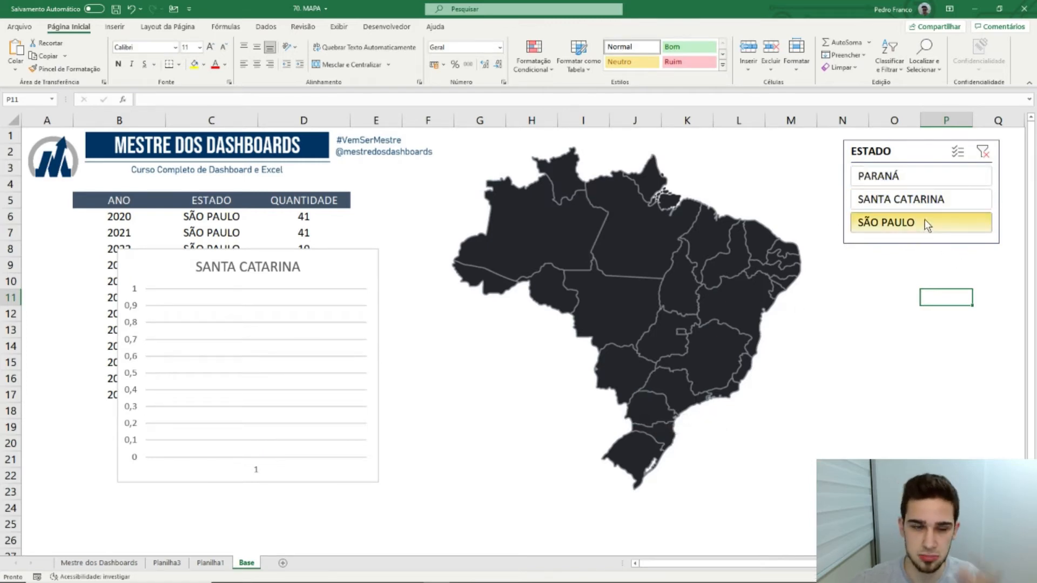
left_click(898, 176)
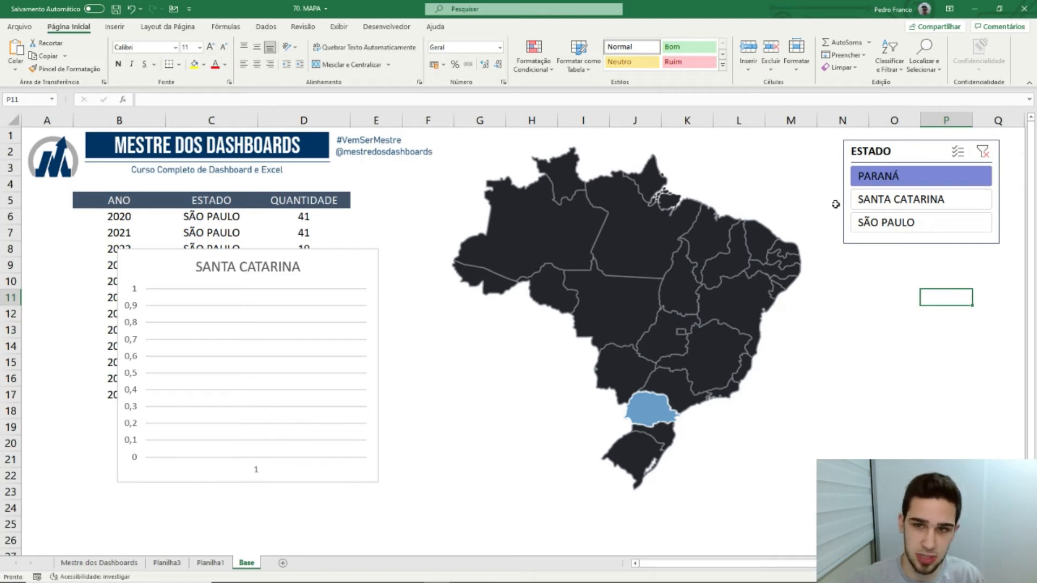
left_click(943, 200)
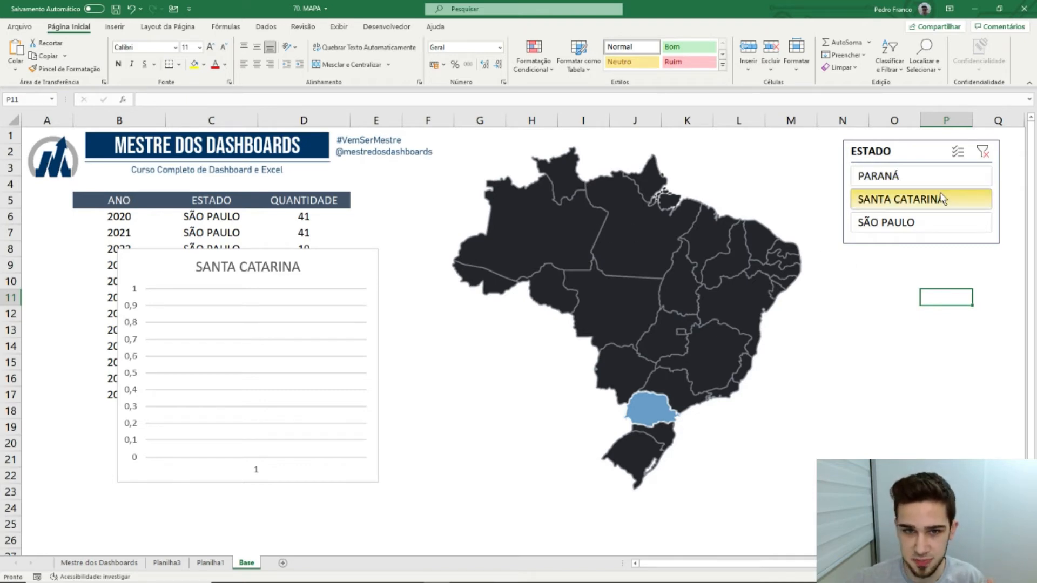
left_click(960, 174)
left_click(674, 214)
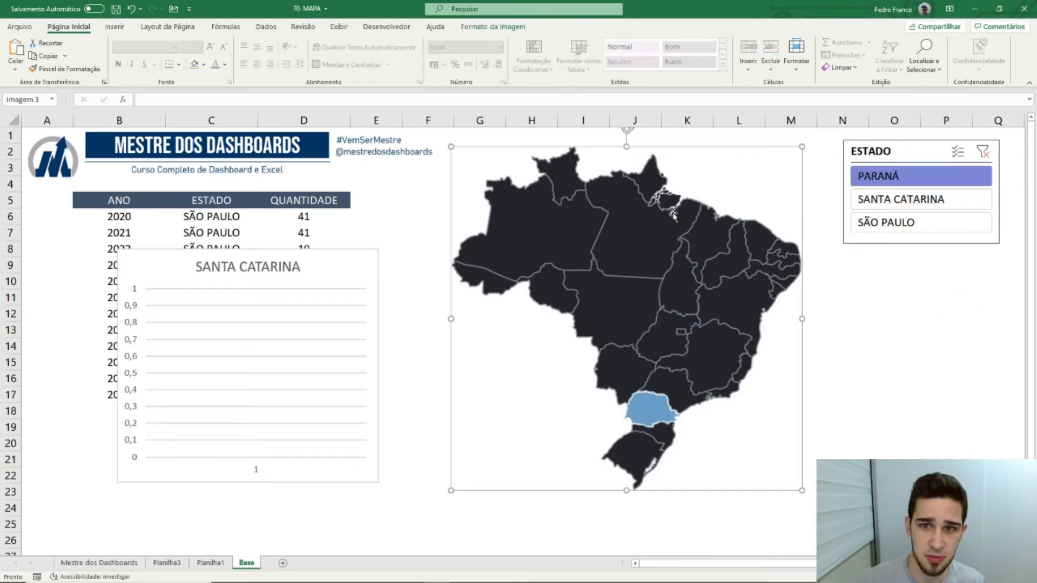
left_click_drag(655, 231, 550, 215)
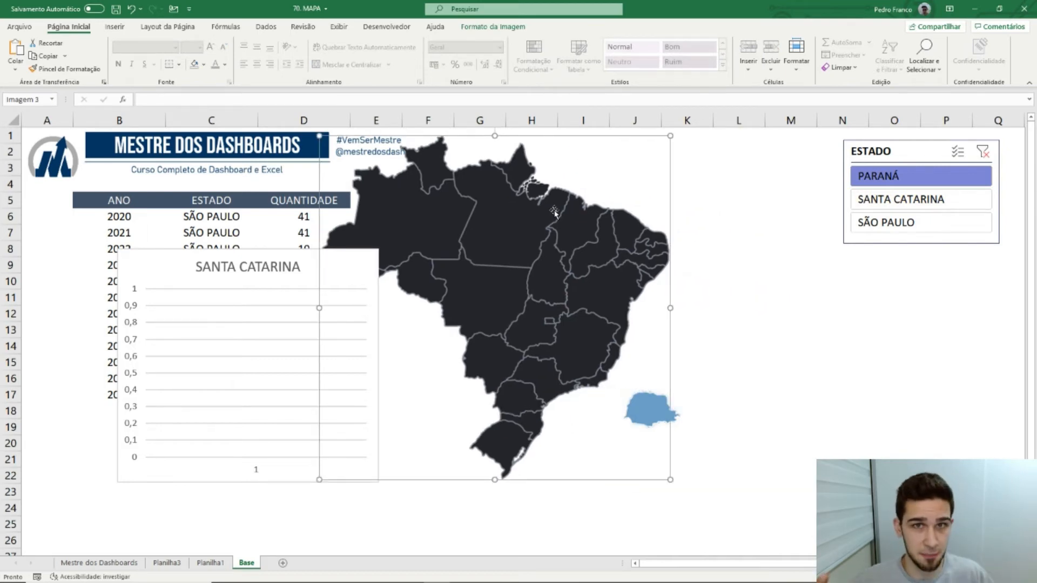
key("ctrl+z")
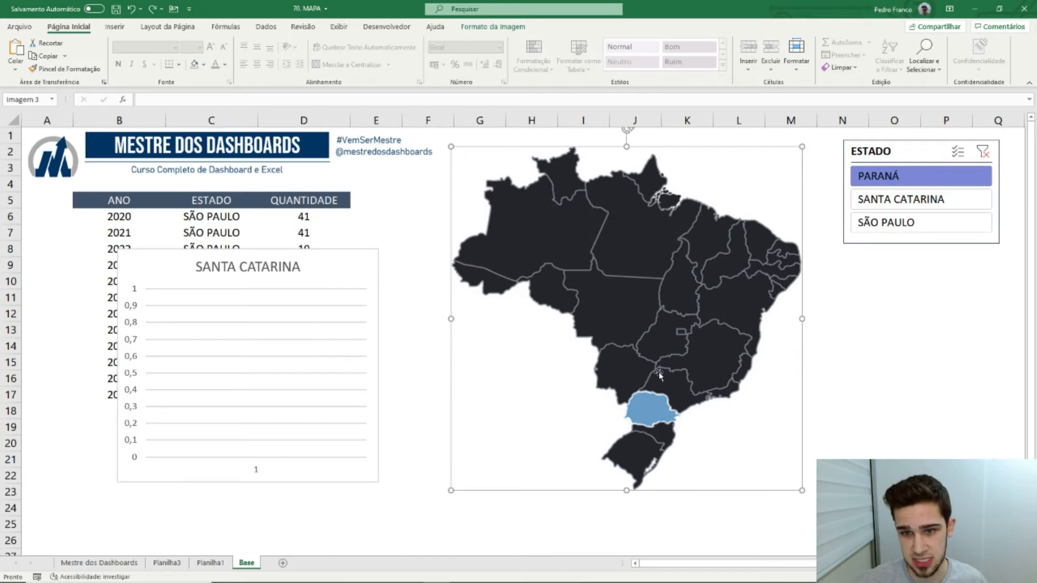
Group the Paraná chart with the dark Brazil map and reposition the group slightly lower, between the data table and the slicer
left_click(656, 402)
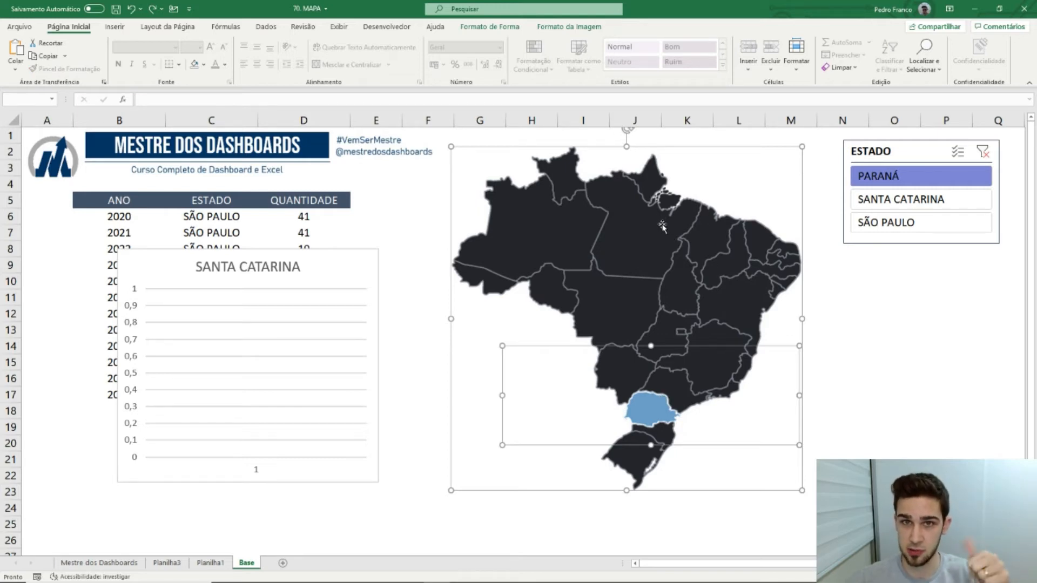
right_click(645, 229)
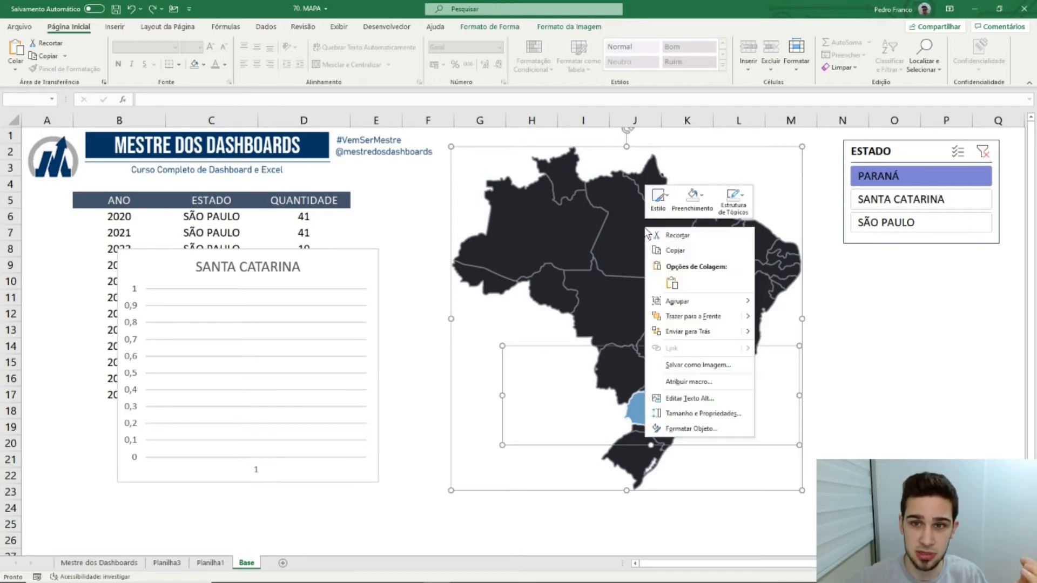
mouse_move(693, 302)
left_click(762, 301)
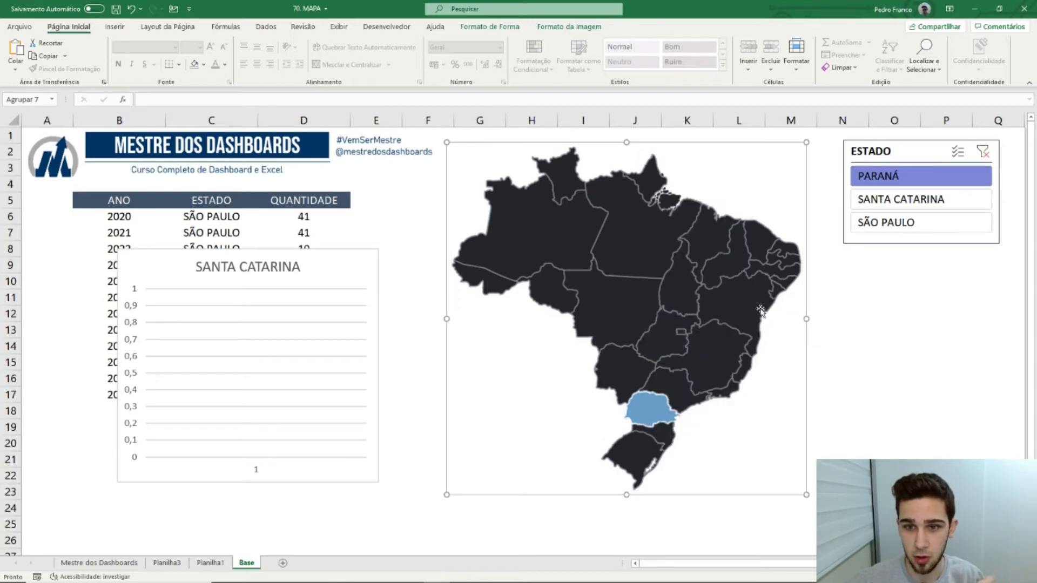
left_click(858, 355)
mouse_move(677, 265)
left_mouse_down()
mouse_move(804, 230)
mouse_move(636, 322)
mouse_move(667, 270)
mouse_move(695, 265)
mouse_move(687, 267)
left_mouse_up()
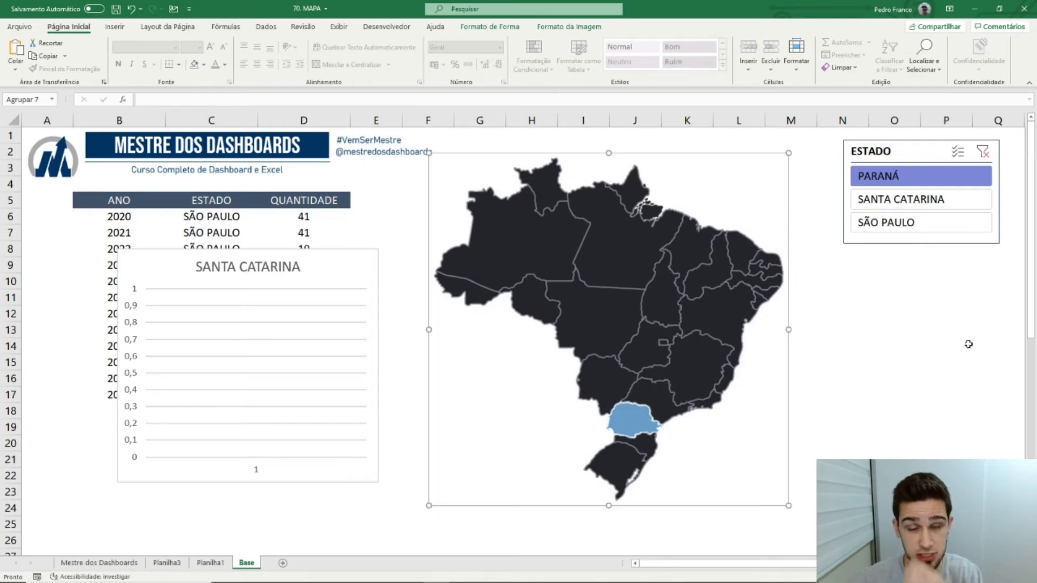
left_click(943, 335)
Filter the slicer to SANTA CATARINA, shift the Santa Catarina chart toward the map and set its chart area to no fill
left_click(893, 201)
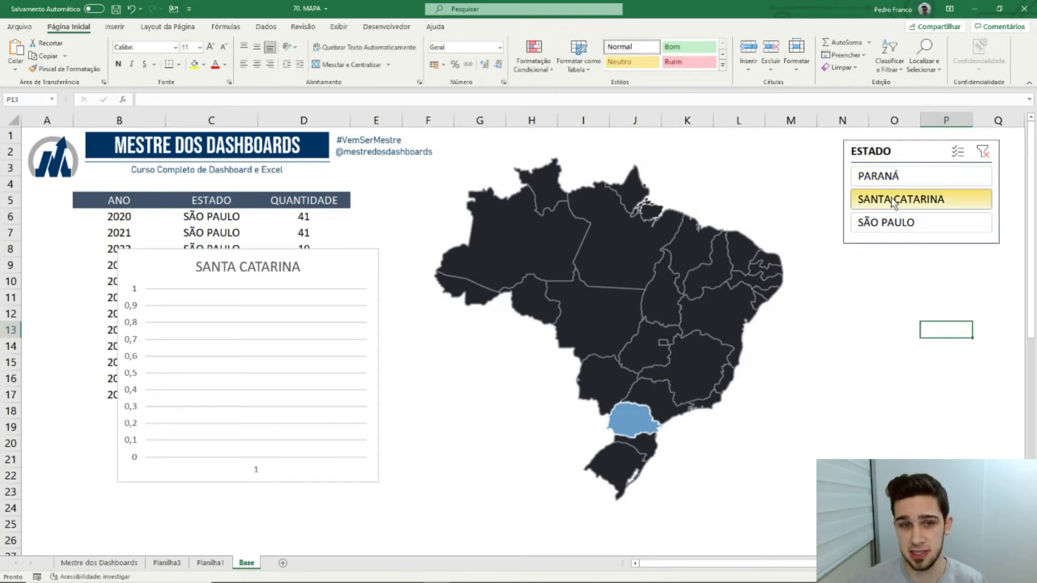
left_click_drag(337, 268, 494, 243)
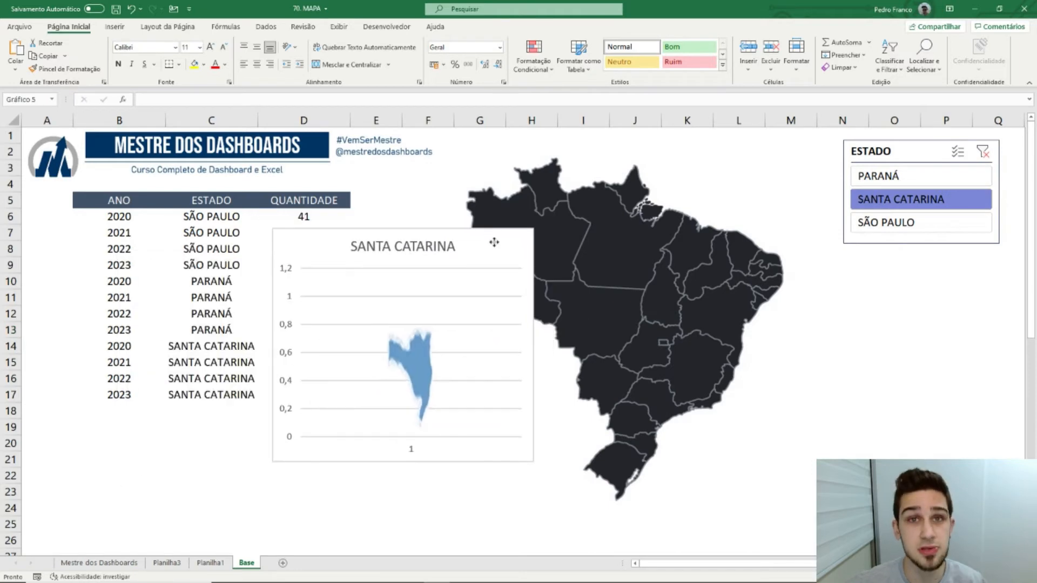
left_click(547, 27)
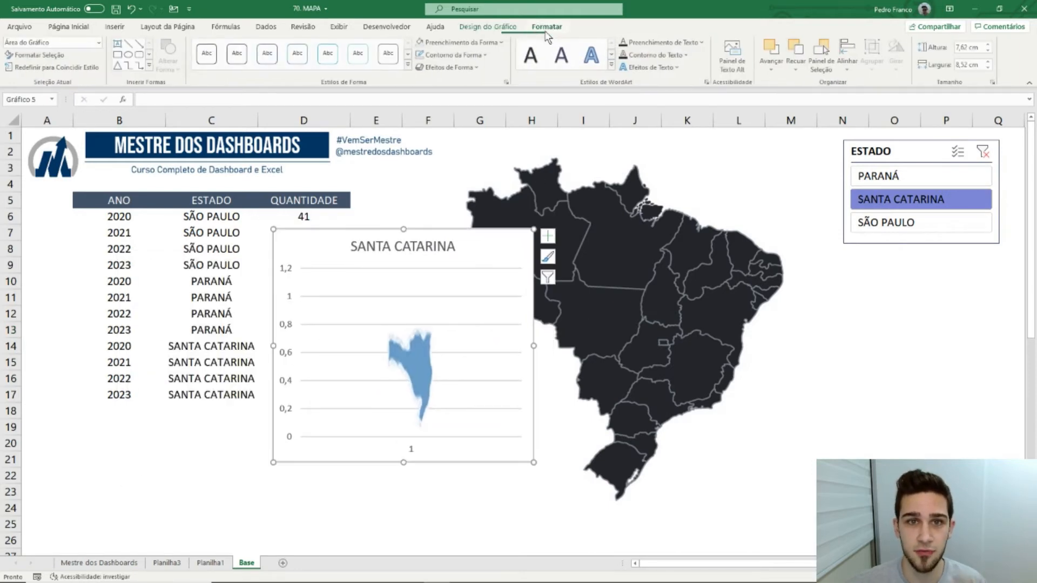
left_click(421, 43)
Delete the title, vertical axis, gridlines and horizontal axis from the Santa Catarina chart
left_click(411, 245)
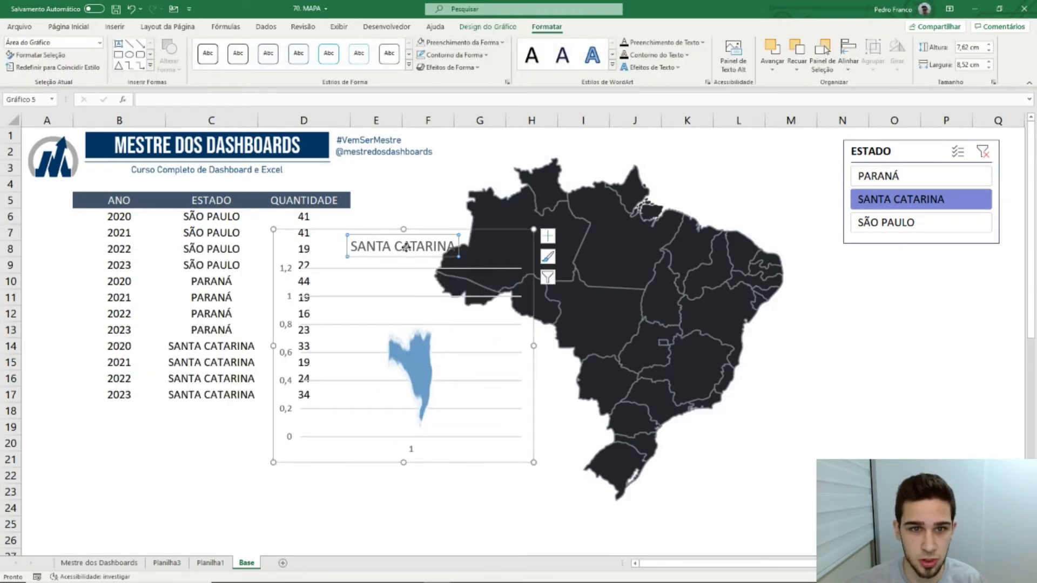
key("Delete")
left_click(290, 283)
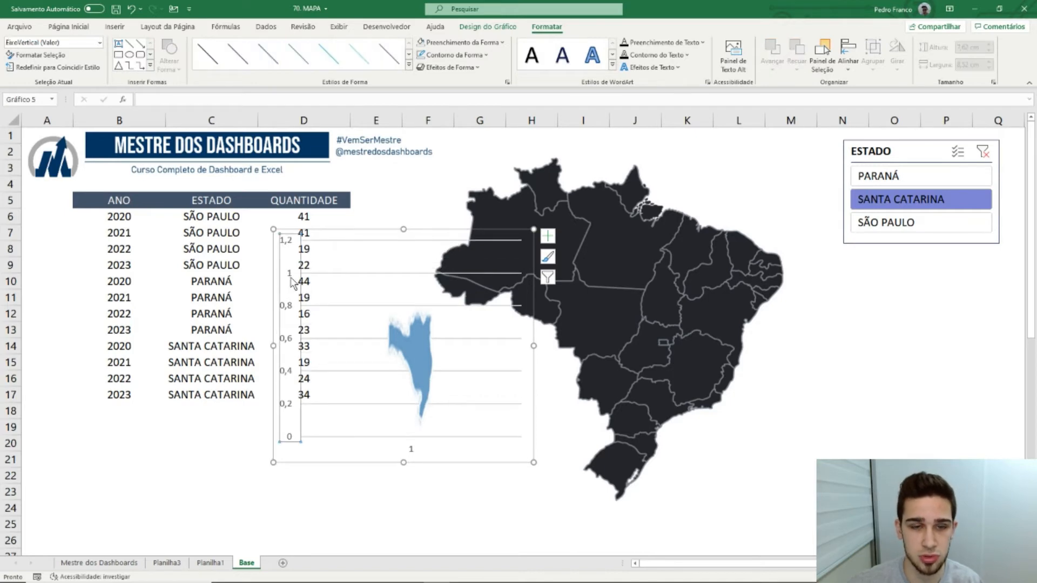
key("Delete")
left_click(355, 275)
key("Delete")
left_click(405, 452)
key("Delete")
Overlay the Santa Catarina chart on its state in the map, sized to about 2.79 cm high and 8.08 cm wide
left_click_drag(404, 229, 664, 391)
left_click_drag(772, 434, 761, 436)
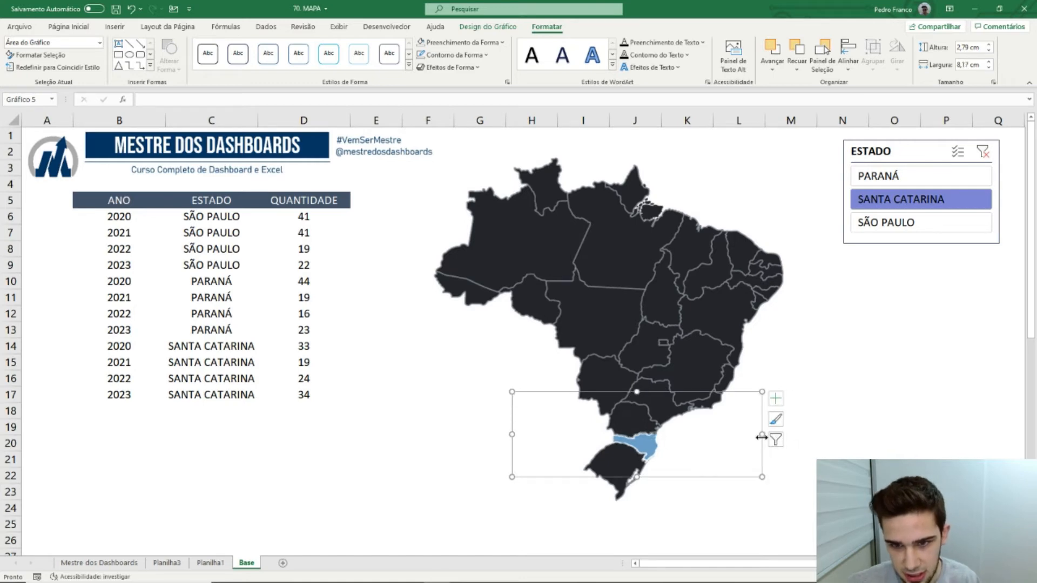
left_click_drag(761, 434, 761, 435)
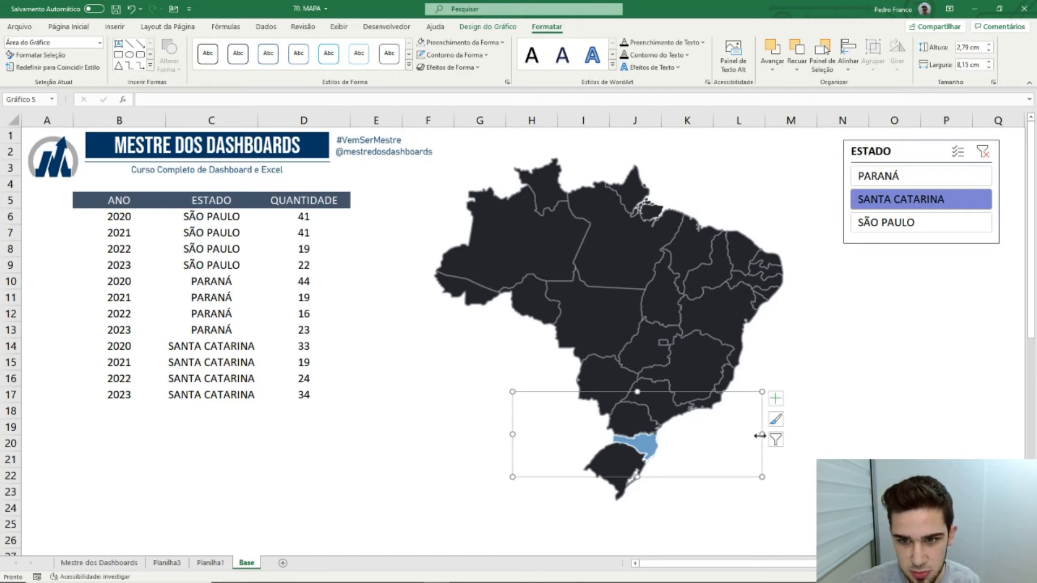
left_click_drag(762, 434, 759, 435)
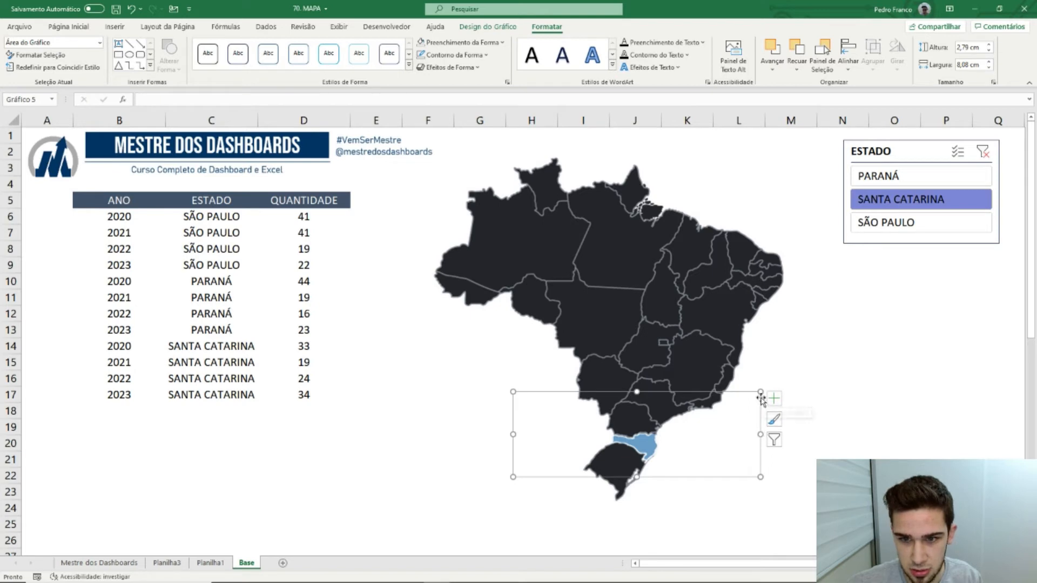
left_click(889, 399)
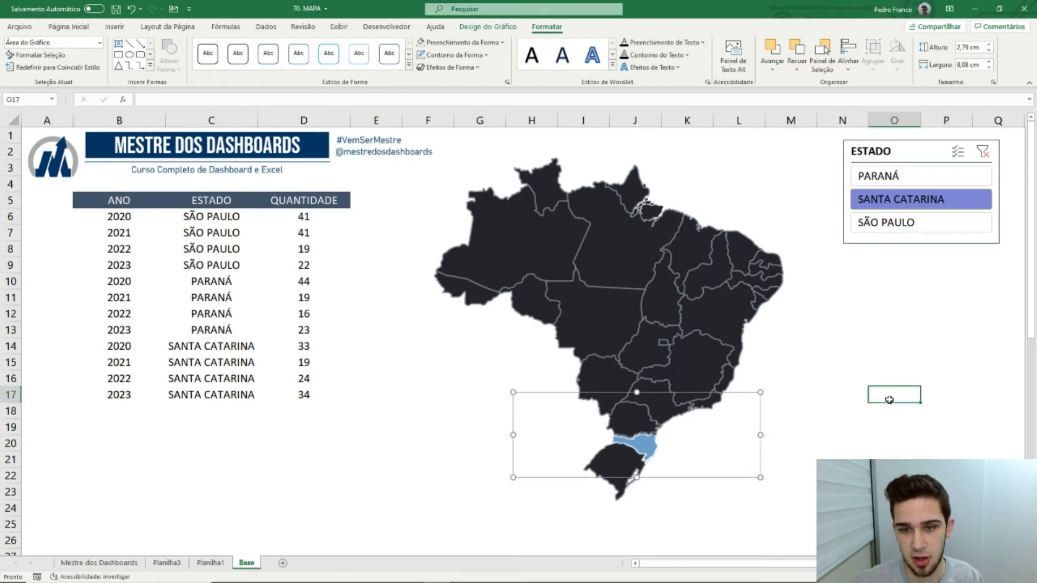
Test the map highlight by switching the slicer repeatedly between PARANÁ and SANTA CATARINA, finishing on SANTA CATARINA
left_click(927, 181)
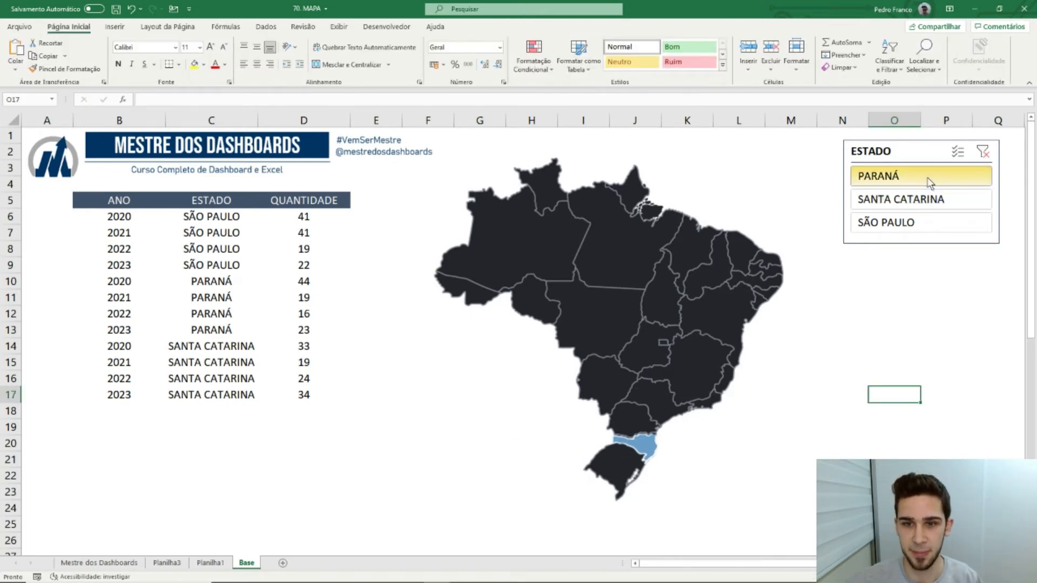
left_click(933, 199)
left_click(937, 179)
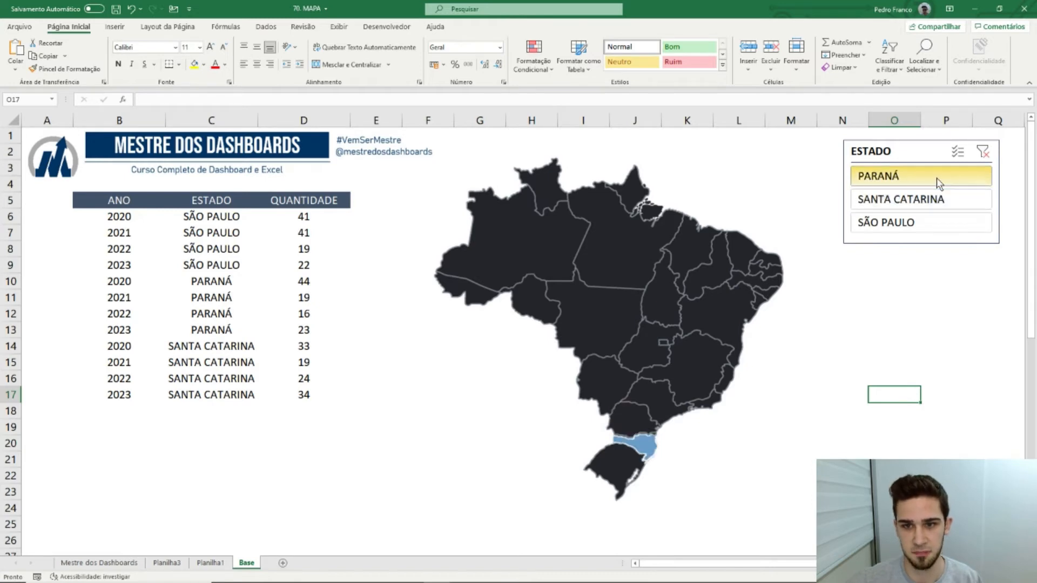
left_click(937, 200)
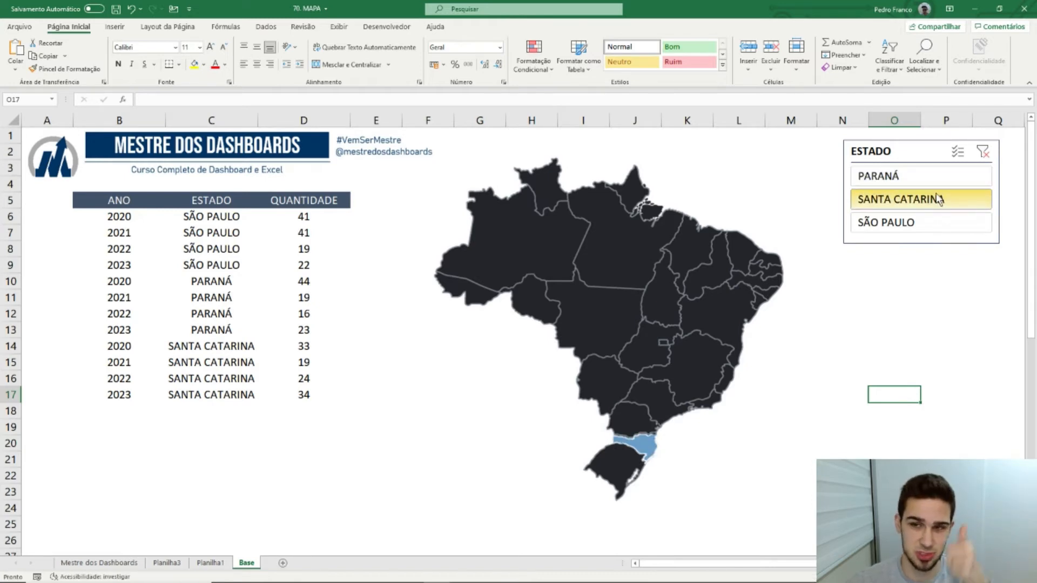
left_click(928, 178)
left_click(929, 199)
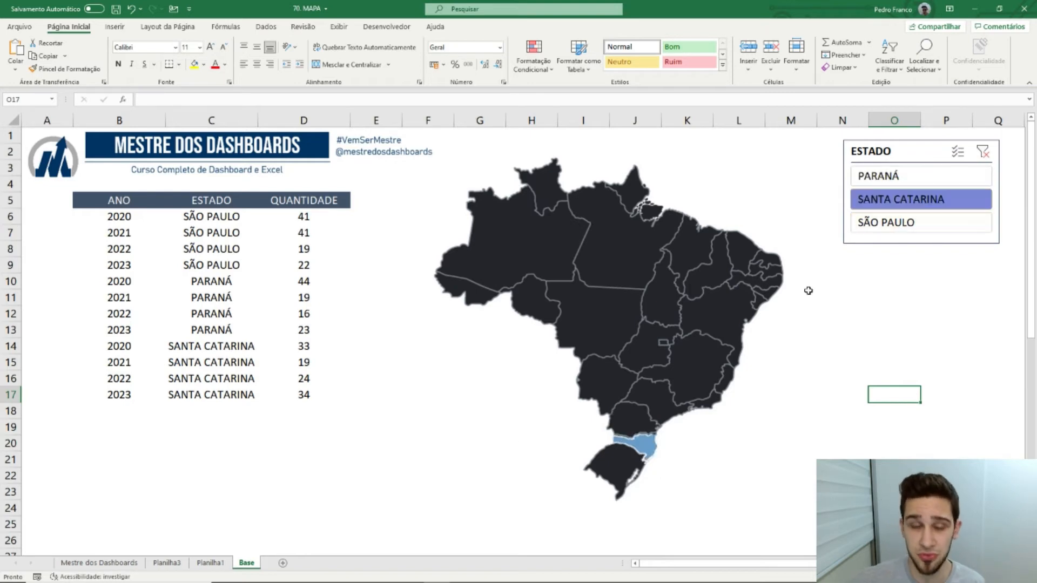
Filter the slicer to SÃO PAULO and check the São Paulo flag formula in F6 of Planilha1
left_click(210, 562)
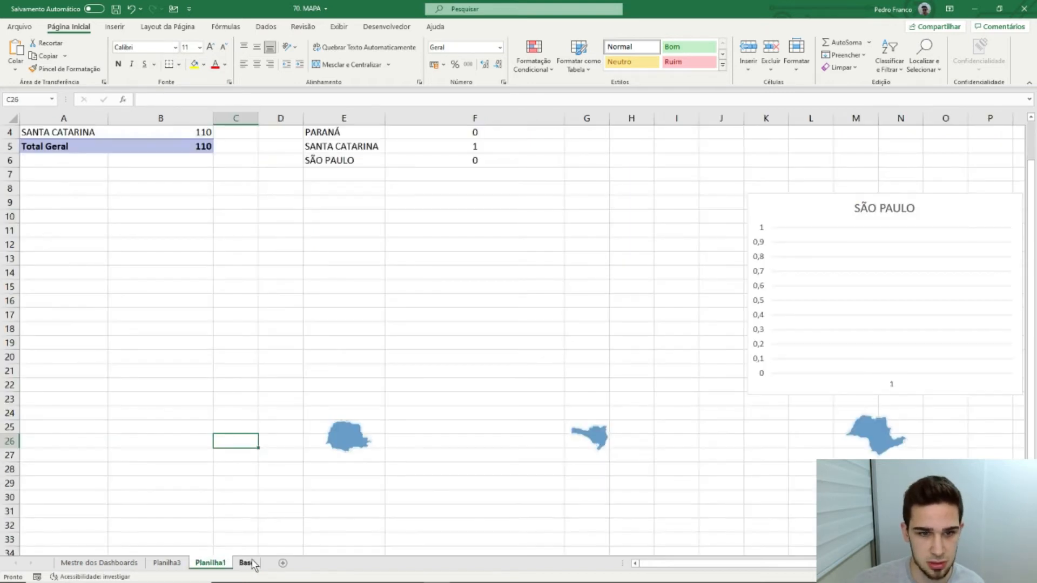
left_click(246, 563)
left_click(888, 226)
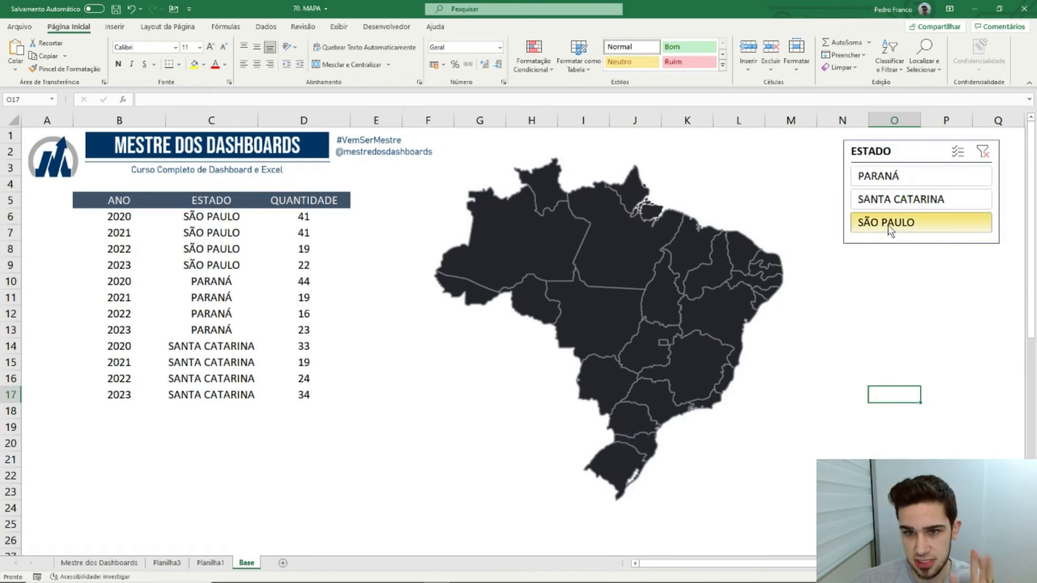
left_click(210, 563)
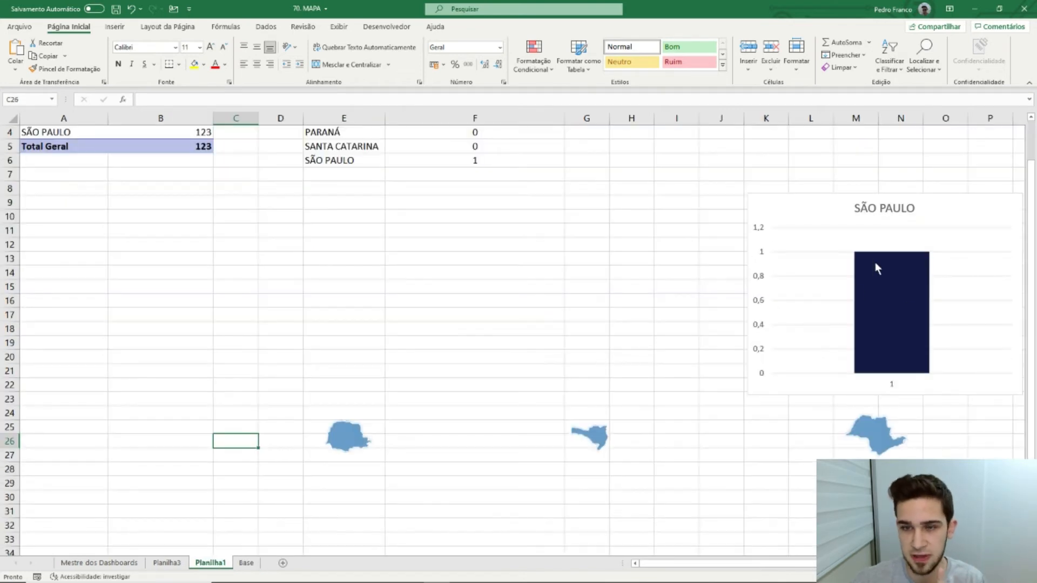
scroll(326, 254, "up", 1)
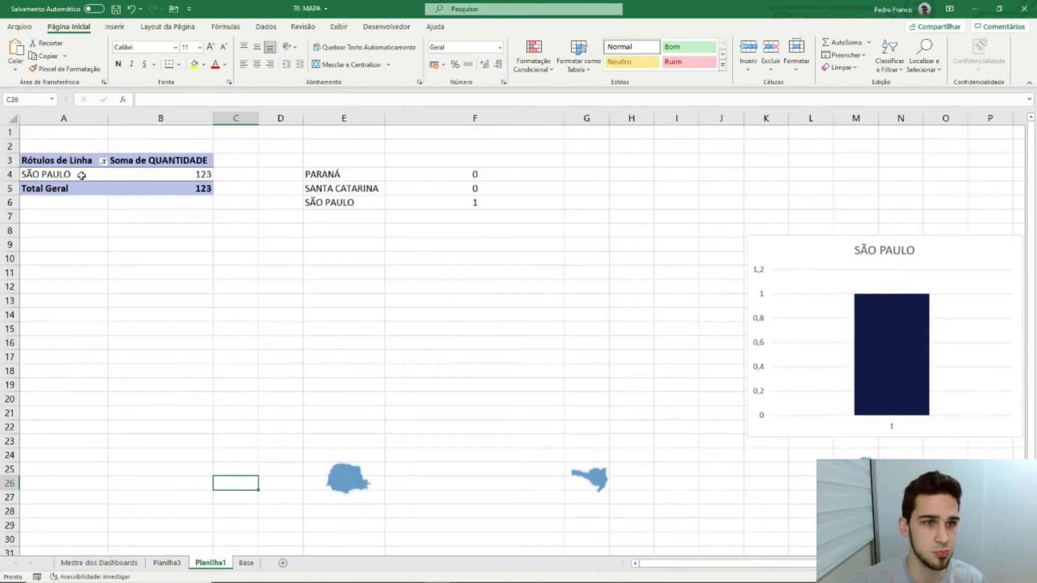
left_click(466, 202)
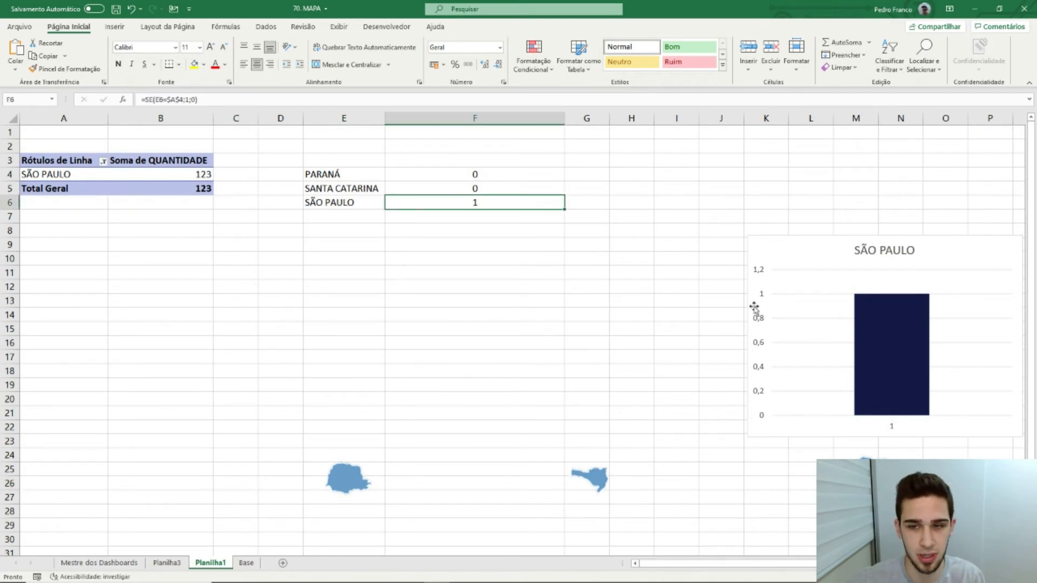
Fill the São Paulo chart's column on Planilha1 with the blue São Paulo state picture
left_click(873, 476)
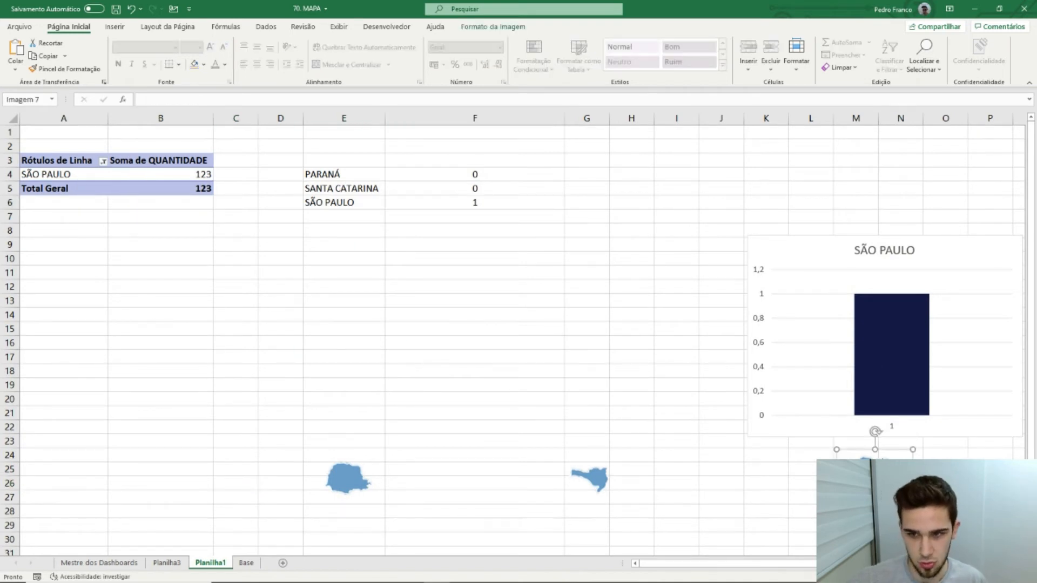
left_click(905, 348)
key("ctrl+v")
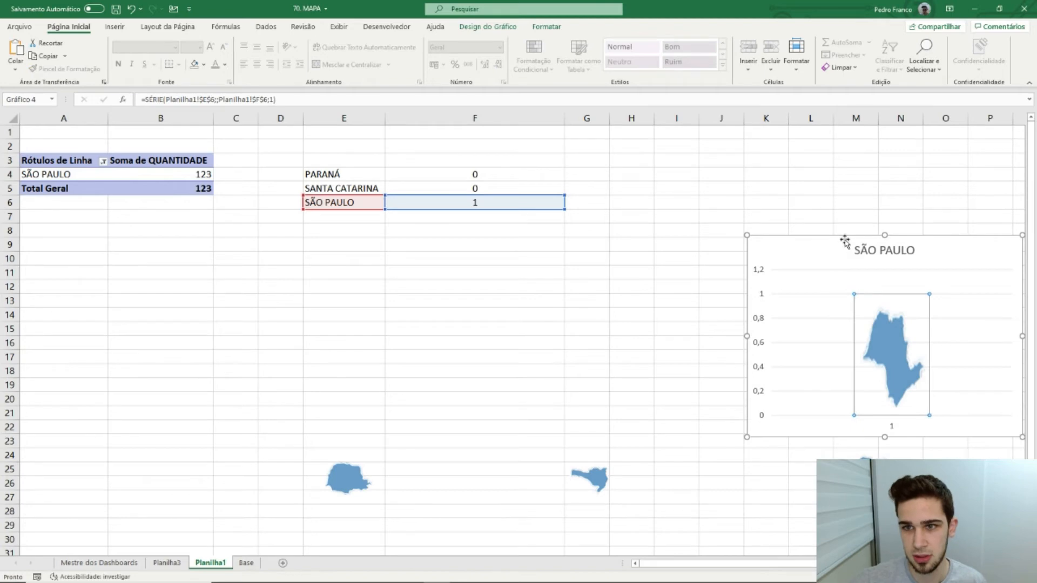
Move the São Paulo chart from Planilha1 to the Base sheet and place it over the data table
key("ctrl+x")
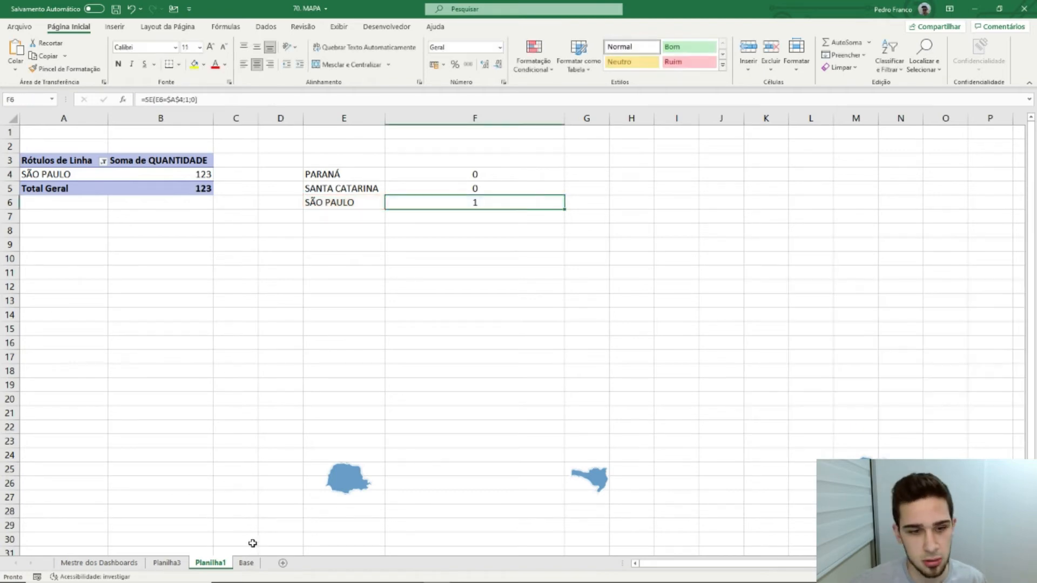
left_click(246, 562)
key("ctrl+v")
left_click_drag(913, 380, 300, 217)
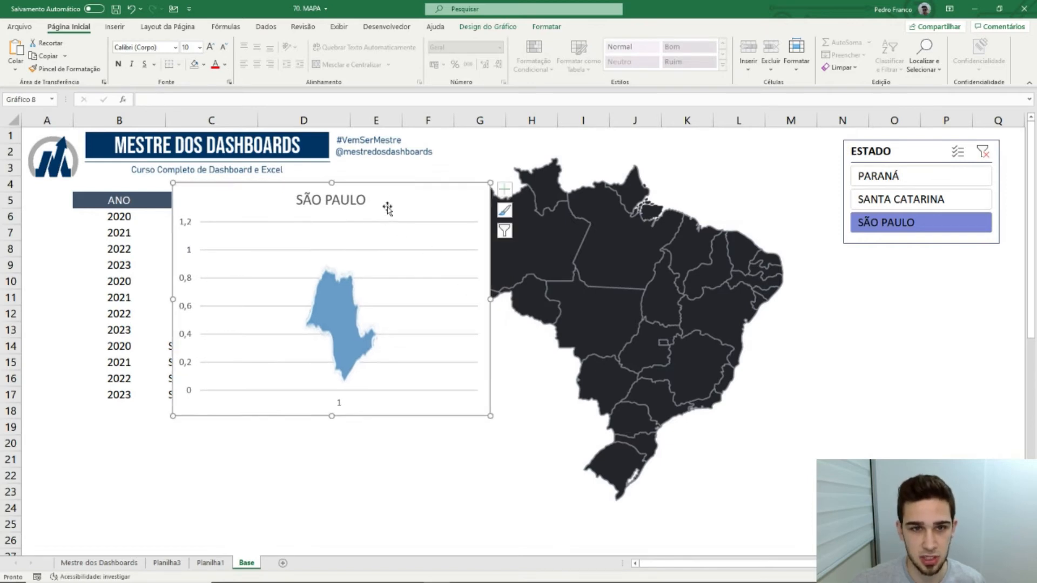
left_click_drag(387, 207, 322, 218)
Try moving the map group while switching the slicer between SANTA CATARINA and PARANÁ, and undo the move
left_click(912, 199)
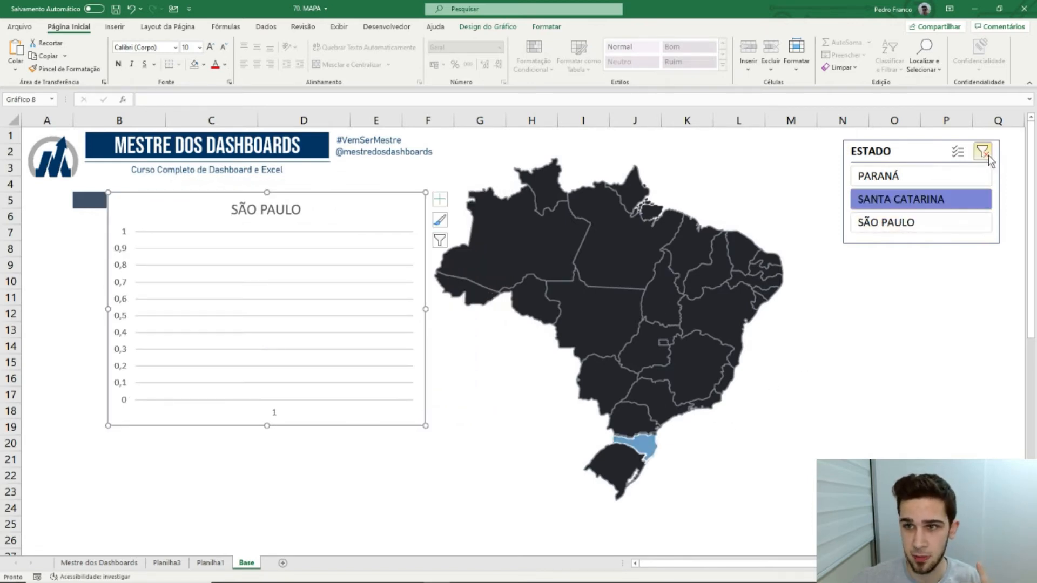
left_click(948, 176)
left_click_drag(645, 257, 684, 224)
left_click(893, 199)
key("ctrl+z")
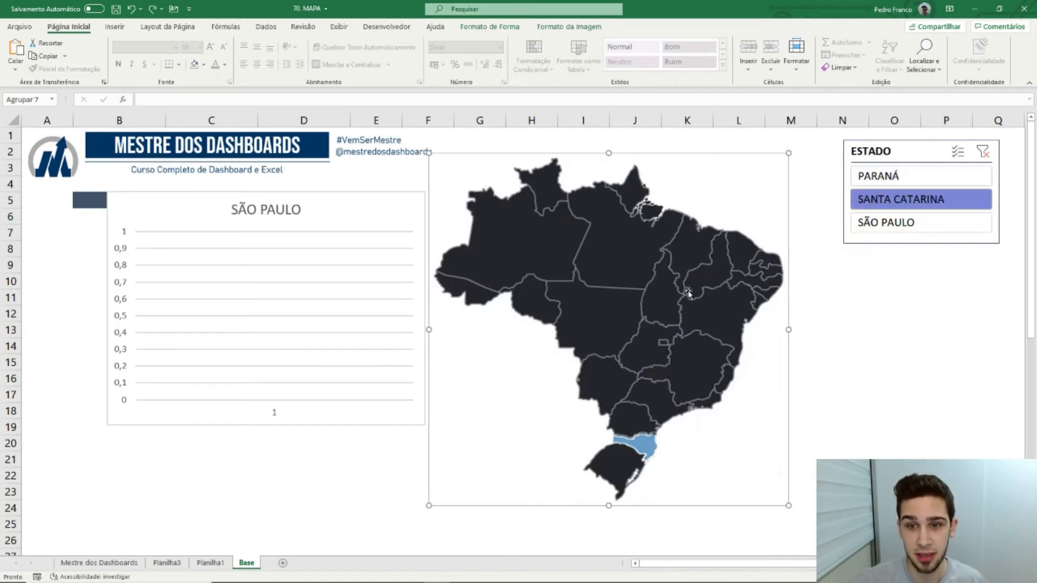
Group the Santa Catarina chart with the map group and test-move the combined group, leaving it slightly nearer the slicer
left_click(639, 444)
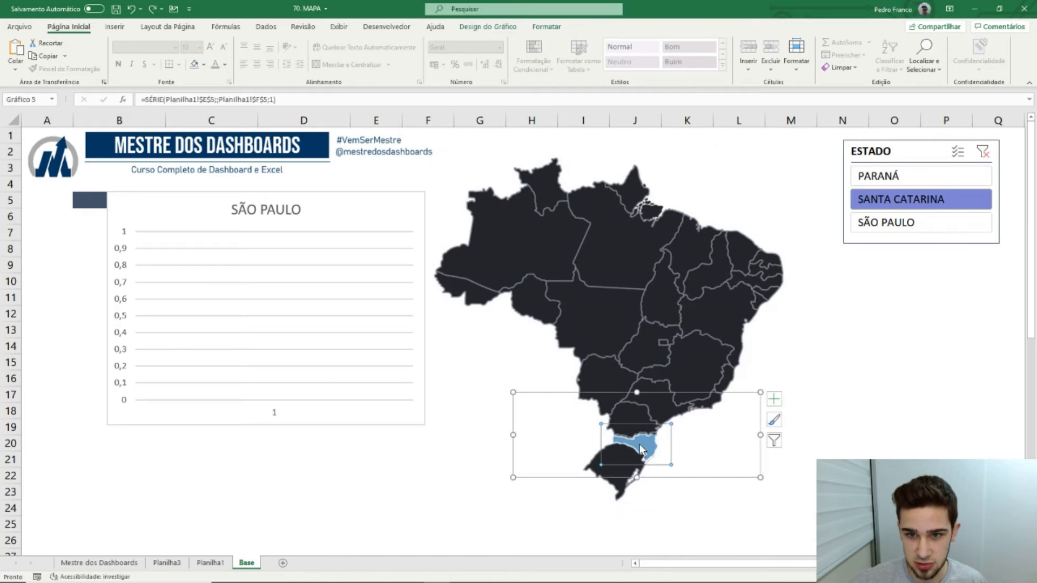
right_click(596, 301)
mouse_move(670, 369)
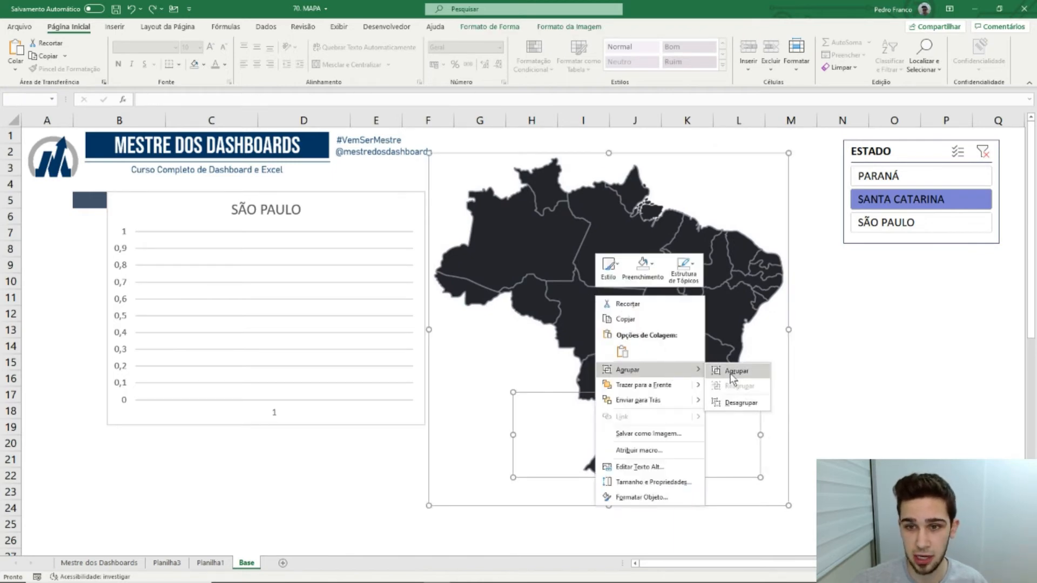
left_click(733, 371)
left_click(878, 366)
left_click_drag(585, 275, 618, 261)
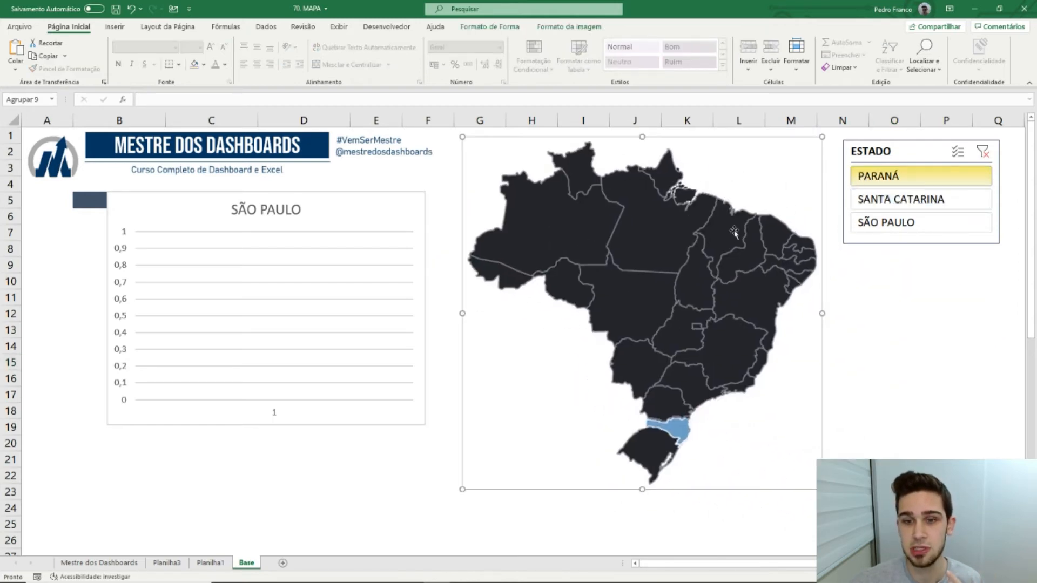
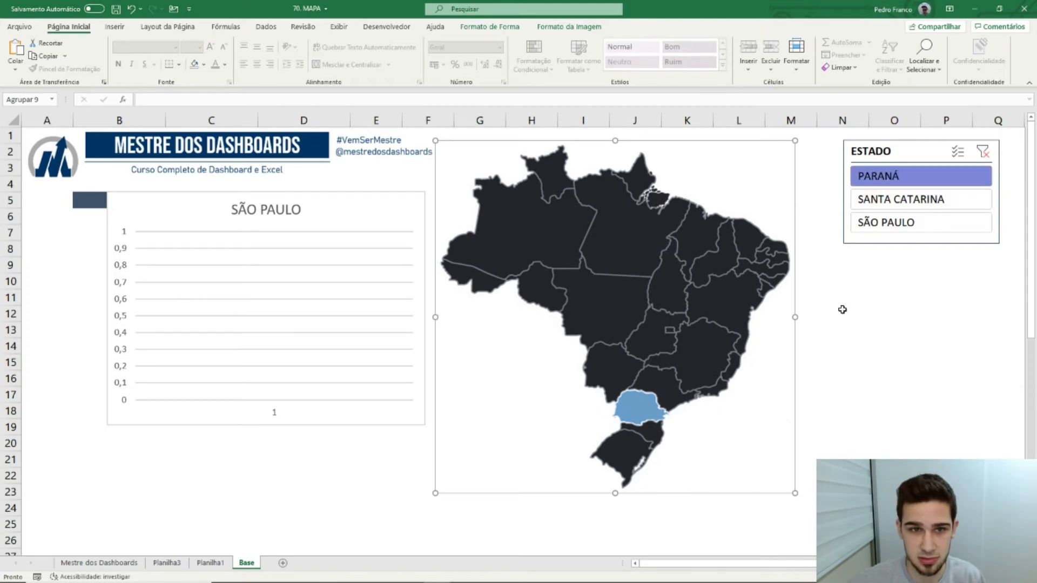
left_click_drag(652, 226, 676, 239)
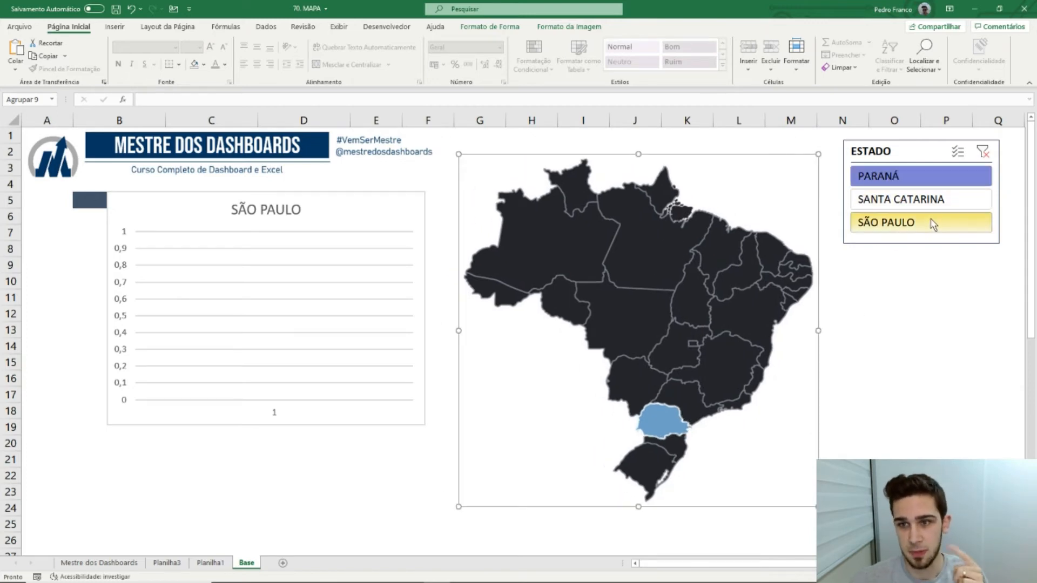
Filter the slicer to SÃO PAULO, remove the São Paulo chart's background fill, and move the chart off the table's upper rows toward the map
left_click(933, 224)
left_click(191, 214)
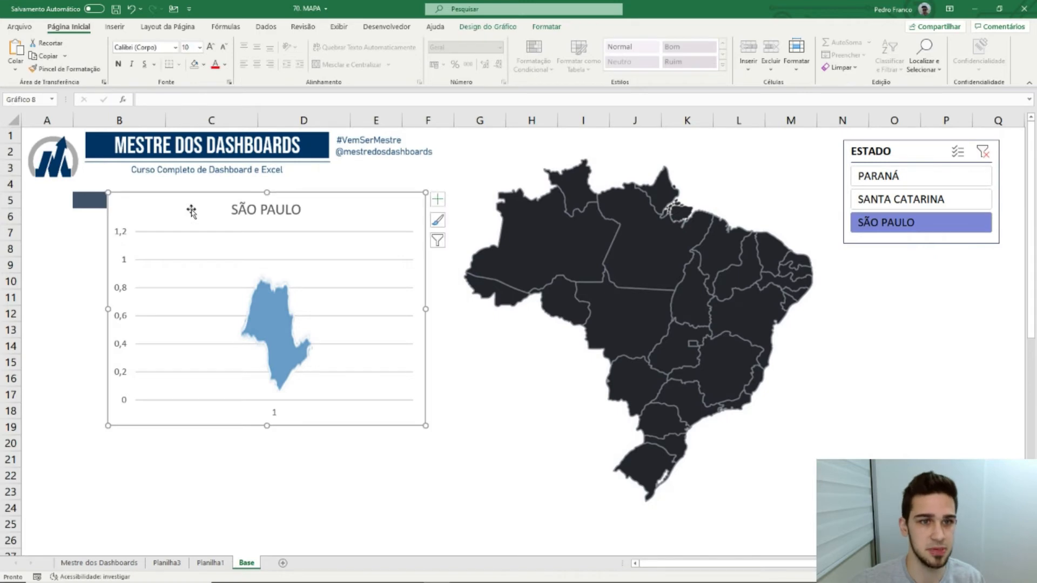
left_click(545, 26)
left_click(459, 42)
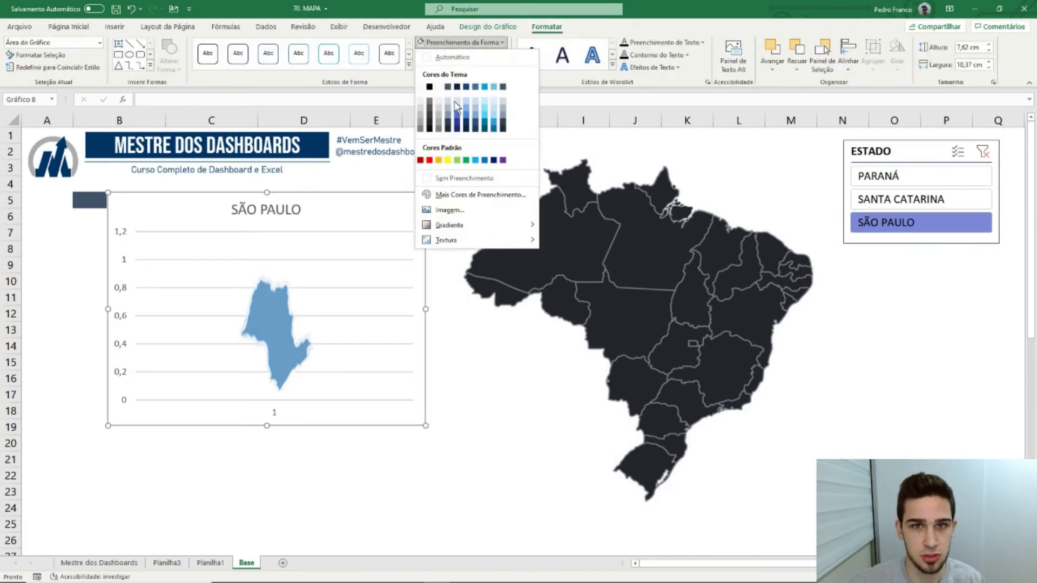
left_click(448, 174)
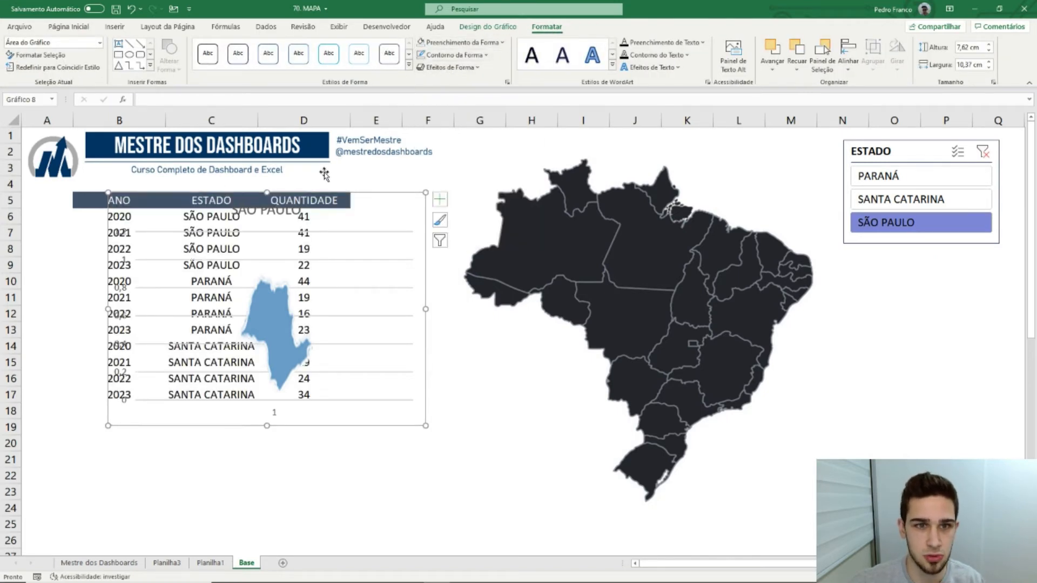
left_click_drag(323, 190, 504, 289)
Delete the São Paulo chart's title, vertical axis, horizontal axis and gridlines, leaving only the state picture
left_click(447, 301)
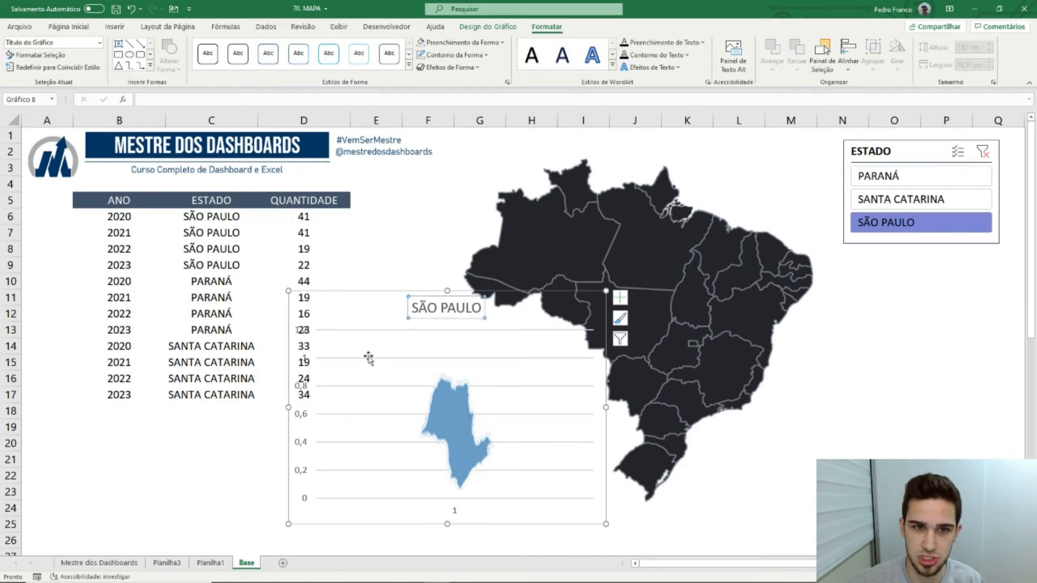
key("Delete")
left_click(304, 443)
key("Delete")
left_click(446, 509)
key("Delete")
left_click(351, 448)
key("Delete")
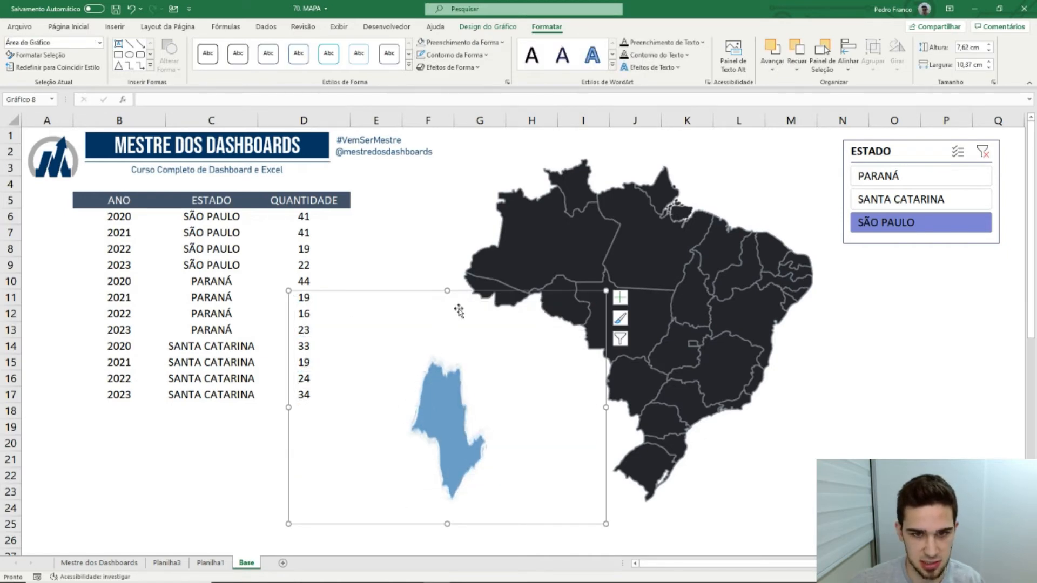
Resize the São Paulo chart to about 3.69 cm high by 9.37 cm wide and align its picture with São Paulo on the map
left_click_drag(447, 292, 709, 331)
left_click_drag(849, 444, 818, 443)
left_click_drag(688, 332, 697, 334)
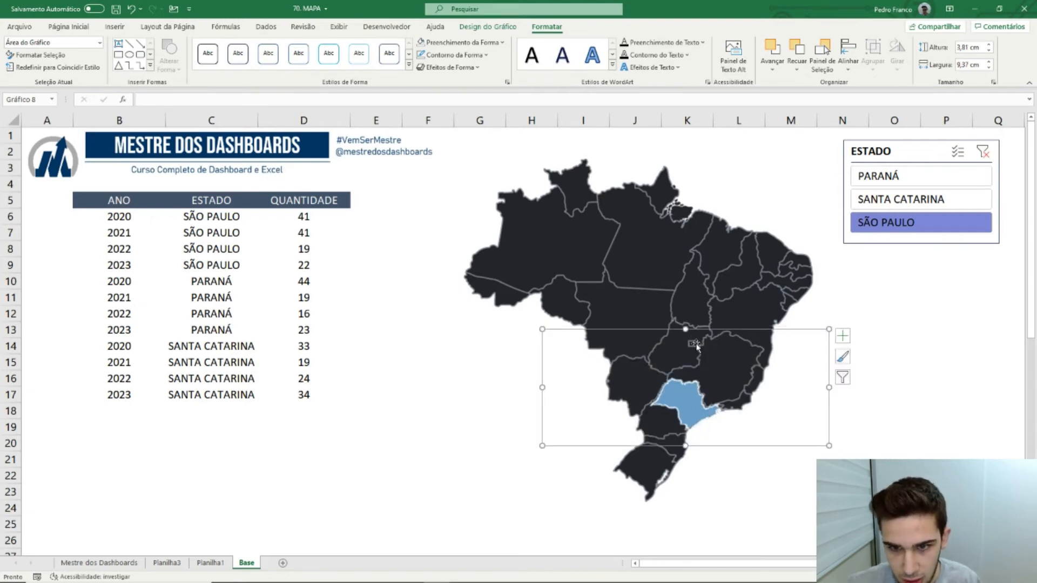
left_click_drag(686, 329, 685, 330)
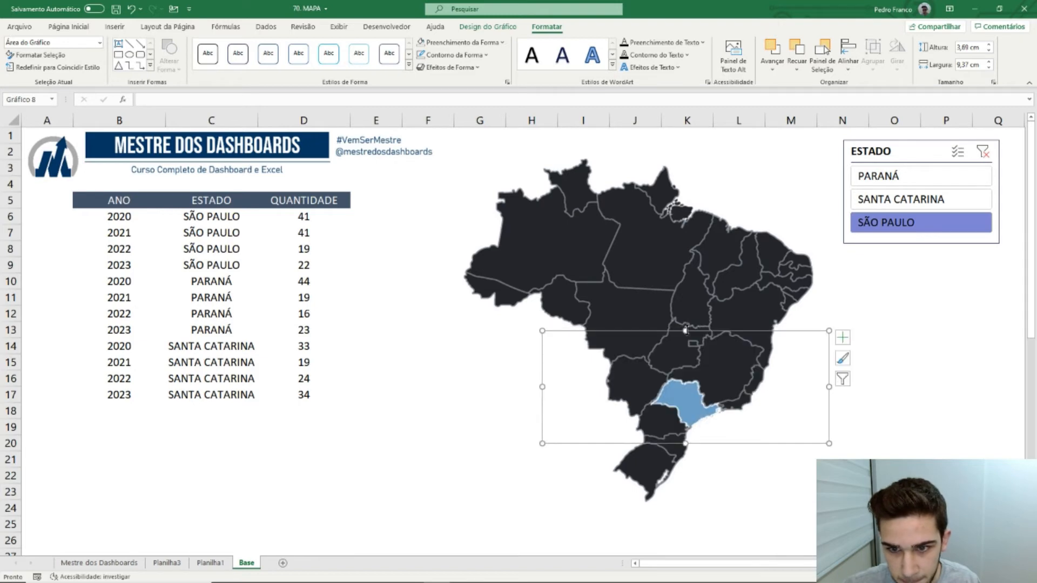
key("Down")
key("Left")
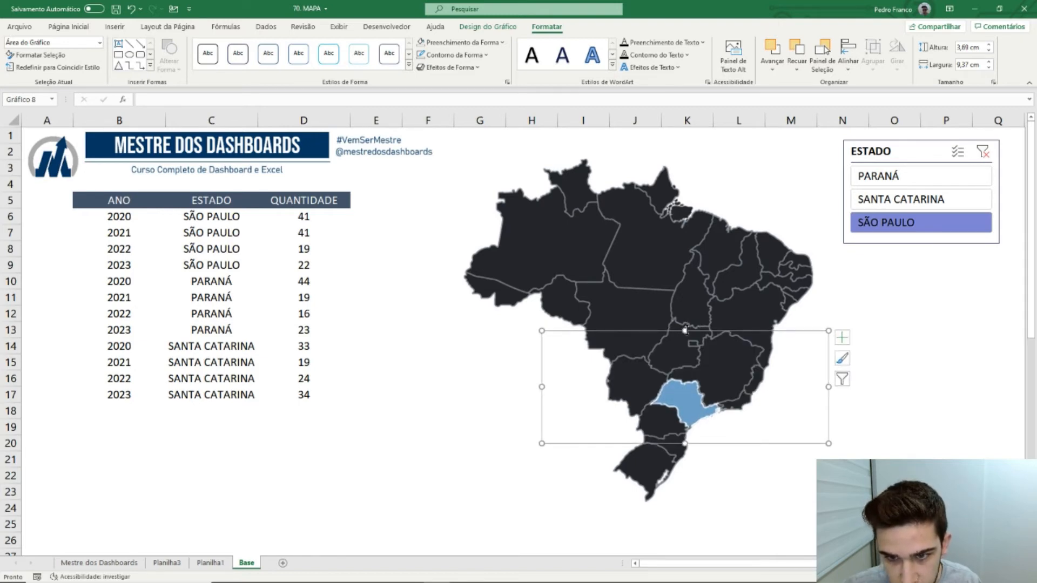
left_click_drag(828, 330, 829, 330)
key("Right")
left_click(928, 384)
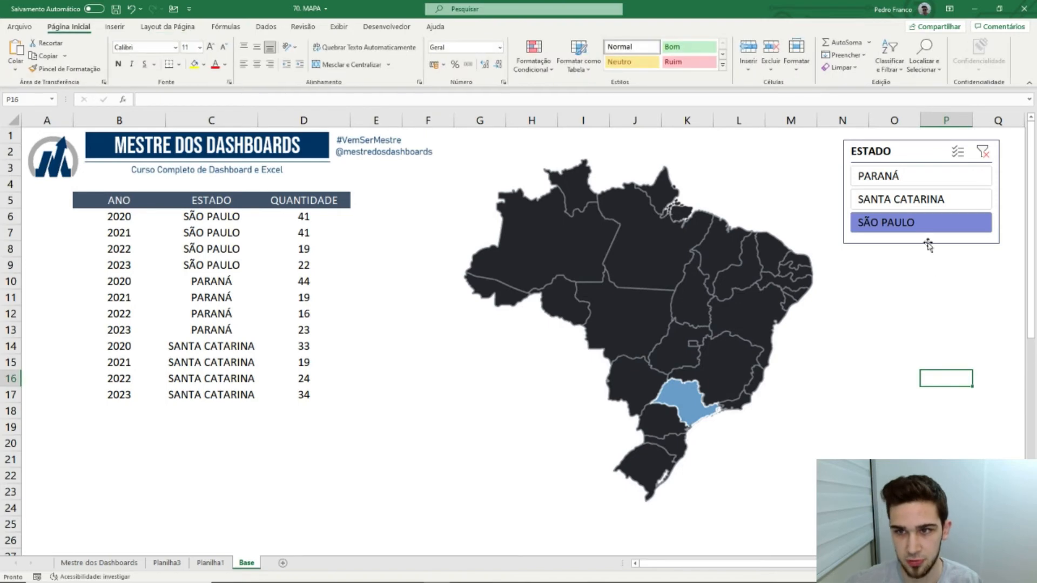
Test the map highlighting by switching the slicer to PARANÁ, SANTA CATARINA and SÃO PAULO in turn
left_click(901, 181)
left_click(909, 197)
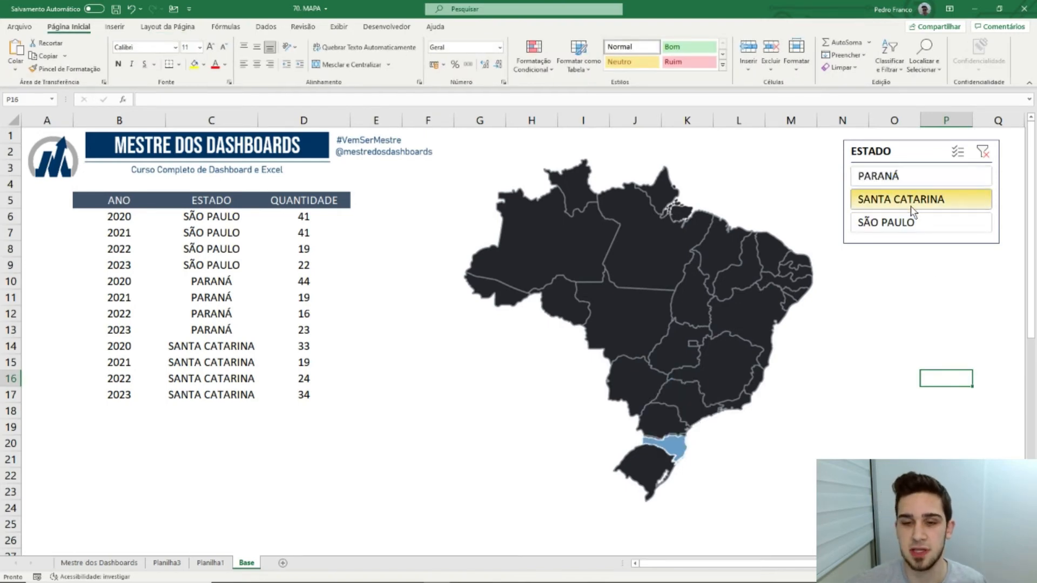
left_click(913, 223)
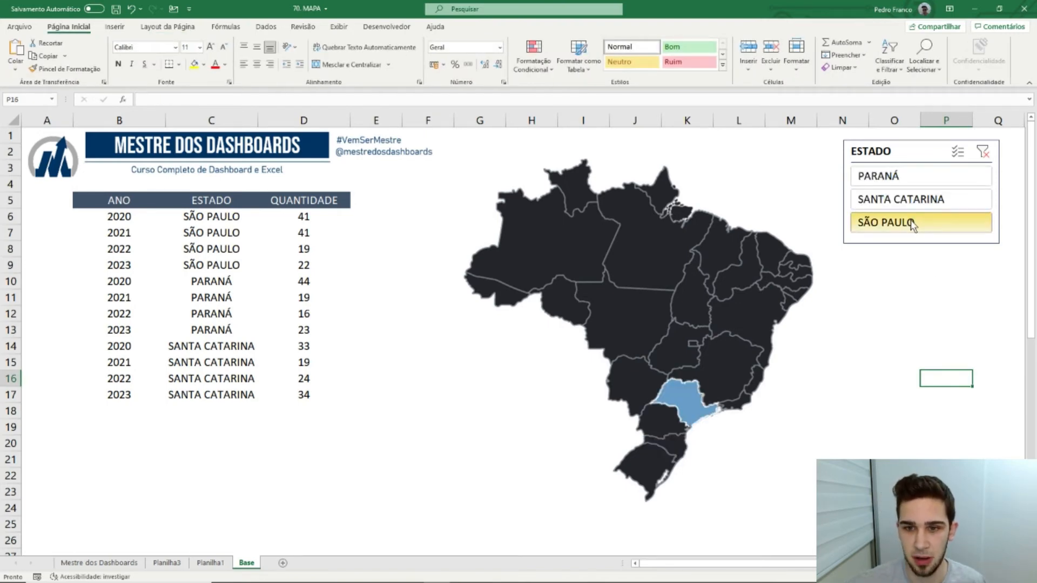
Group the São Paulo chart with the existing Brazil map group
left_click(682, 404)
left_click(626, 293, "ctrl")
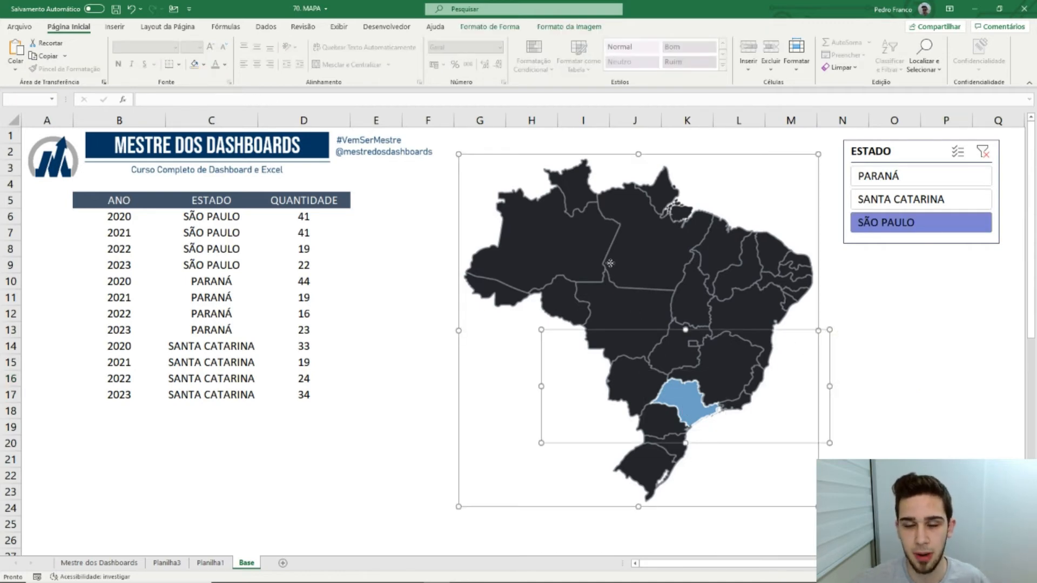
right_click(613, 265)
mouse_move(672, 335)
left_click(751, 338)
left_click(894, 362)
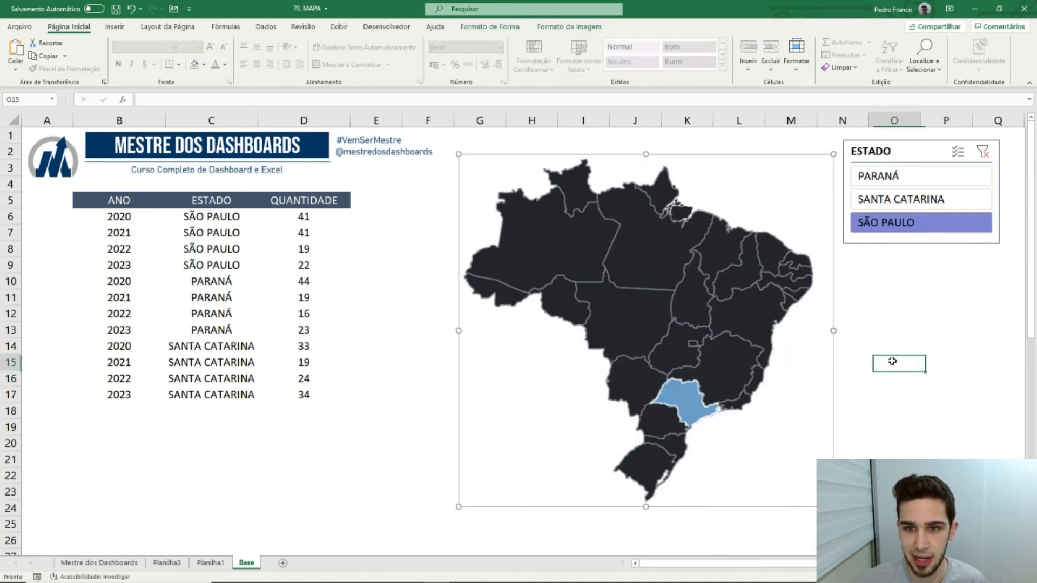
Test-move the combined map group while switching the slicer through all three states, leaving it slightly nearer the data table with SÃO PAULO selected
left_click(873, 179)
left_click_drag(725, 289, 647, 300)
left_click(890, 204)
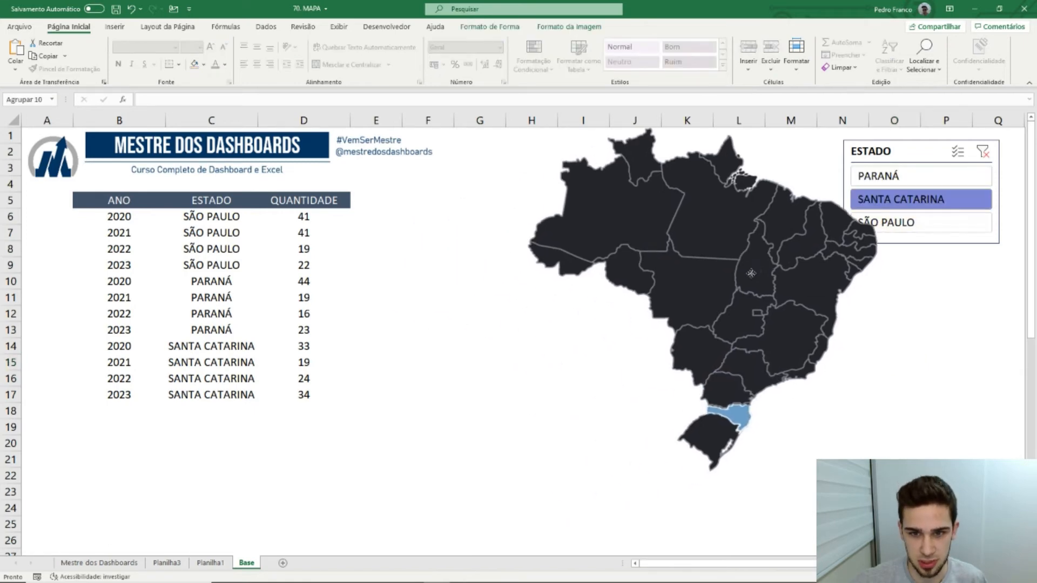
left_click(885, 222)
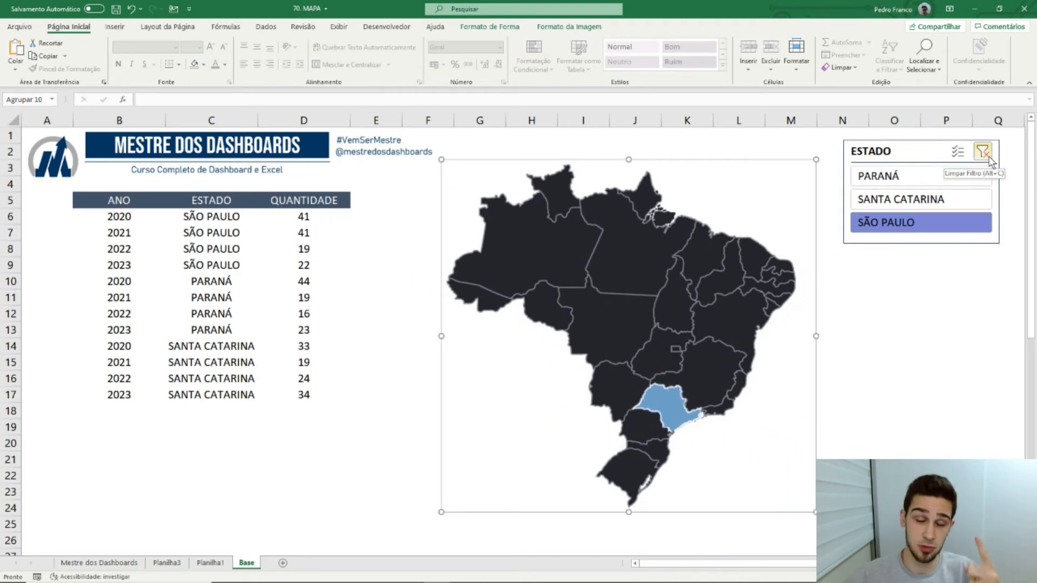
Select PARANÁ and SANTA CATARINA together in the slicer and inspect the PARANÁ flag formula in F4 on Planilha1
left_click(939, 183)
left_click(934, 200, "ctrl")
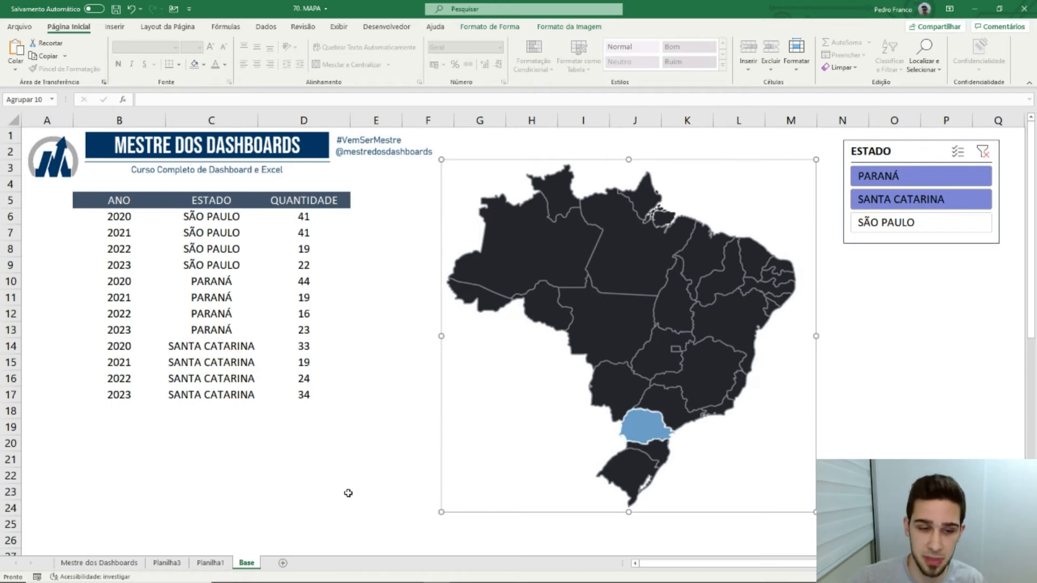
left_click(208, 563)
left_click(452, 288)
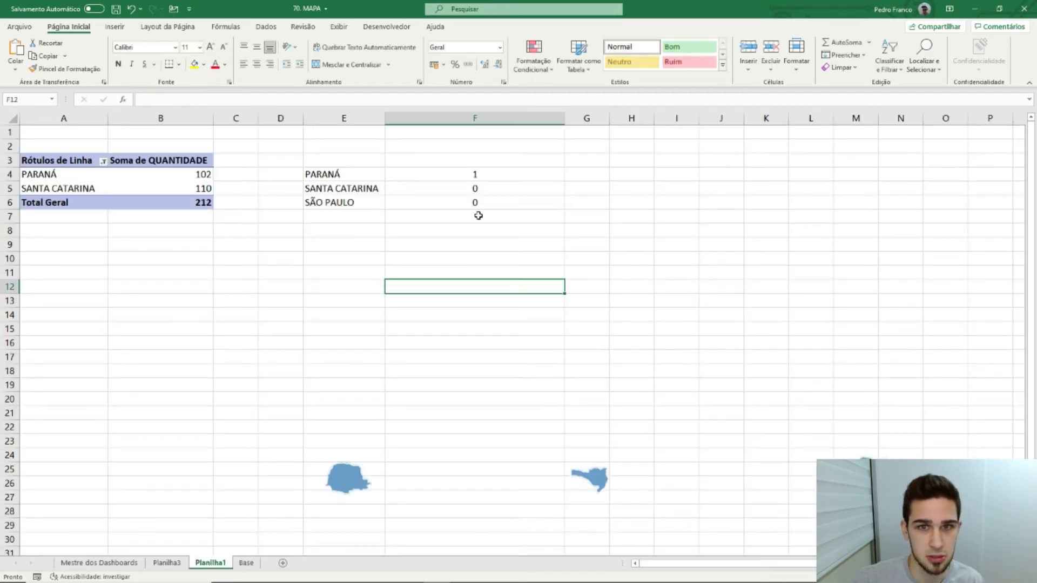
double_click(489, 170)
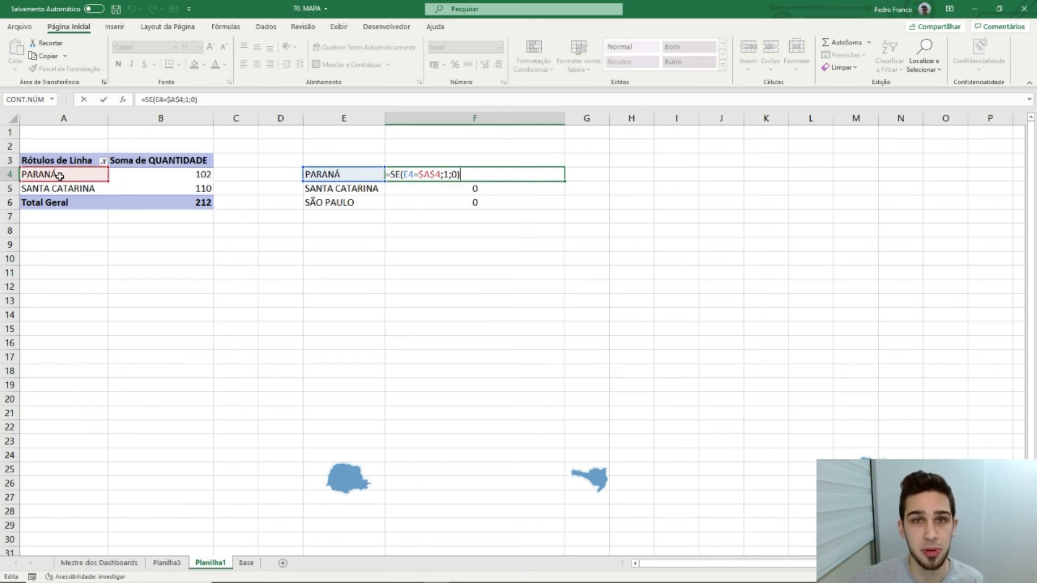
key("Escape")
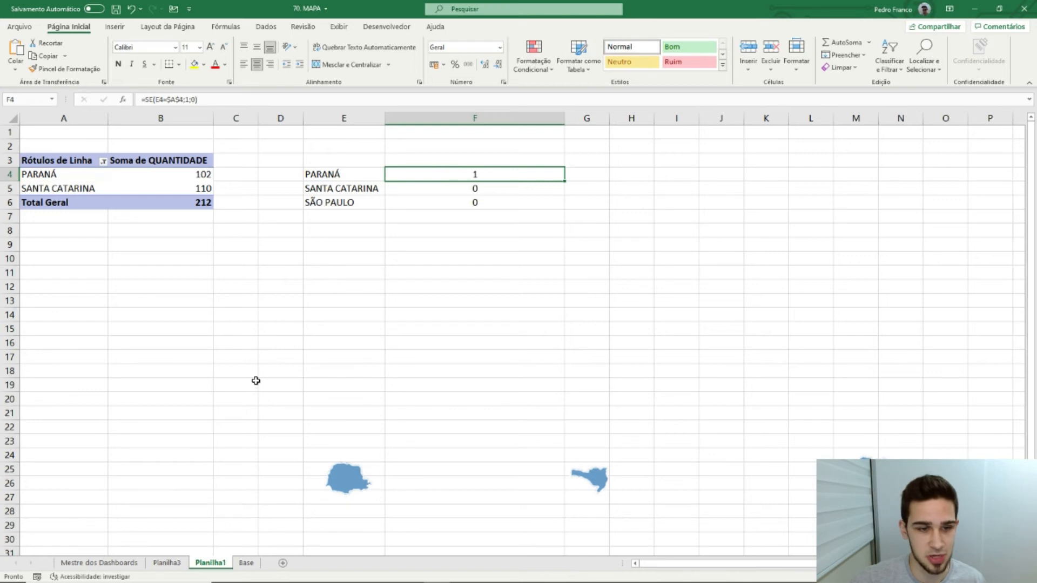
Compare the pivot table labels in A4 and A5 with the cell referenced by the flag formula in F4
left_click(52, 175)
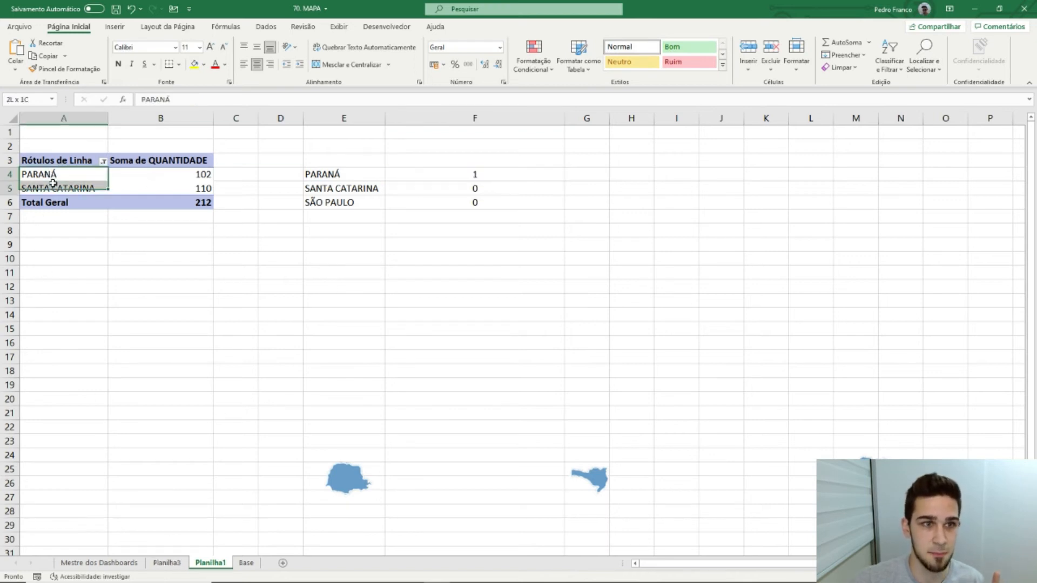
left_click(55, 188)
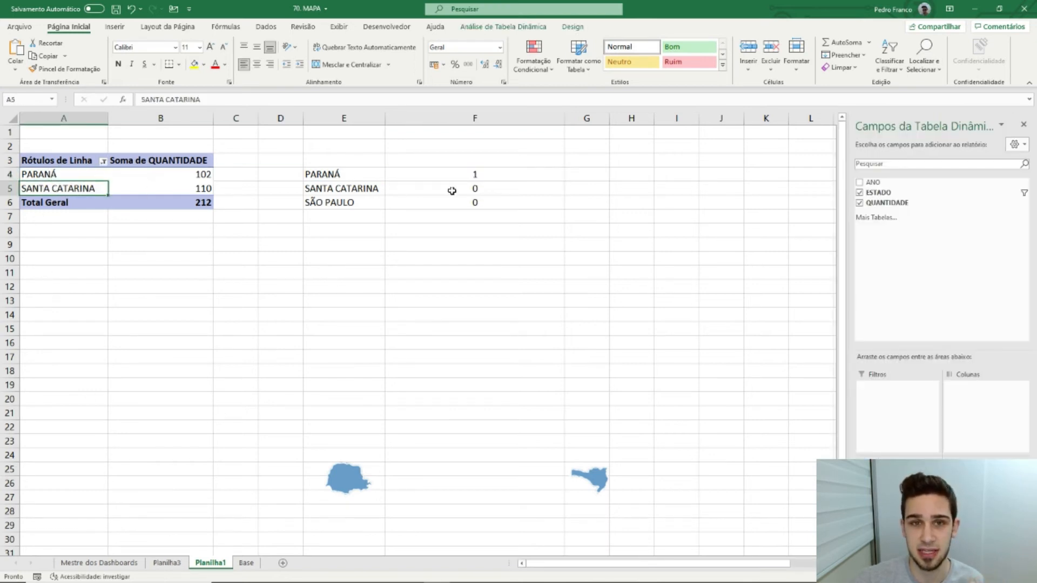
left_click(491, 173)
key("F2")
key("Escape")
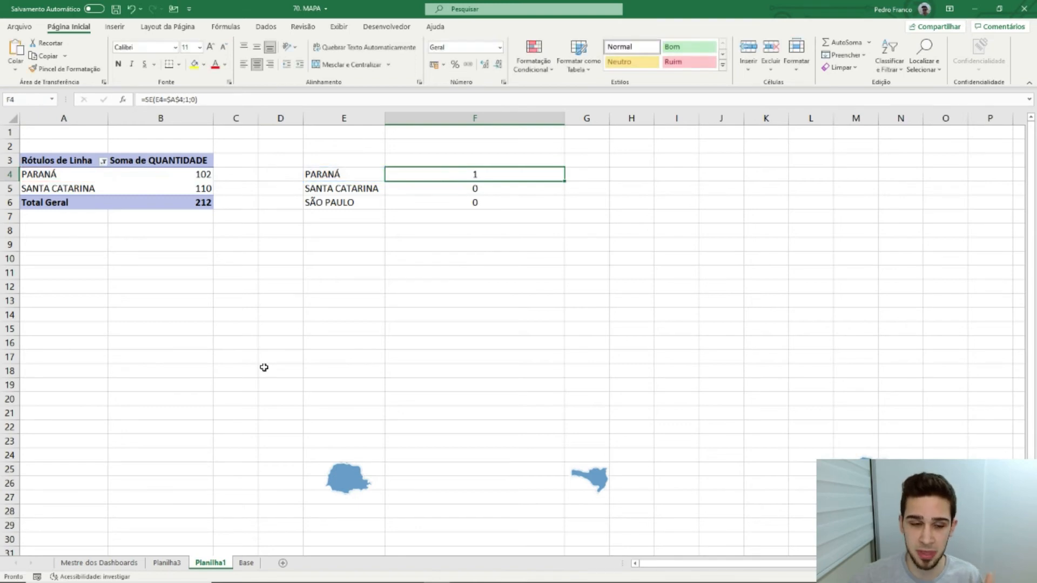
On the Base sheet, filter the slicer to PARANÁ, SANTA CATARINA and SÃO PAULO in turn, and clear the filter
left_click(246, 563)
left_click(891, 176)
left_click(907, 199)
left_click(918, 218)
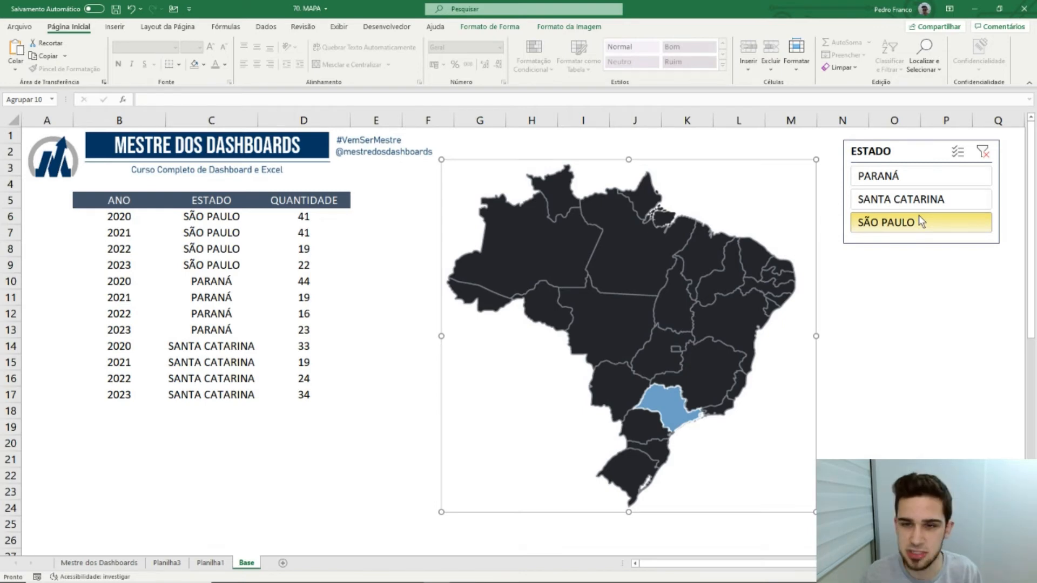
left_click(982, 152)
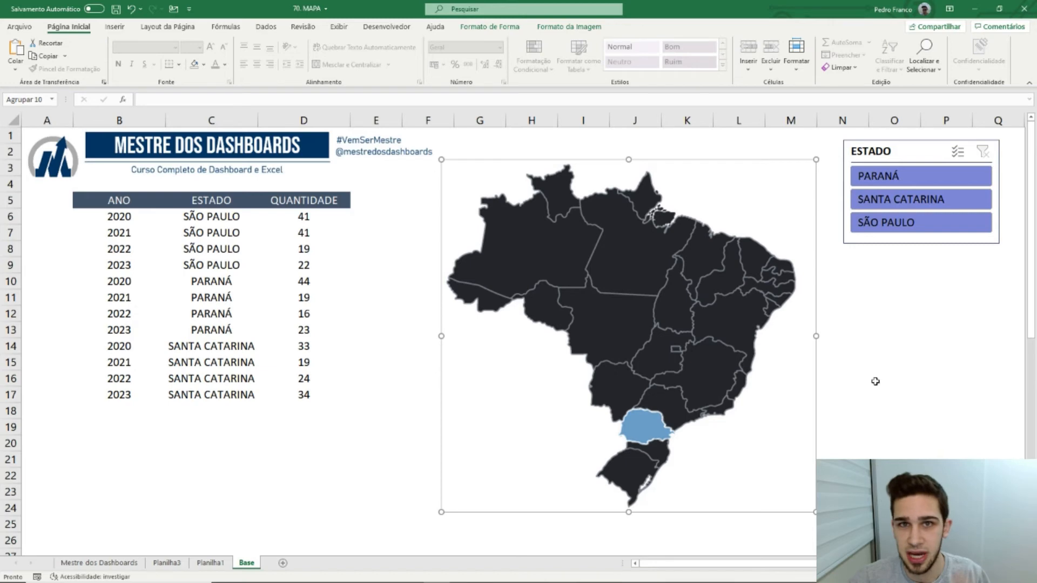
left_click(929, 364)
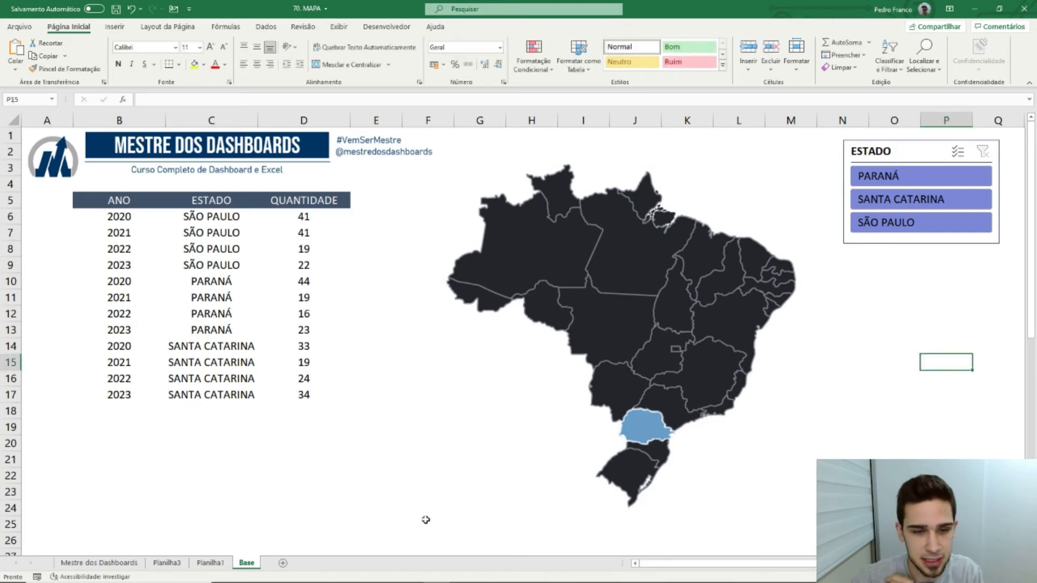
On Planilha1, stack the Paraná, Santa Catarina and São Paulo pictures in column A below the pivot table
left_click(210, 565)
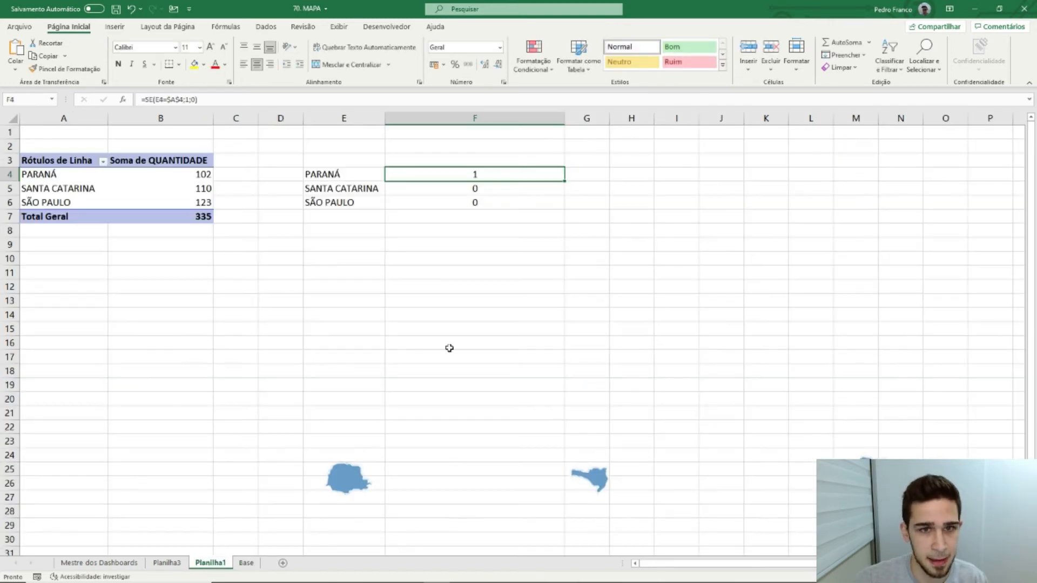
left_click_drag(352, 484, 97, 269)
left_click_drag(601, 479, 110, 312)
left_click_drag(805, 458, 88, 312)
left_click_drag(95, 265, 78, 260)
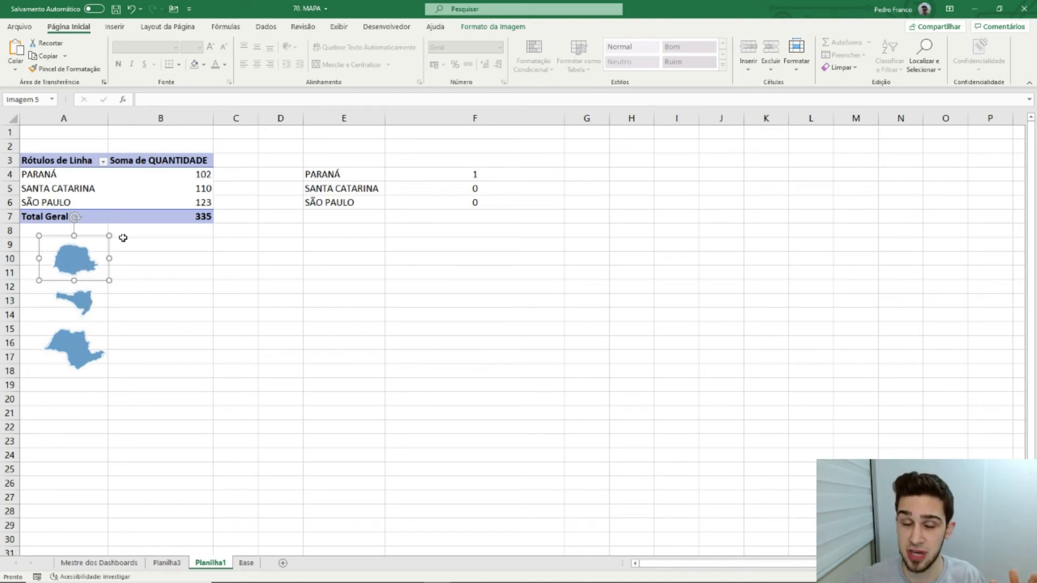
Review the Paraná picture's background removal and crop area without altering them, and check the Santa Catarina and São Paulo pictures
left_click(494, 28)
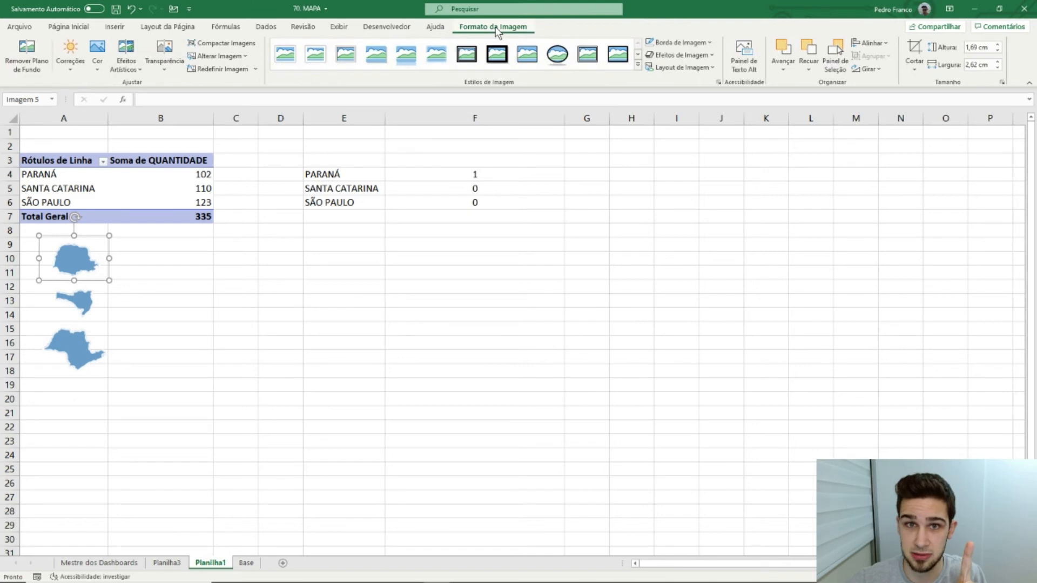
left_click(28, 54)
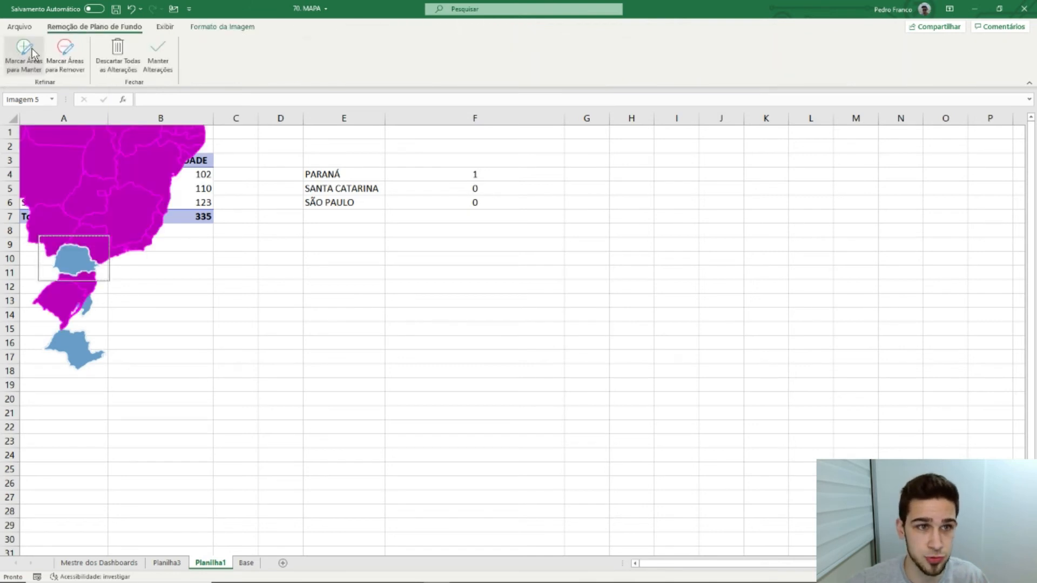
left_click(158, 54)
left_click(913, 50)
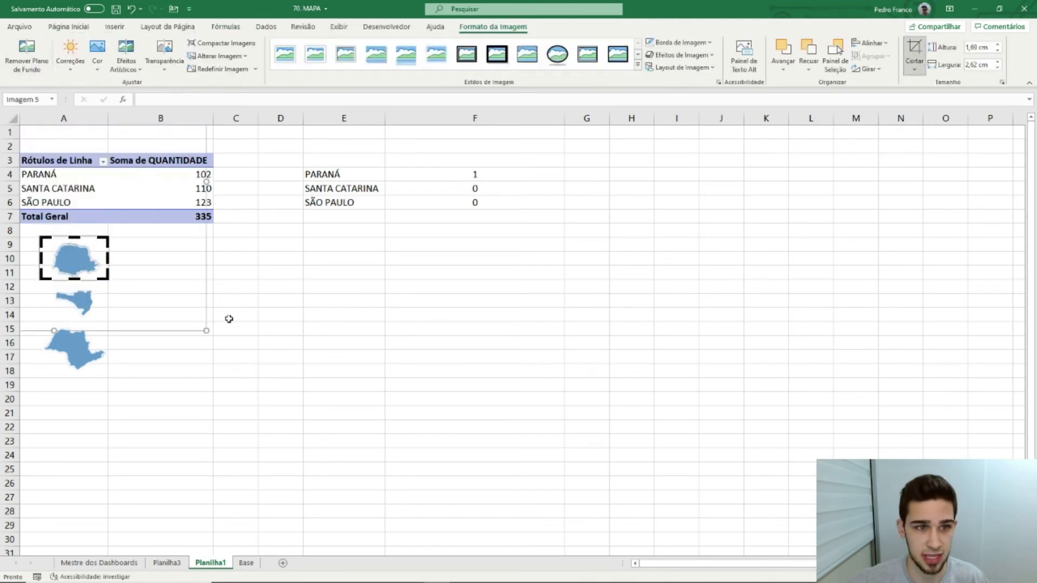
left_click(465, 301)
left_click(71, 294)
left_click(78, 349)
left_click(330, 354)
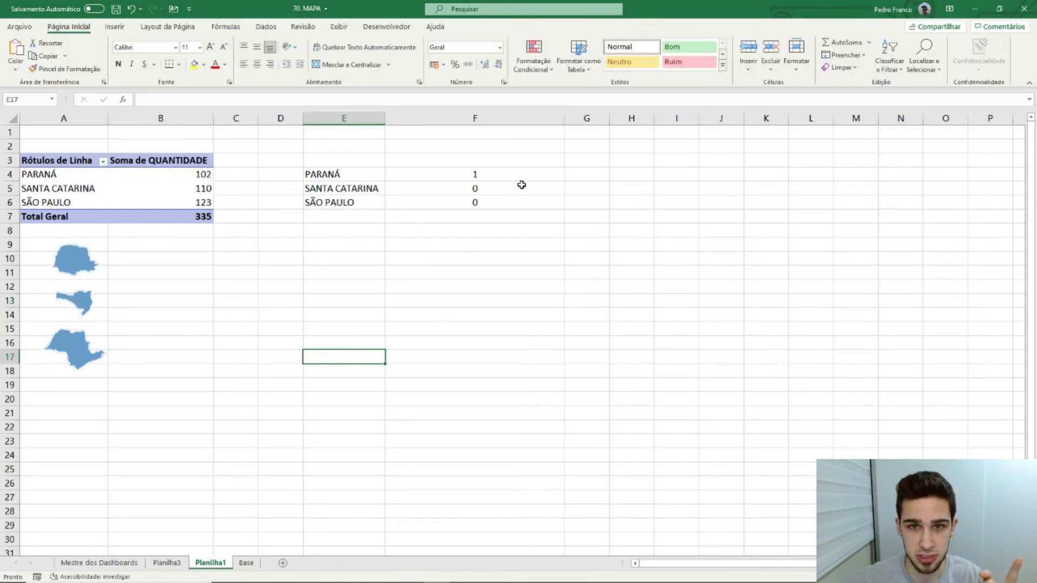
Narrow column F, then look up each state's quantity with =PROCV(E4;A:B;2;0) in G4, filled down to G6
left_click_drag(564, 117, 460, 132)
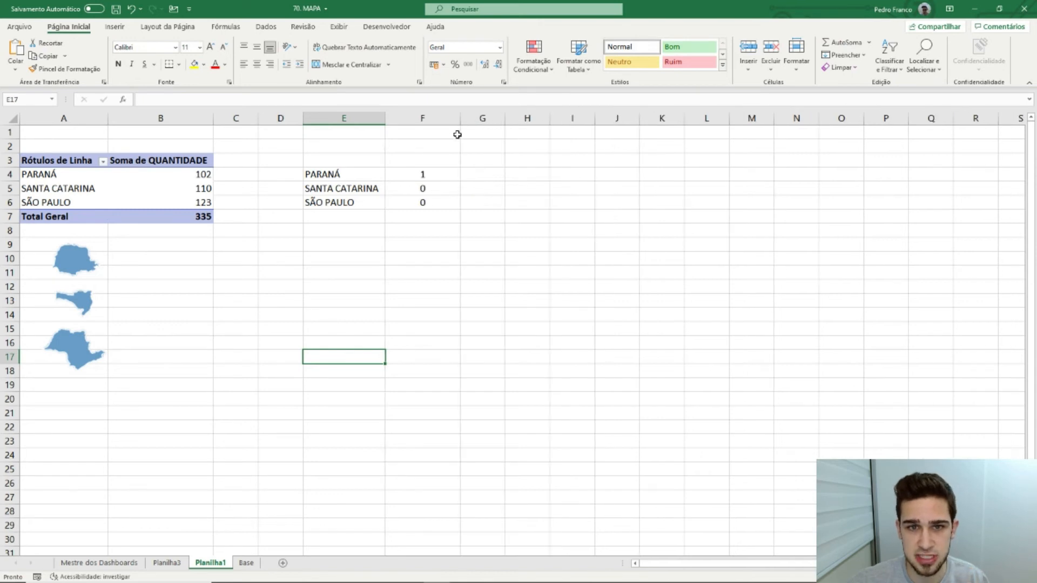
left_click(492, 178)
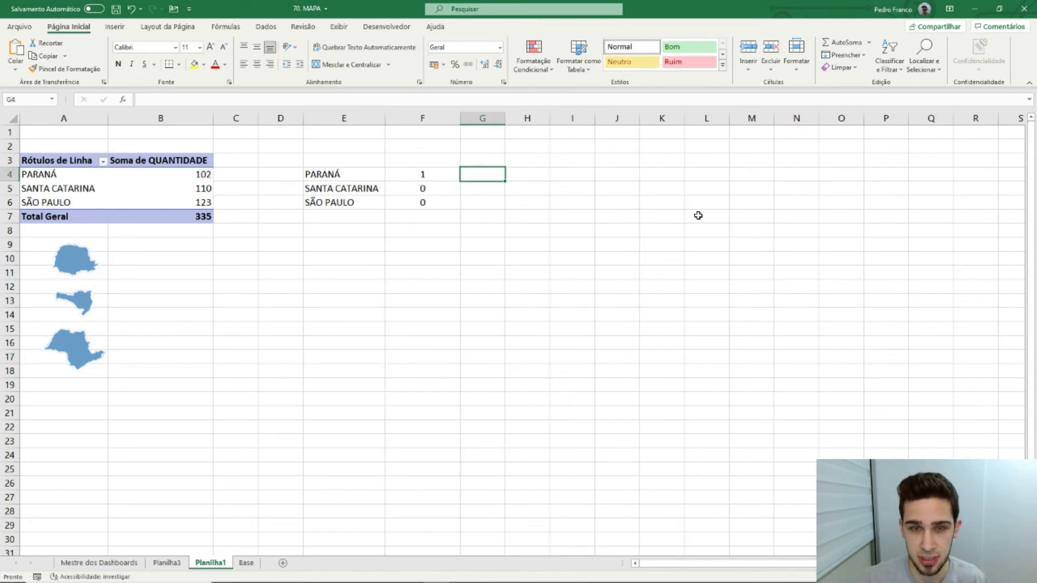
type("=procv")
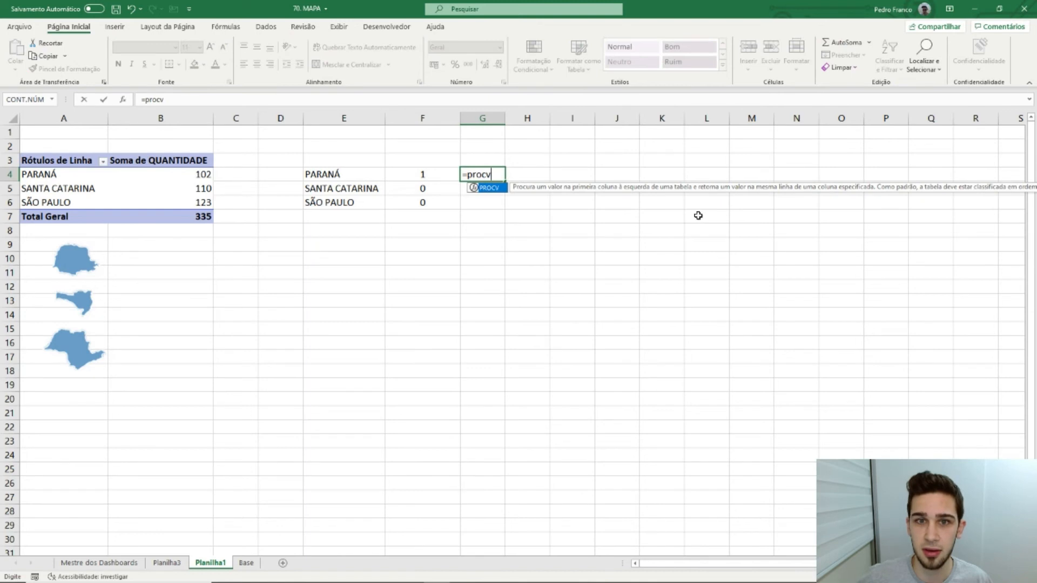
key("Tab")
key("Left")
key("Left")
type("/")
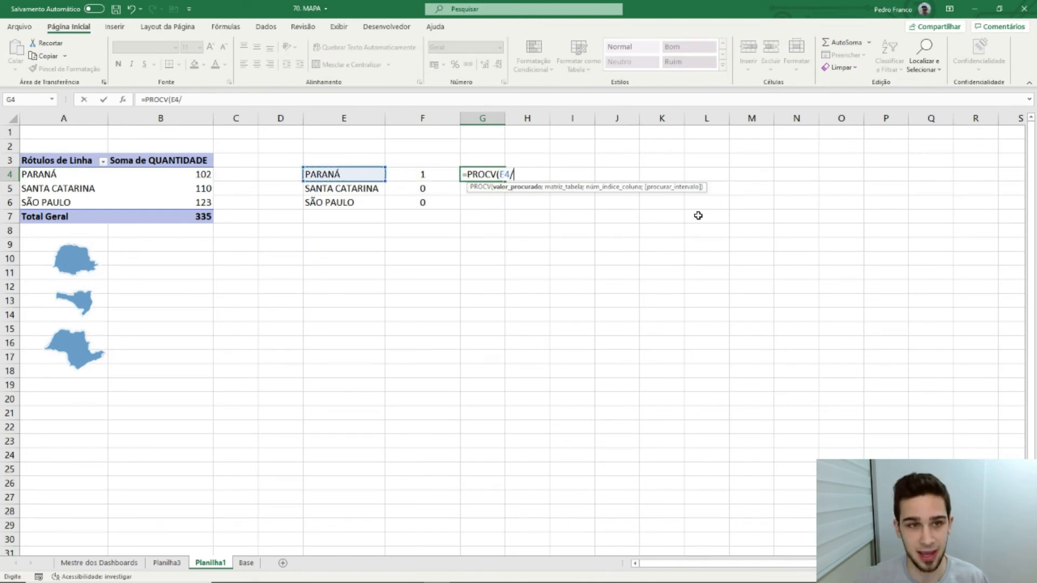
key("BackSpace")
type(";")
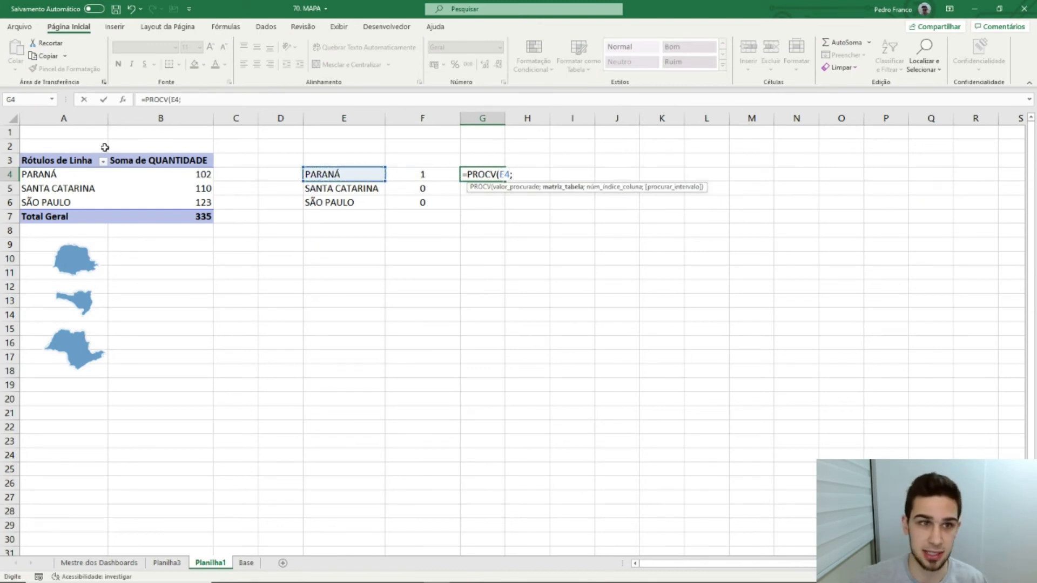
left_click_drag(103, 118, 147, 118)
type(";2;0")
key("Return")
key("Up")
left_click_drag(503, 182, 502, 209)
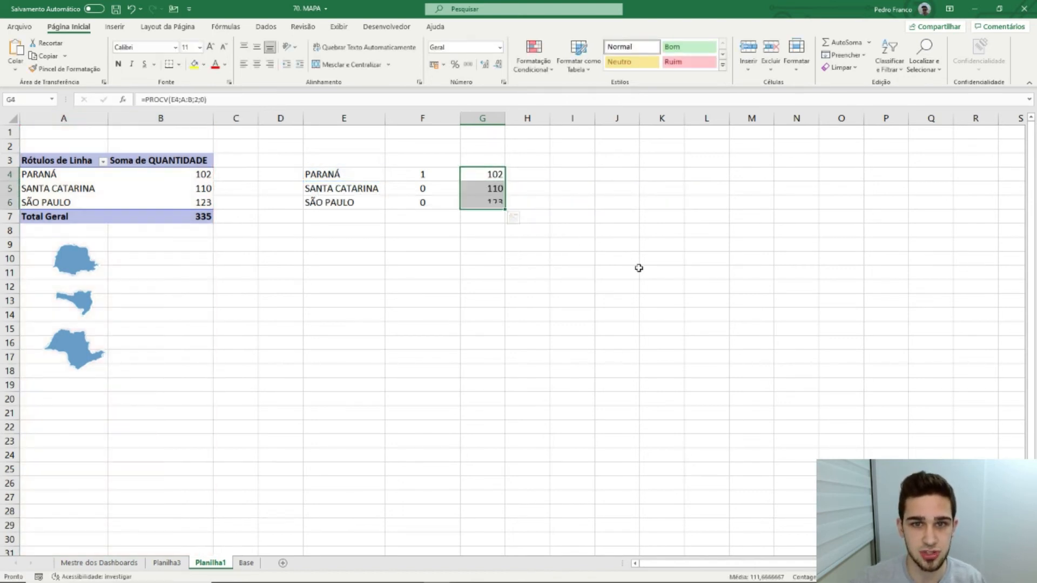
Review the label, flag and quantity of each state row in E4:G6
left_click(638, 269)
left_click_drag(347, 176, 486, 174)
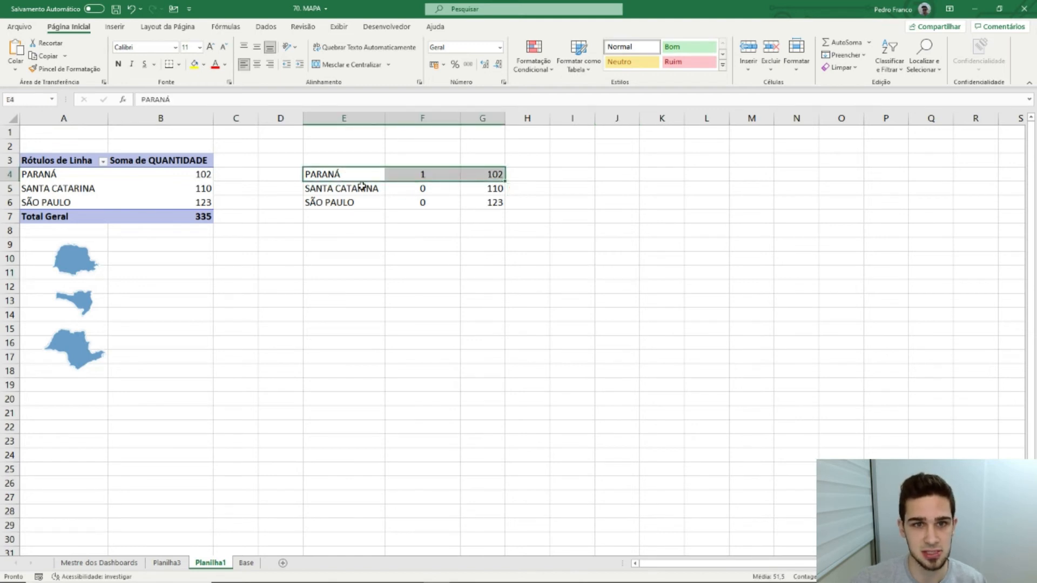
left_click_drag(364, 186, 489, 188)
left_click_drag(344, 202, 475, 202)
left_click(456, 343)
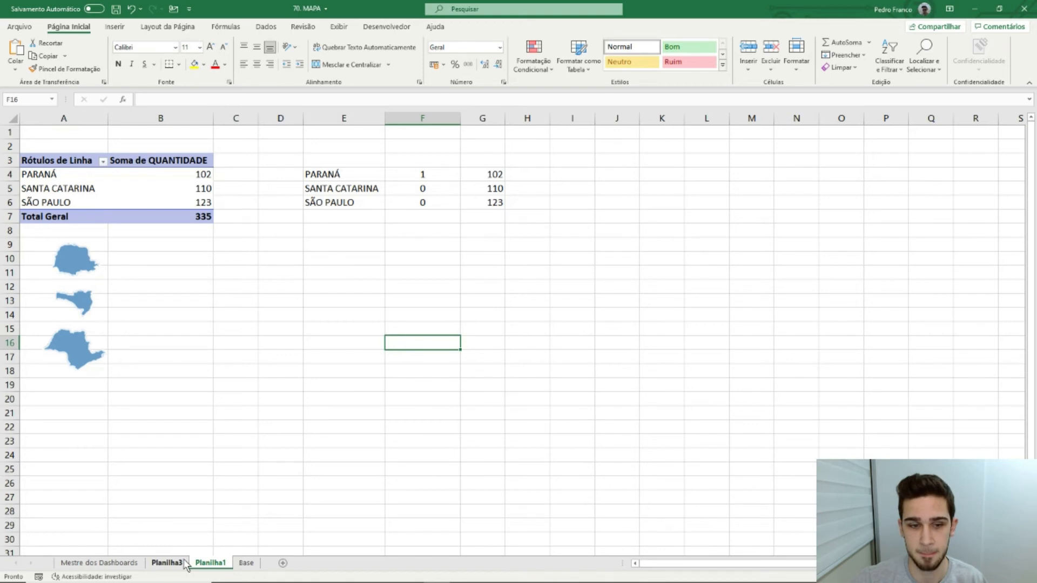
On the Base sheet, insert a small text box between the table and the map and link it to =Planilha1!G4
left_click(246, 564)
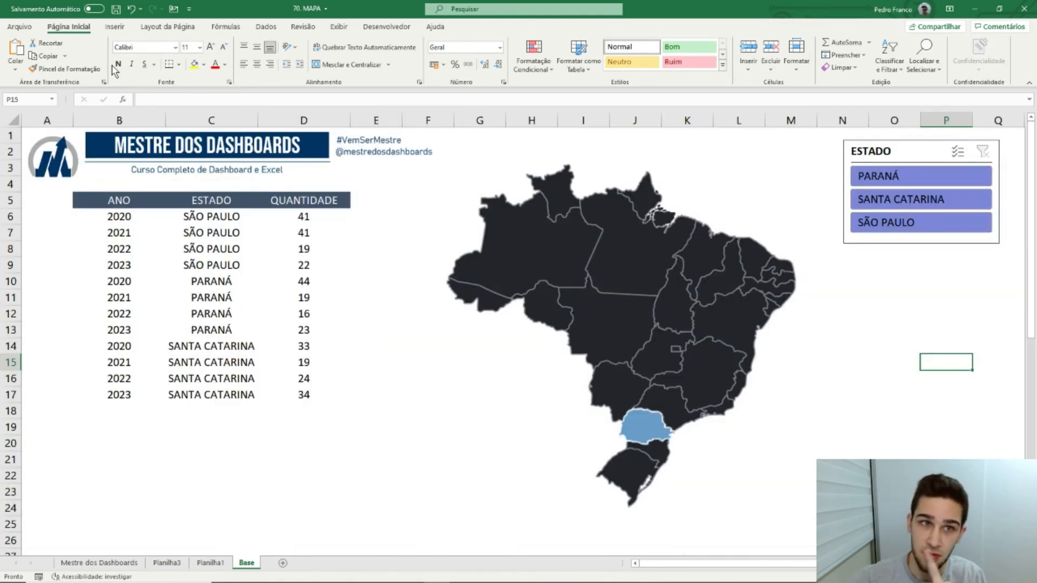
left_click(115, 26)
left_click(880, 59)
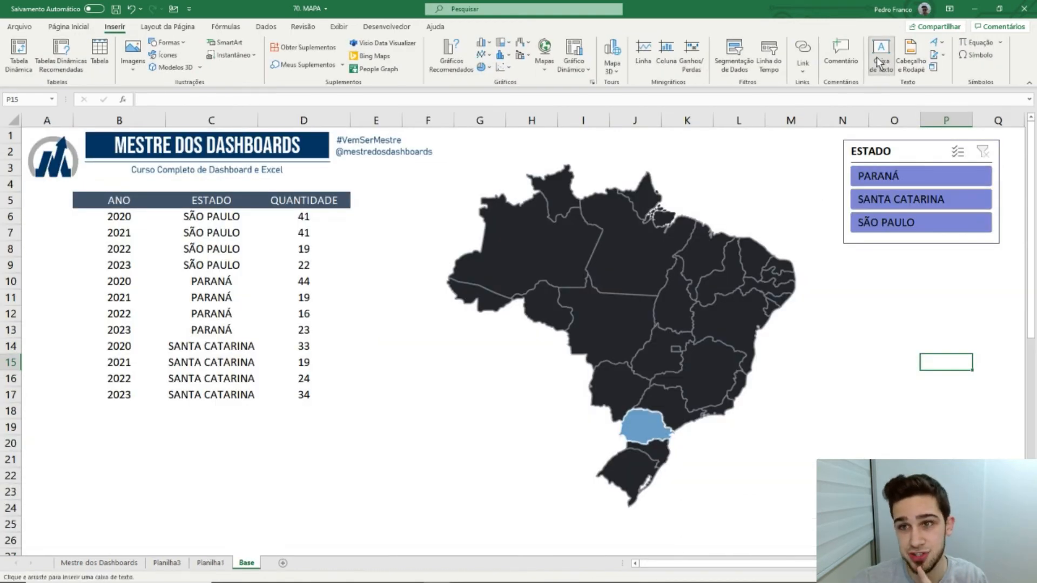
left_click(372, 361)
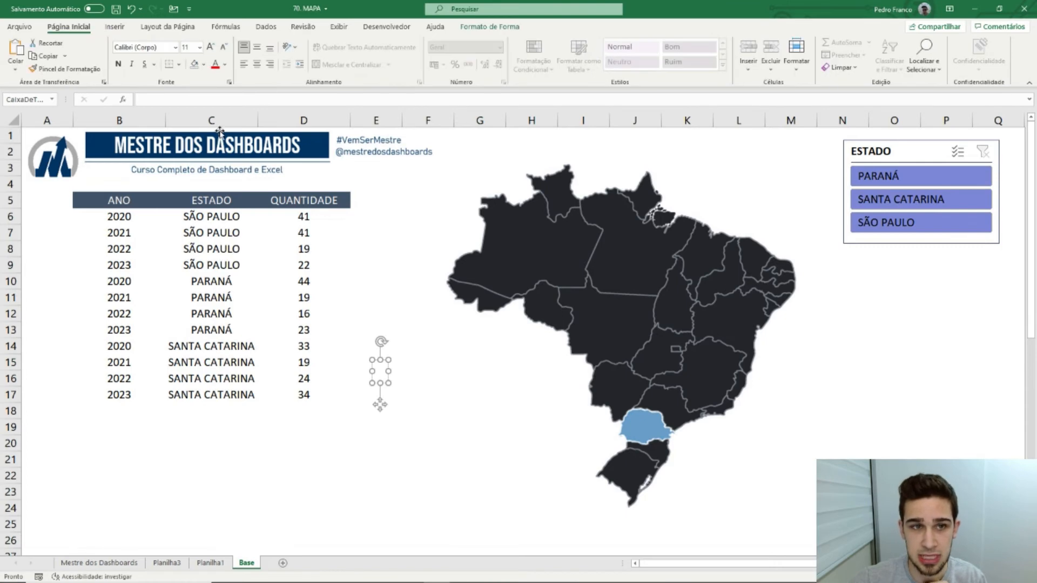
left_click(188, 98)
type("=")
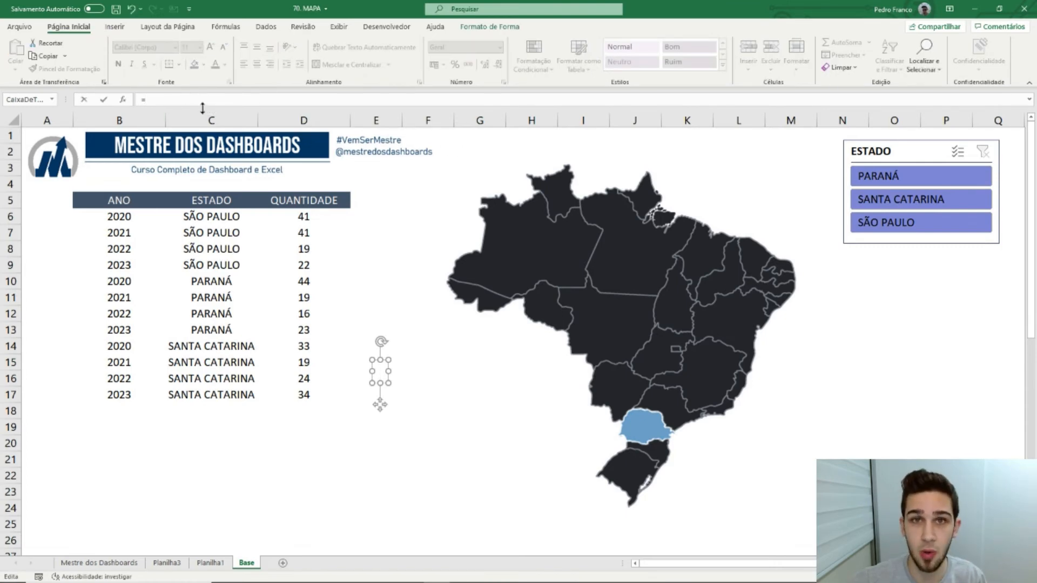
left_click(217, 563)
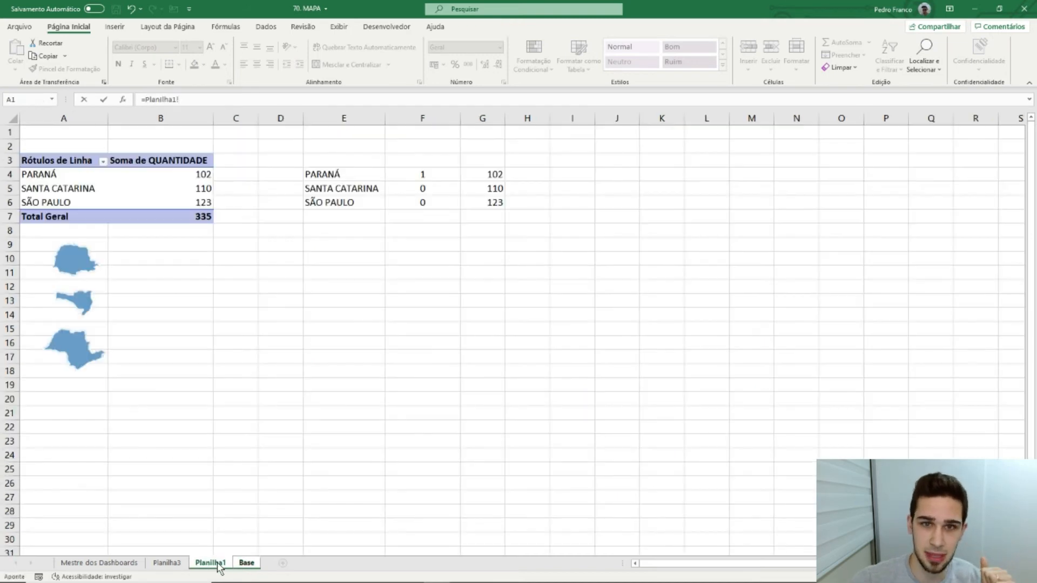
left_click(492, 120)
left_click(486, 176)
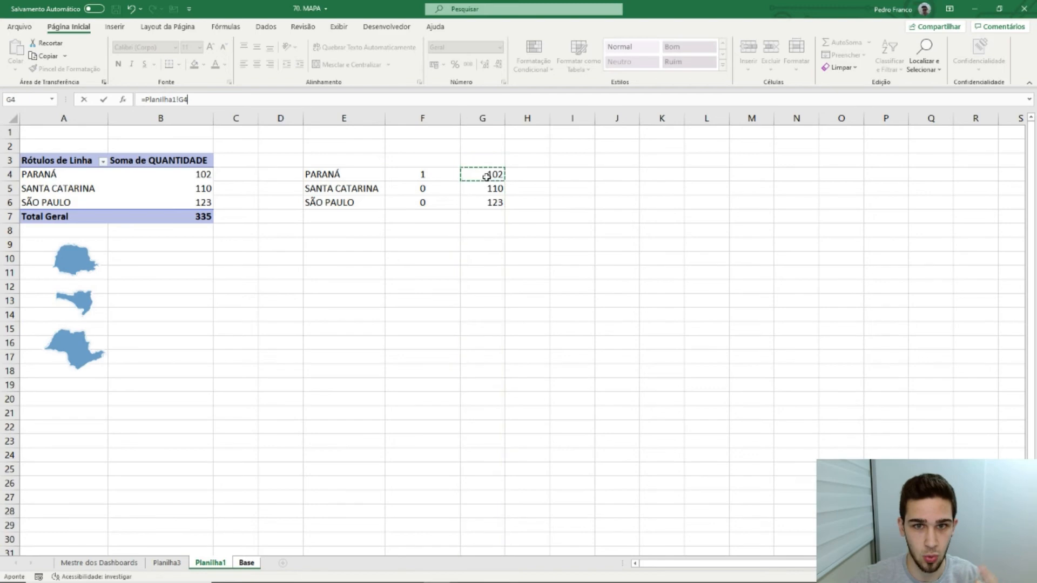
key("Return")
Place a copy of the linked text box below the first and link it to =Planilha1!G5
left_click_drag(400, 365, 428, 350)
left_click(200, 100)
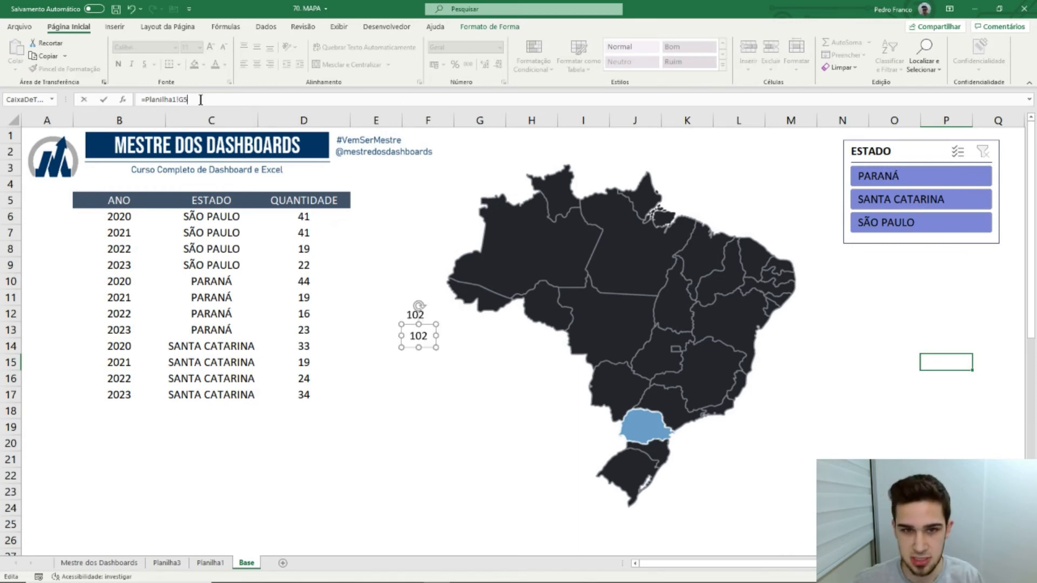
type("5")
key("Return")
Duplicate the second text box, place the copy below it and link it to =Planilha1!G6
key("ctrl+d")
left_click_drag(433, 353, 423, 359)
left_click(244, 99)
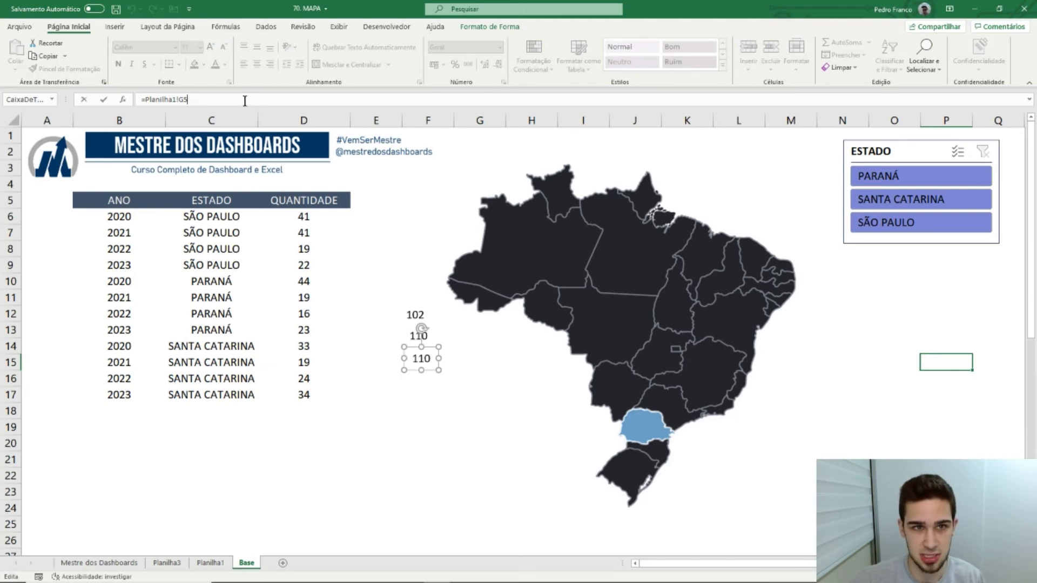
type("6")
key("Return")
left_click(451, 437)
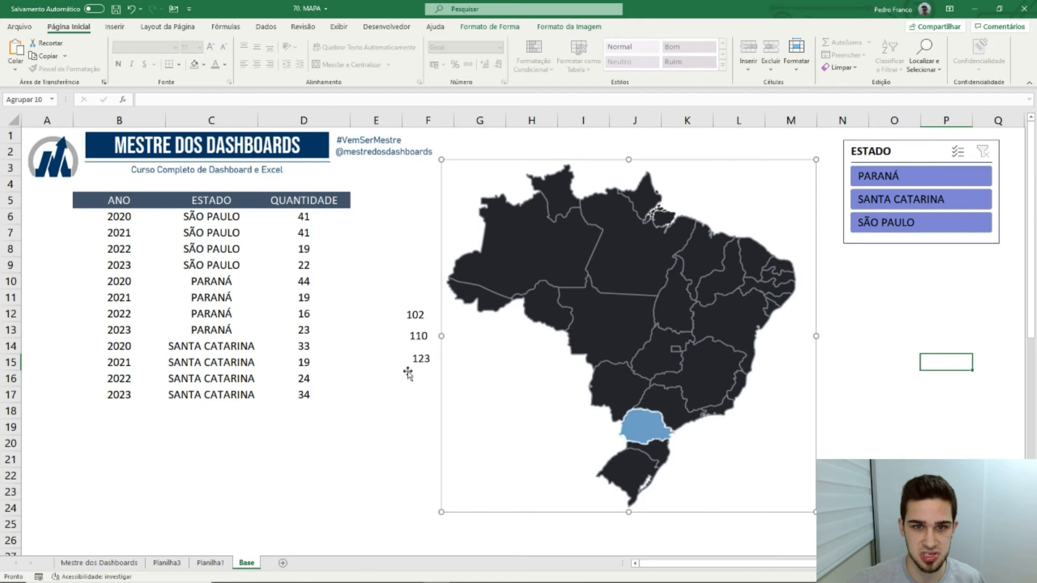
Compare the first two text boxes with the Paraná and Santa Catarina rows on Planilha1
left_click(413, 319)
left_click(216, 563)
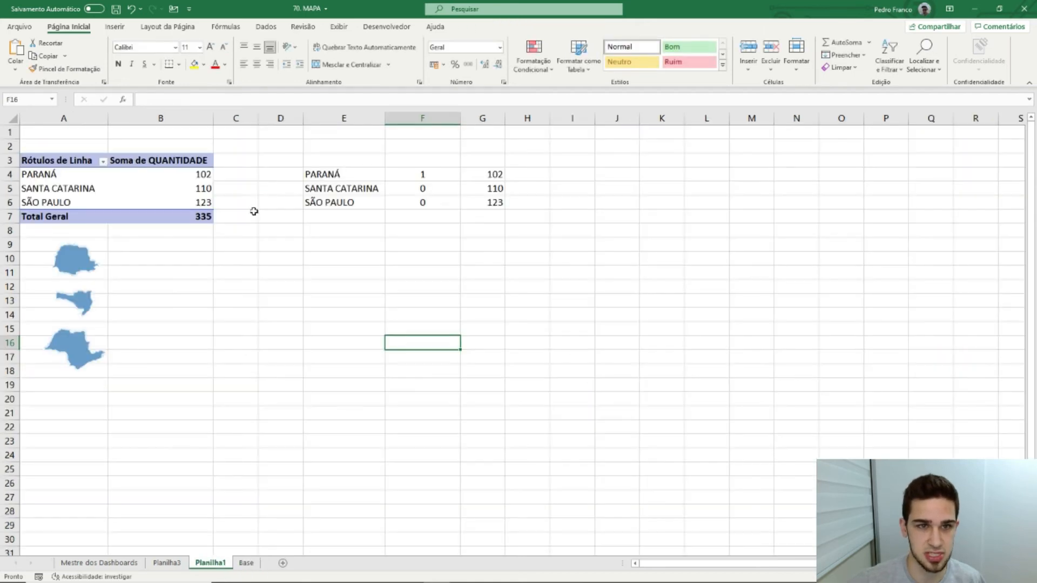
left_click_drag(324, 174, 482, 174)
left_click(247, 562)
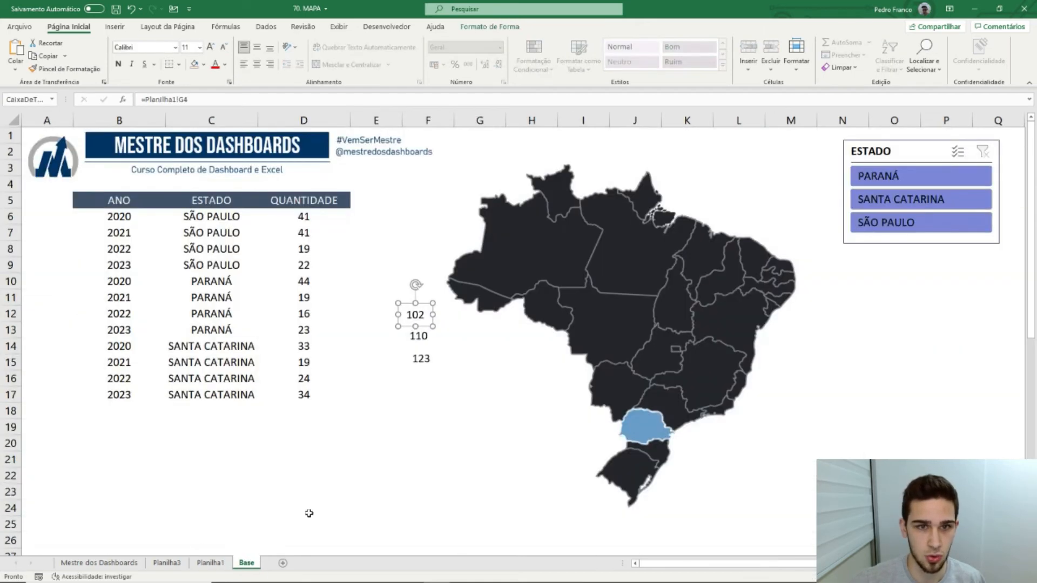
left_click(419, 338)
left_click(210, 562)
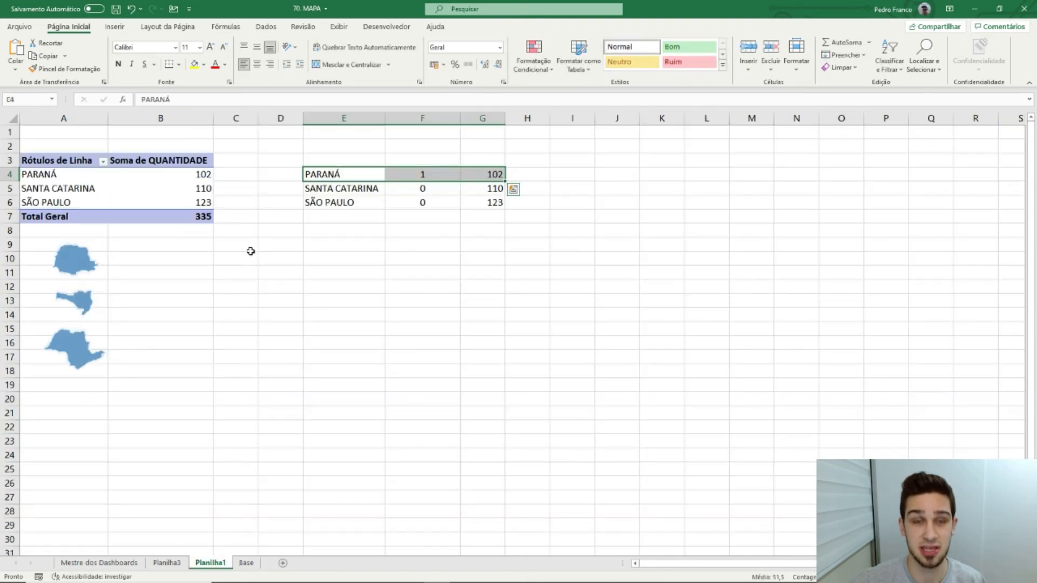
left_click(396, 188)
left_click(246, 562)
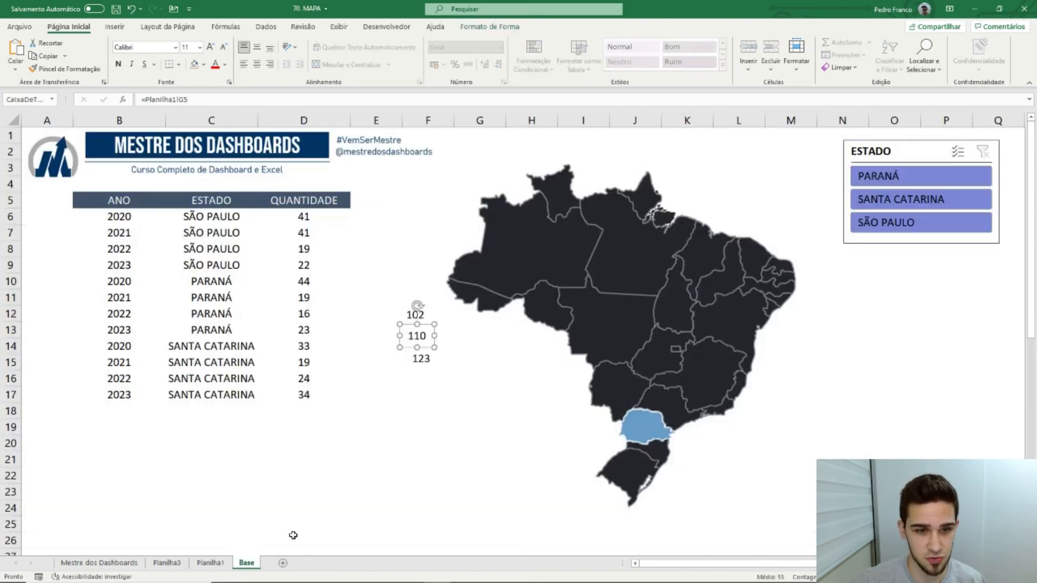
Spread the three linked text boxes apart in a vertical column beside the map
left_click_drag(428, 362, 414, 384)
left_click_drag(417, 335, 413, 309)
left_click(376, 427)
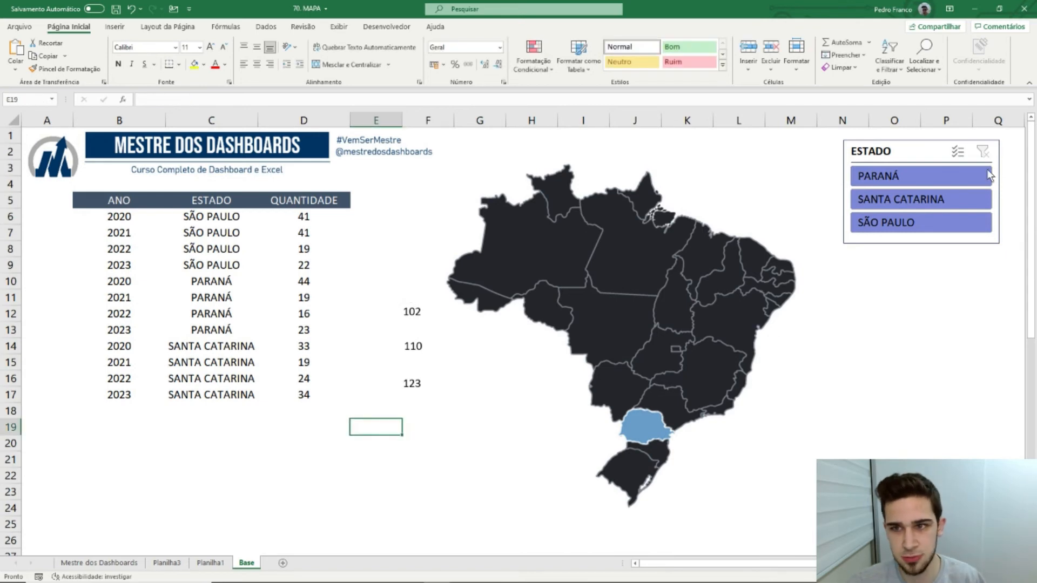
Filter the slicer to PARANÁ, SANTA CATARINA and SÃO PAULO in turn, checking the linked text boxes for each state
left_click(922, 178)
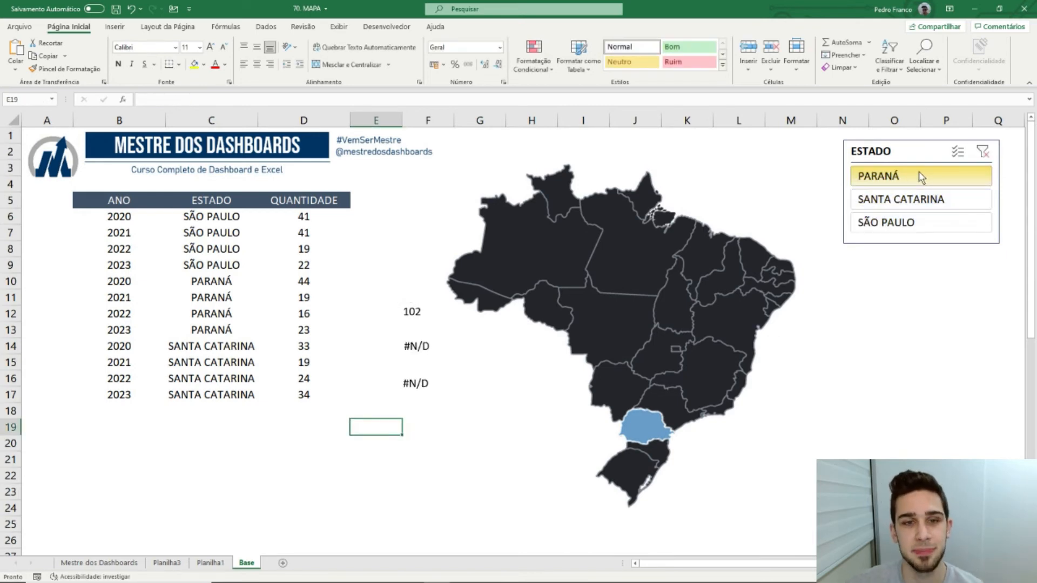
left_click(414, 316)
left_click(416, 357)
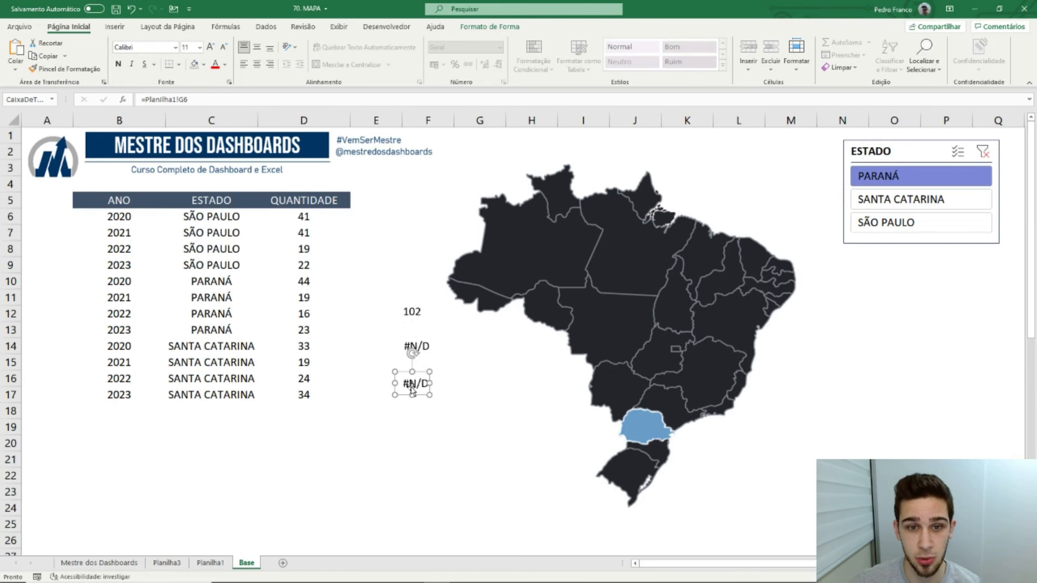
left_click(424, 426)
left_click(922, 202)
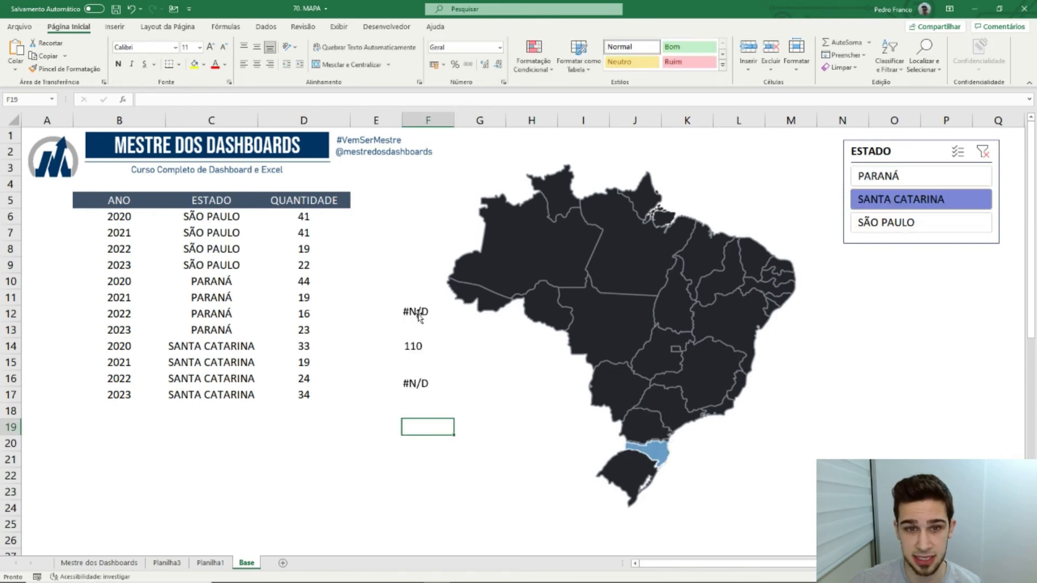
left_click(413, 346)
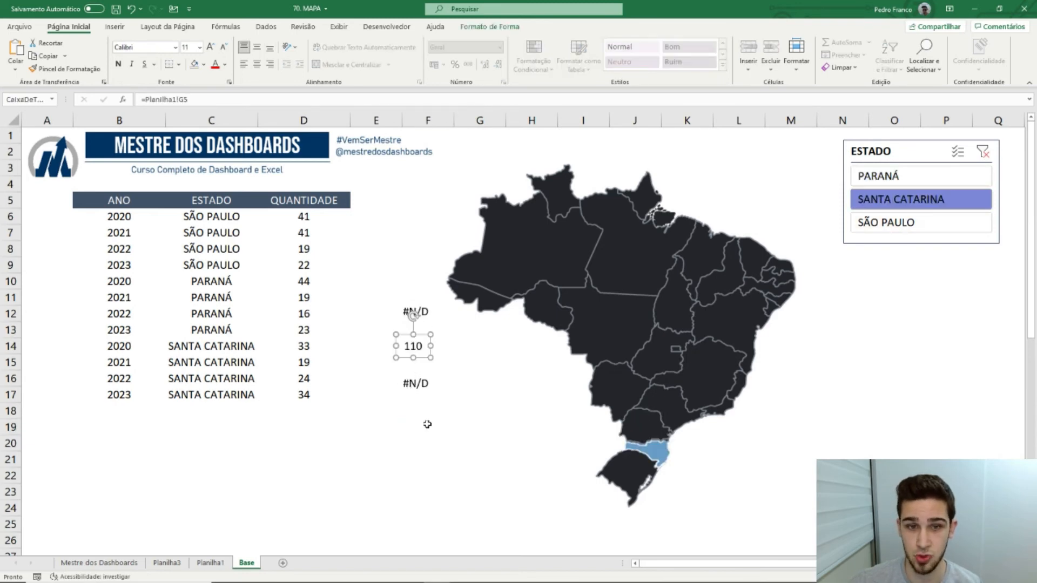
left_click(935, 226)
left_click(411, 385)
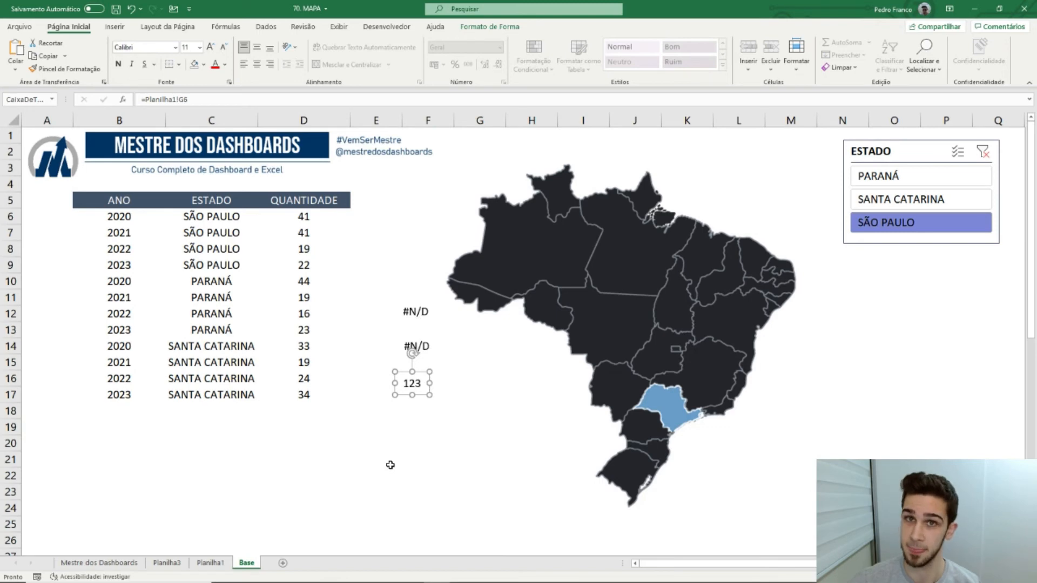
left_click(416, 312)
On Planilha1, examine the lookup results in column G against the state labels in column E
left_click(210, 563)
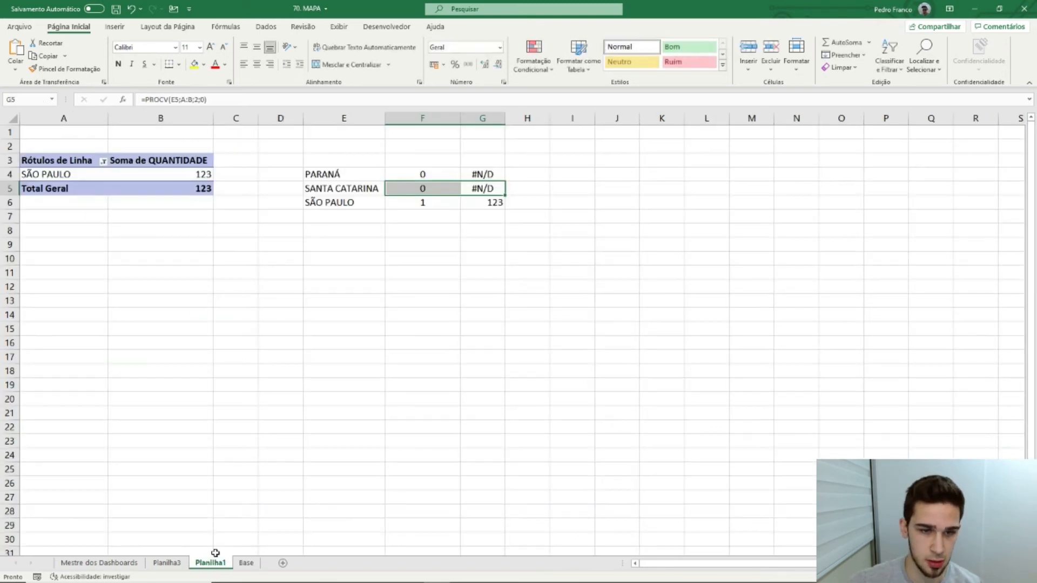
left_click(502, 258)
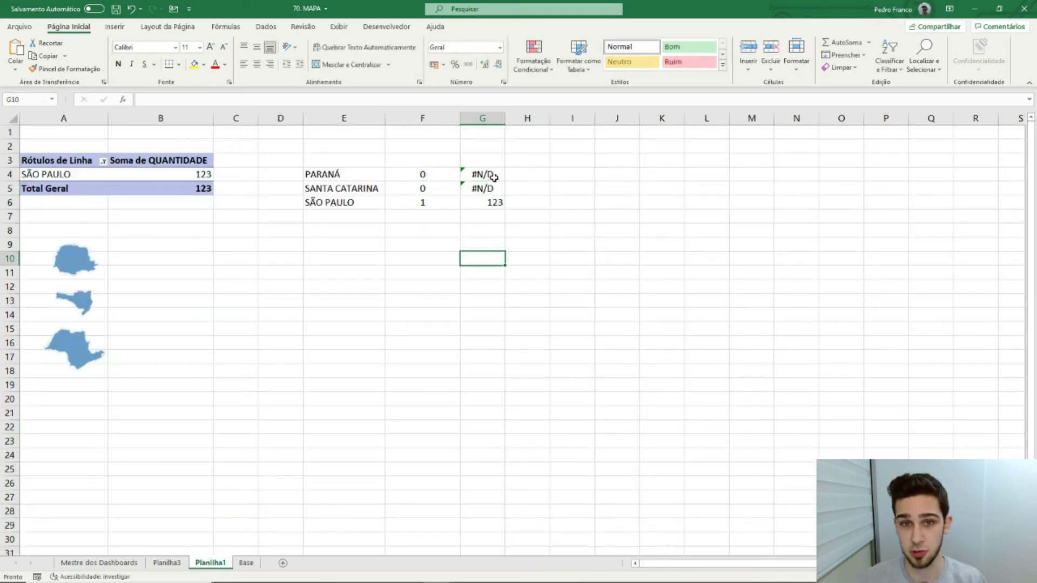
left_click_drag(343, 174, 350, 215)
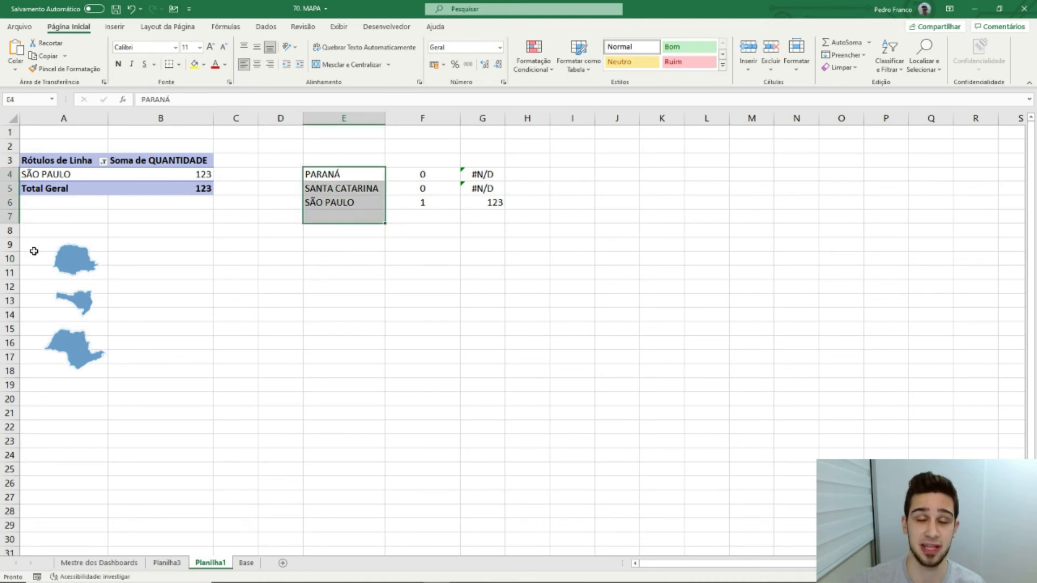
Widen column G and centre its contents
left_click_drag(505, 118, 517, 119)
left_click(495, 114)
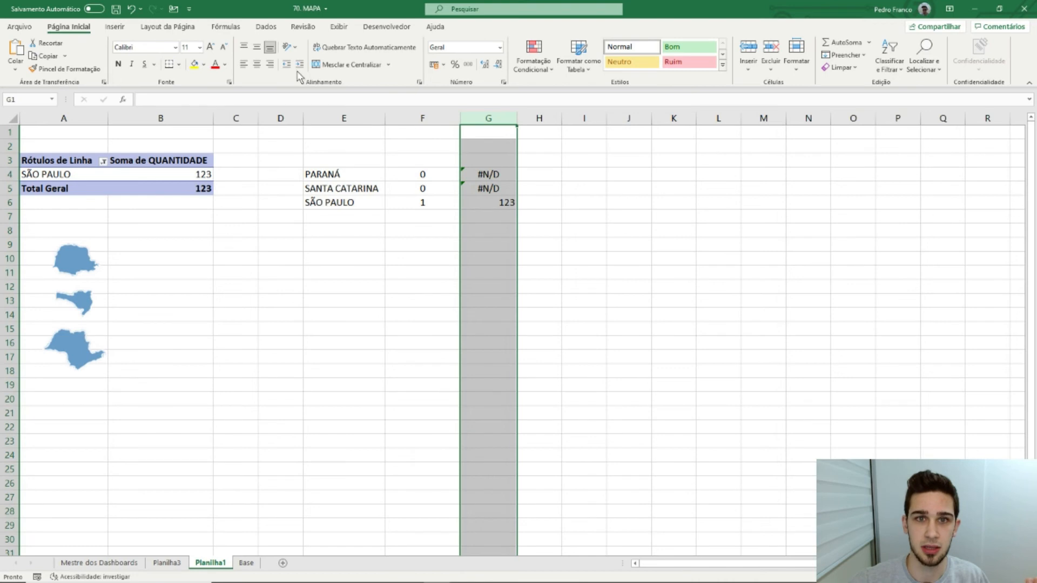
double_click(486, 174)
left_click_drag(516, 118, 580, 118)
Wrap the PROCV formula in G4 in SEERRO with an empty-text fallback ("") and fill it down to G6
double_click(499, 177)
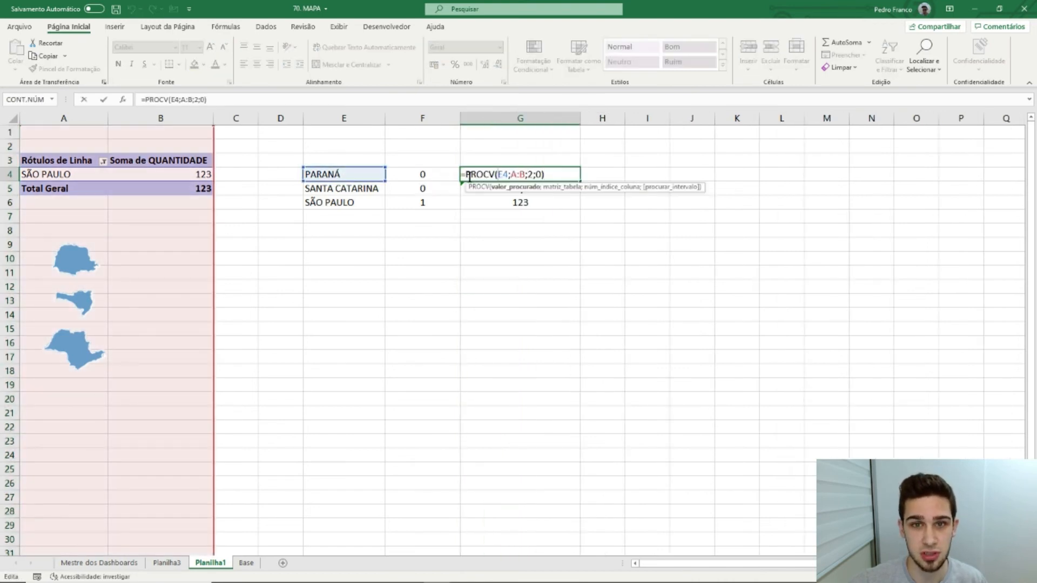
key("Tab")
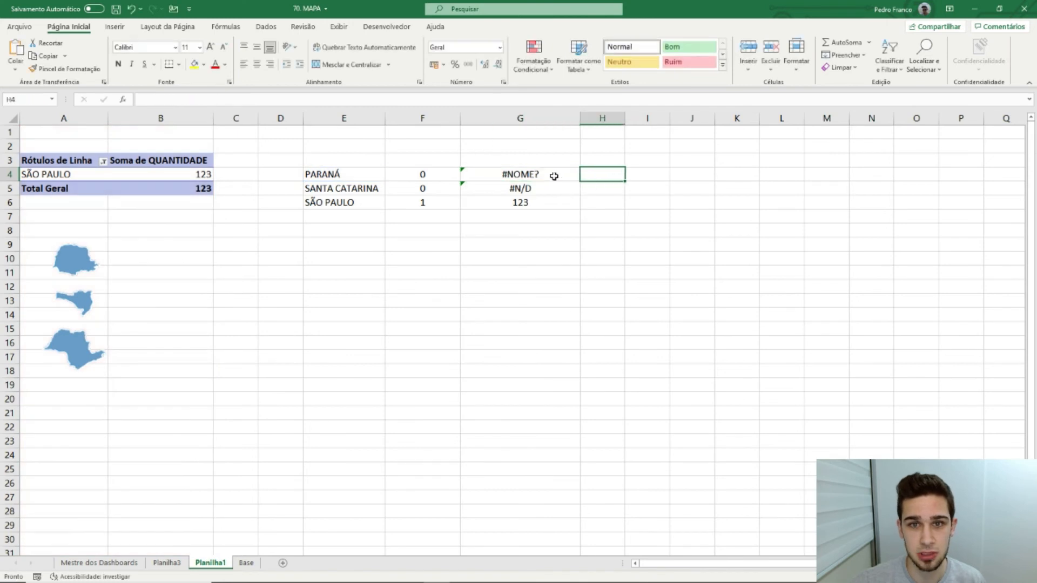
left_click(494, 174)
double_click(494, 174)
left_click(466, 174)
type("seePROCV(E4;A:B;2;0")
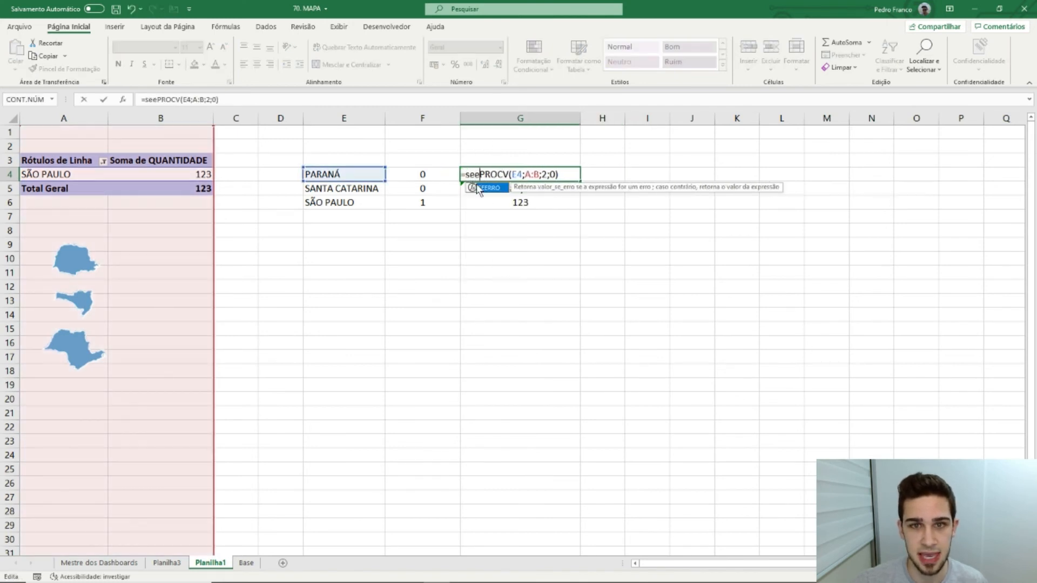
double_click(477, 189)
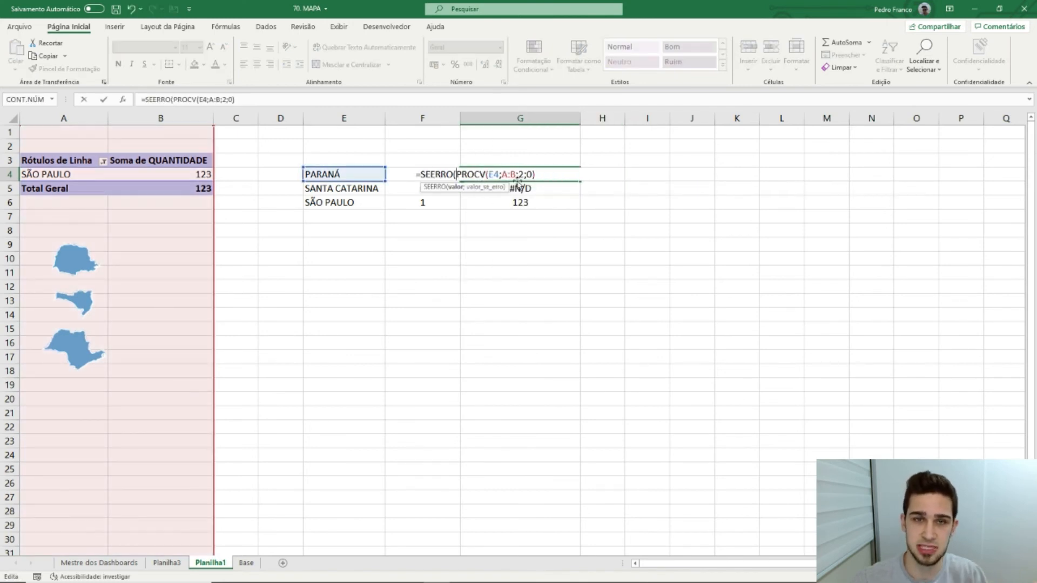
type(";0")
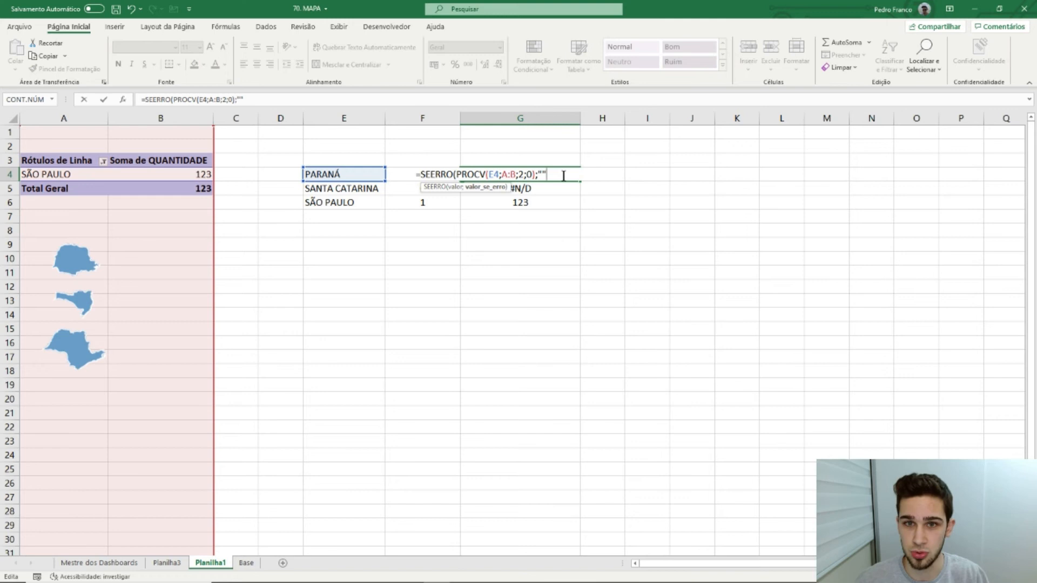
type(")")
key("ctrl+Return")
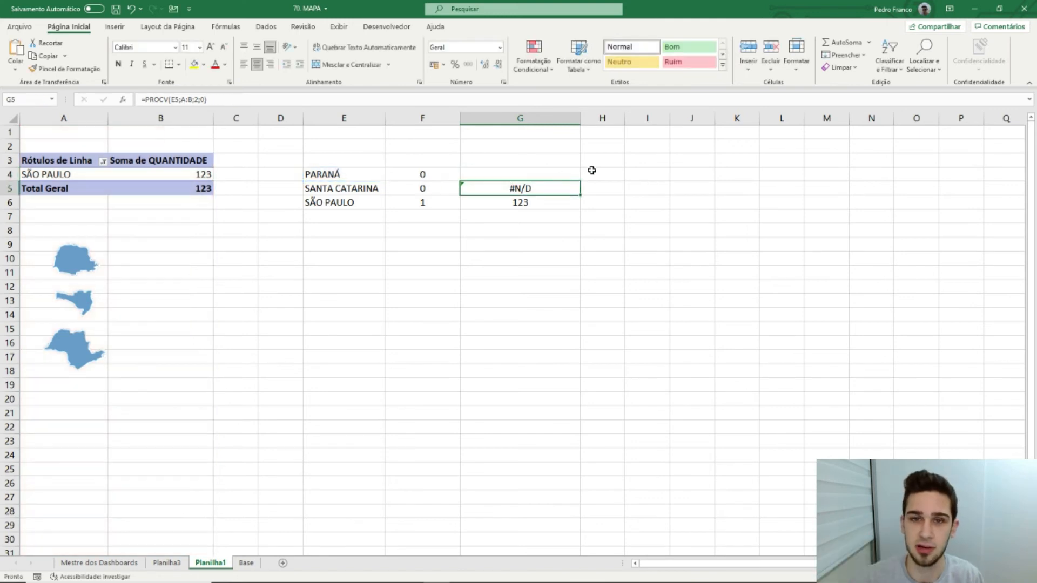
left_click_drag(580, 181, 580, 209)
left_click(664, 231)
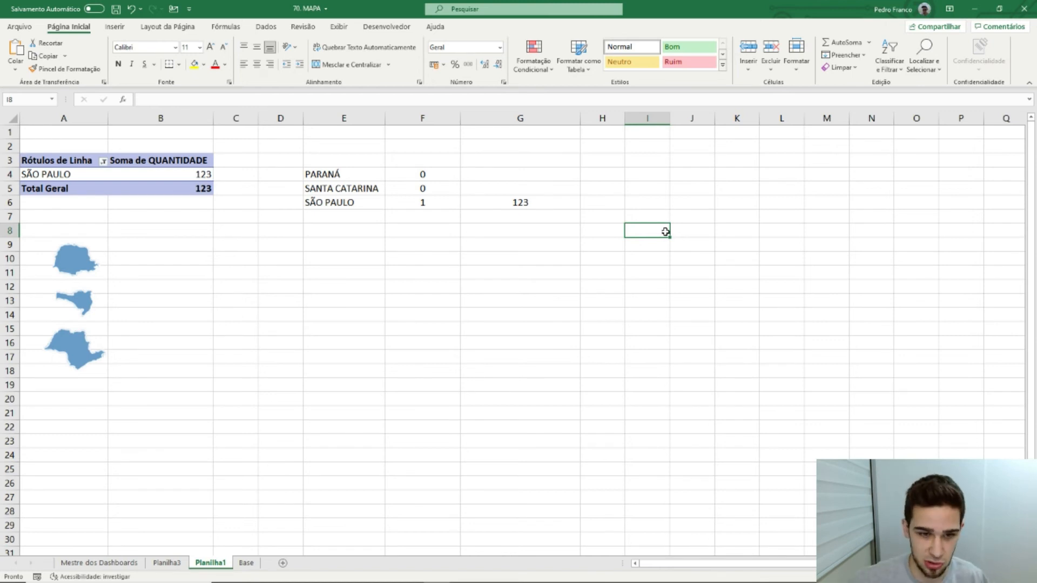
On the Base sheet, filter the slicer to PARANÁ, SANTA CATARINA and SÃO PAULO in turn to check the text boxes, and clear the filter
left_click(248, 563)
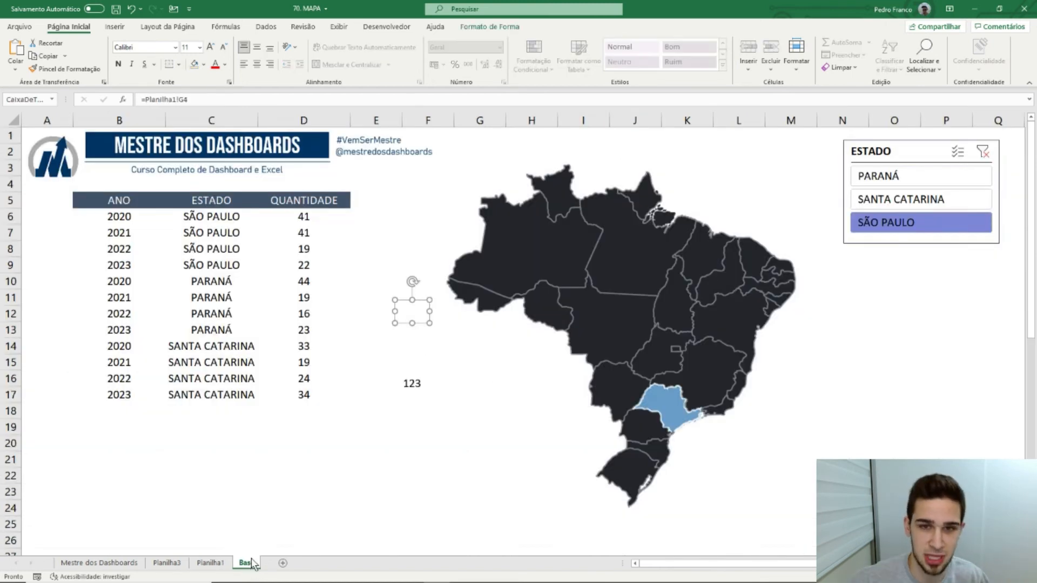
left_click(404, 491)
left_click(921, 176)
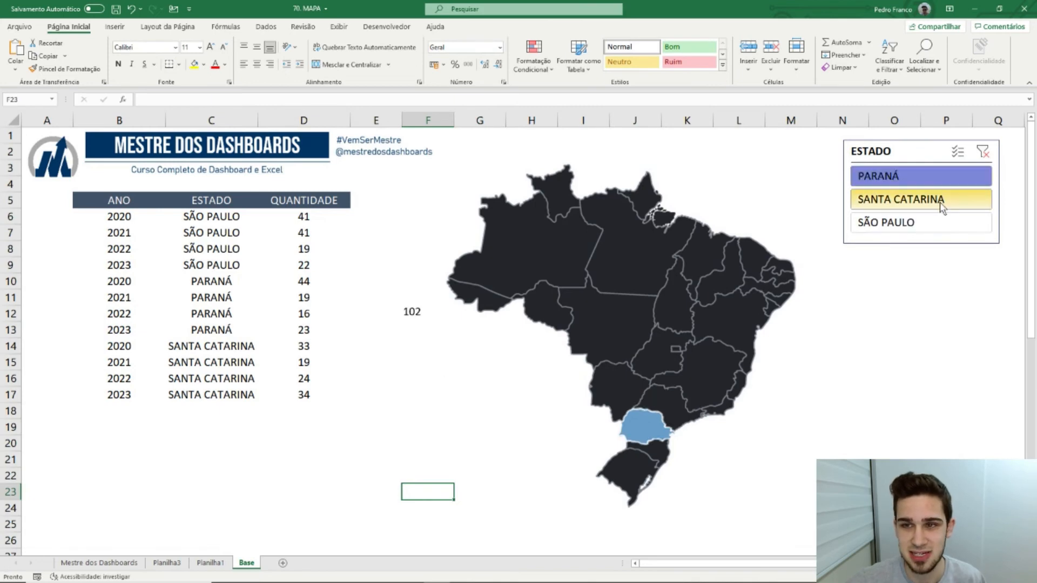
left_click(940, 202)
left_click(939, 228)
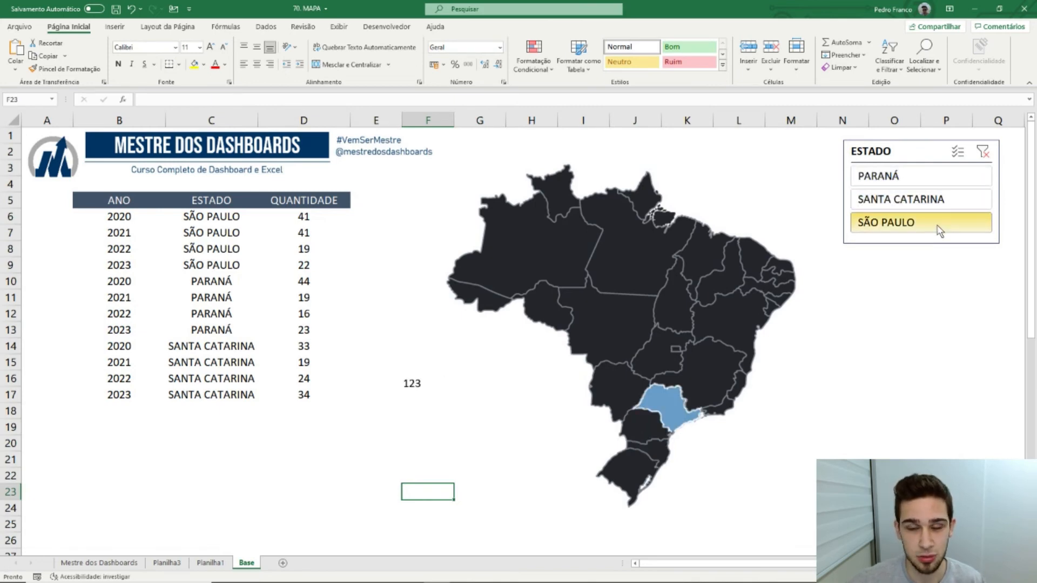
left_click(983, 152)
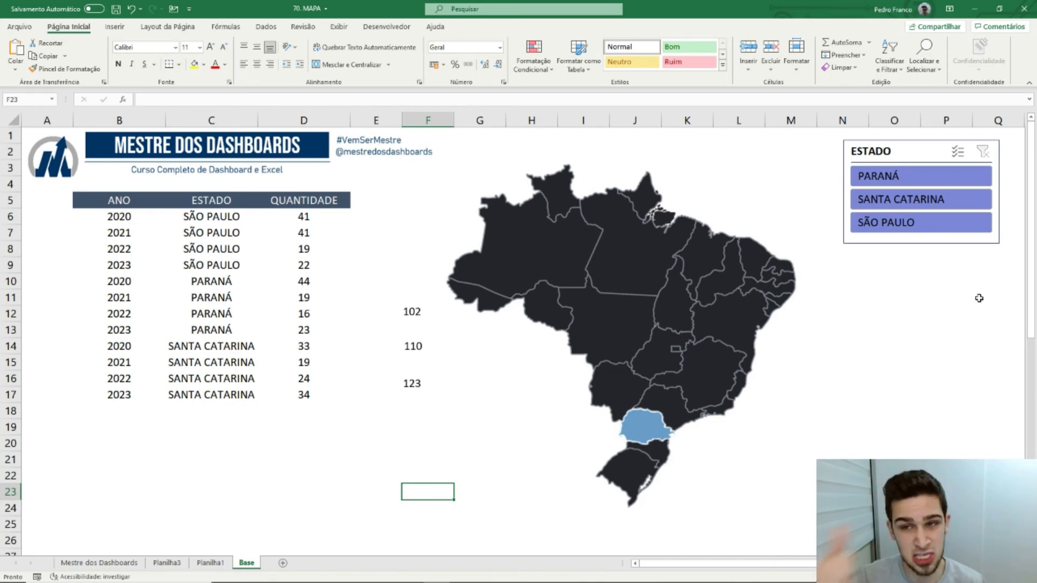
Identify the text box linked to Planilha1!G4 with the PARANÁ filter and place it over Paraná on the map with all states selected
left_click(410, 316)
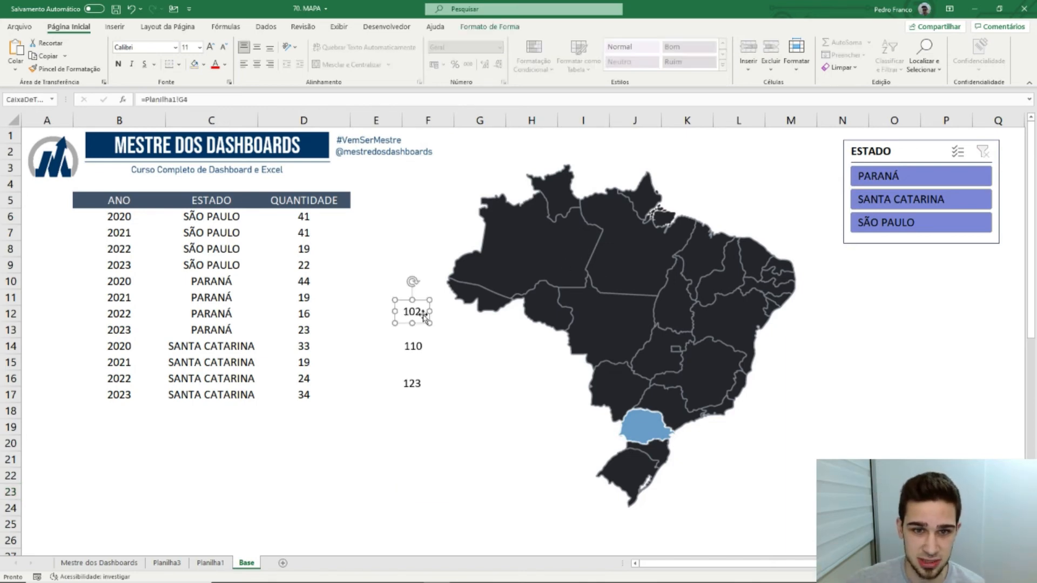
left_click(891, 181)
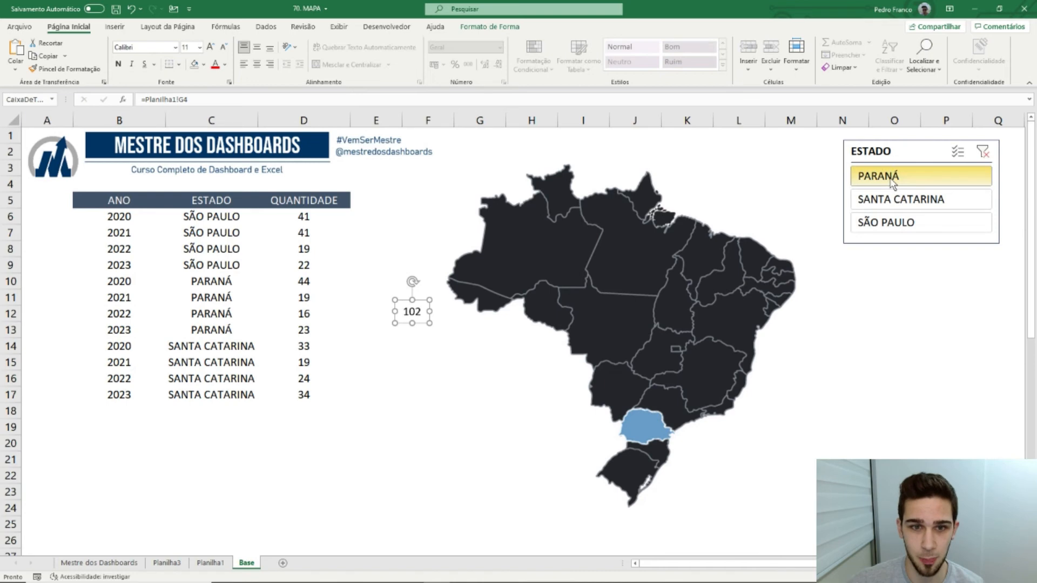
left_click(982, 152)
left_click_drag(408, 319, 641, 429)
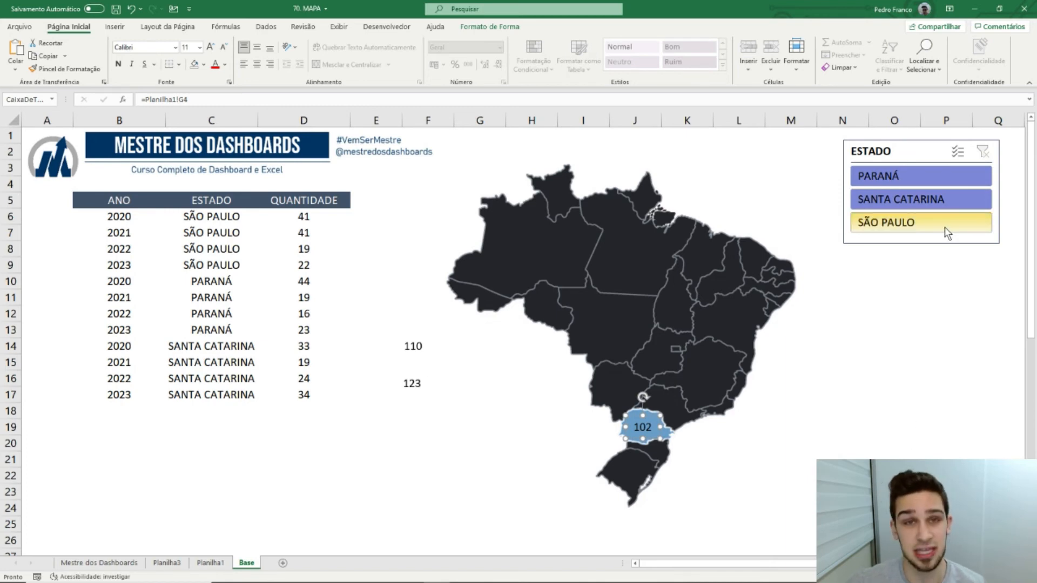
Filter the slicer to SANTA CATARINA and set the font colour of the text box over Paraná to white
left_click(931, 204)
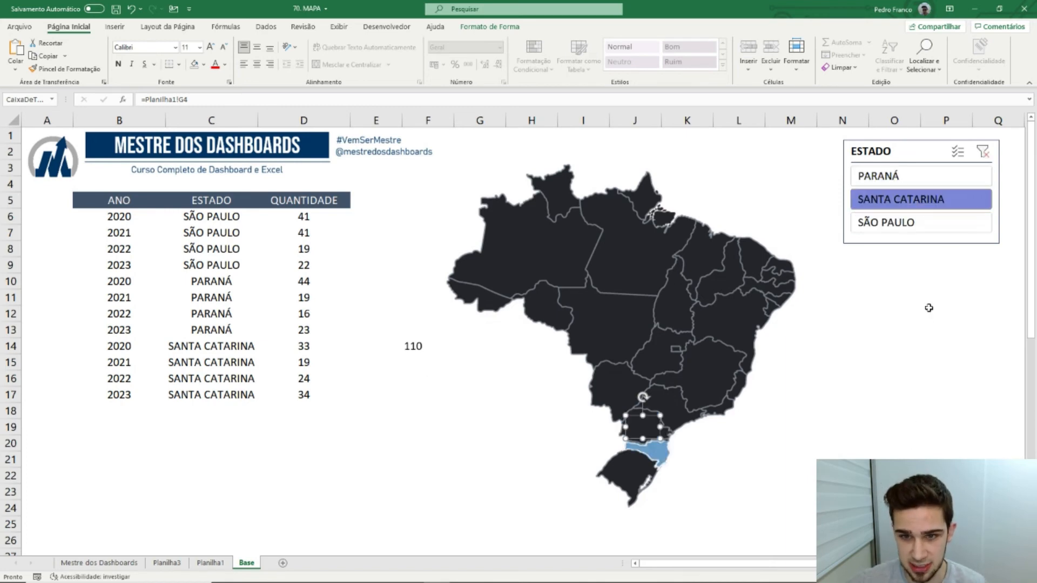
left_click(937, 346)
left_click(639, 430)
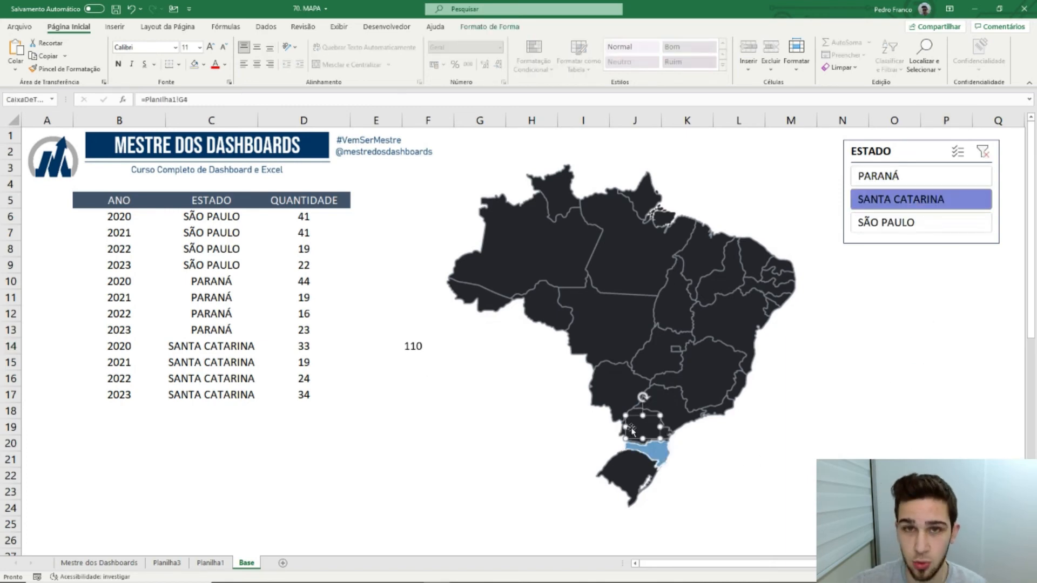
left_click(224, 64)
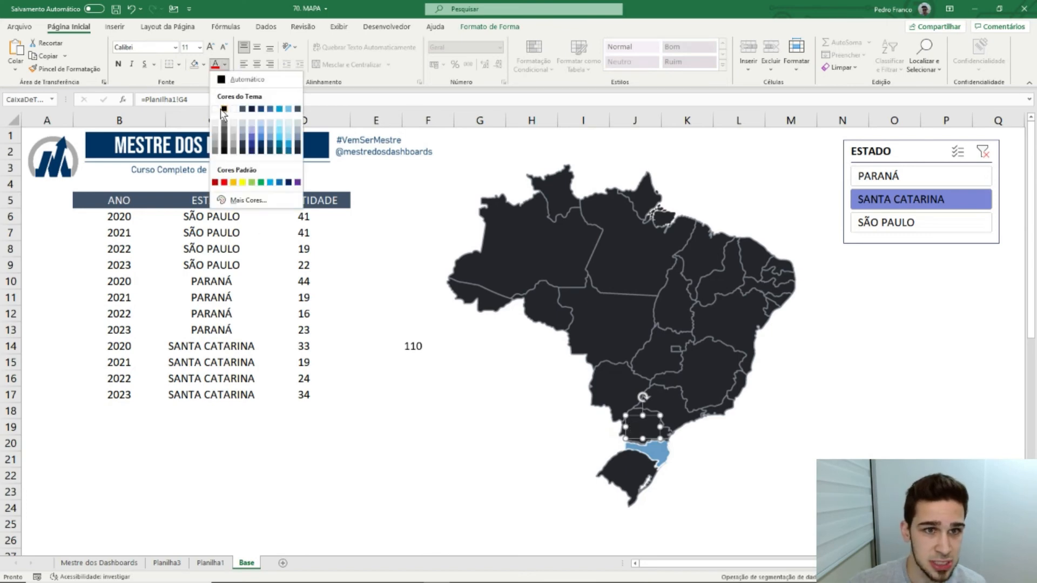
left_click(217, 107)
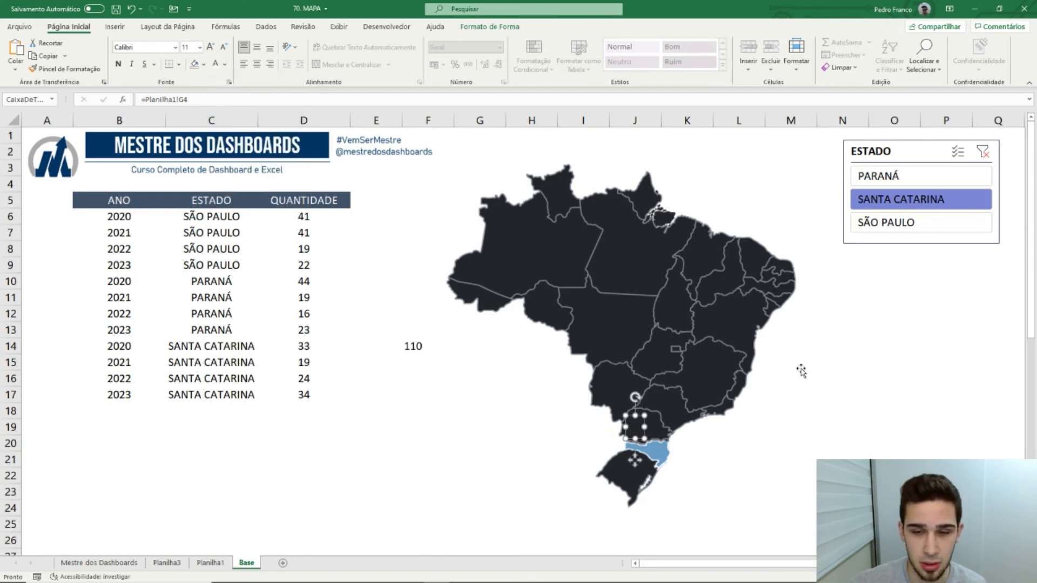
left_click(839, 394)
left_click(638, 428)
left_click(946, 410)
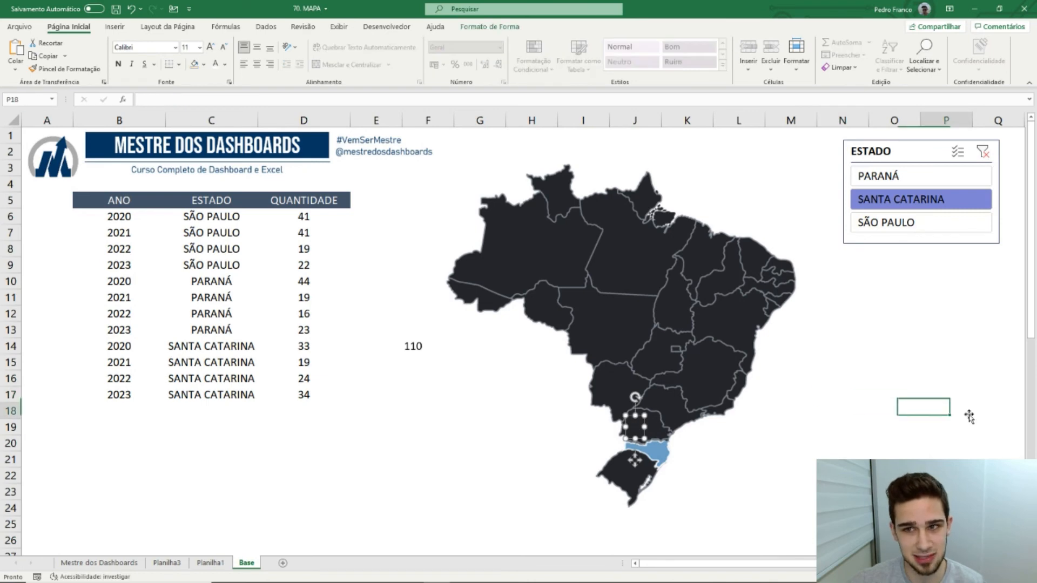
With the slicer filtered to PARANÁ, widen that state's text box to fit its full value, and clear the filter
left_click(921, 177)
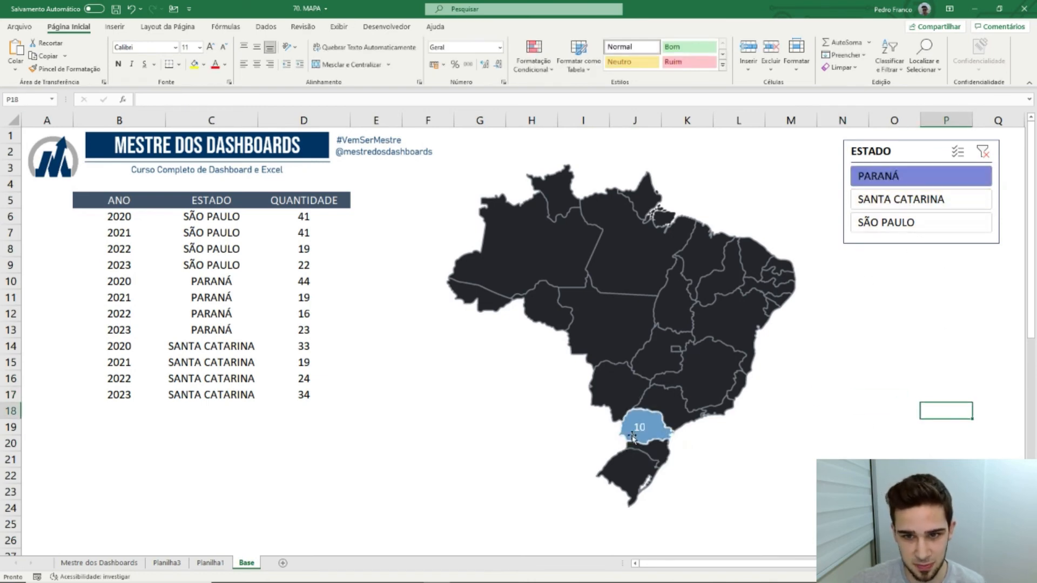
left_click(648, 426)
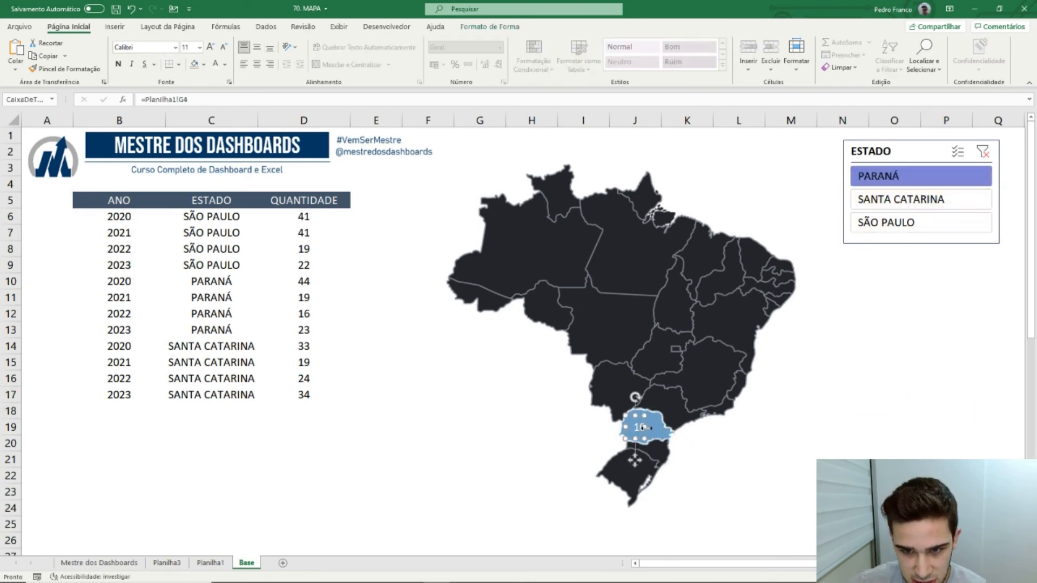
left_click(982, 152)
left_click(932, 377)
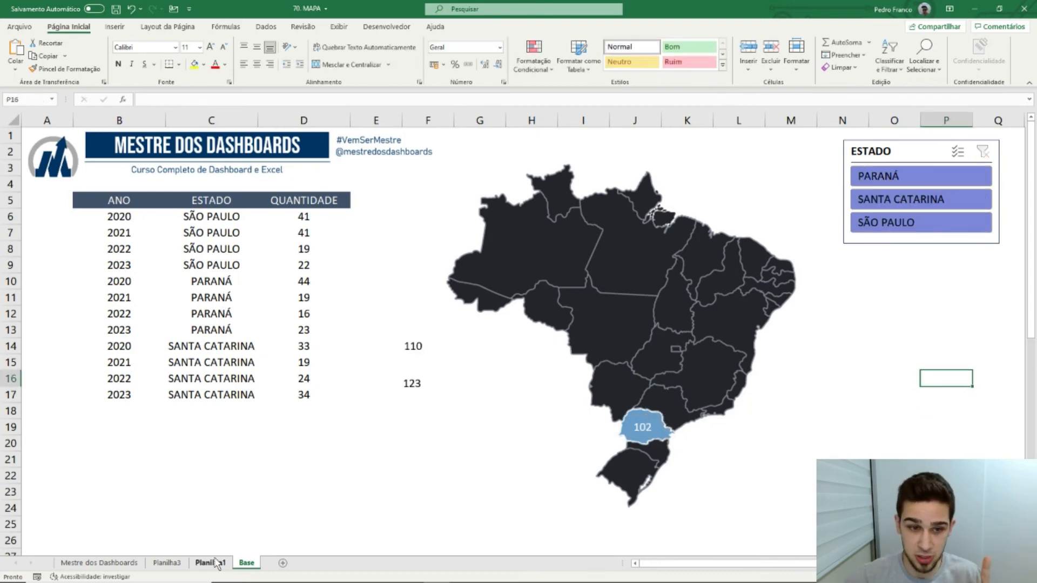
On Planilha1, set the SEERRO fallback value in G4:G6 to 0
left_click(215, 563)
left_click(497, 176)
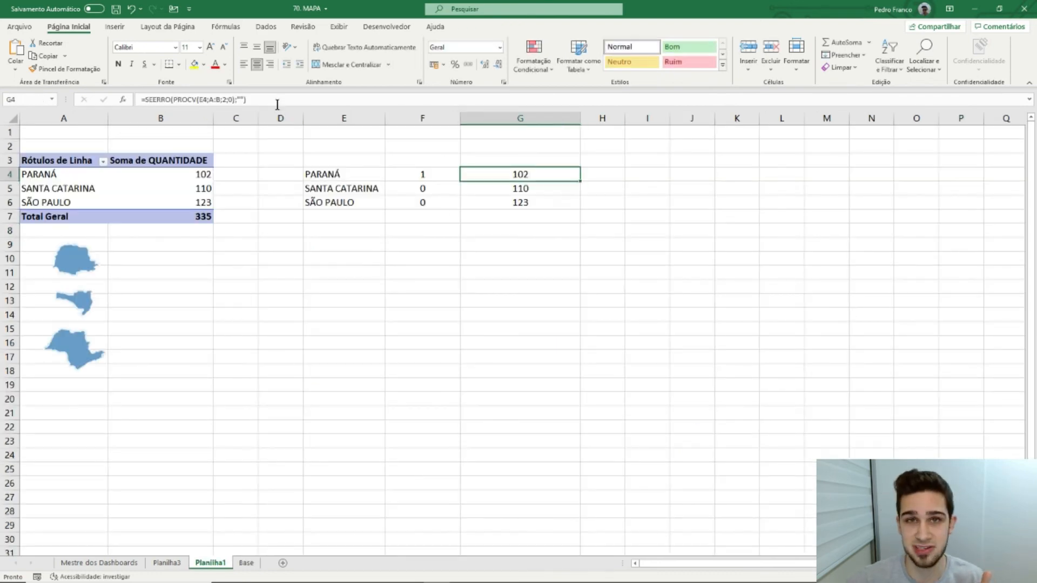
left_click(246, 100)
key("BackSpace")
key("BackSpace")
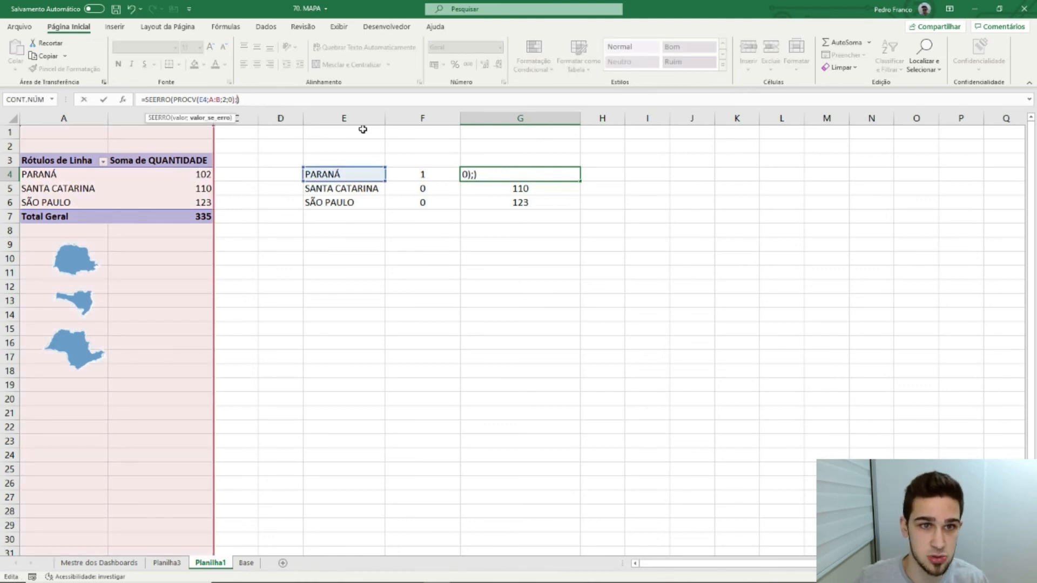
key("ctrl+Return")
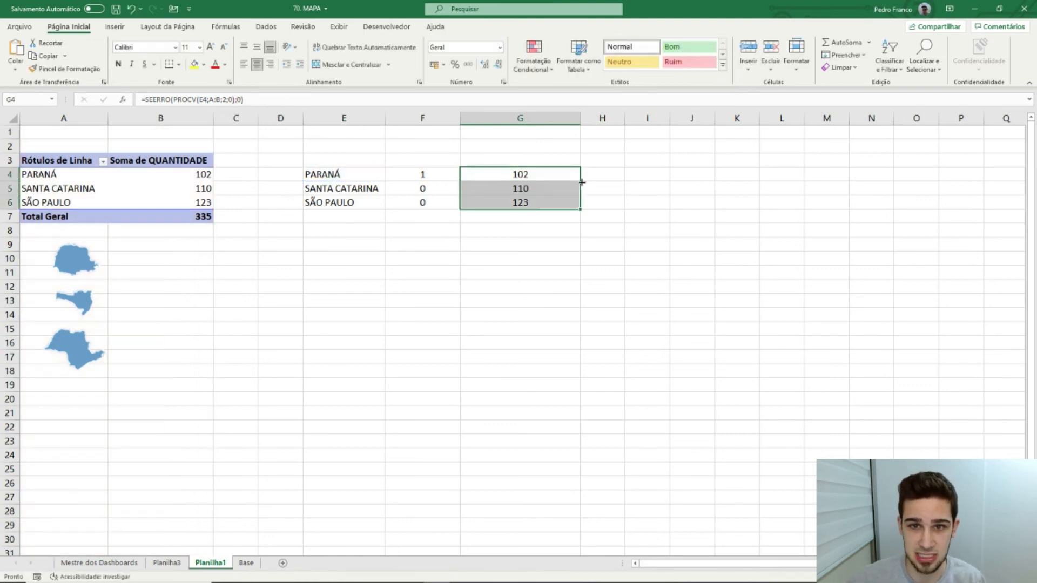
left_click(674, 204)
On the Base sheet, filter the slicer to PARANÁ and SANTA CATARINA in turn, checking how the text boxes display unselected states
left_click(246, 562)
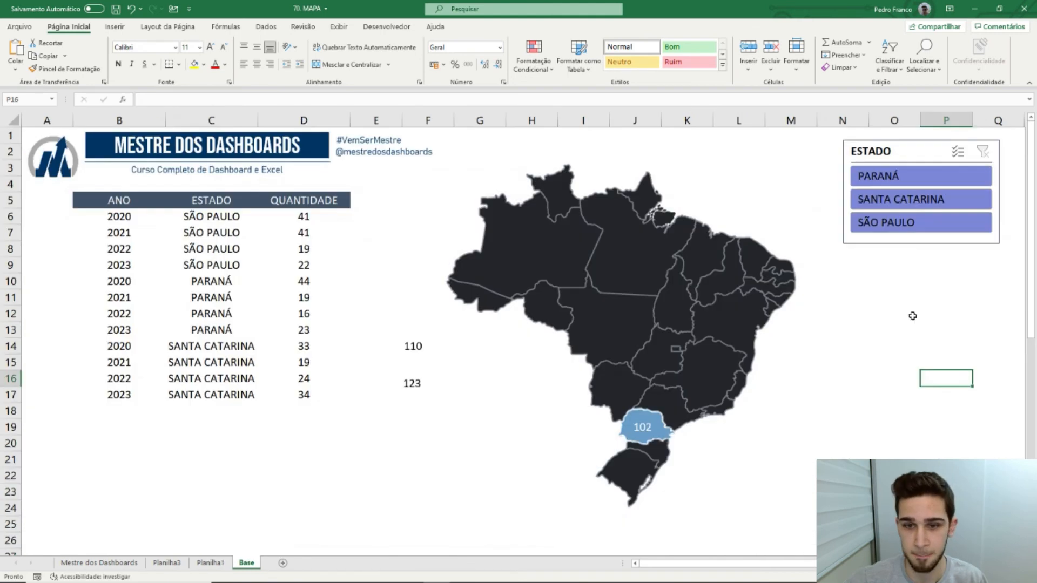
left_click(901, 179)
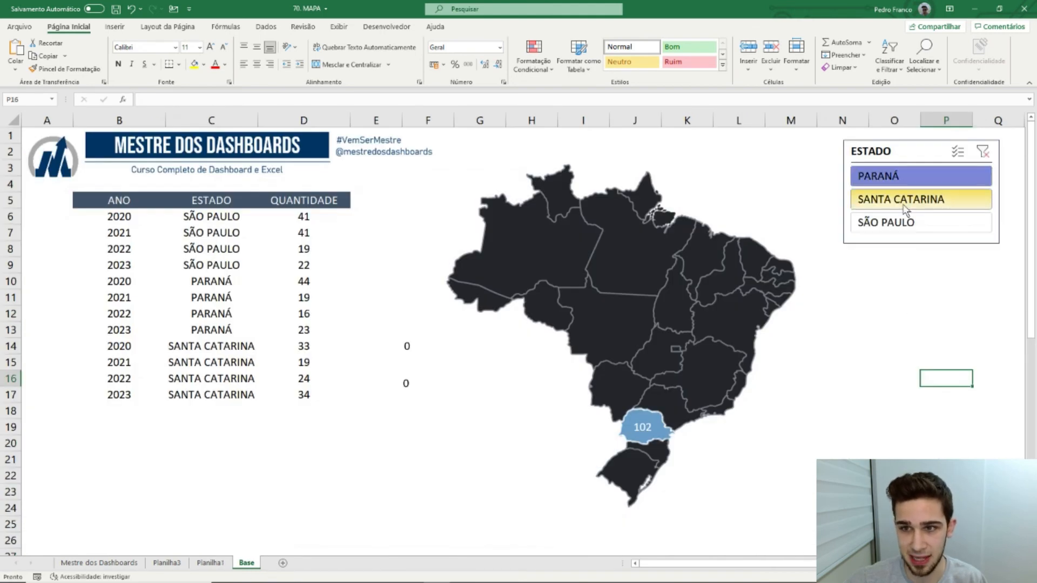
left_click(900, 200)
left_click(636, 430)
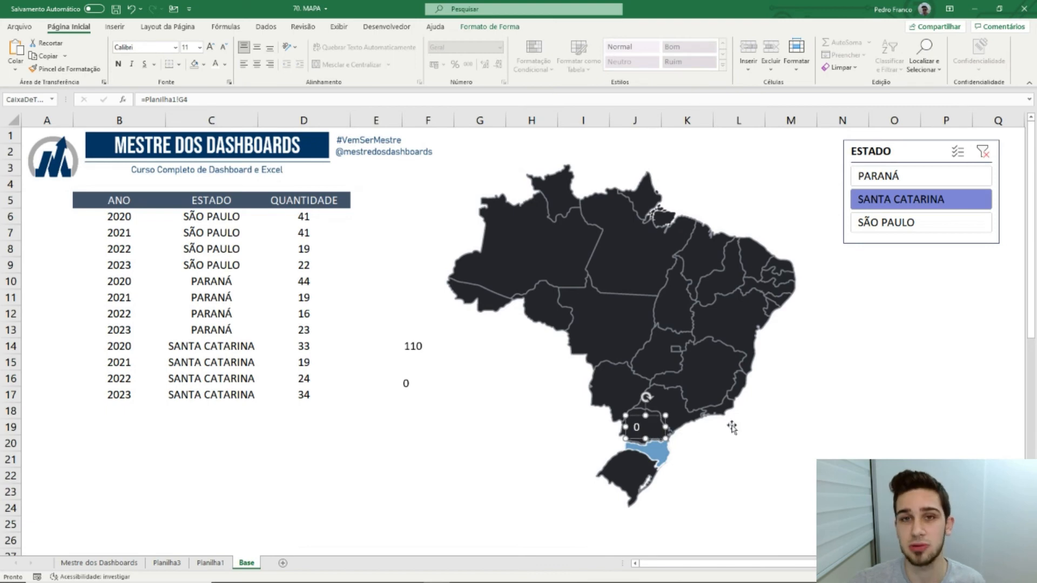
key("Escape")
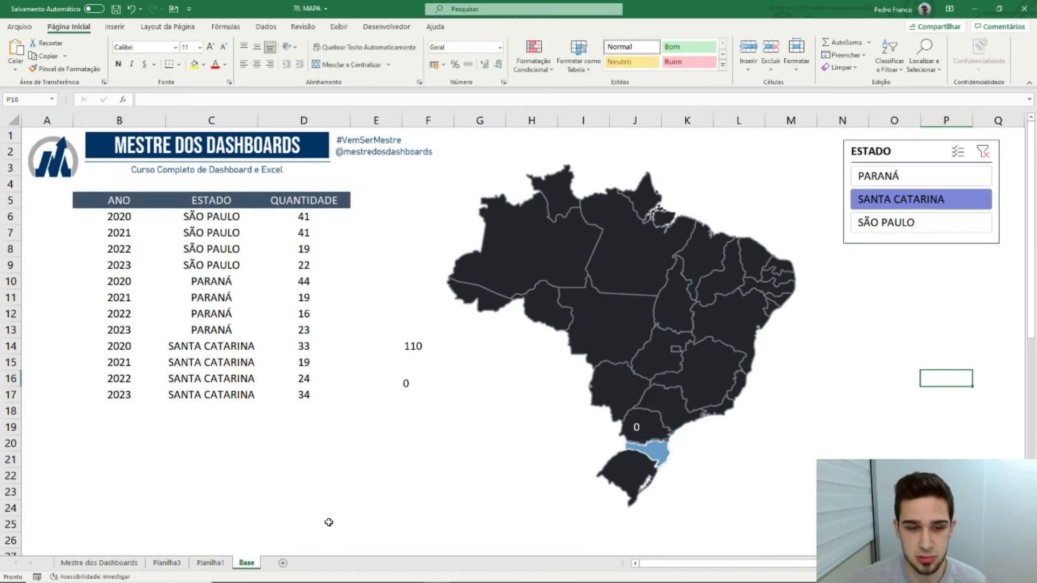
On Planilha1, change the SEERRO fallback in G4 back to empty text ("") and fill the formula down to G6
left_click(210, 563)
left_click(497, 202)
double_click(537, 174)
key("Delete")
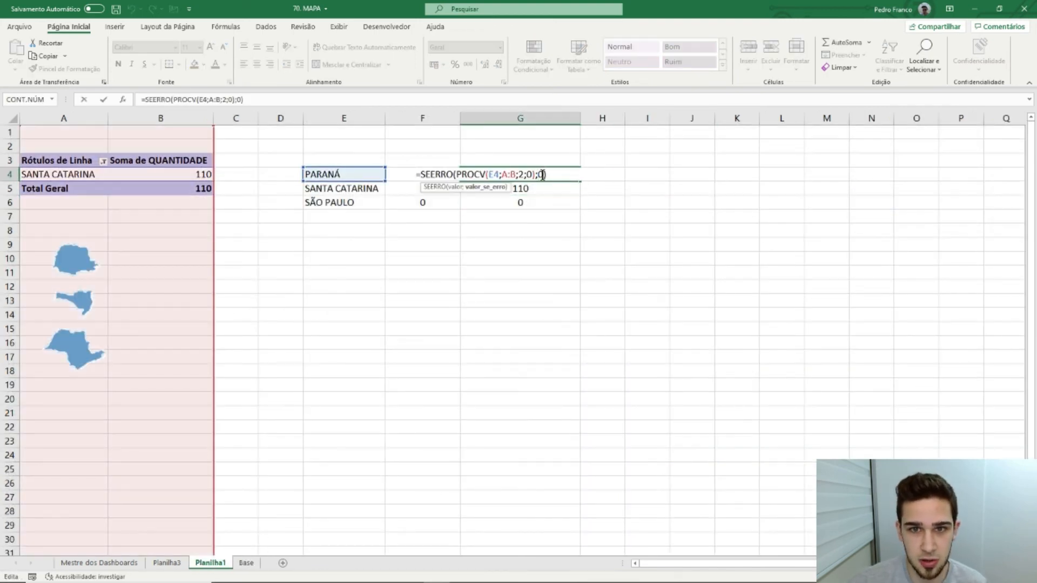
type("\"\"")
key("Return")
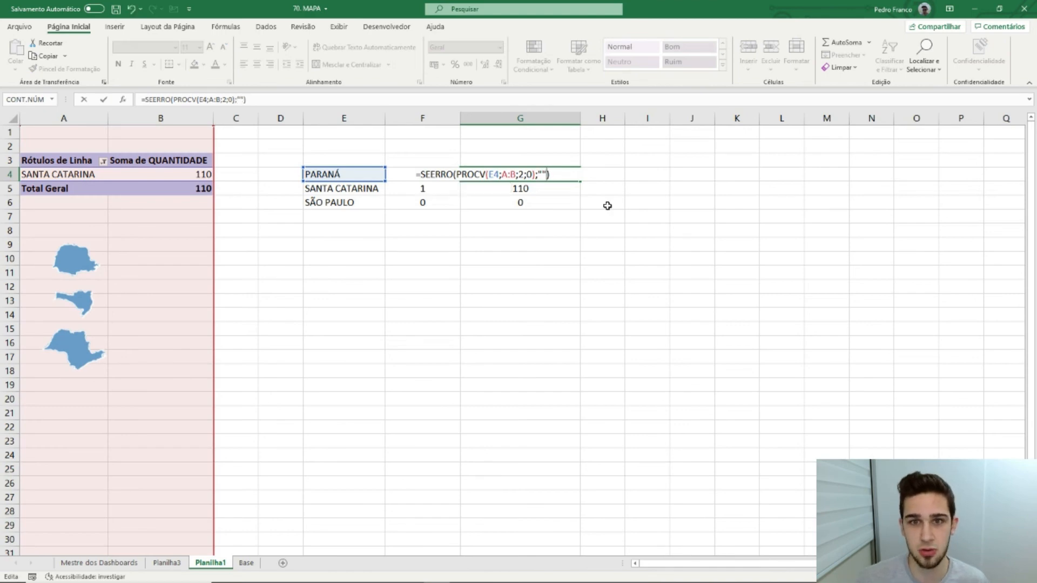
key("Up")
double_click(580, 181)
left_click(424, 429)
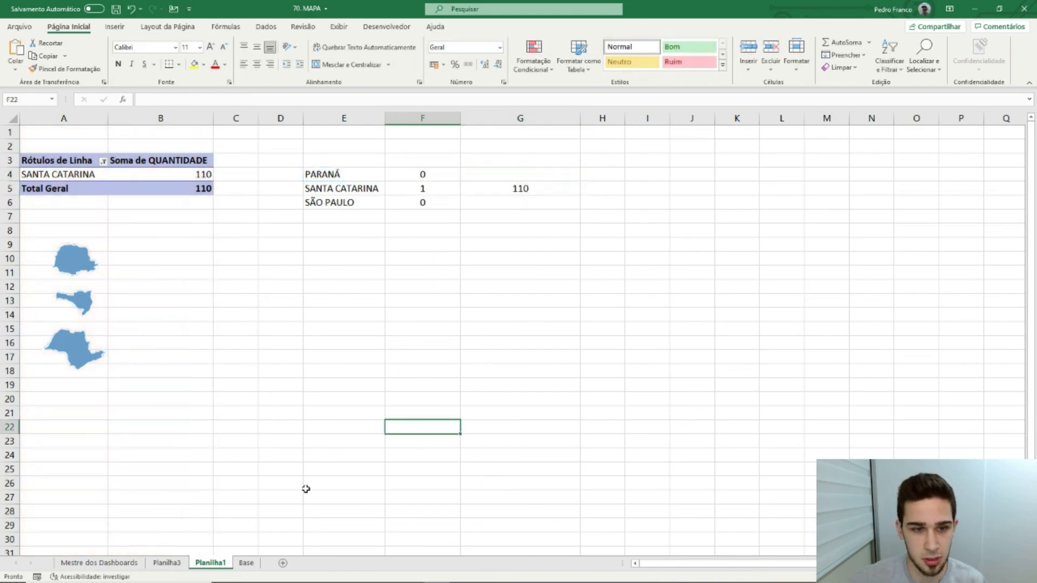
On the Base sheet, filter the slicer to PARANÁ and nudge its text box to sit centred over the state
left_click(246, 562)
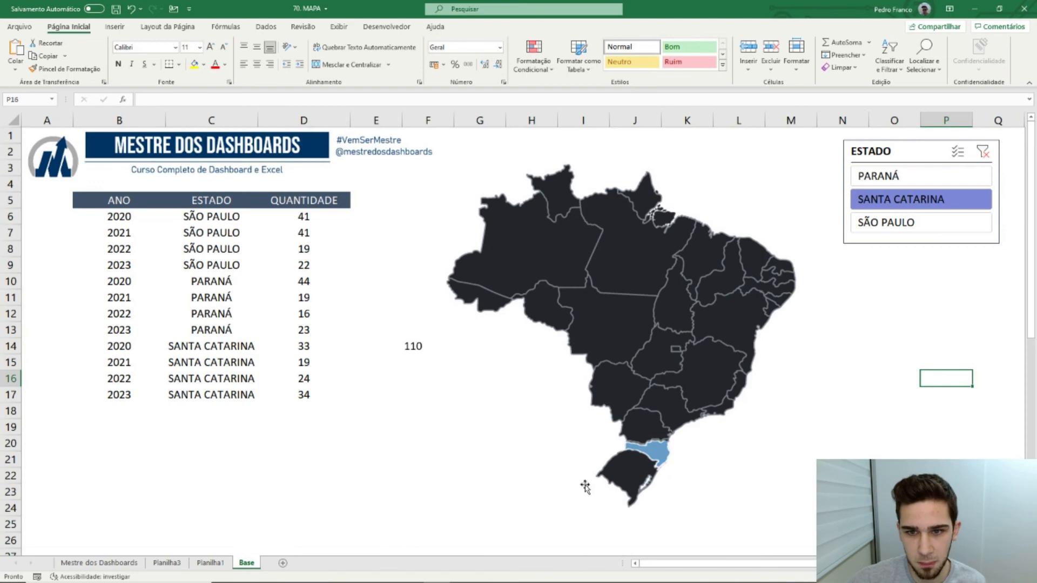
left_click(640, 426)
left_click(881, 176)
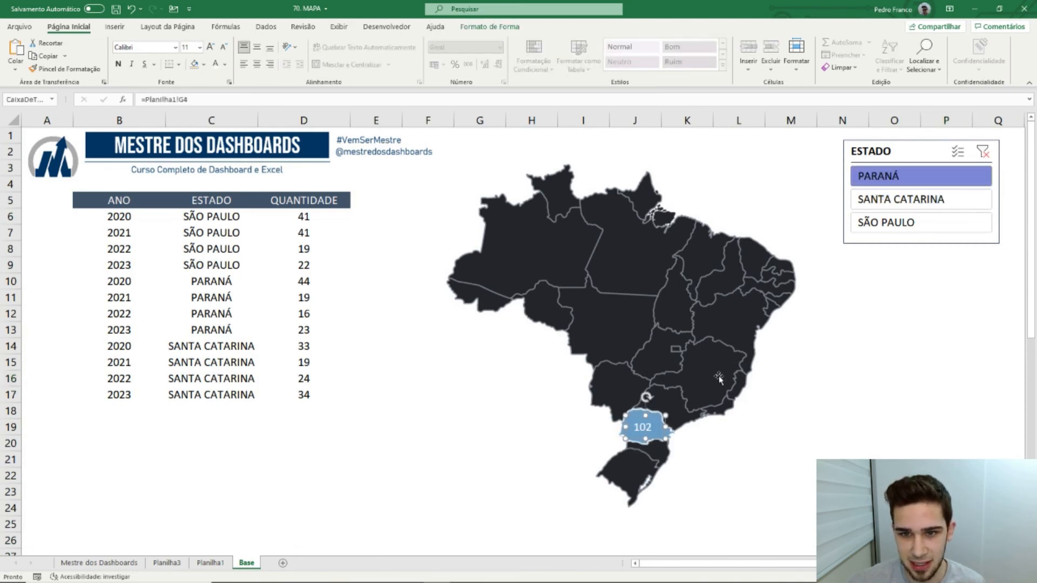
left_click_drag(645, 428, 644, 426)
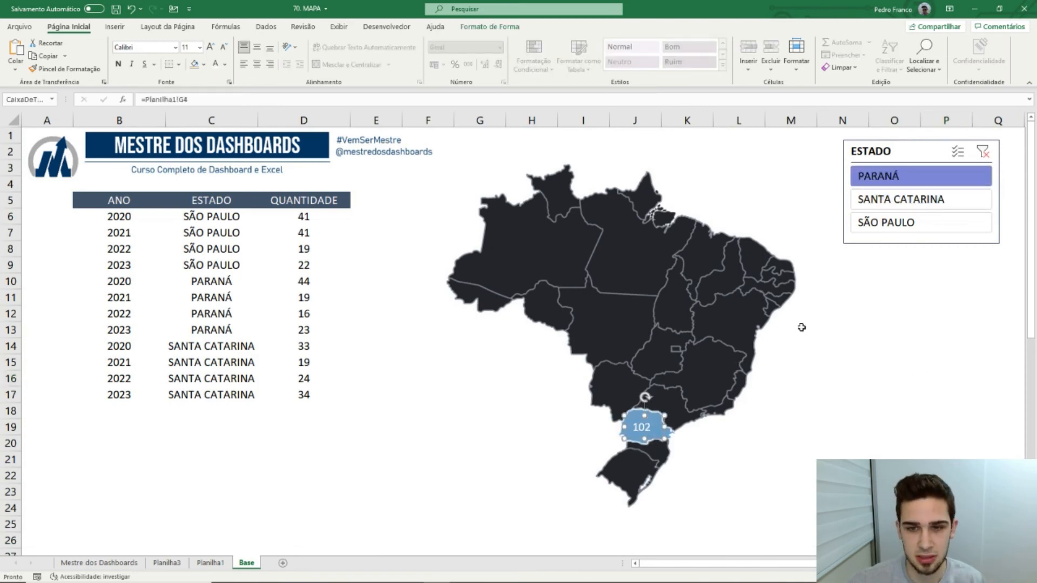
Format the PARANÁ text box on the map with black, bold text
left_click(225, 70)
left_click(224, 110)
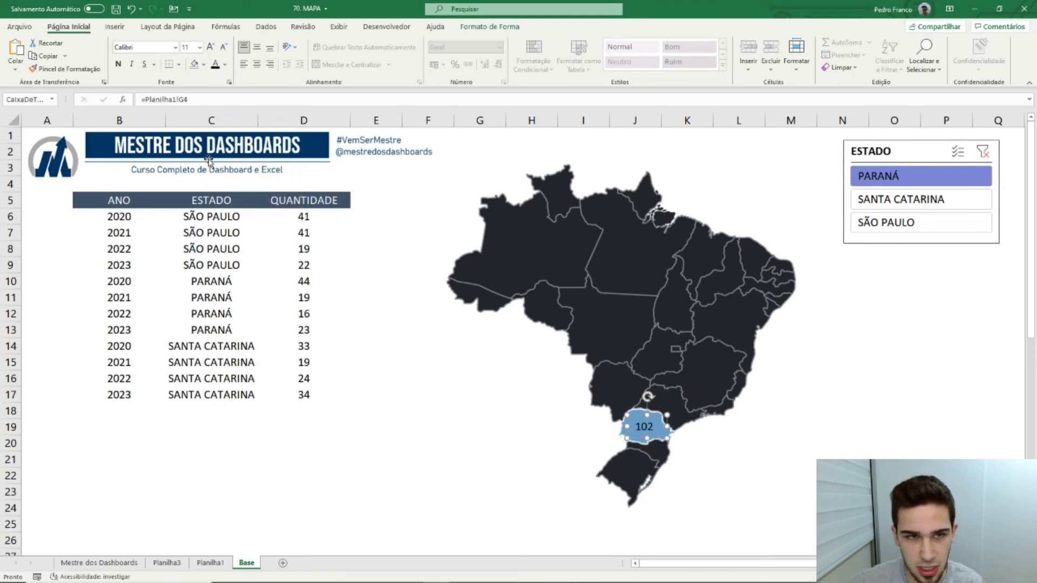
left_click(118, 64)
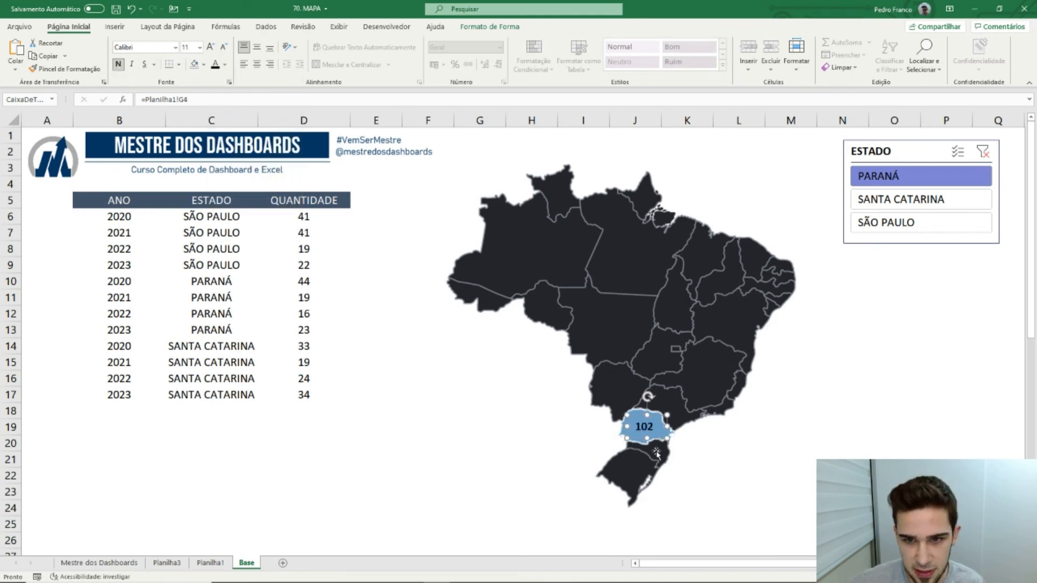
left_click(813, 461)
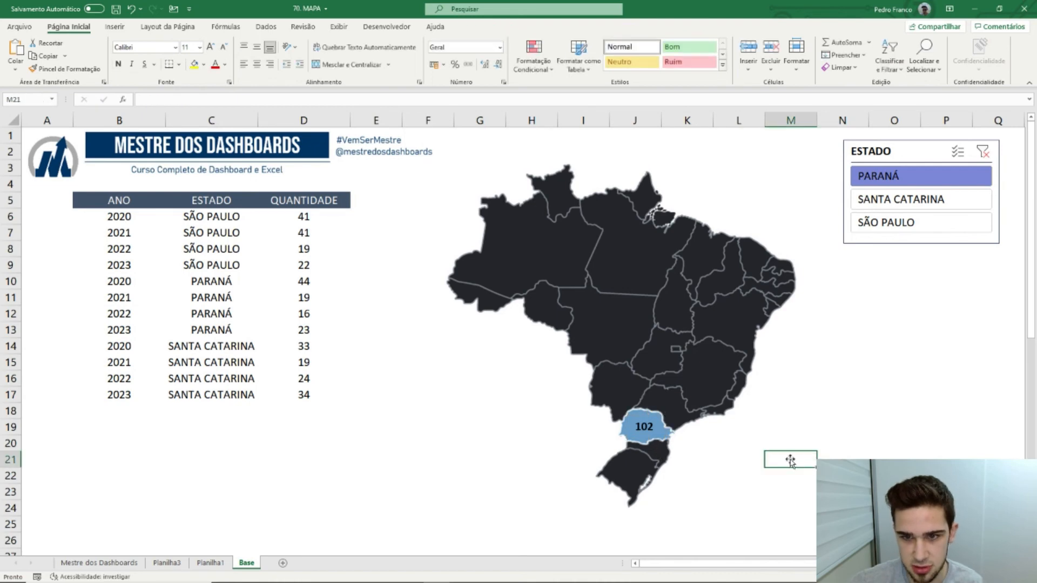
Filter the slicer to SANTA CATARINA, place its text box over the state and make the text black and bold
left_click(890, 205)
left_click_drag(417, 352, 666, 458)
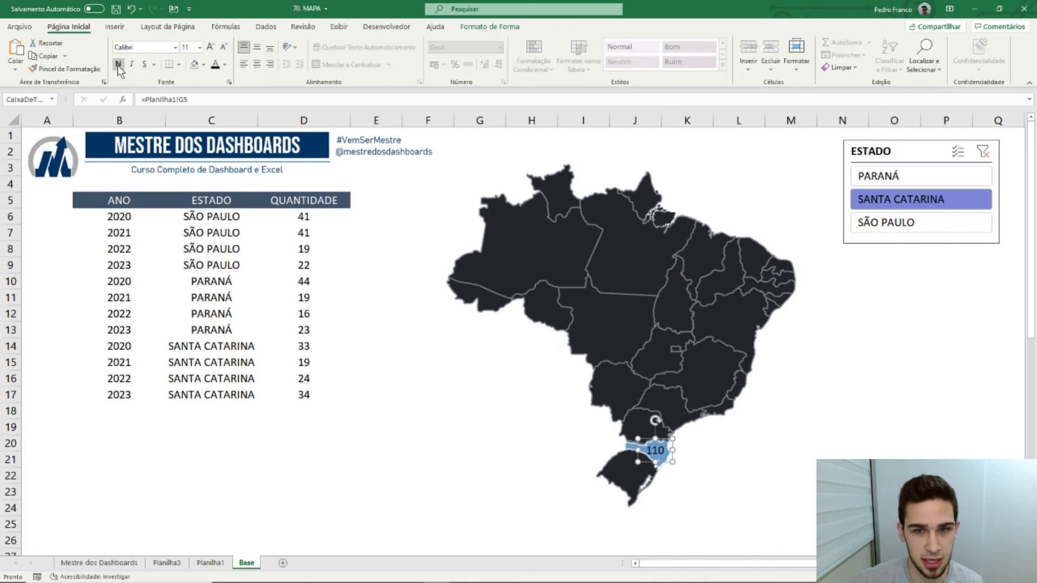
left_click(863, 377)
Filter the slicer to SÃO PAULO and centre its text box over the state with black, bold text
left_click(908, 230)
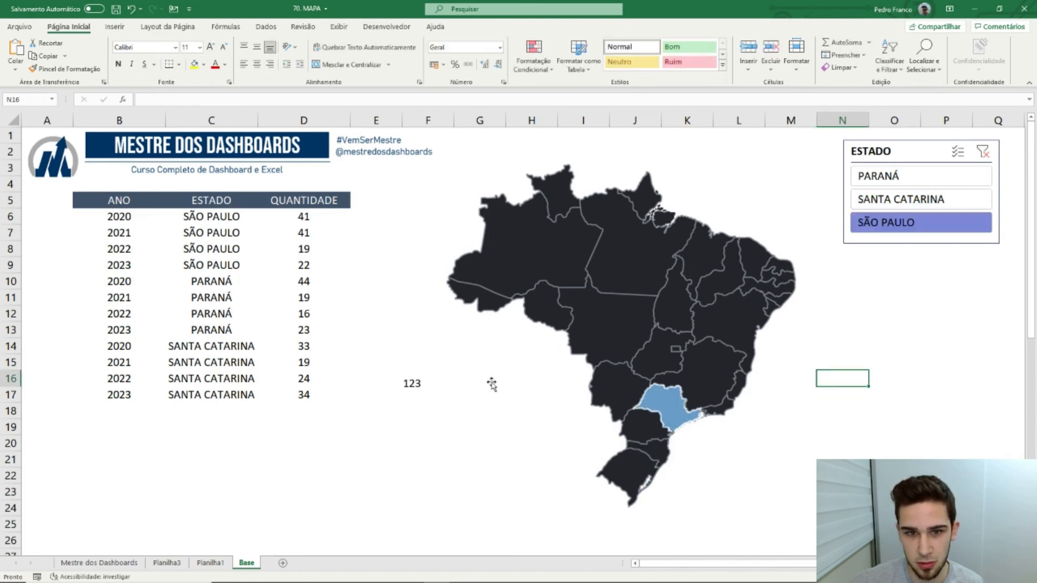
left_click(409, 385)
left_click_drag(408, 384, 662, 407)
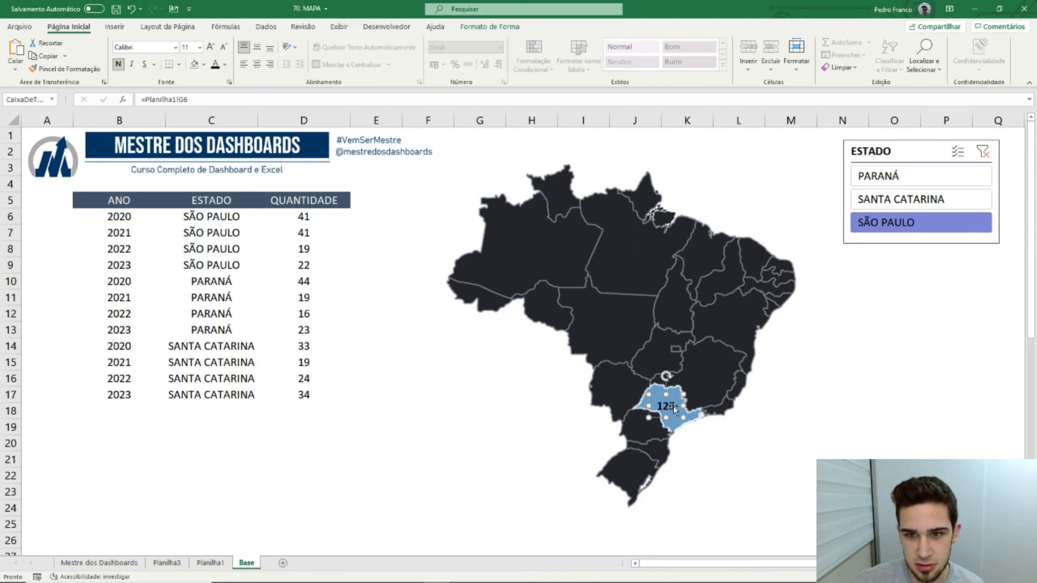
left_click(893, 410)
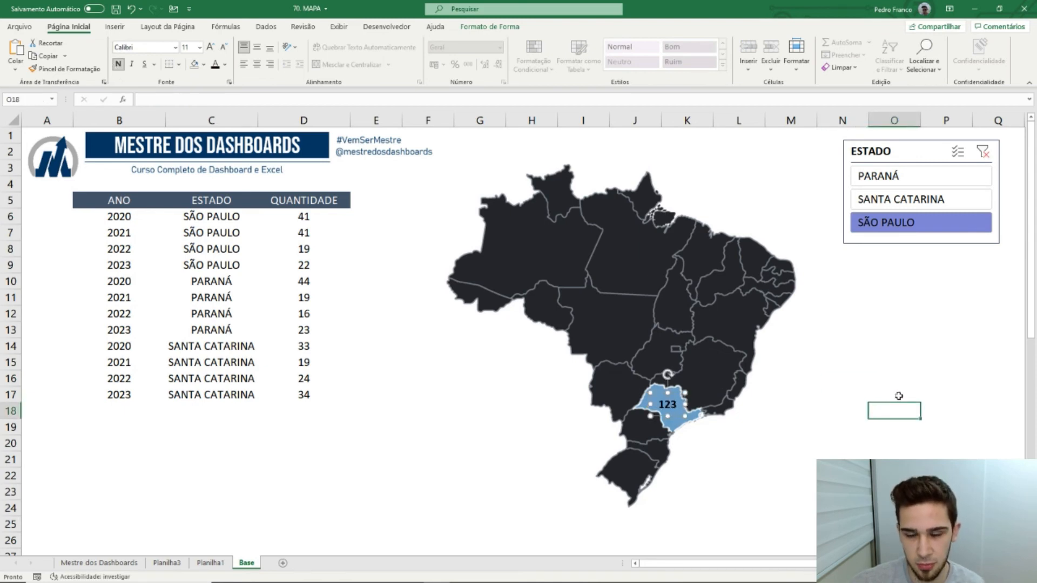
Cycle the slicer repeatedly through PARANÁ, SANTA CATARINA and SÃO PAULO to check the map labels, and clear the filter
left_click(912, 181)
left_click(918, 200)
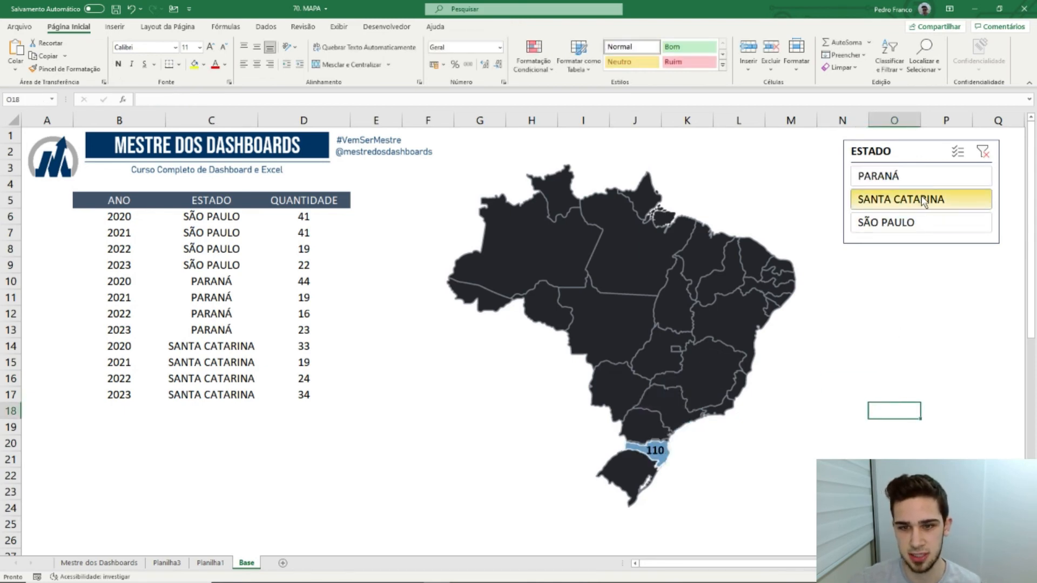
left_click(928, 220)
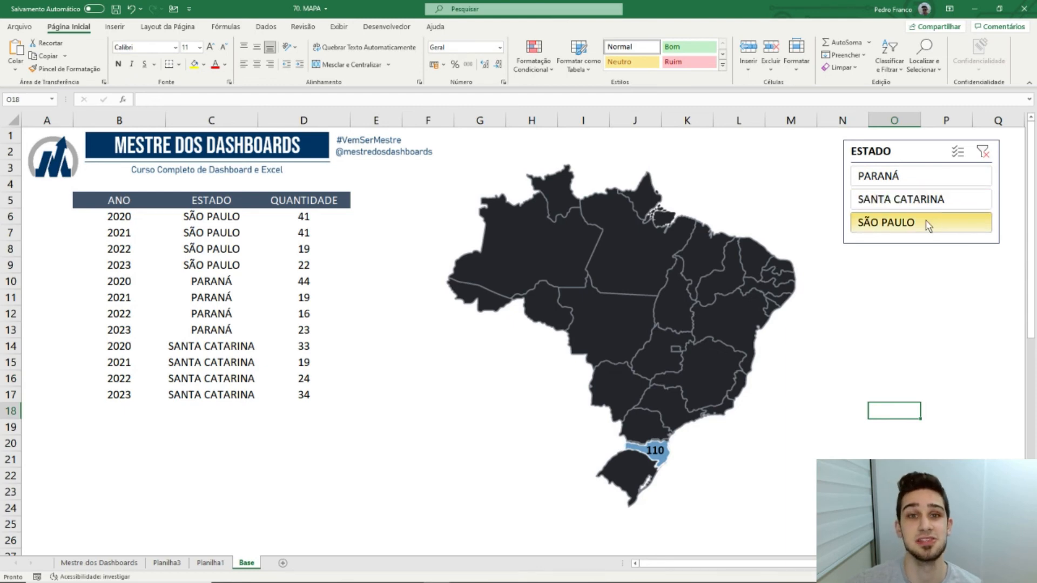
left_click(928, 183)
left_click(927, 208)
left_click(926, 221)
left_click(925, 200)
left_click(926, 178)
left_click(927, 200)
left_click(924, 223)
left_click(924, 200)
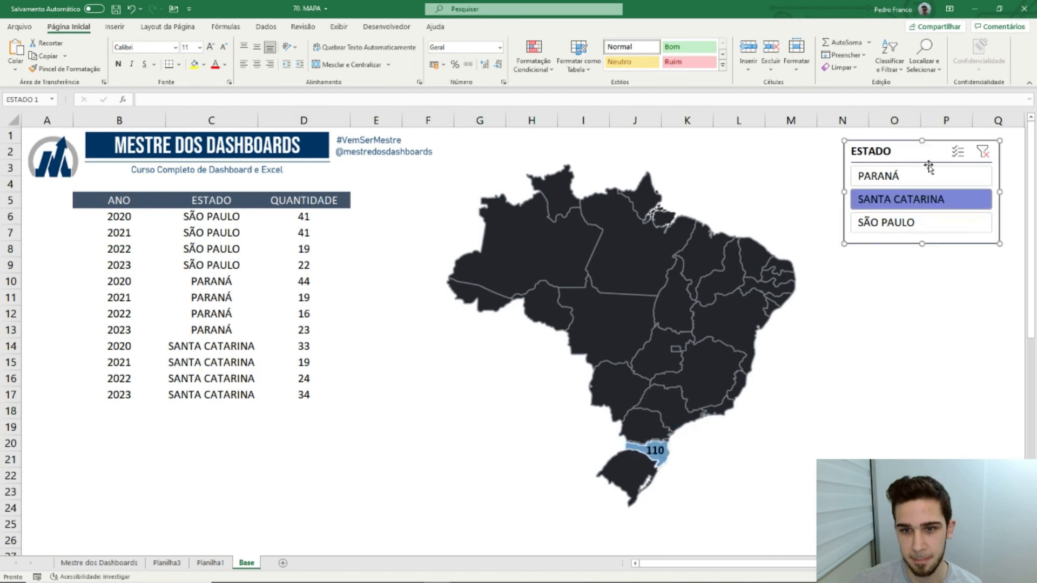
left_click(946, 297)
left_click(982, 152)
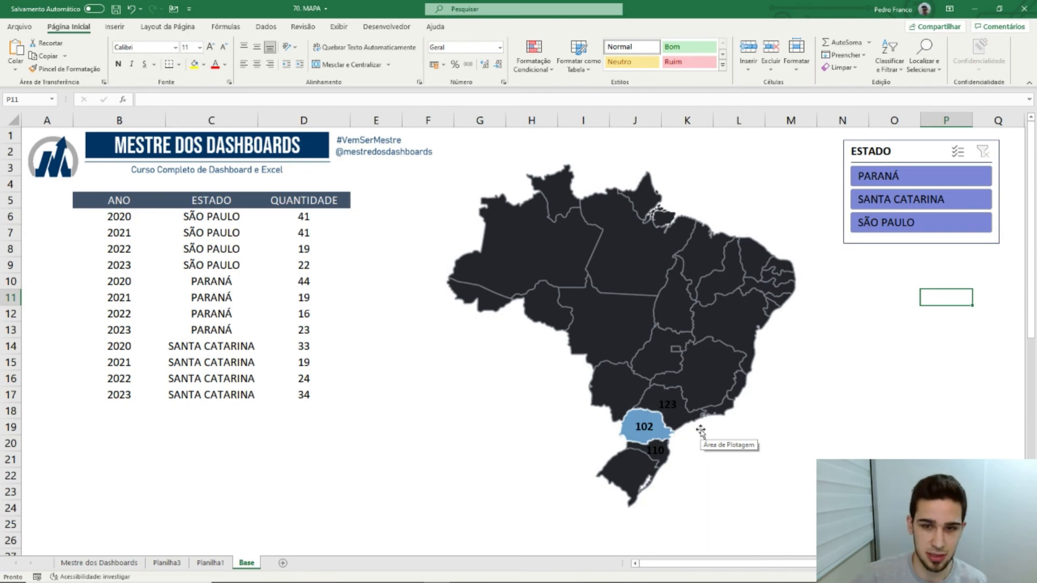
Set the font colour of the three state text boxes to Preto, Texto 1, Mais Claro 15%
left_click(668, 405)
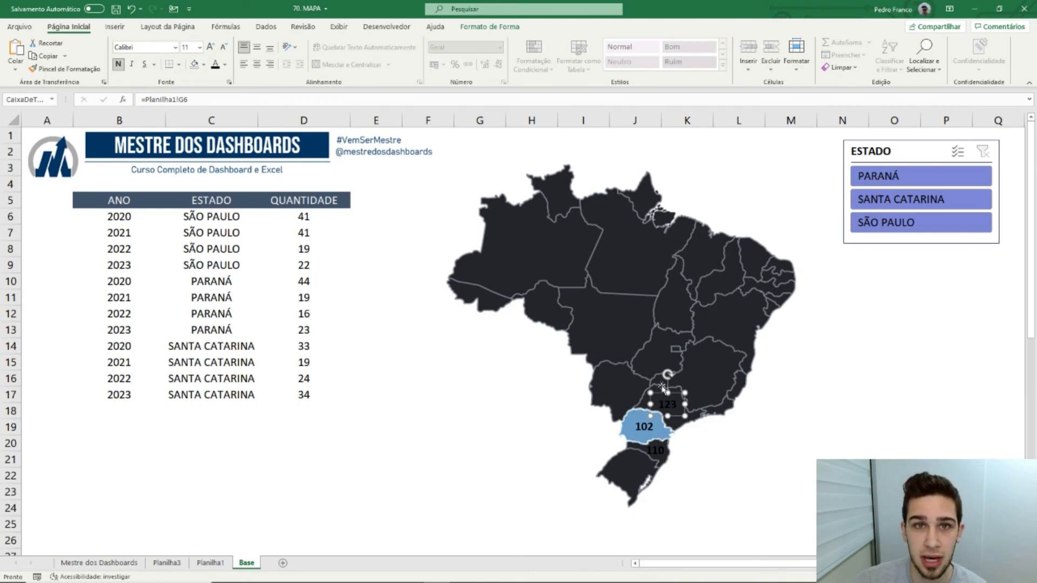
left_click(225, 65)
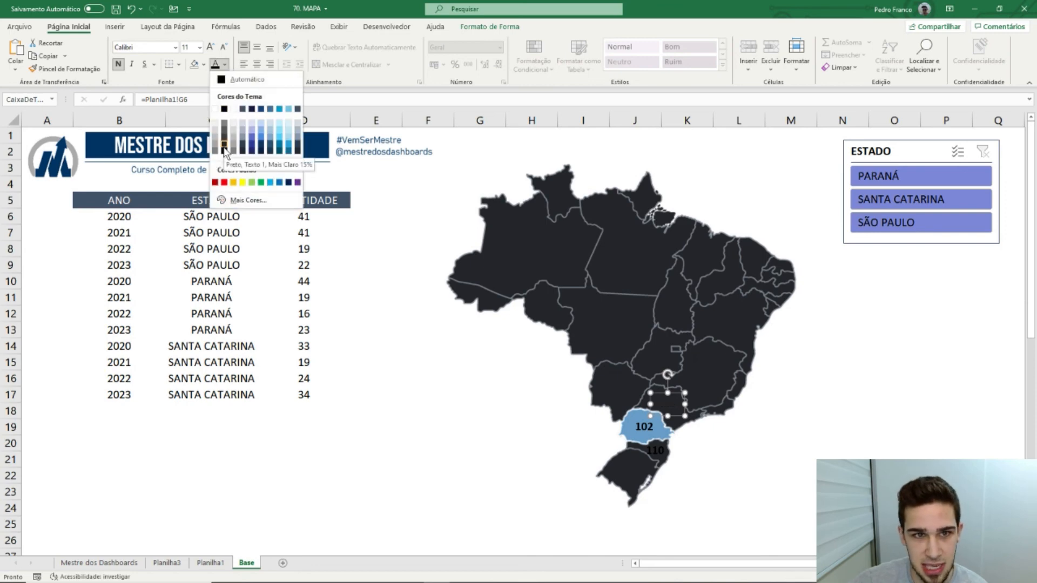
left_click(224, 146)
left_click(500, 400)
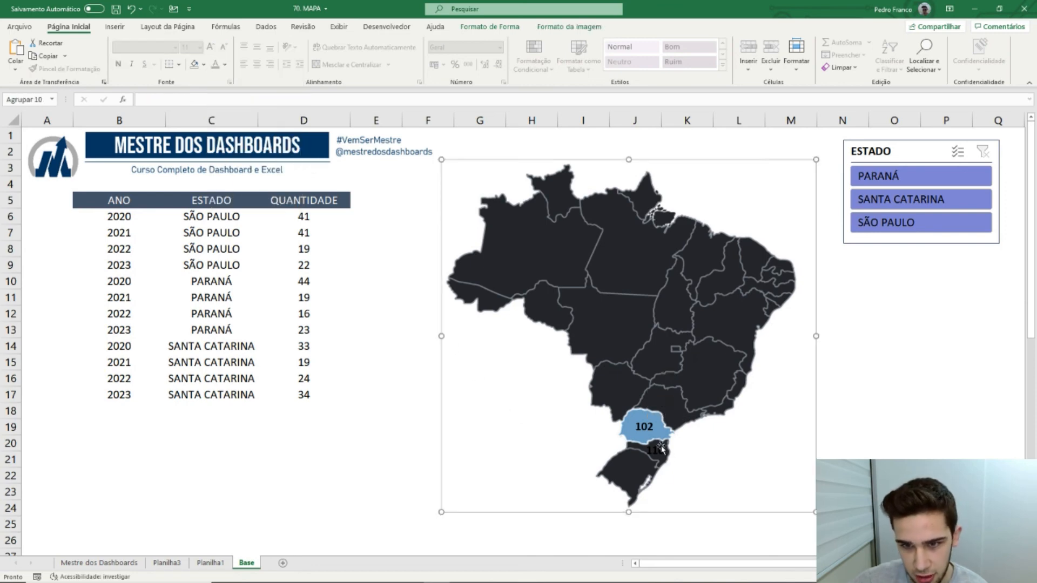
left_click(648, 430)
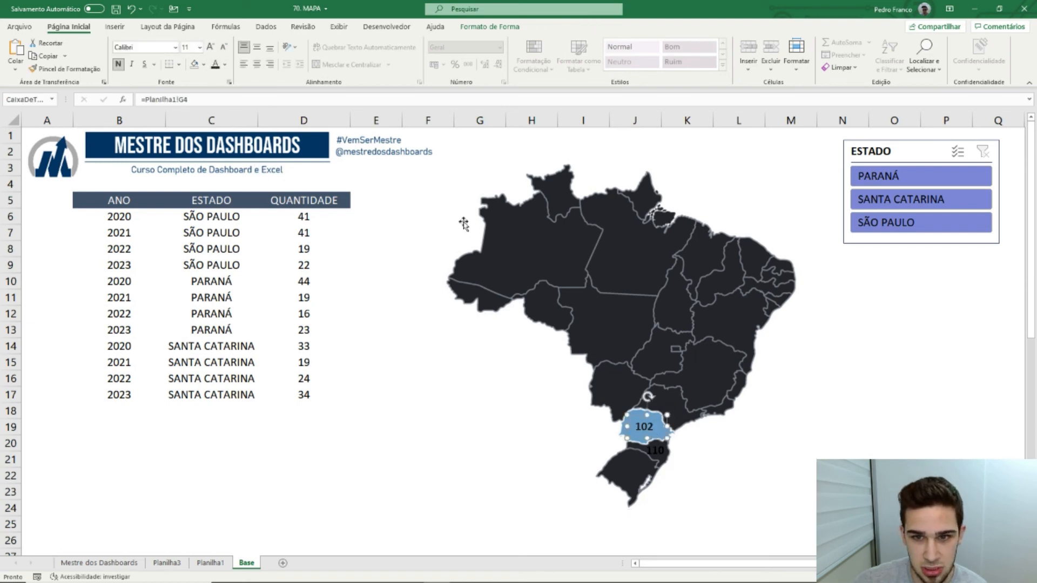
left_click(658, 453)
left_click(215, 64)
left_click(947, 376)
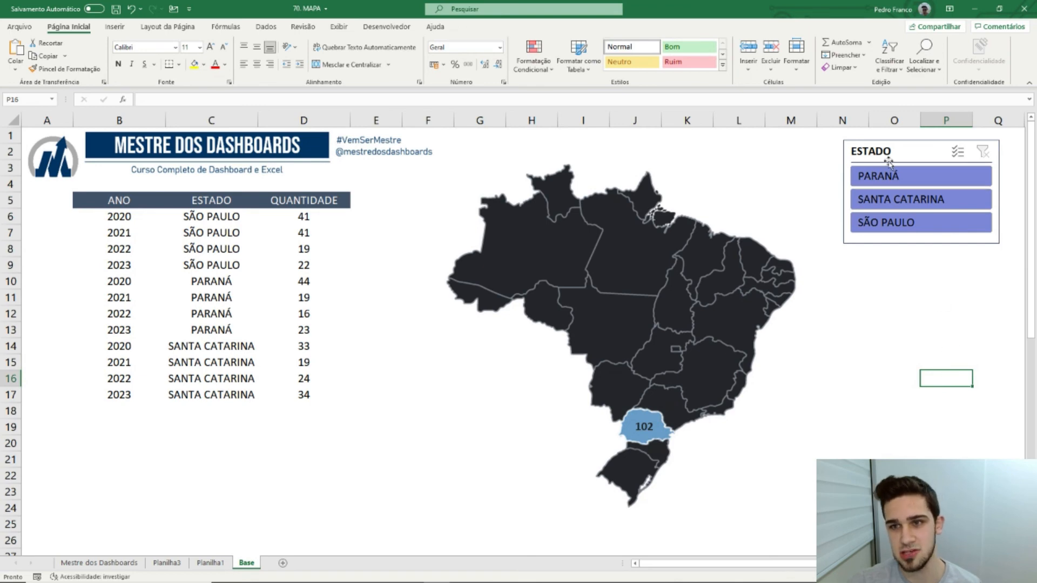
Filter the slicer to each state once to check the recoloured labels, and clear the filter
left_click(888, 176)
left_click(908, 201)
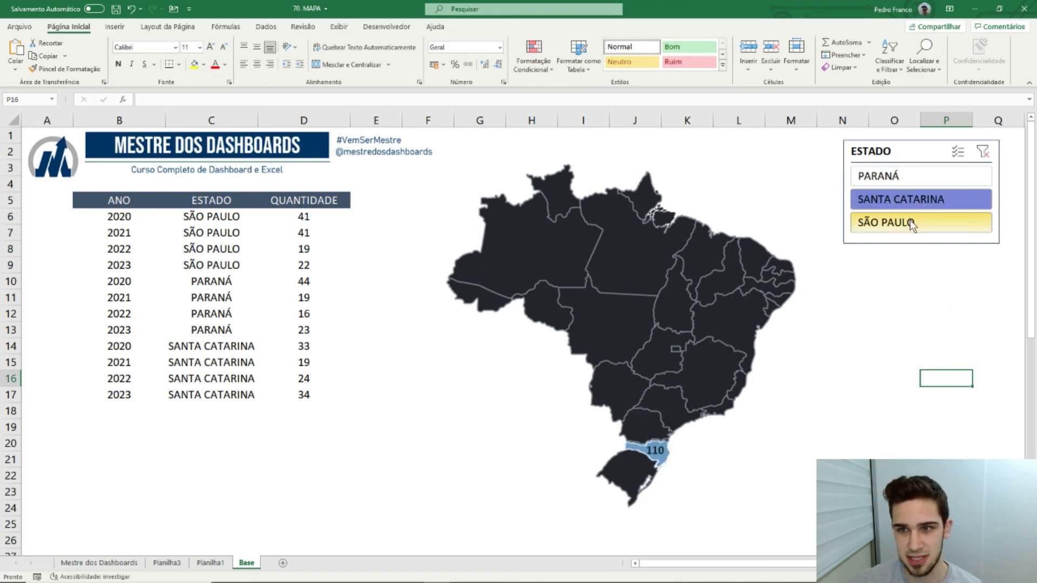
left_click(911, 224)
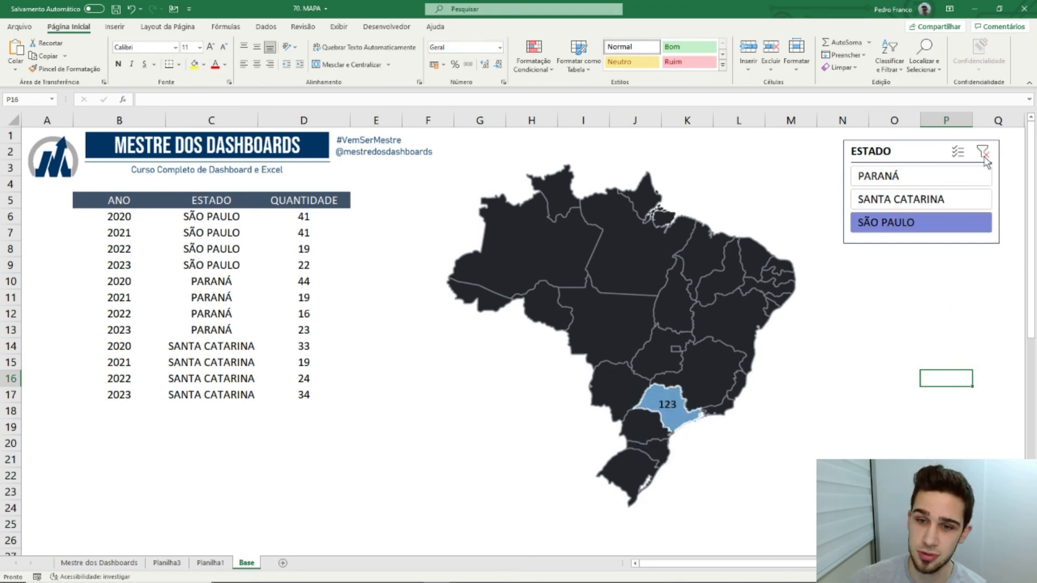
left_click(982, 152)
left_click(955, 362)
left_click(955, 331)
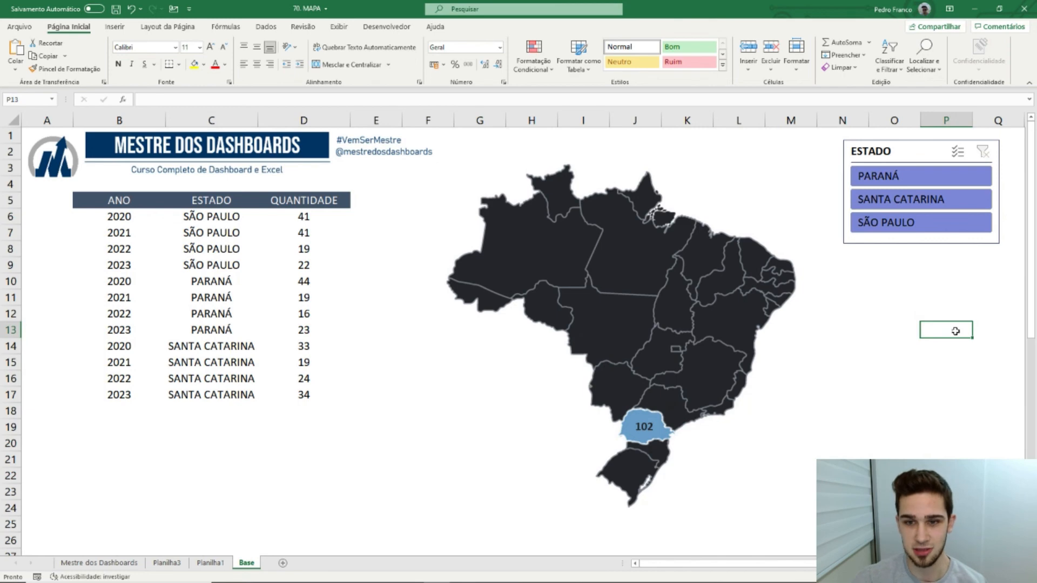
Select the state text boxes in turn, try moving the map on its own, and undo the move
left_click(673, 406)
left_click(650, 430)
left_click(653, 450)
left_click(635, 432)
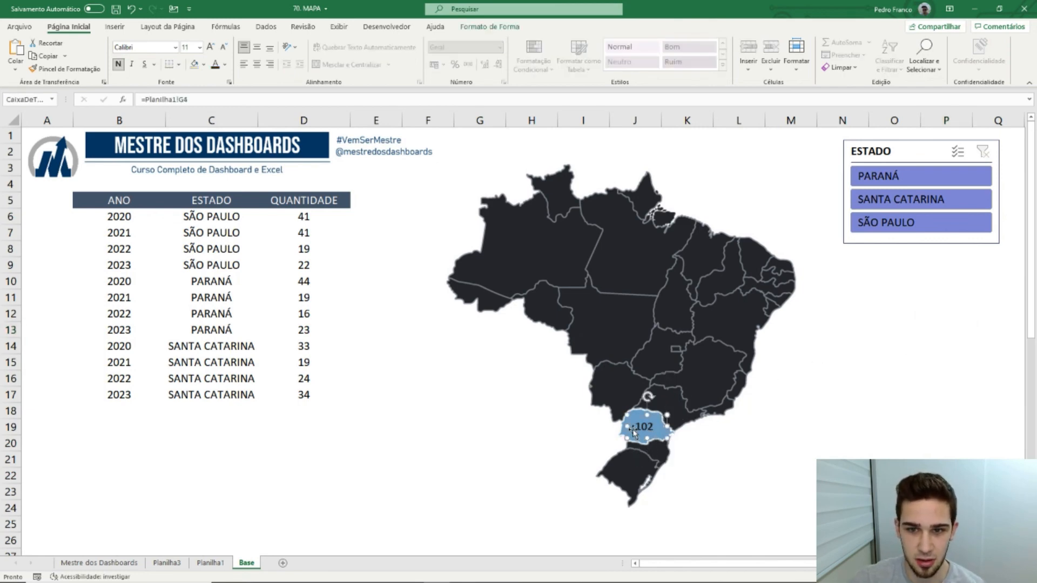
left_click(906, 436)
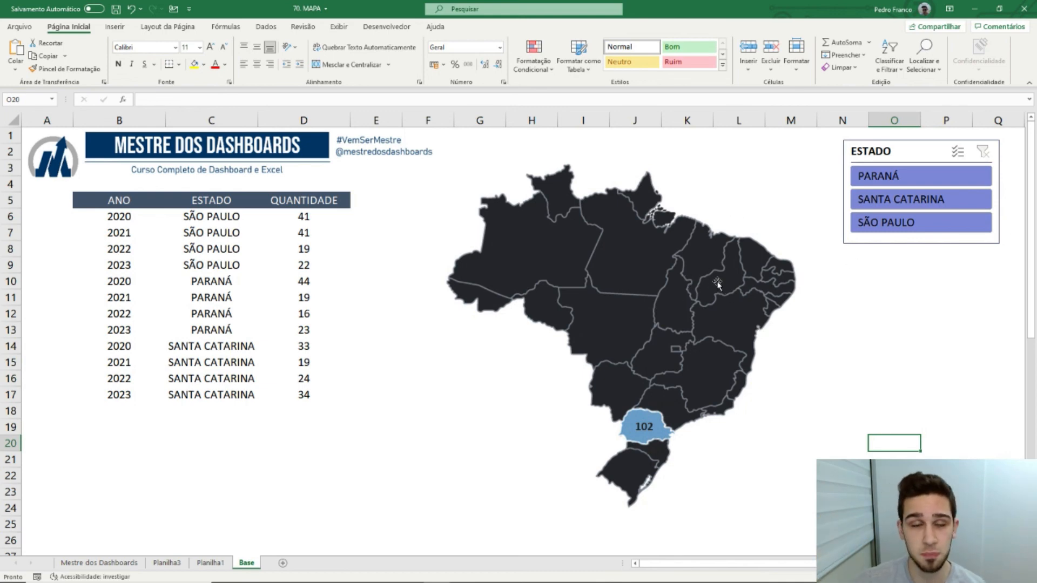
left_click_drag(704, 315, 516, 287)
key("ctrl+z")
Group the three state text boxes with the Brazil map and shift the group slightly left, towards the data table
left_click(678, 411)
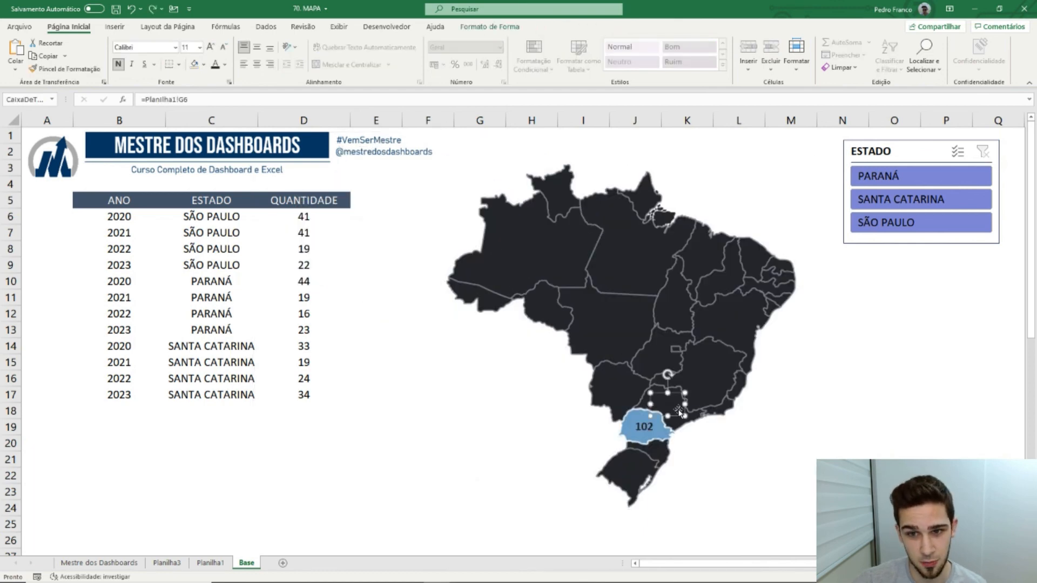
left_click(656, 448, "shift")
left_click(612, 284, "shift")
right_click(614, 283)
mouse_move(666, 357)
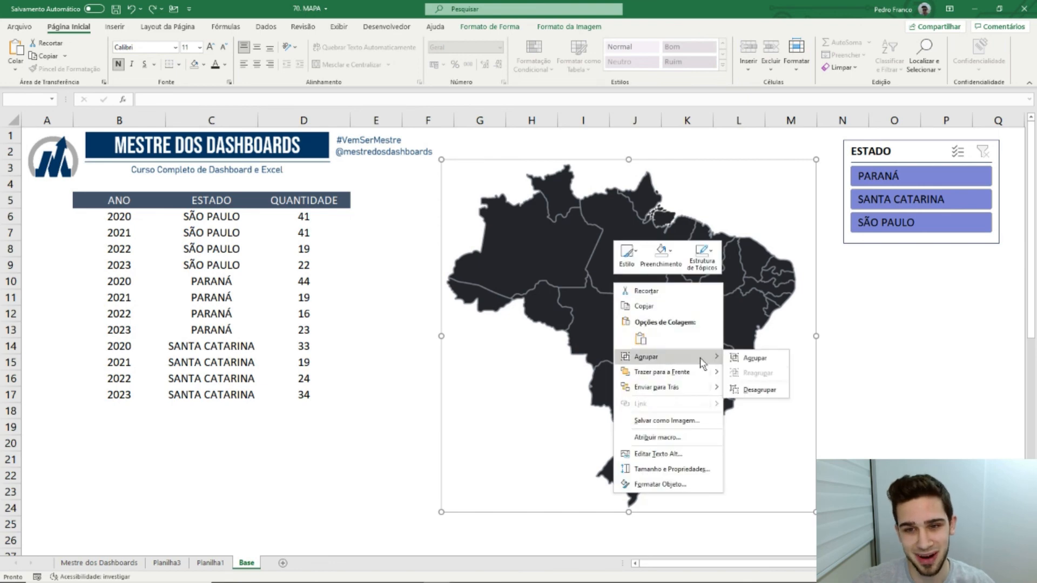
left_click(748, 358)
left_click_drag(660, 306, 622, 306)
Test the grouped map by filtering the slicer to PARANÁ, SANTA CATARINA and SÃO PAULO
left_click_drag(885, 177, 890, 204)
left_click(890, 204)
left_click(913, 224)
left_click(944, 297)
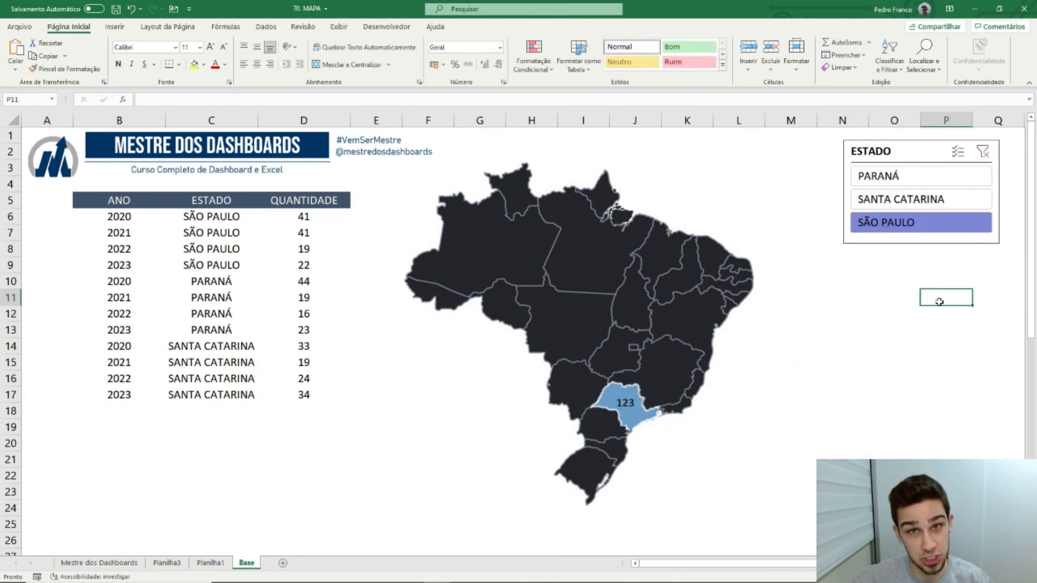
Clear the ESTADO slicer filter and switch to the Planilha1 sheet
left_click(982, 152)
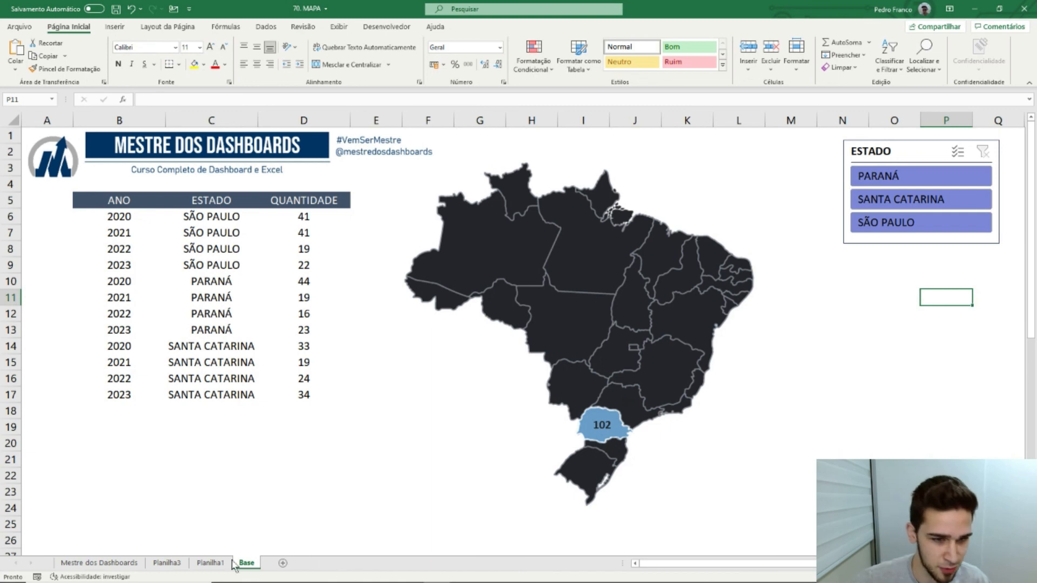
left_click(209, 563)
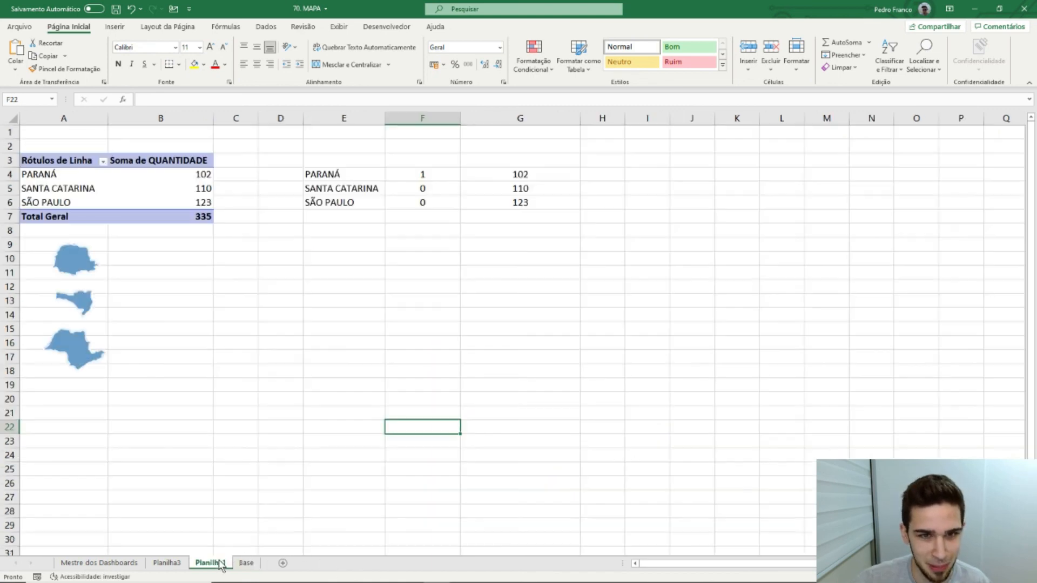
left_click(741, 334)
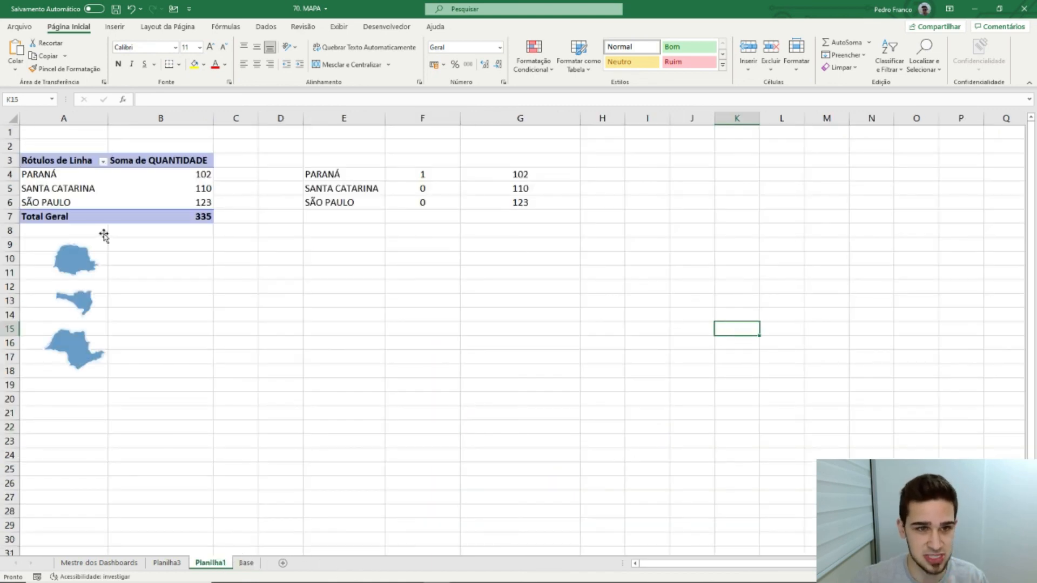
left_click_drag(173, 217, 81, 160)
key("ctrl+c")
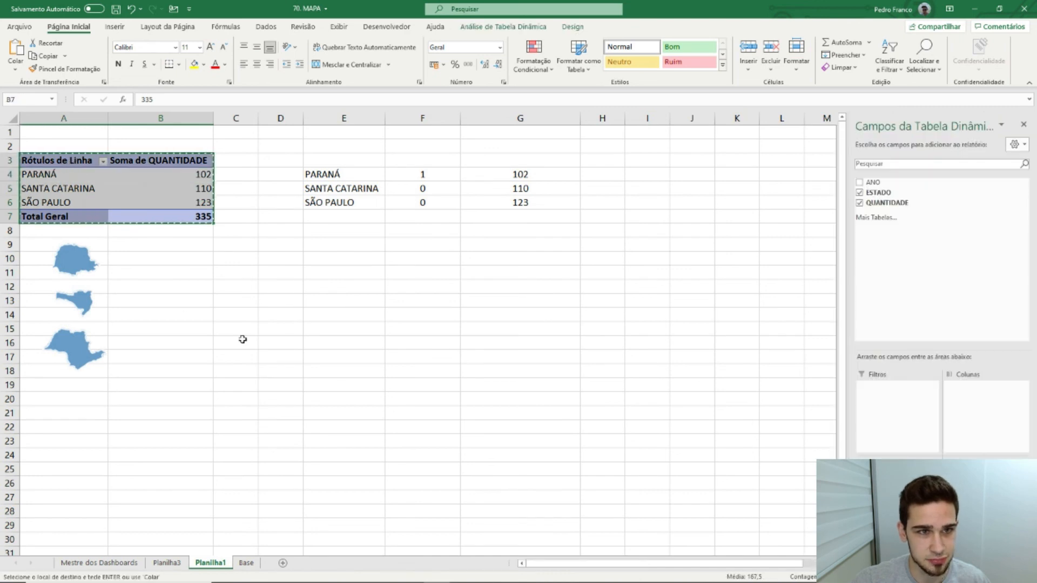
left_click(374, 275)
key("ctrl+v")
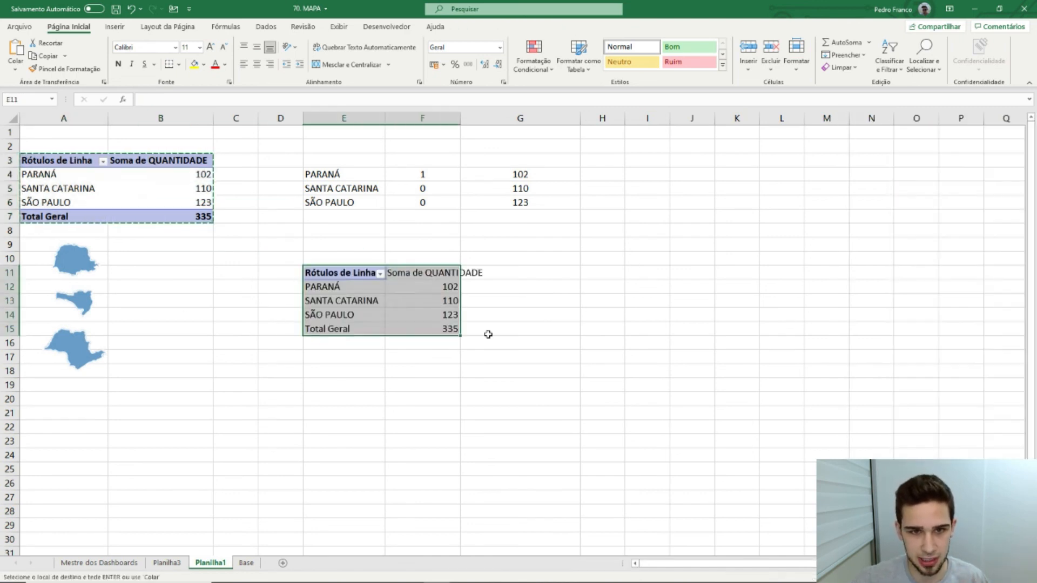
key("Delete")
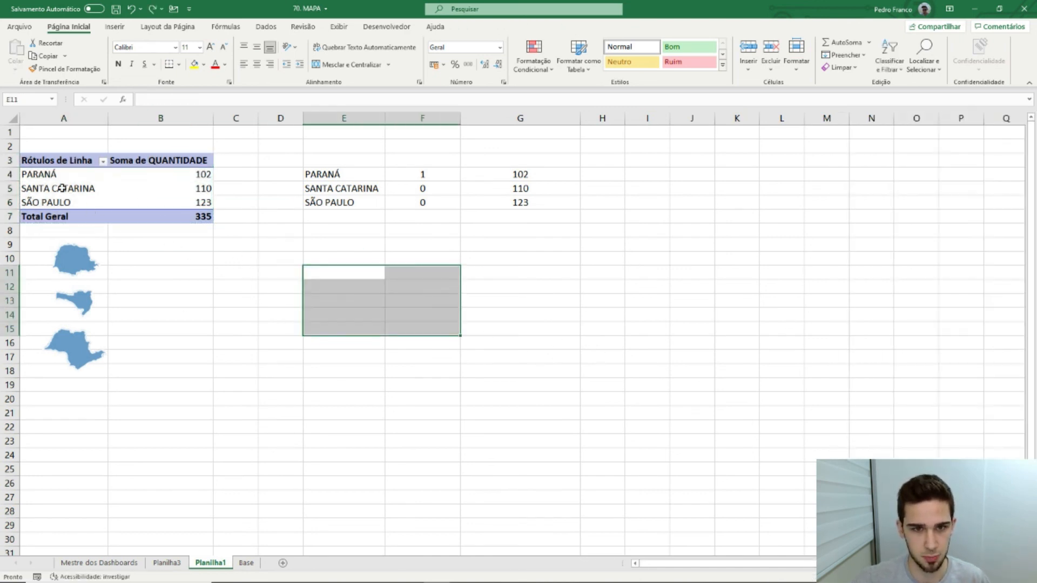
Copy the pivot table's three state rows, A4:B6, without header or total, and paste them at F13
left_click(84, 177)
left_click_drag(85, 185, 194, 203)
key("ctrl+c")
left_click(413, 300)
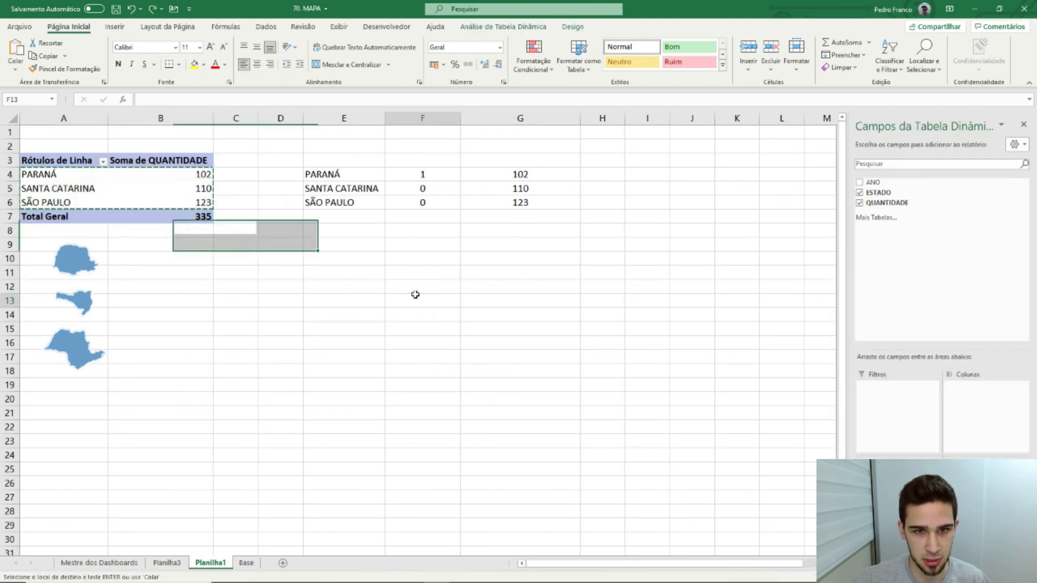
key("ctrl+v")
left_click(581, 384)
Insert a Mapa Coroplético chart from the state quantities in F13:G15
left_click_drag(427, 300, 540, 326)
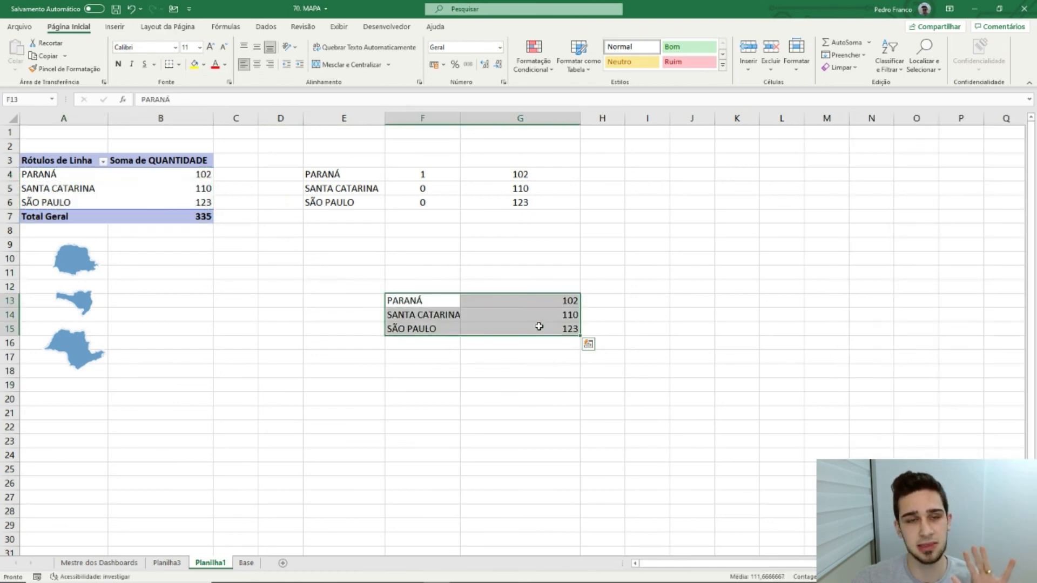
left_click(115, 26)
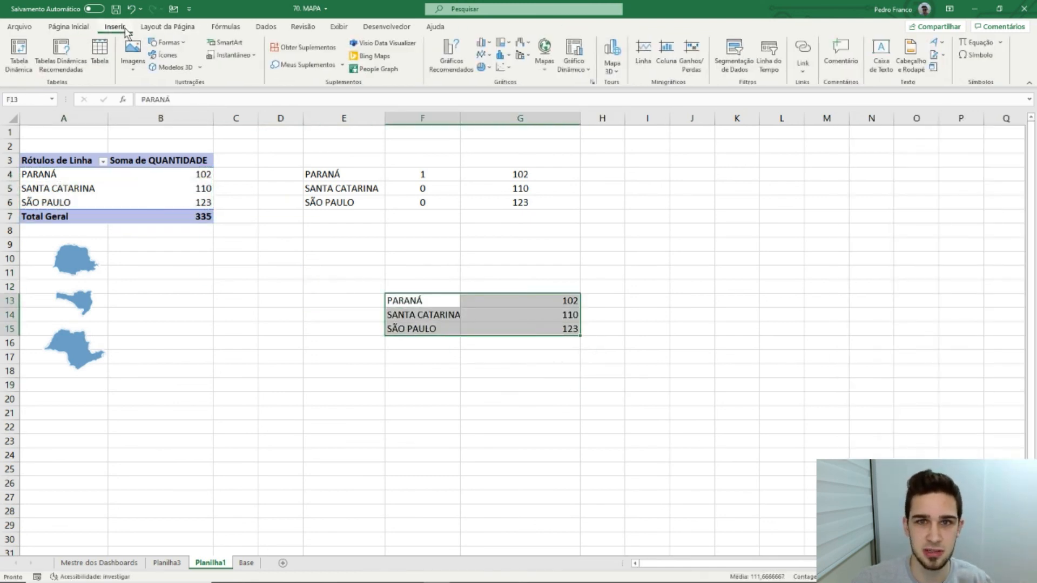
left_click(546, 51)
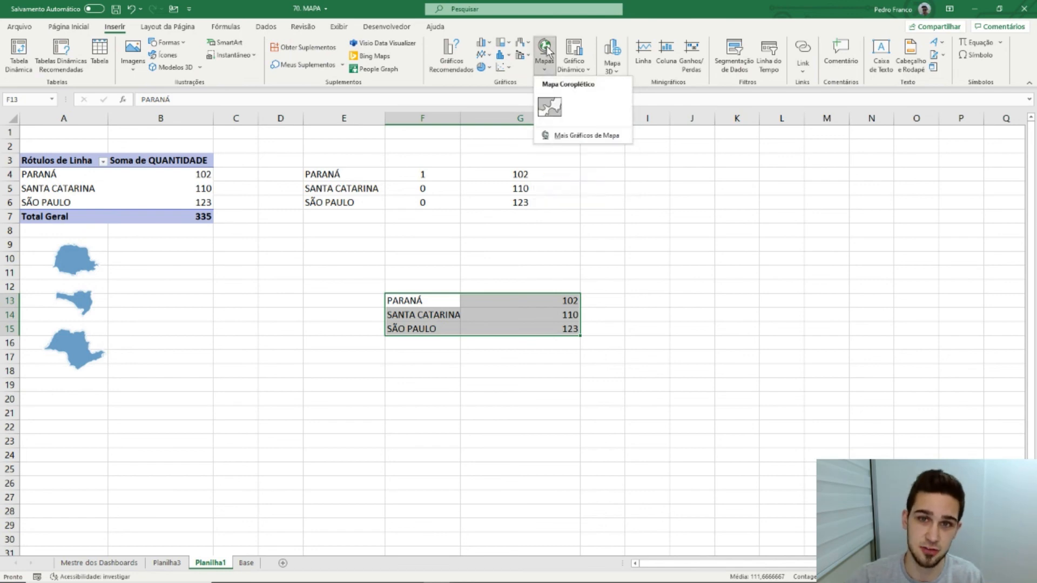
left_click(548, 108)
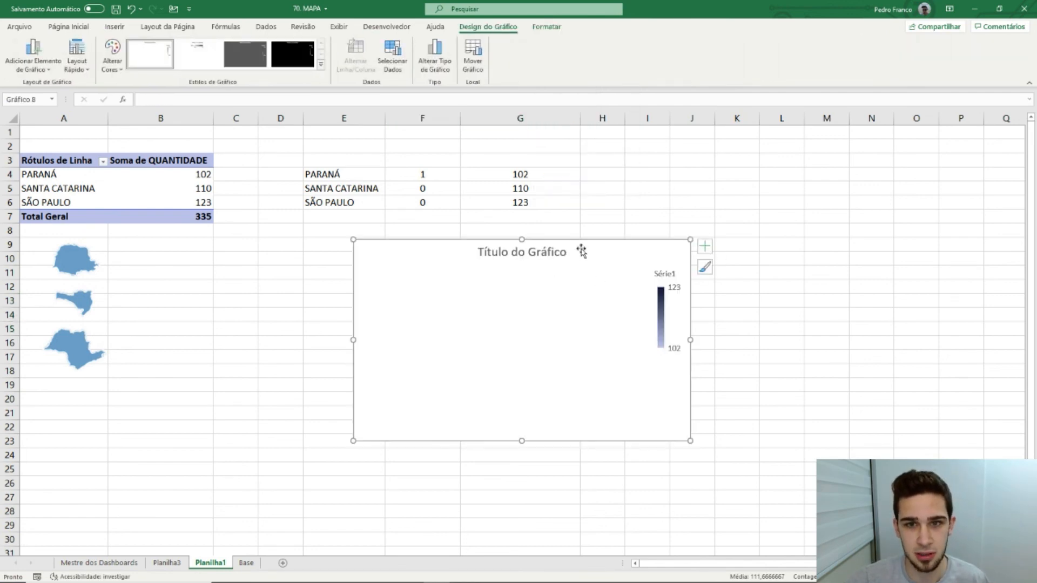
Move the map chart to the right of the data, around J3:O17, and deselect it
left_click_drag(593, 251, 876, 163)
left_click(803, 371)
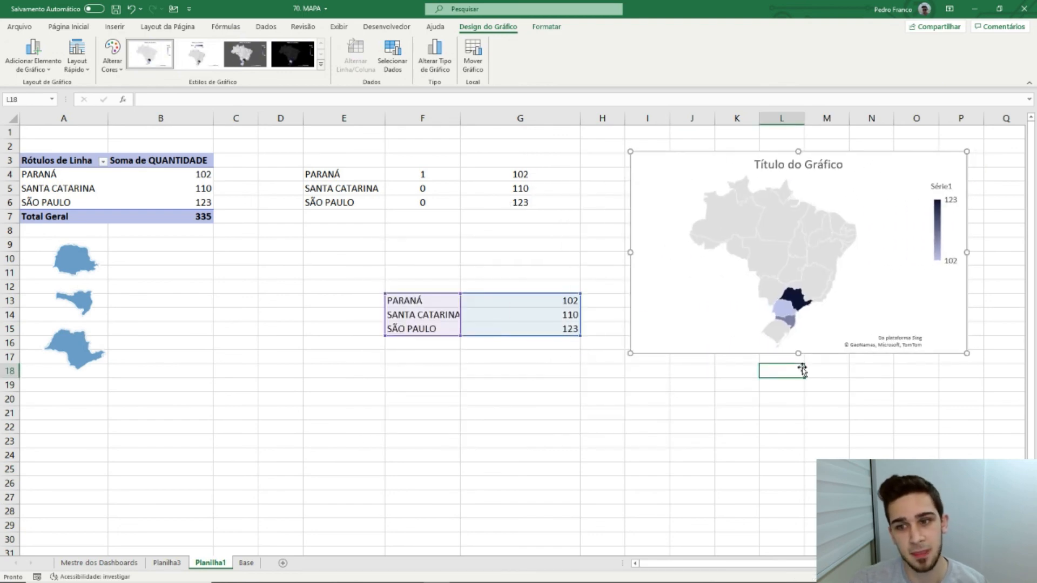
left_click(618, 395)
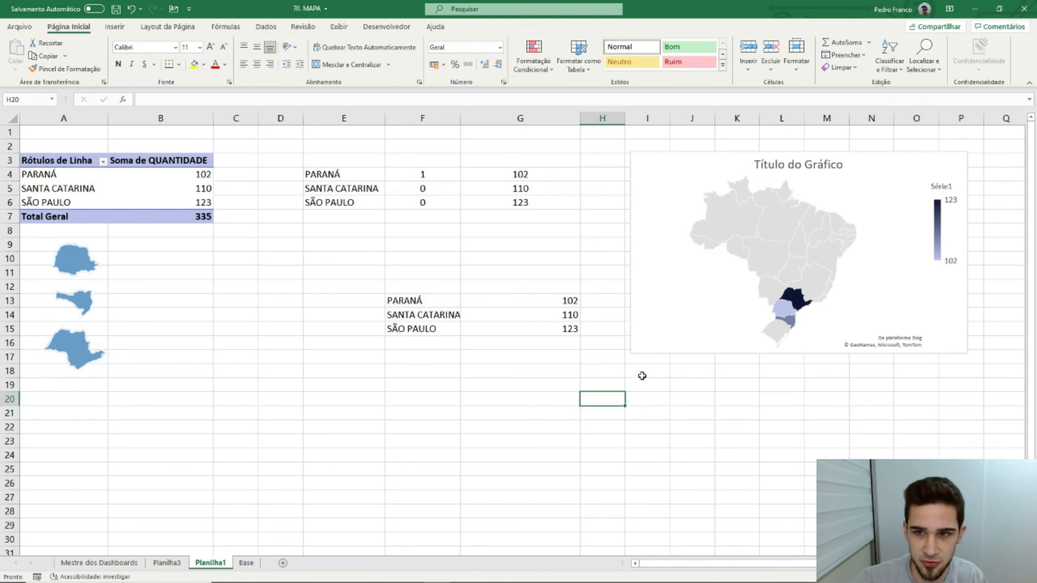
Replace the state name in cell F13 with BAHIA to test the map chart
left_click(419, 301)
type("BAHIA")
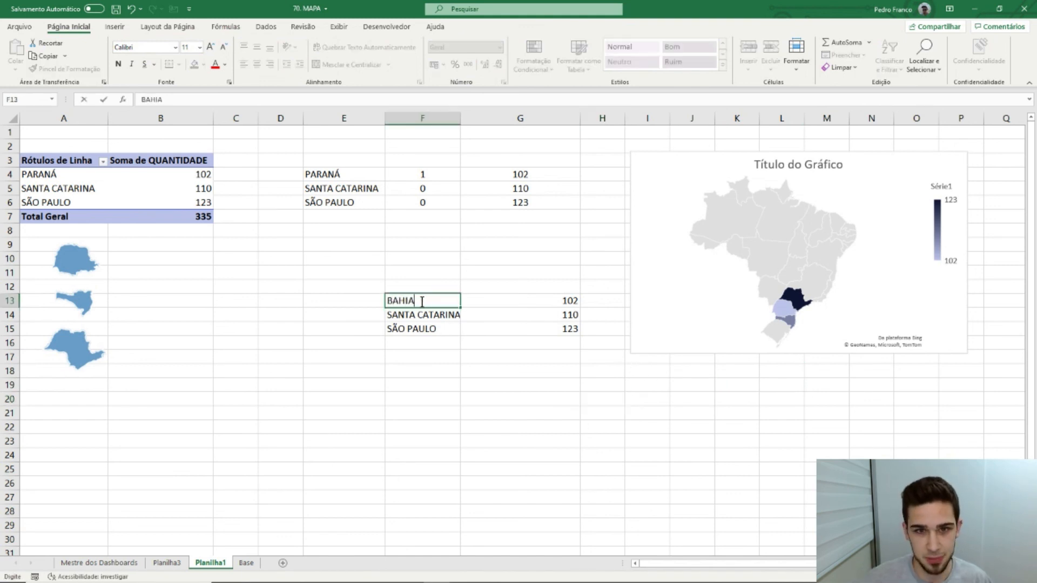
key("Return")
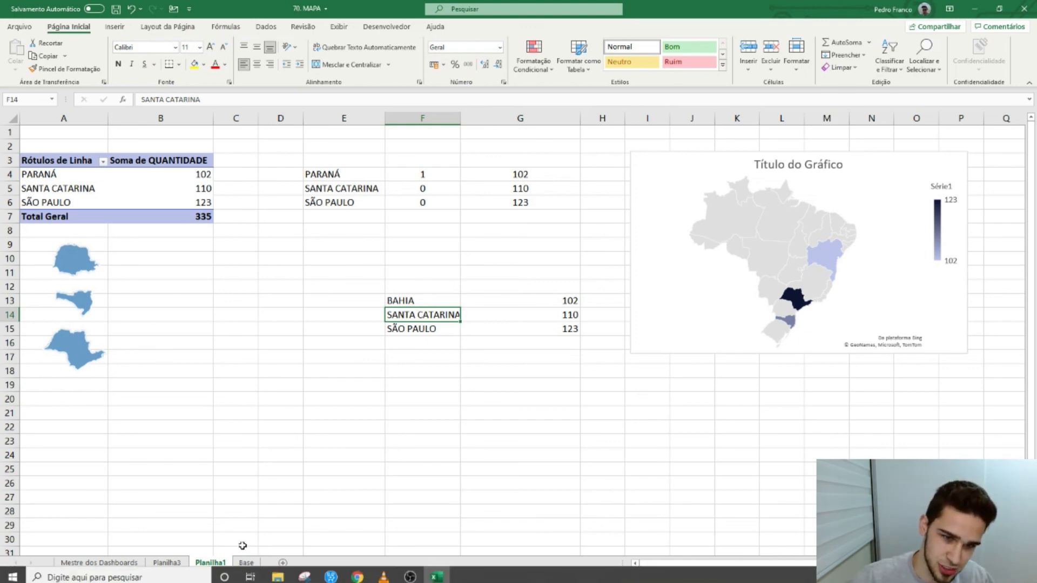
On the Base sheet, test the custom map by filtering the slicer to PARANÁ, SANTA CATARINA, SÃO PAULO and PARANÁ again
left_click(246, 562)
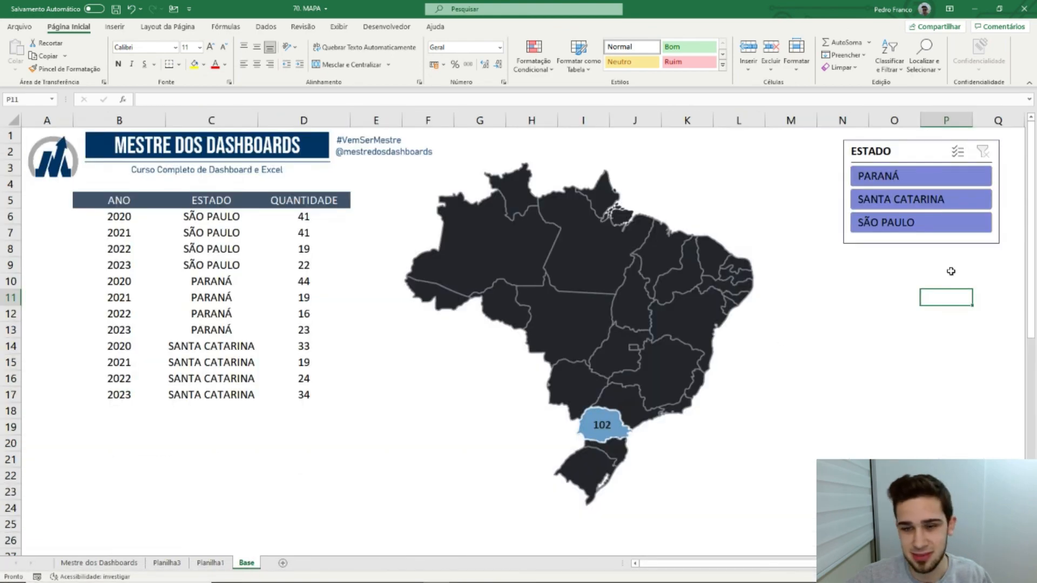
left_click(908, 186)
left_click(913, 202)
left_click(911, 223)
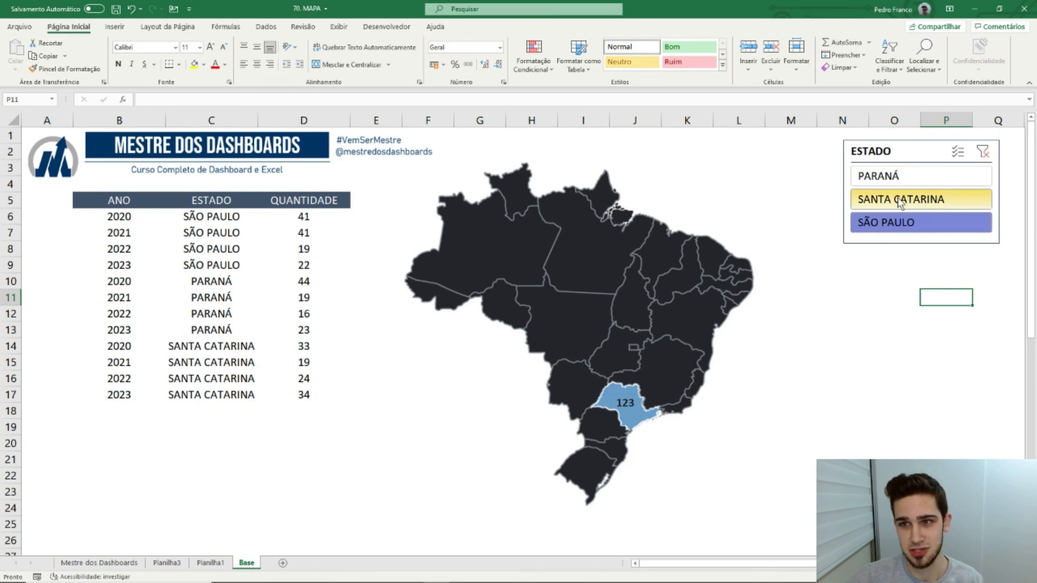
left_click(903, 181)
Copy the ESTADO slicer from Base to the Planilha1 sheet and place it between the state shapes and the F13:G15 table
left_click(210, 563)
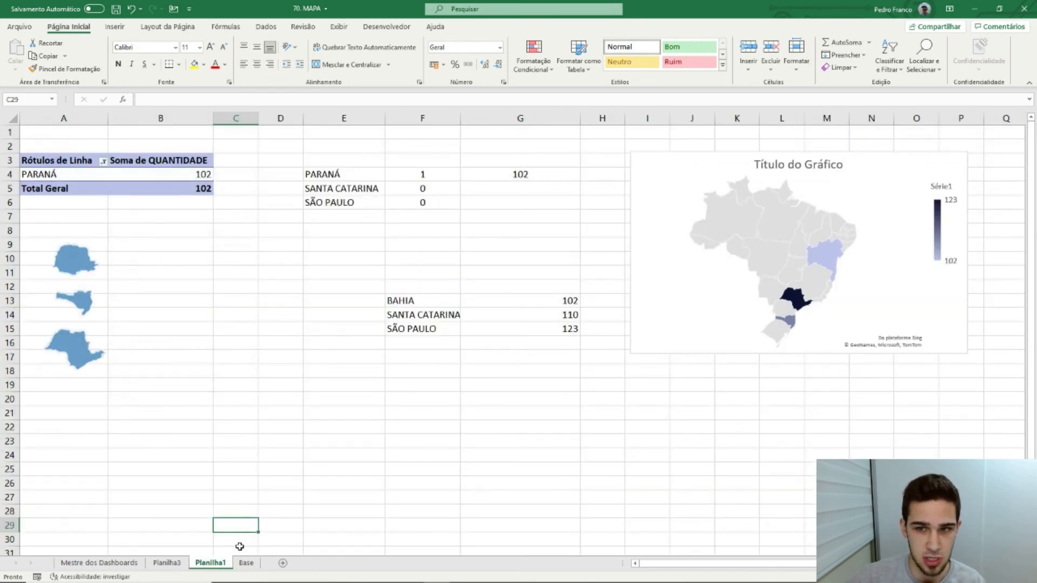
left_click(247, 562)
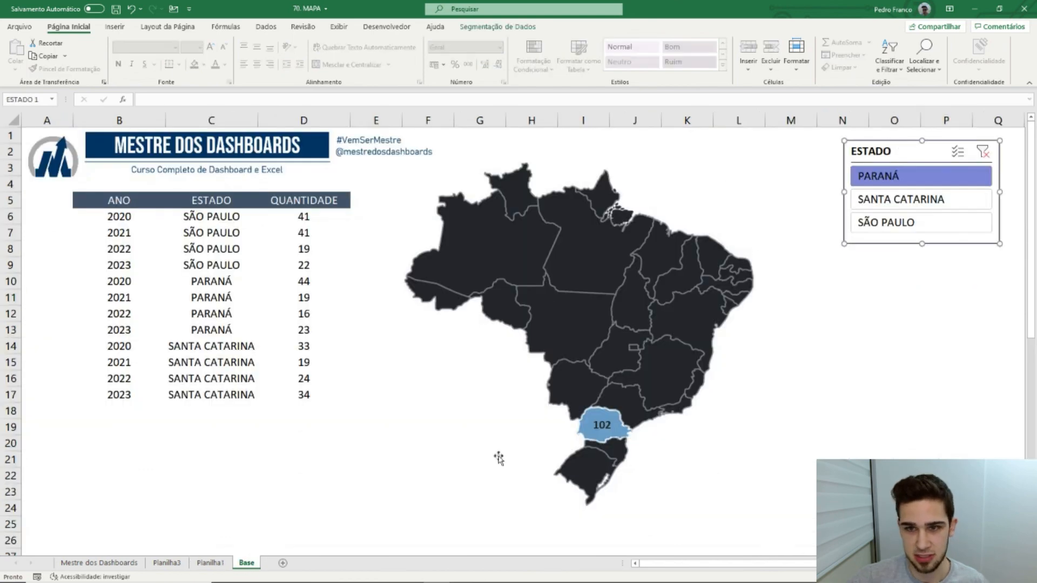
left_click(210, 563)
key("ctrl+v")
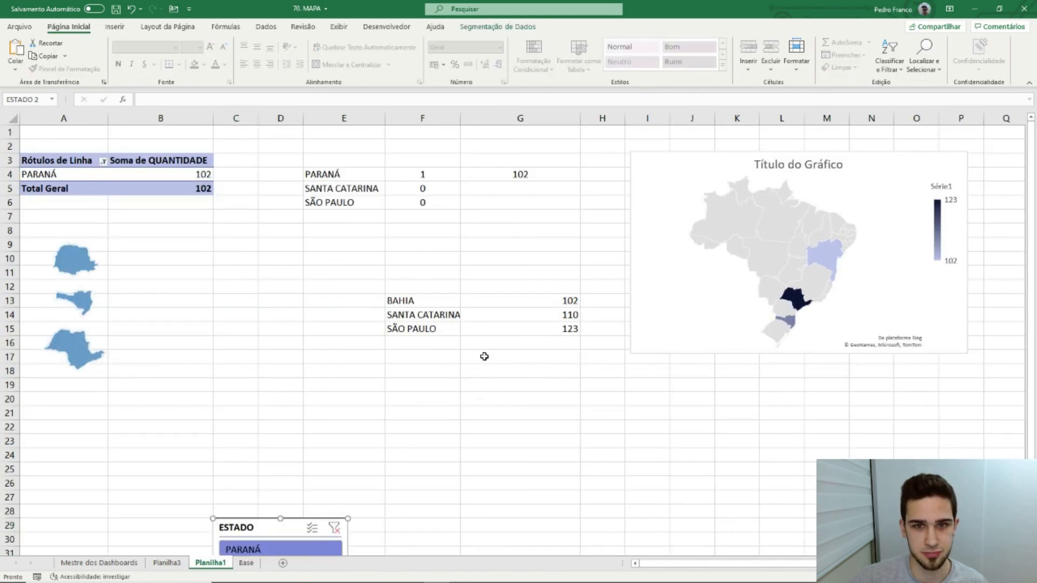
left_click_drag(261, 530, 237, 263)
Filter the copied slicer to SANTA CATARINA, check the F13:G15 table and map chart for a response, and clear the filter
left_click(249, 309)
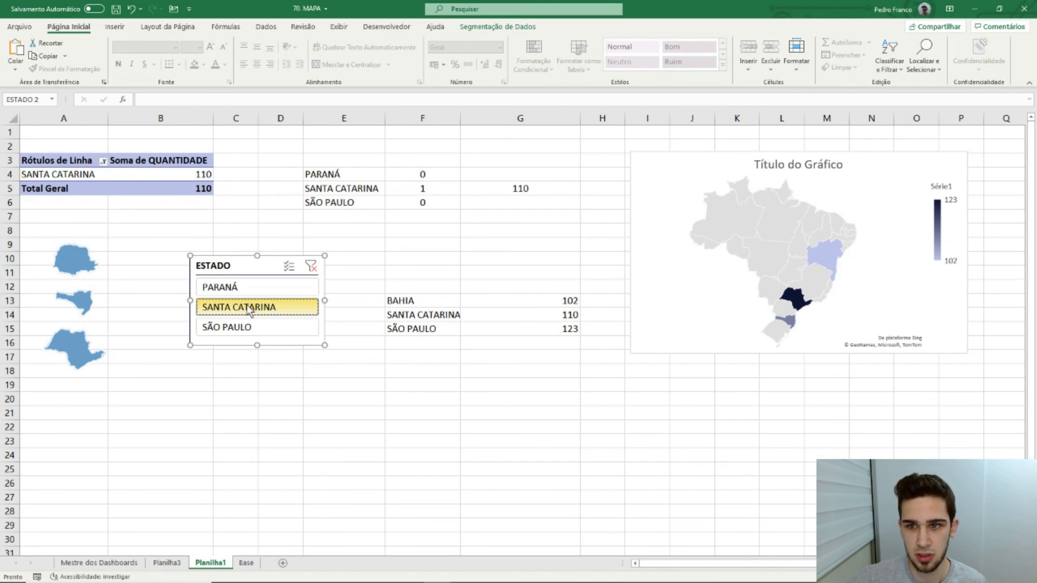
left_click_drag(444, 314, 545, 340)
left_click(406, 300)
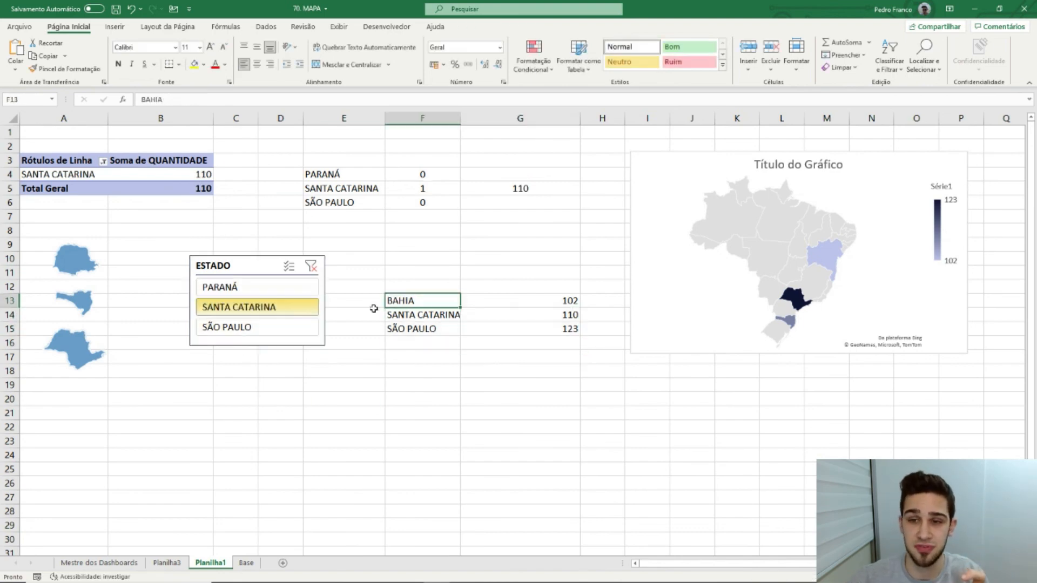
mouse_move(834, 250)
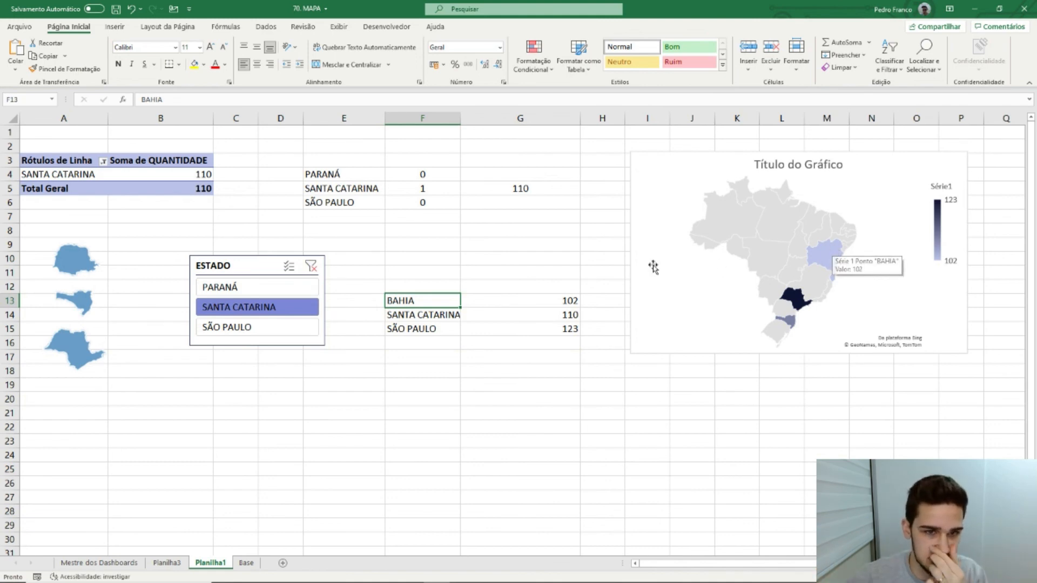
left_click(311, 265)
left_click(273, 511)
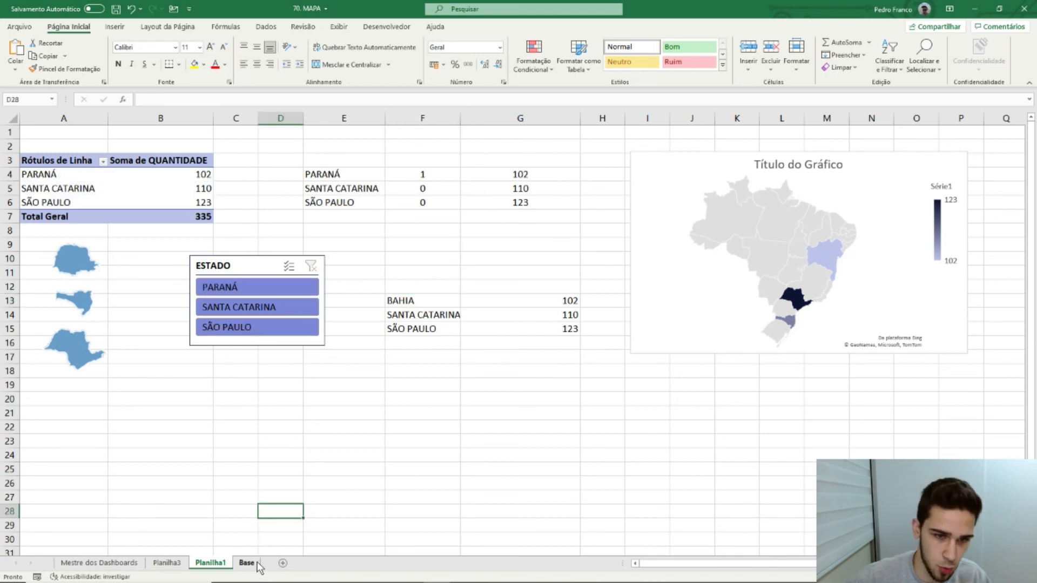
Return to the Base sheet, filter the custom map to SANTA CATARINA and SÃO PAULO in turn, and clear the slicer filter
left_click(246, 563)
left_click(942, 200)
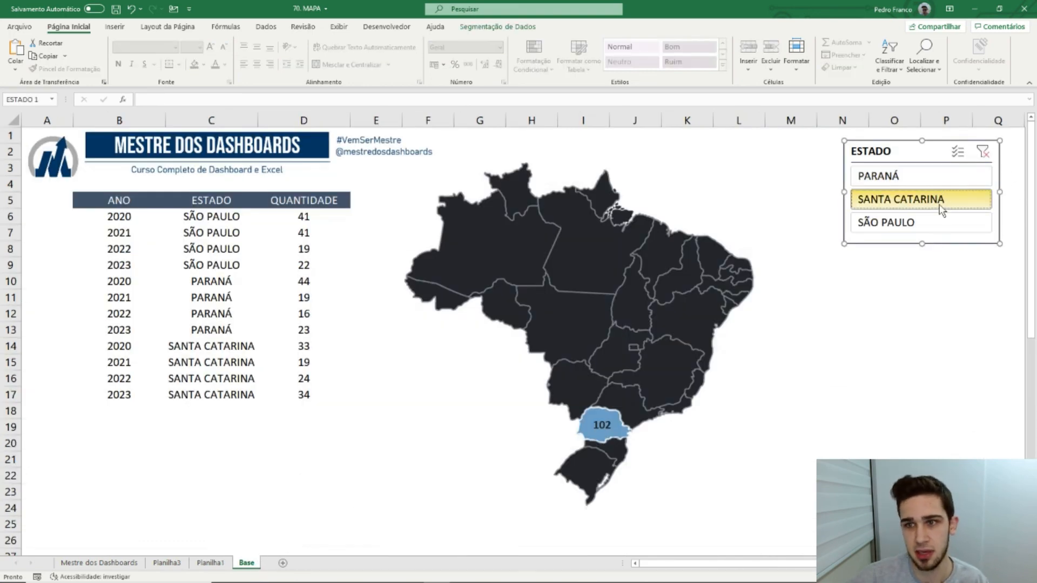
left_click(937, 222)
left_click(981, 152)
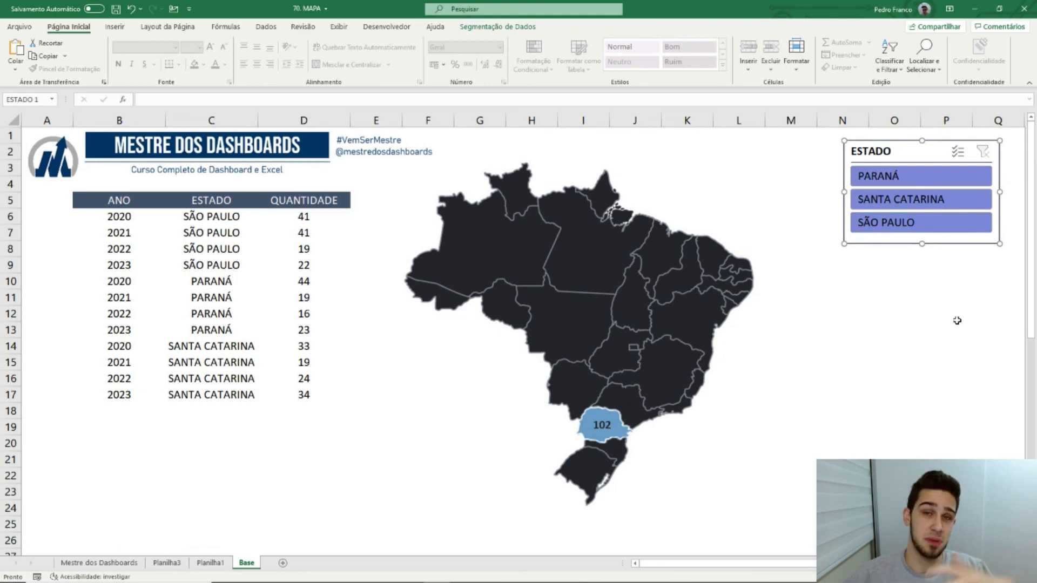